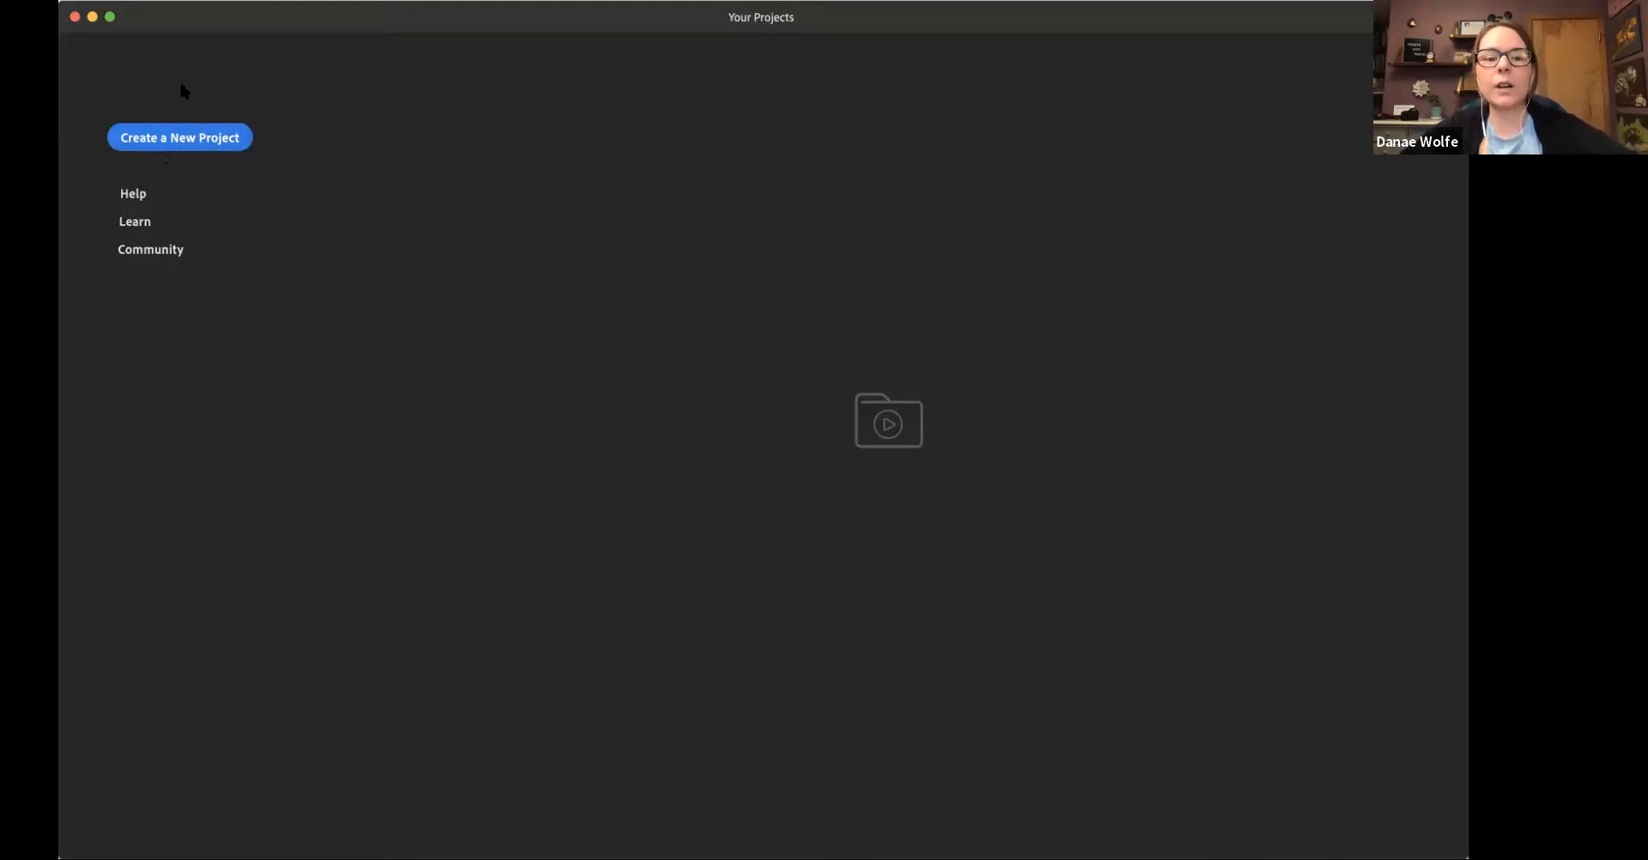
Step: Start a new project and browse the Sample Media folder and the Desktop's Oranges folder for source clips
left_click(180, 139)
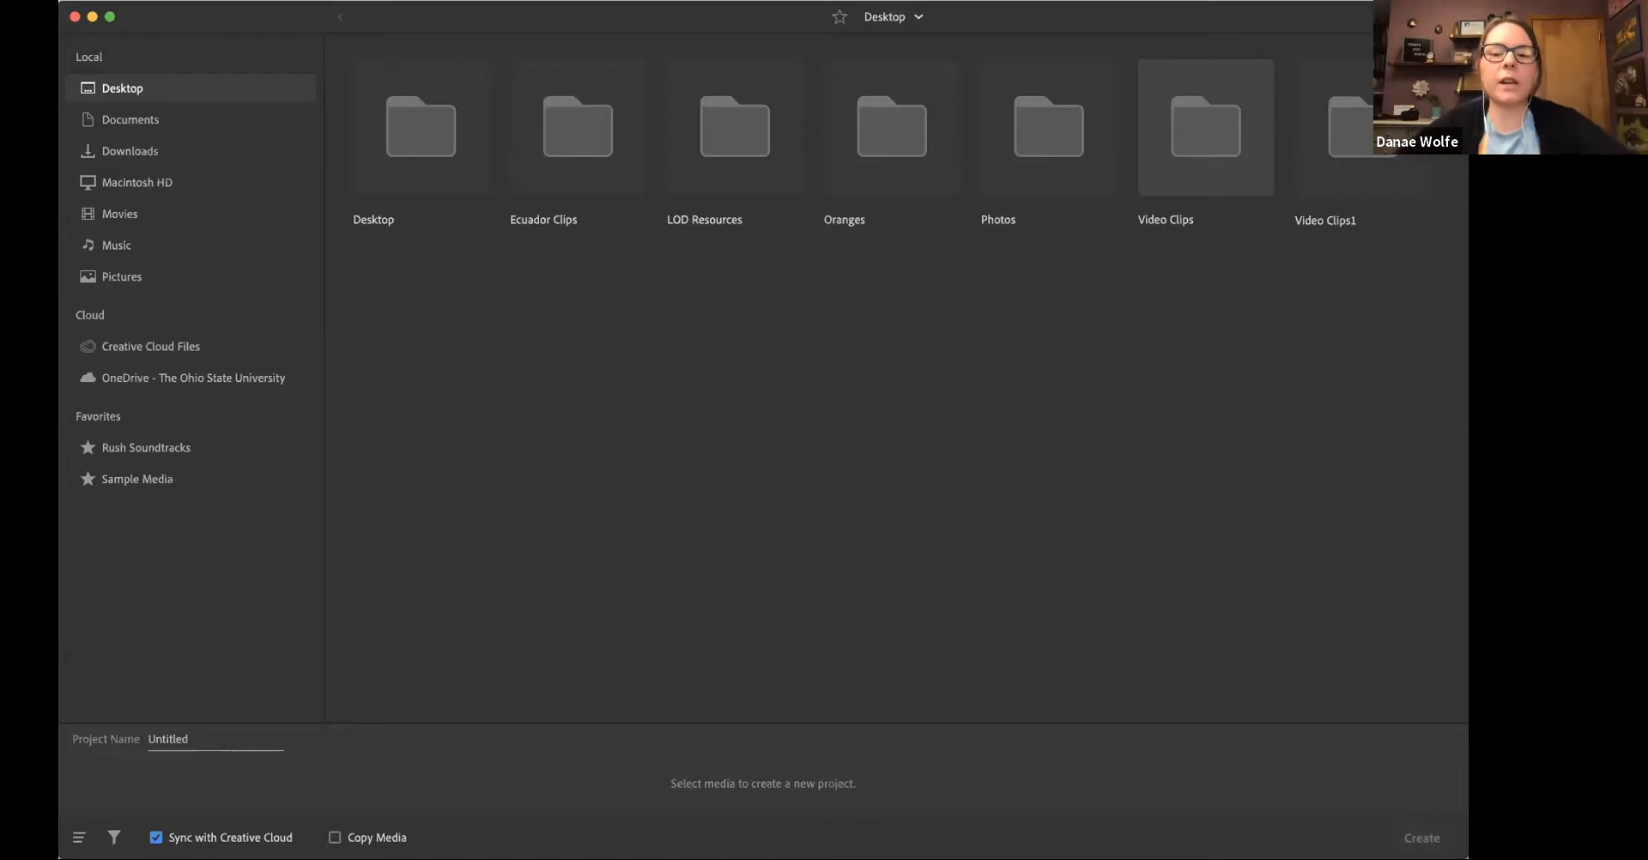
double_click(891, 157)
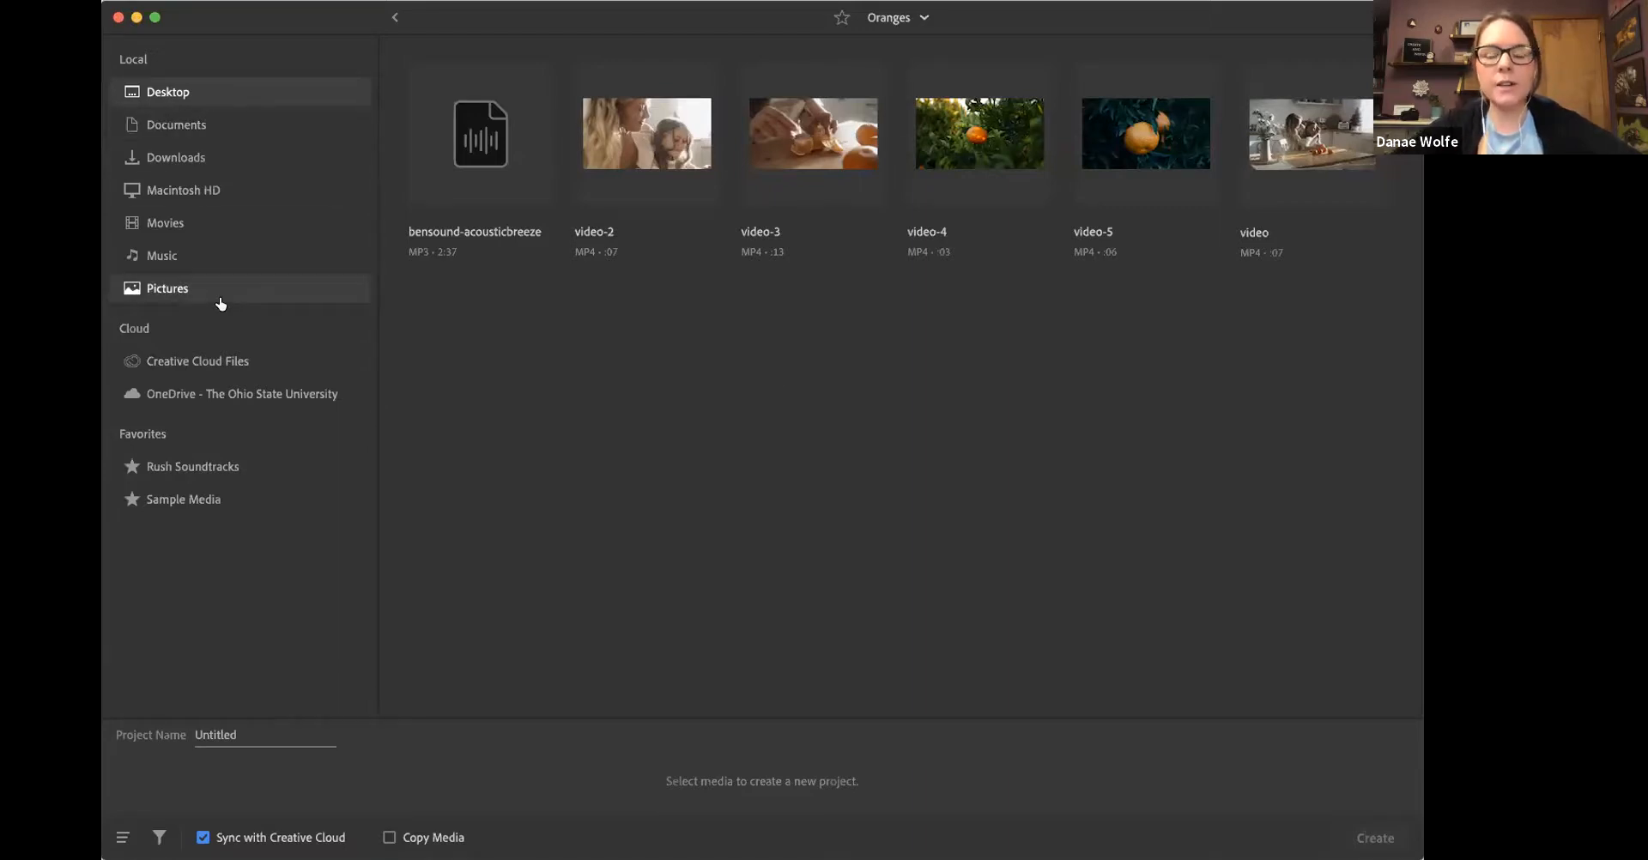
left_click(199, 494)
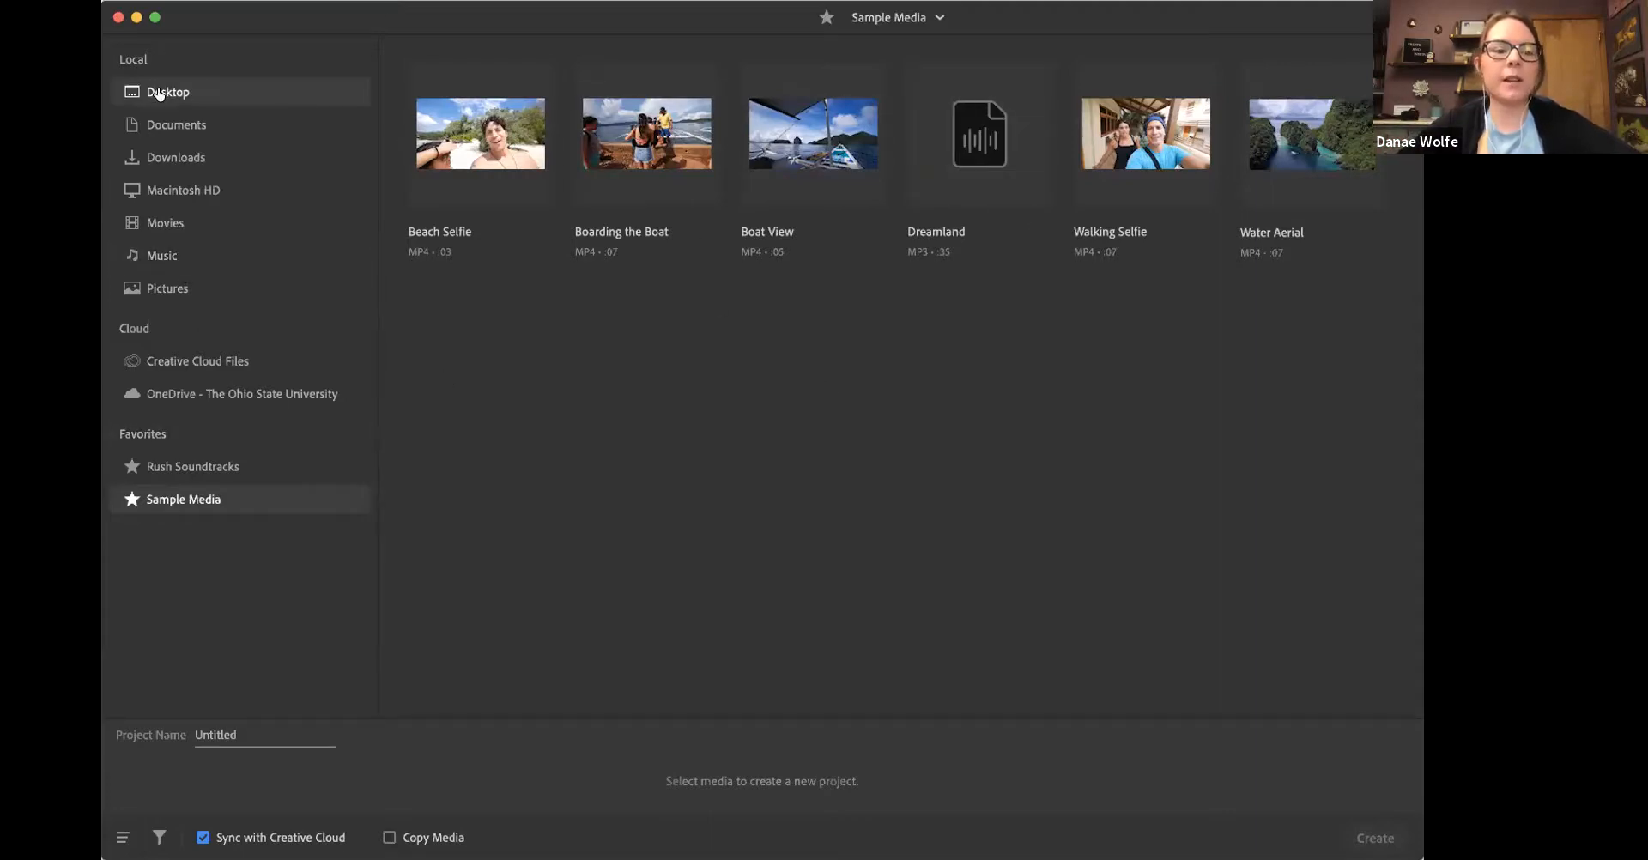
left_click(160, 92)
double_click(988, 131)
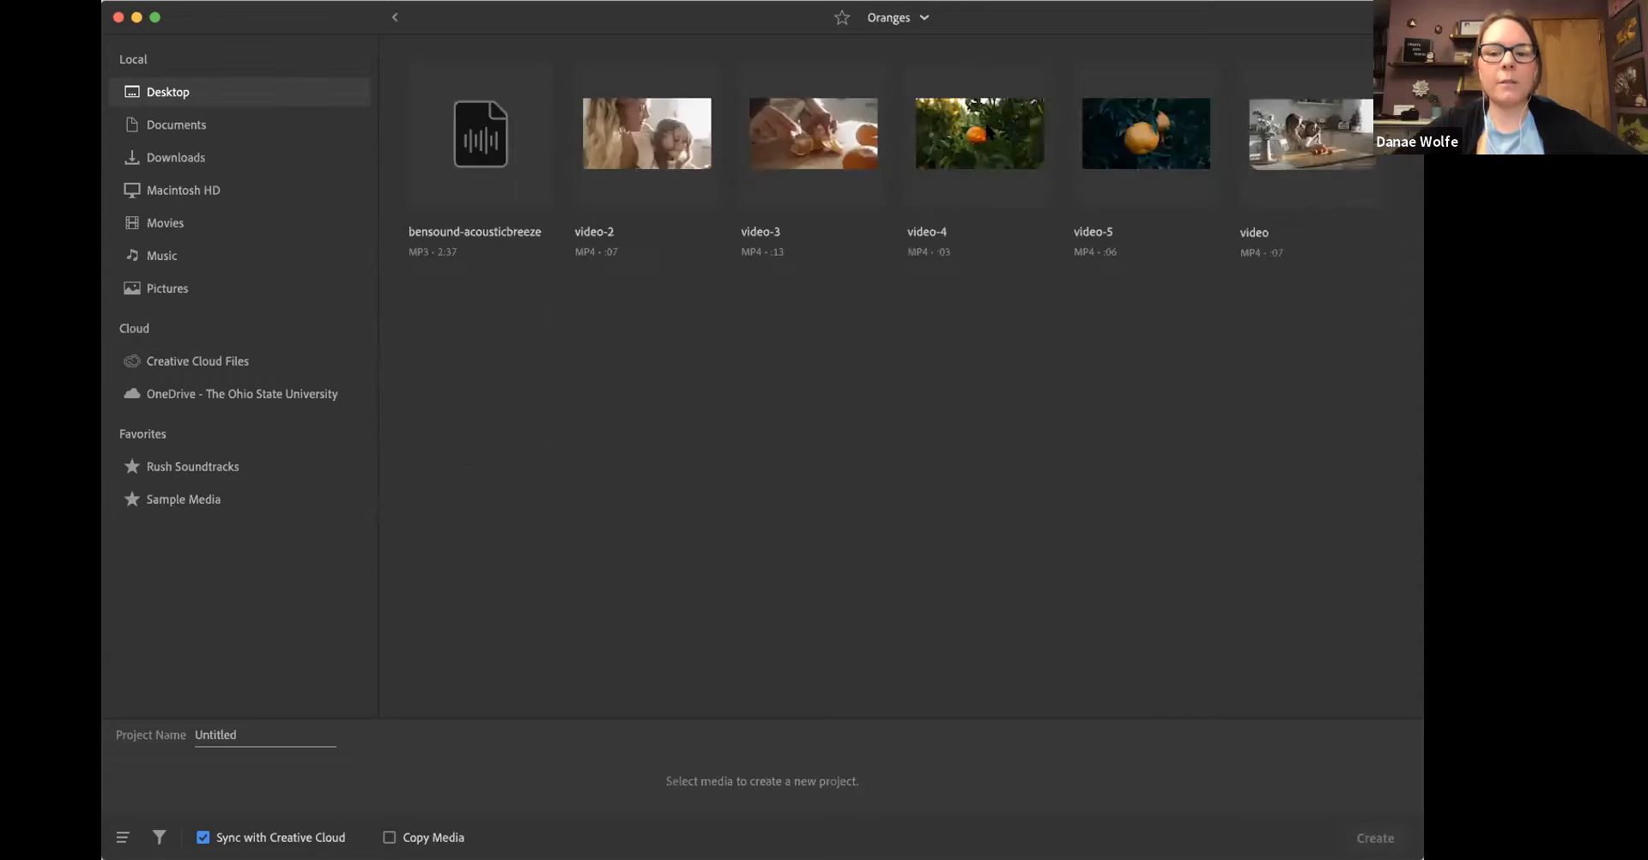
left_click(1270, 175)
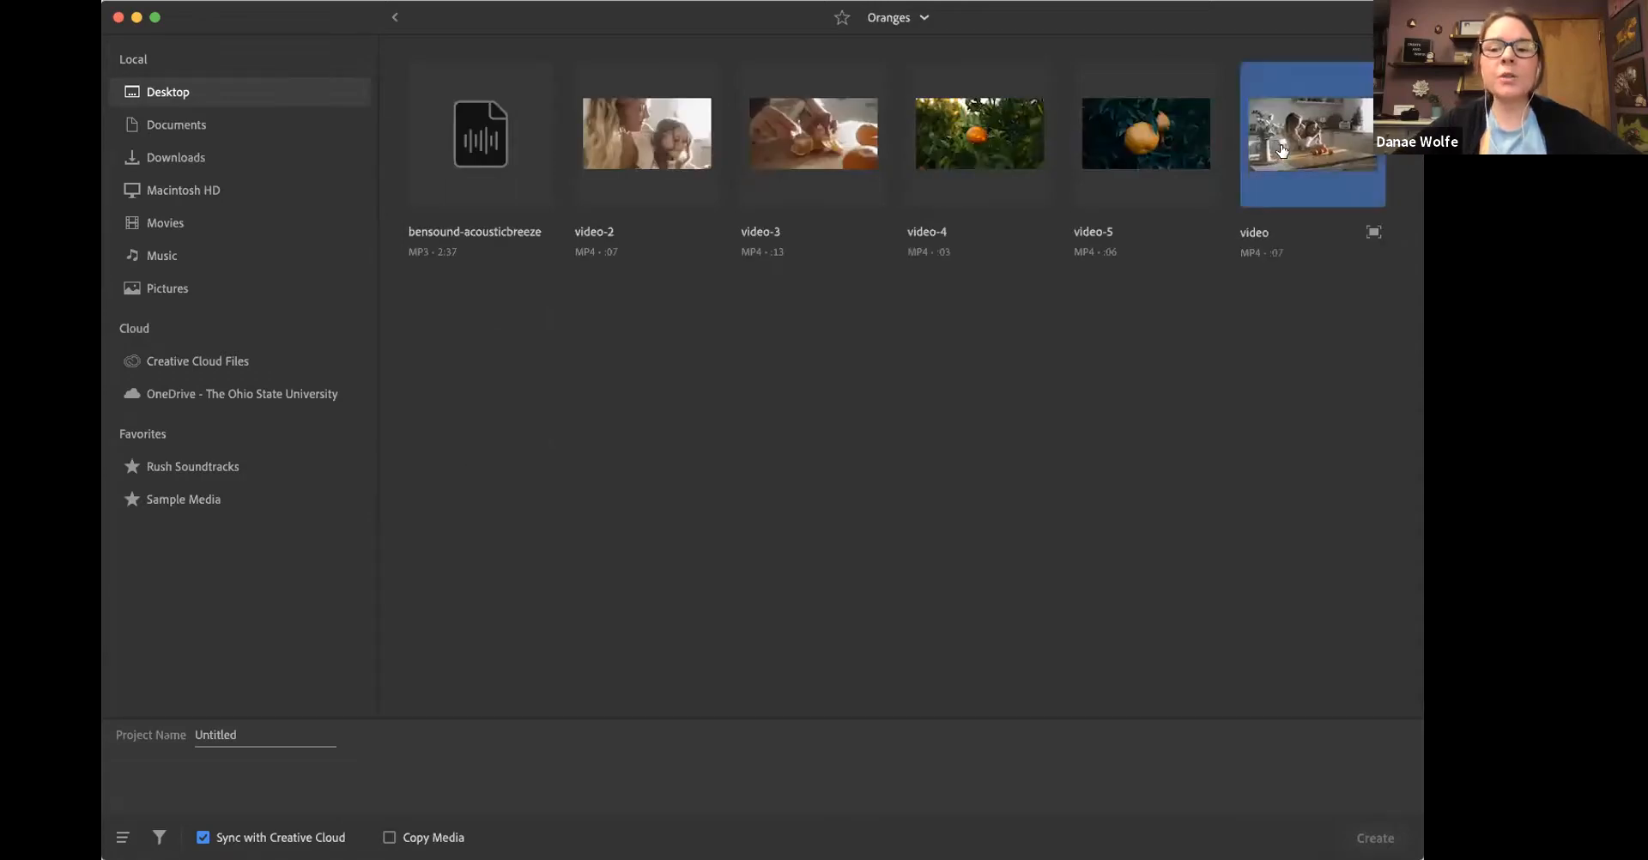
left_click(1111, 133)
left_click(990, 146)
left_click(836, 144)
left_click(709, 152)
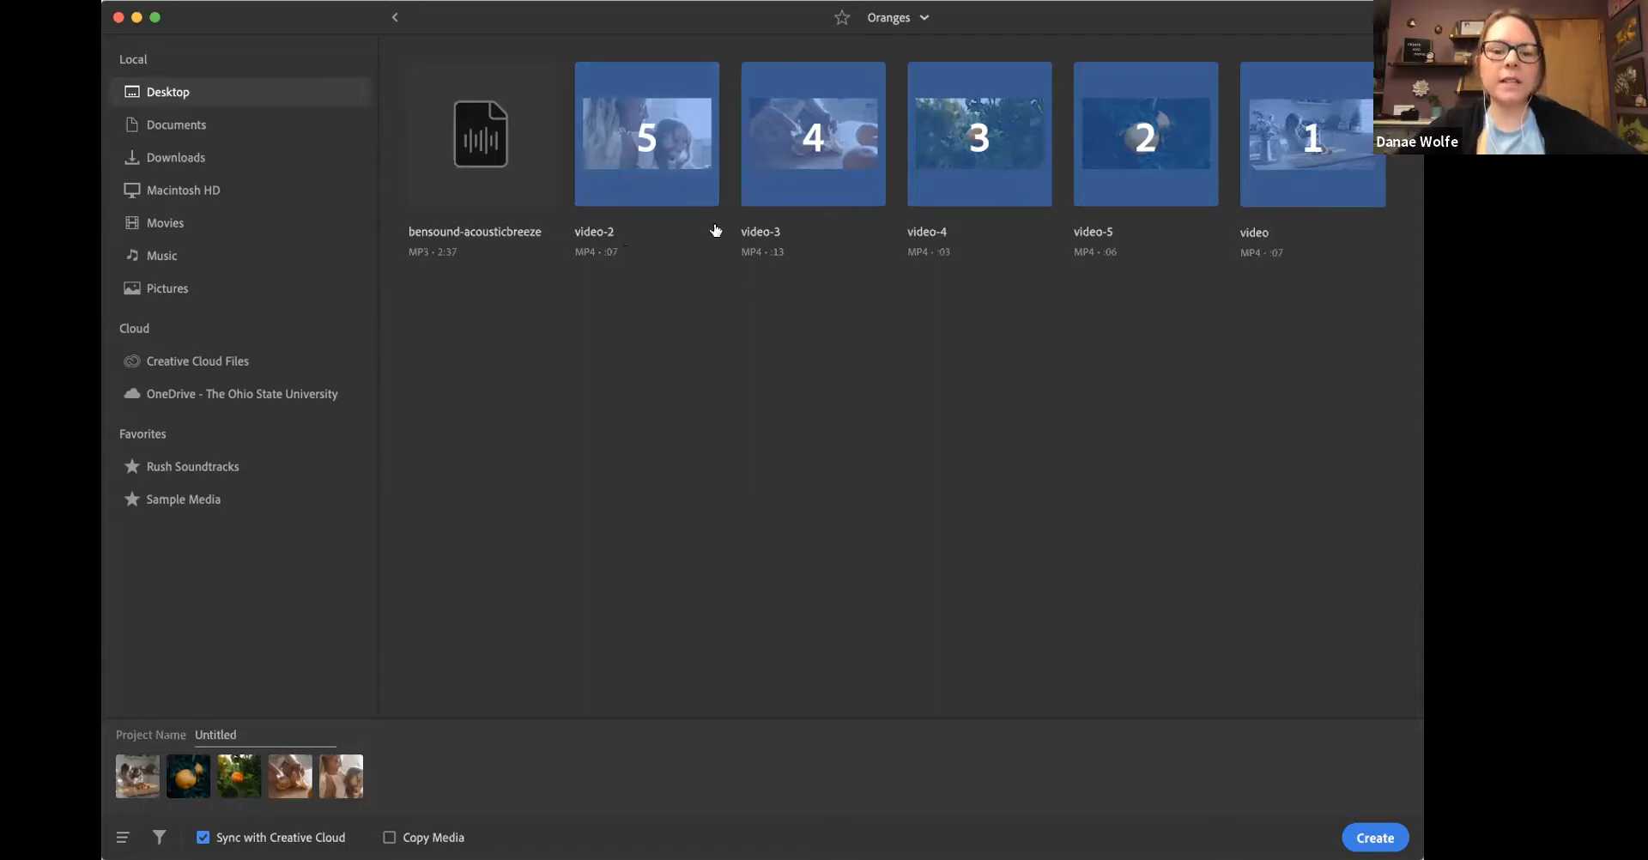
left_click(989, 182)
left_click(1103, 182)
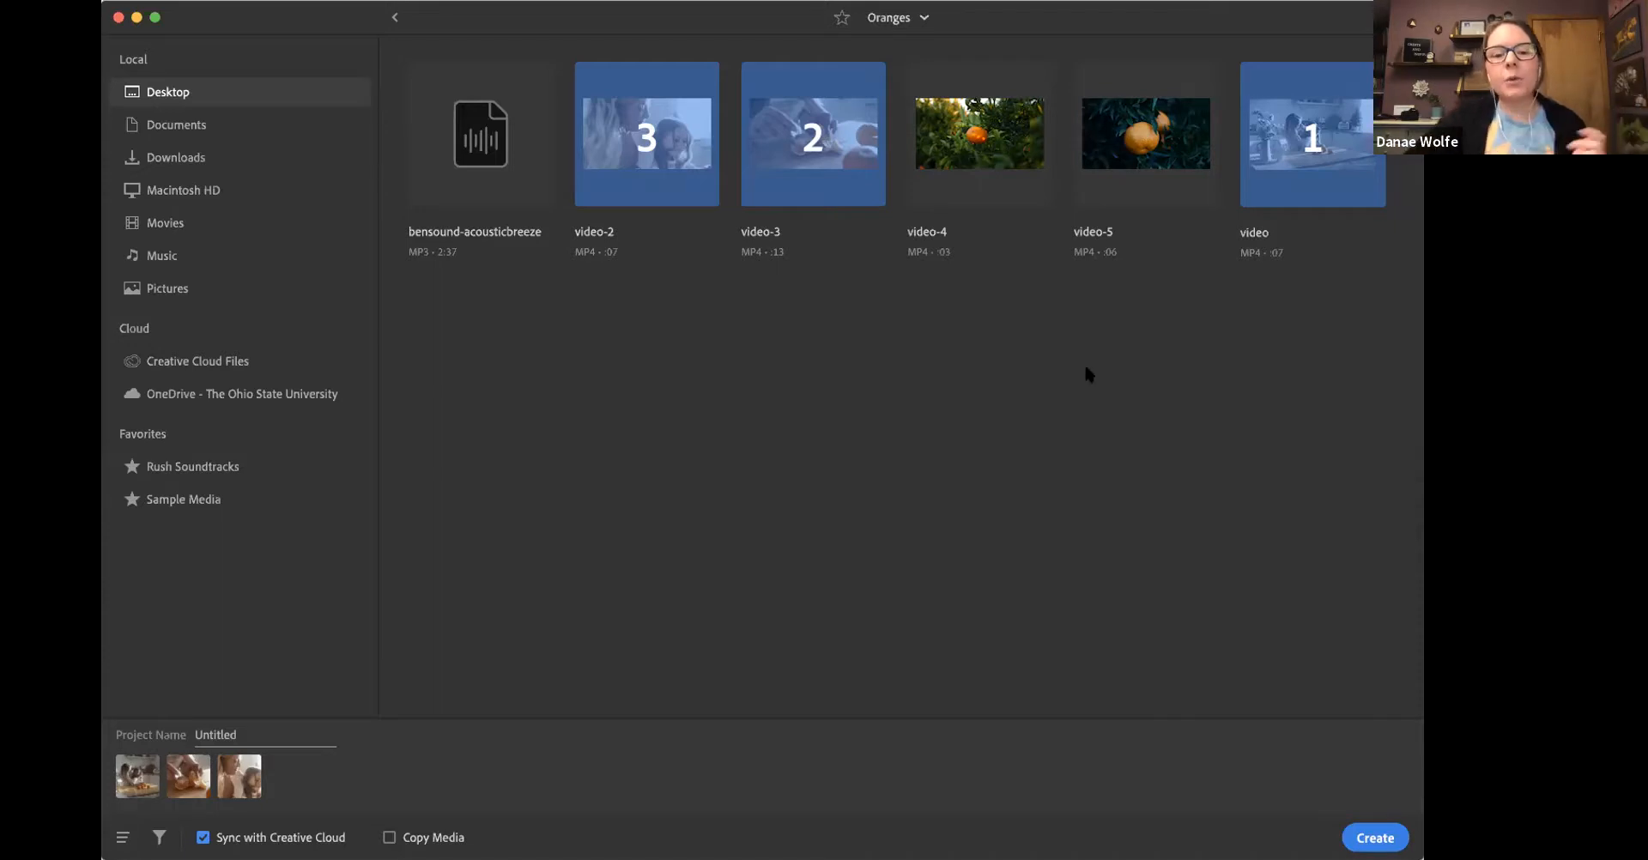
left_click(707, 231)
left_click(872, 228)
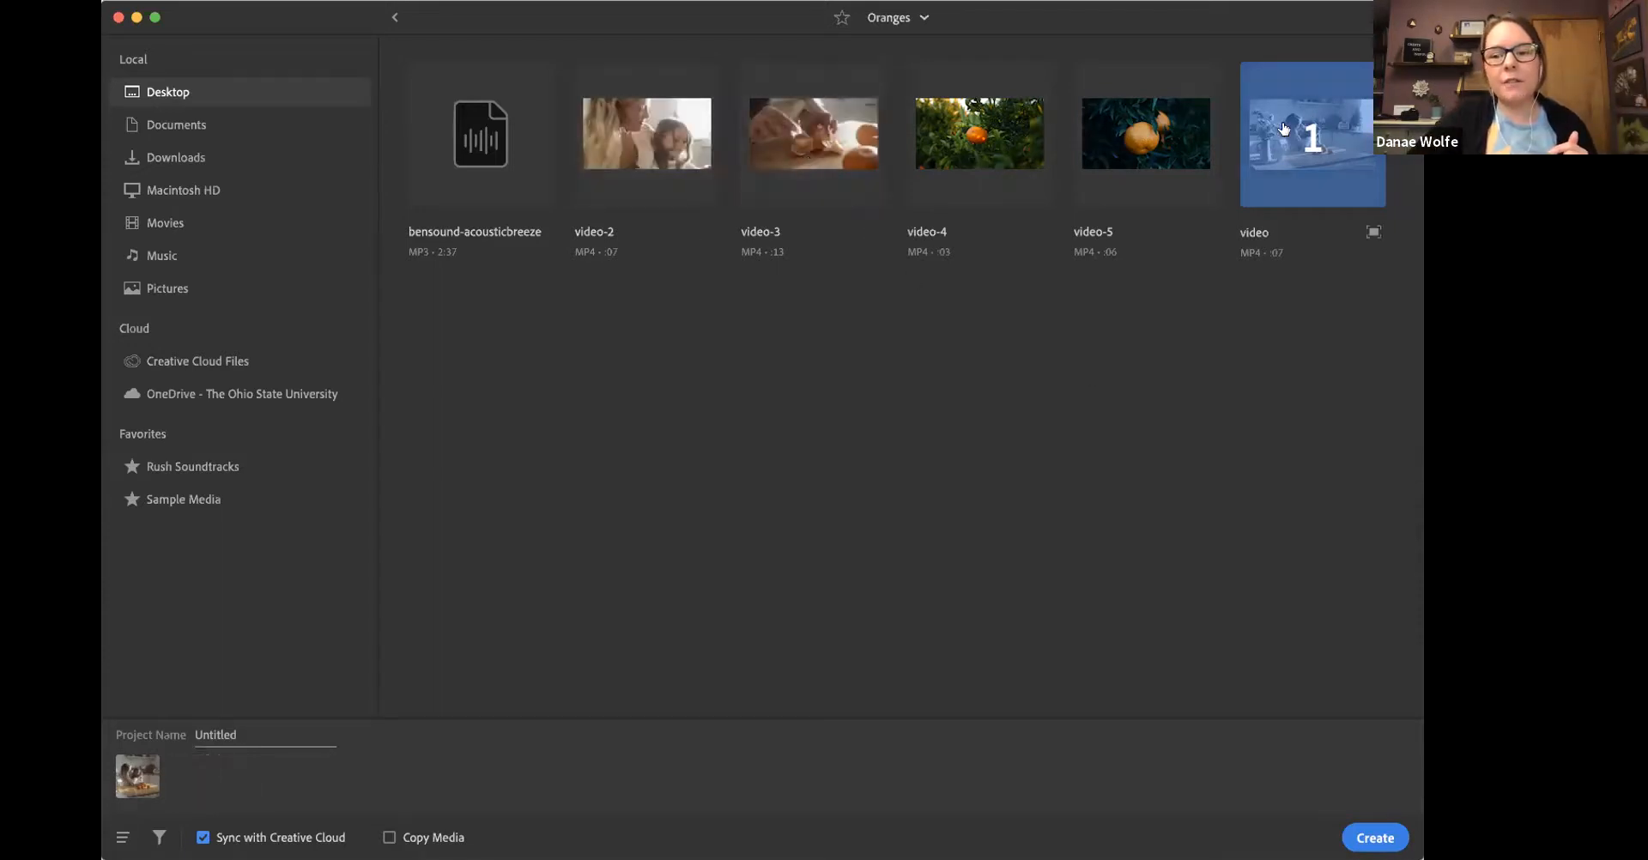
left_click(1373, 232)
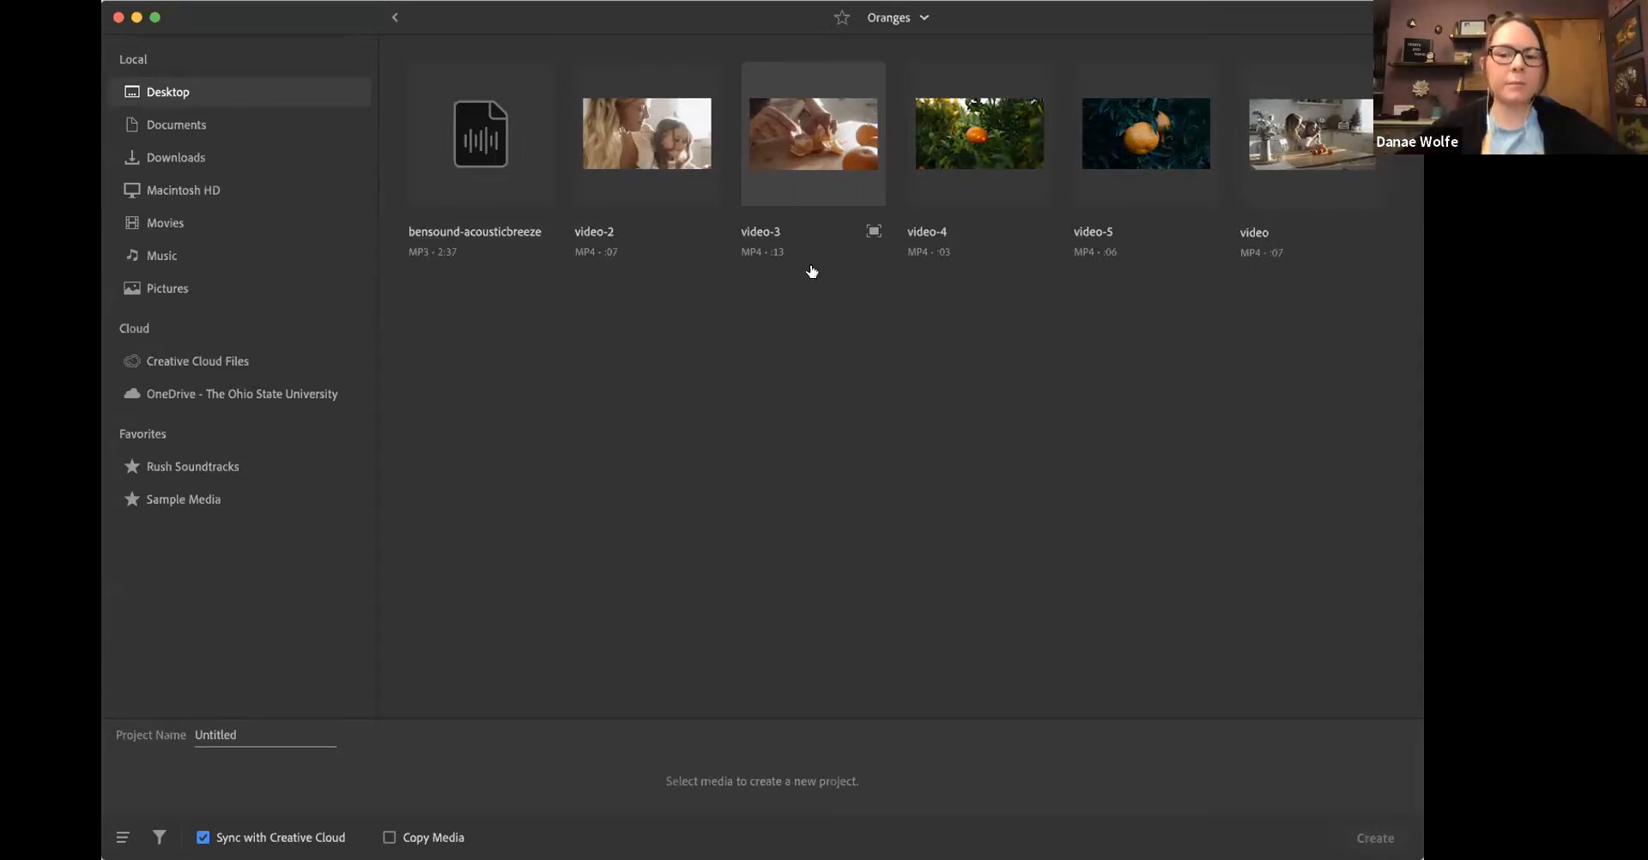
Step: Select video, video-5, video-4, video-3 and video-2 in that order, leaving the bensound-acousticbreeze audio file unselected
left_click(1249, 136)
left_click(1146, 138)
left_click(979, 137)
left_click(812, 137)
left_click(648, 146)
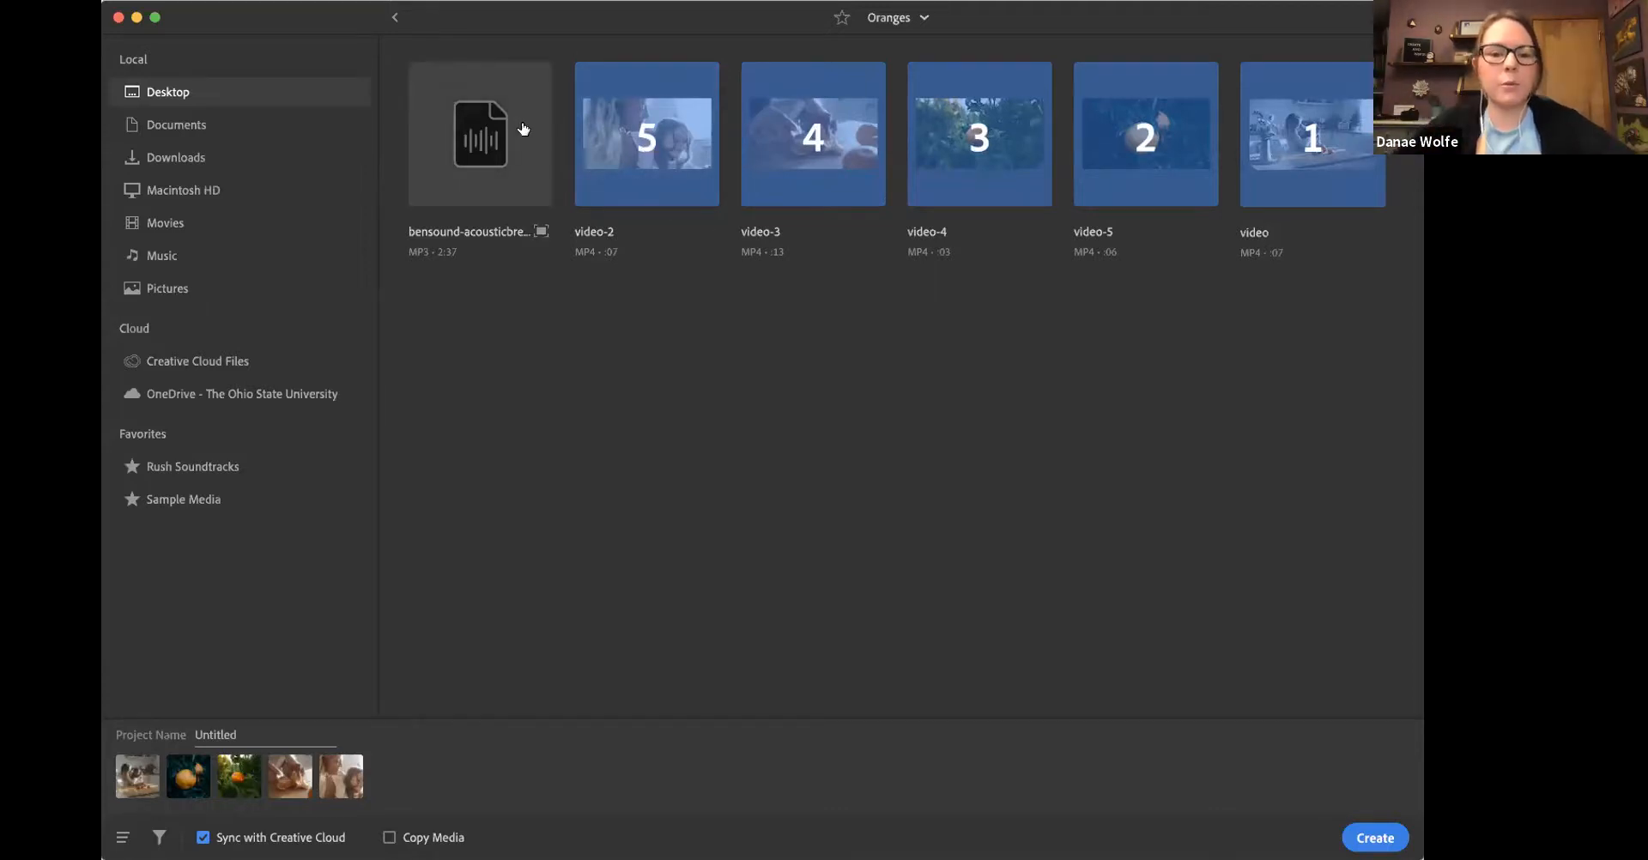
left_click(459, 171)
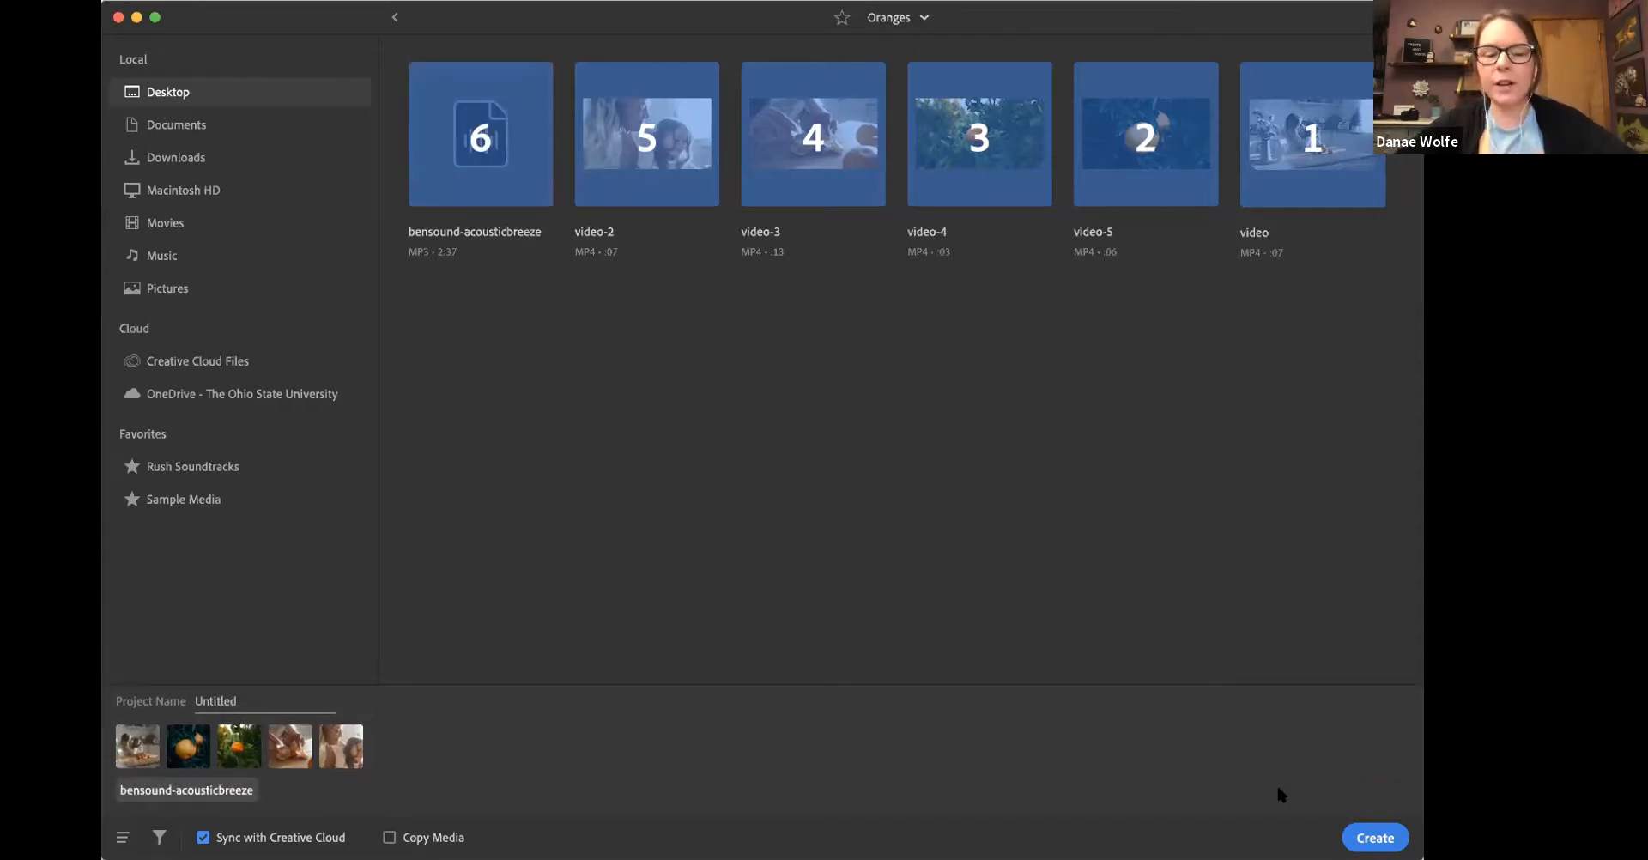
left_click(472, 99)
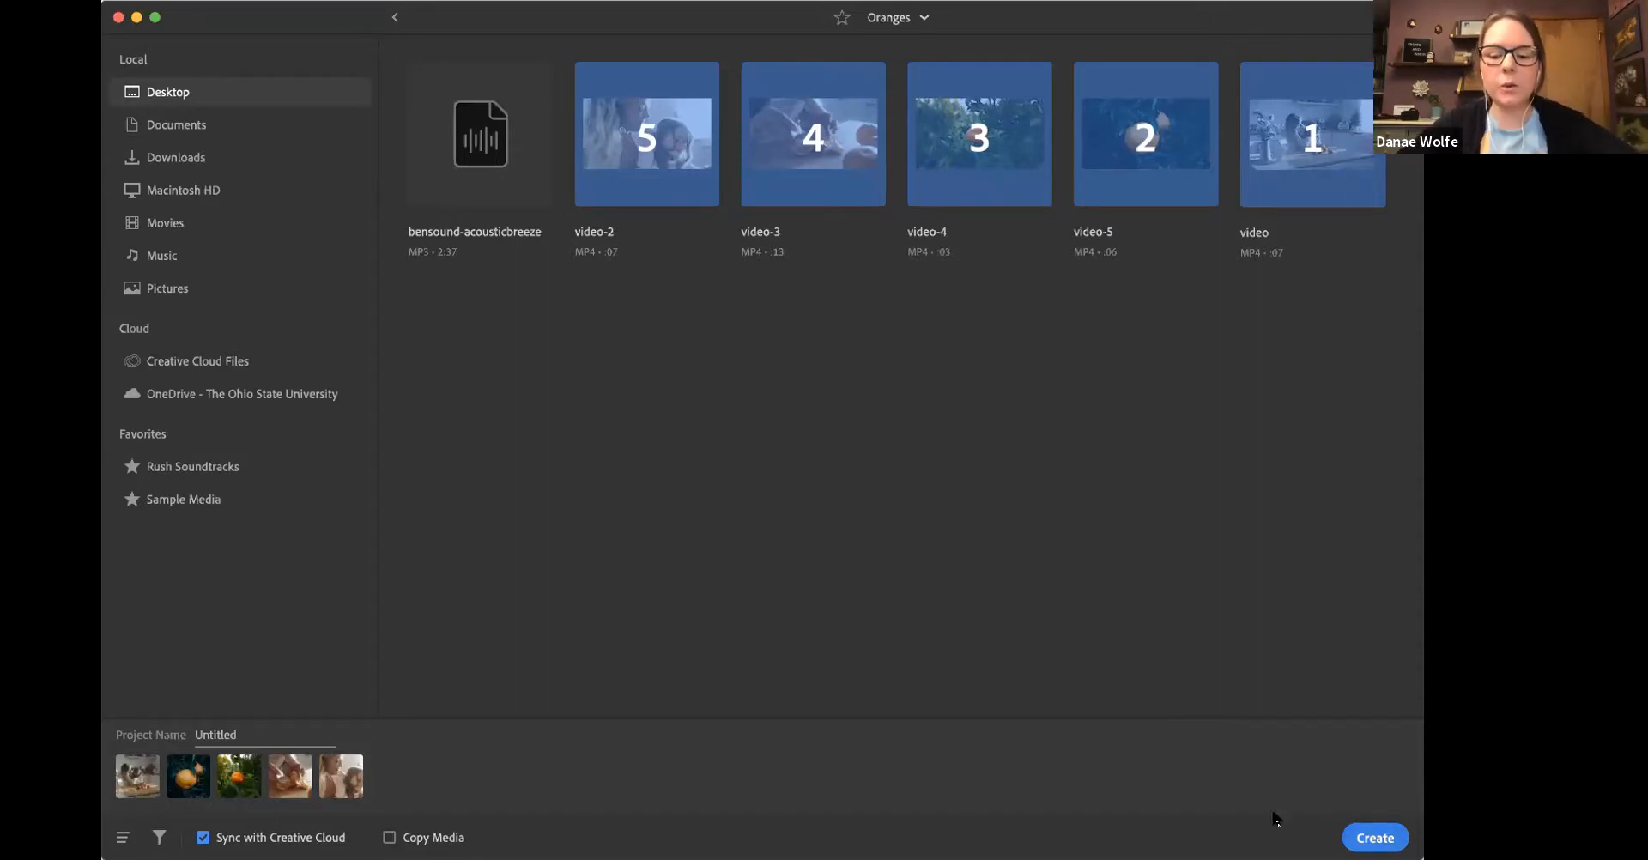
Step: Create the project from the selected clips and move the dark hanging-orange clip to the start of the timeline
left_click(1375, 838)
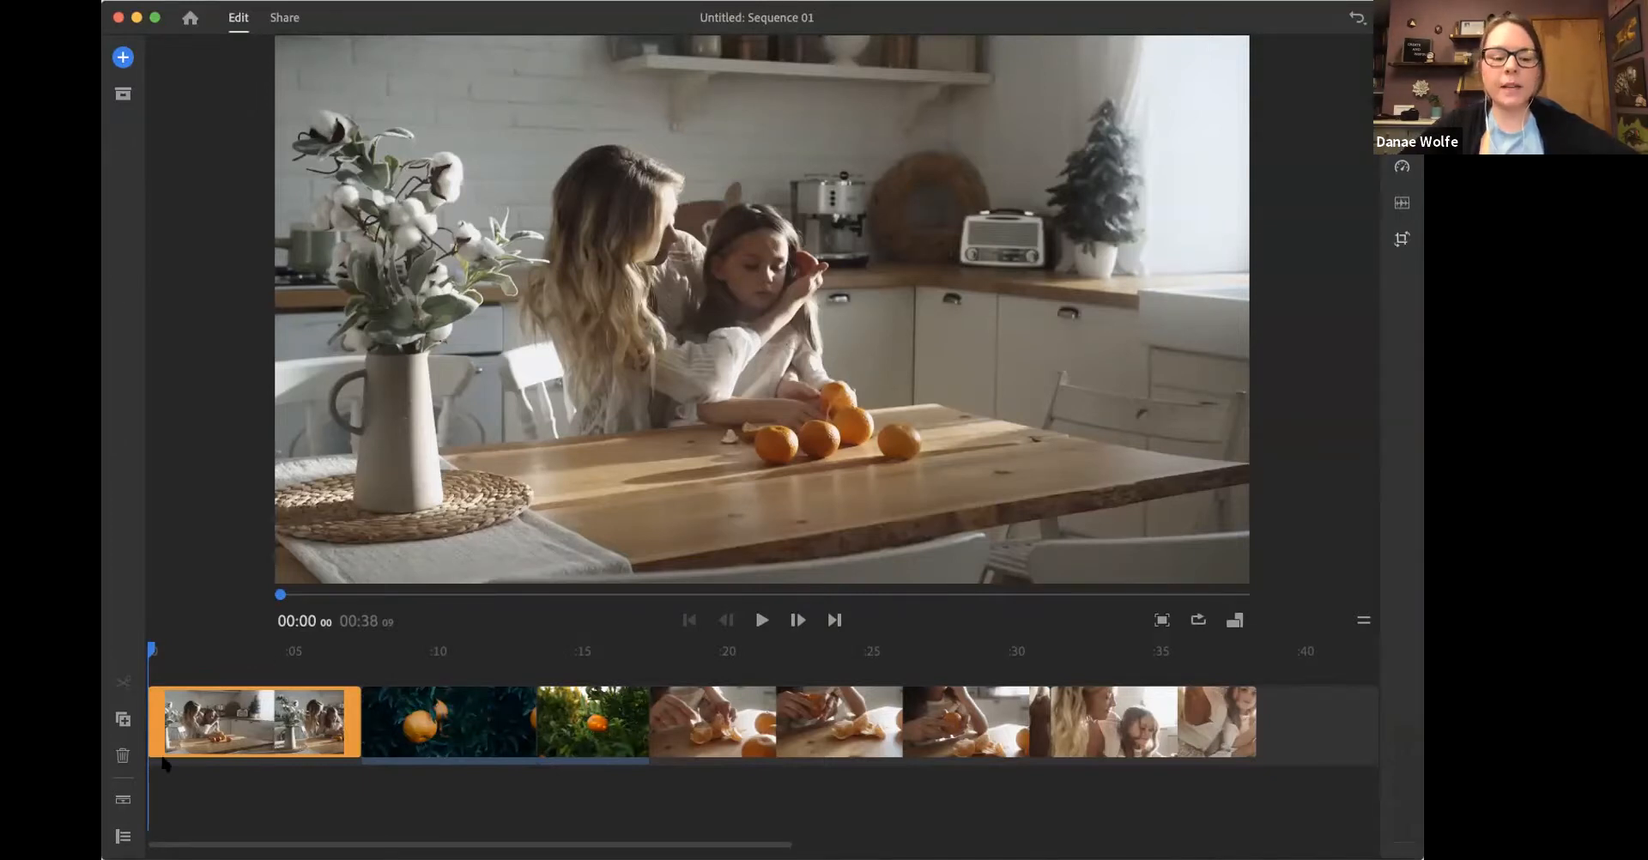
left_click_drag(459, 725, 198, 726)
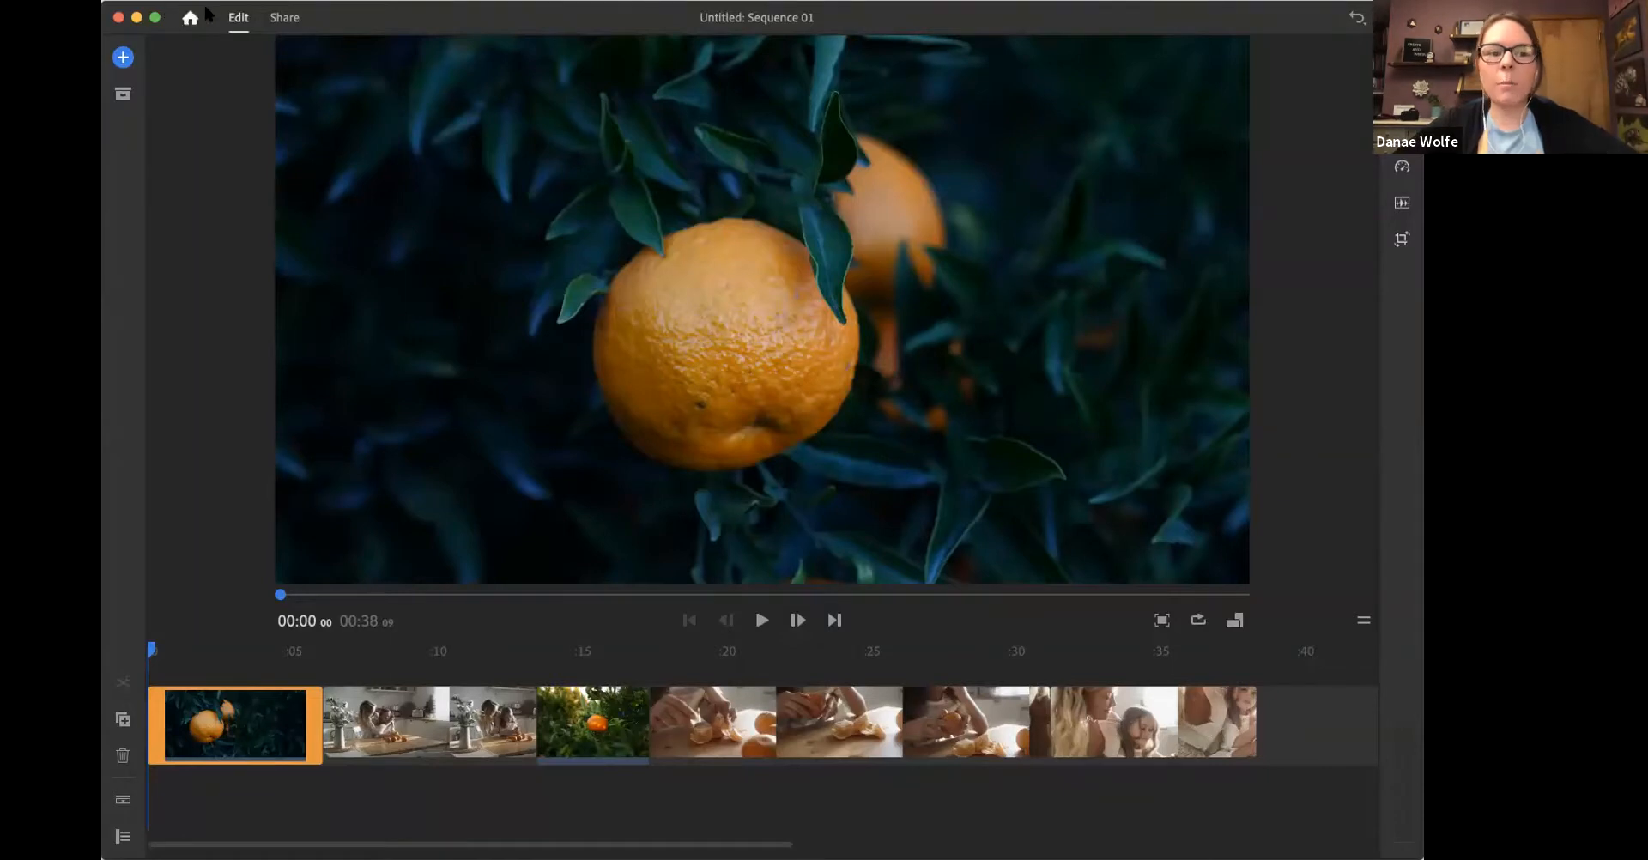
Step: View the project list, reopen the Untitled project, and look over its export destinations and settings before returning to editing
left_click(187, 22)
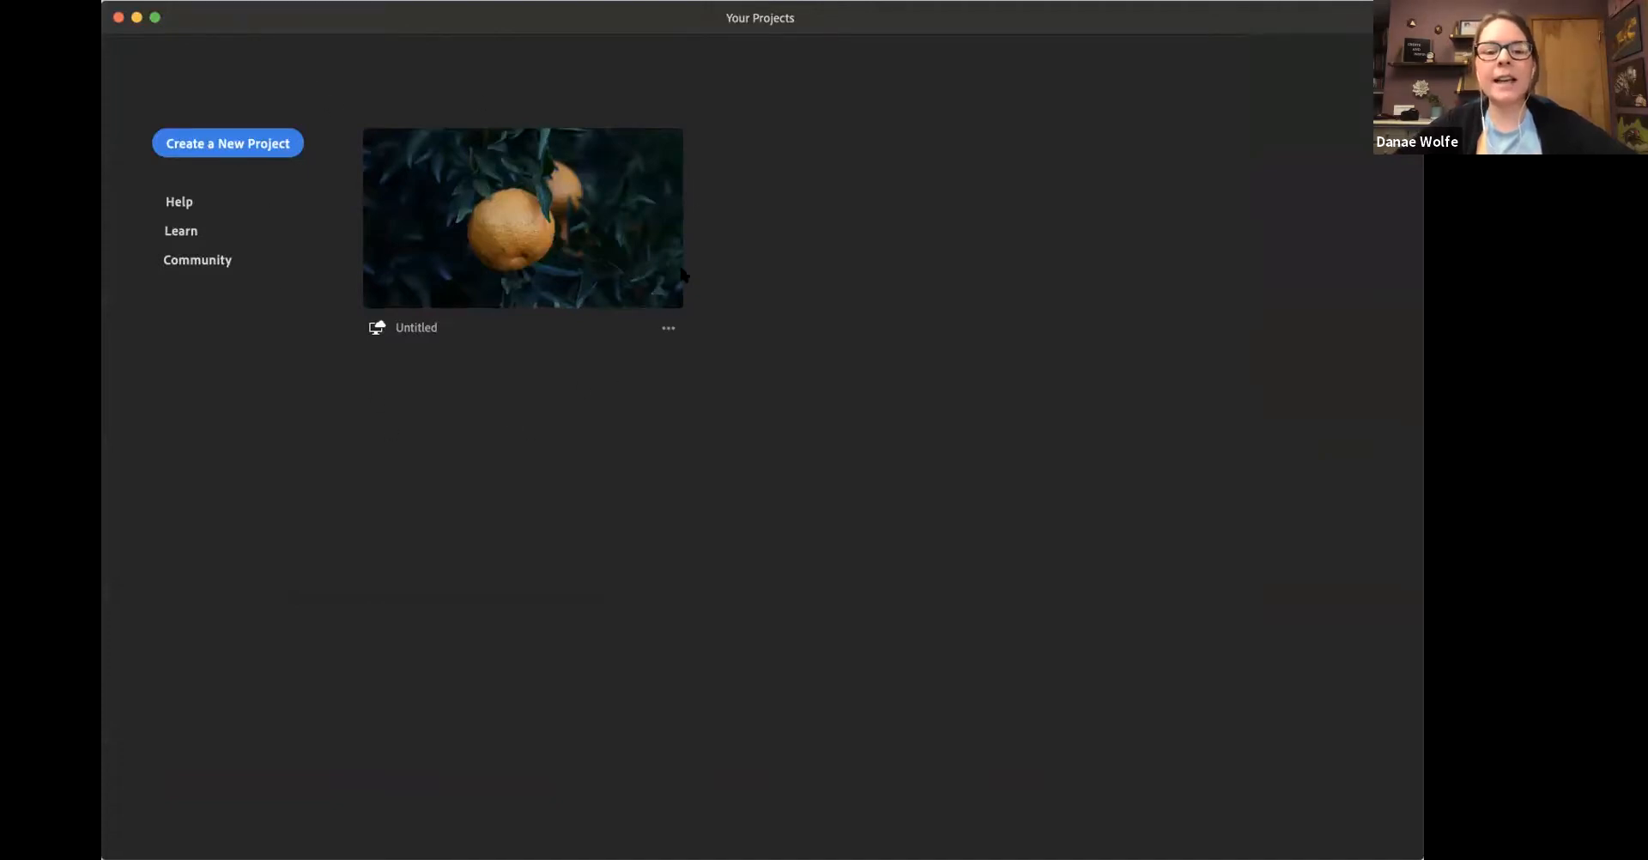
left_click(492, 264)
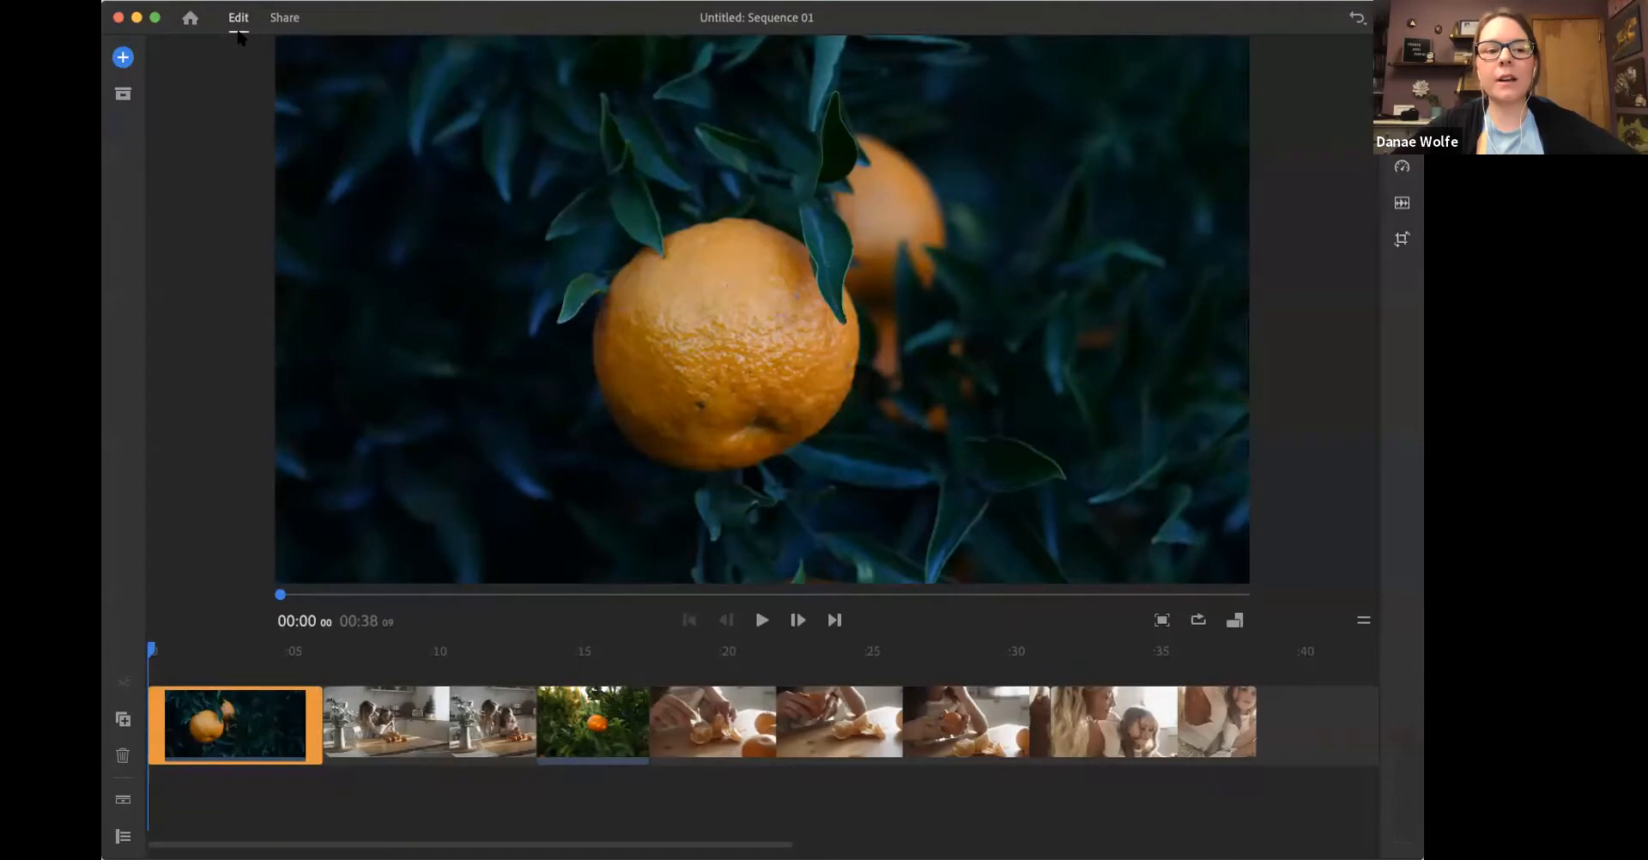
left_click(283, 19)
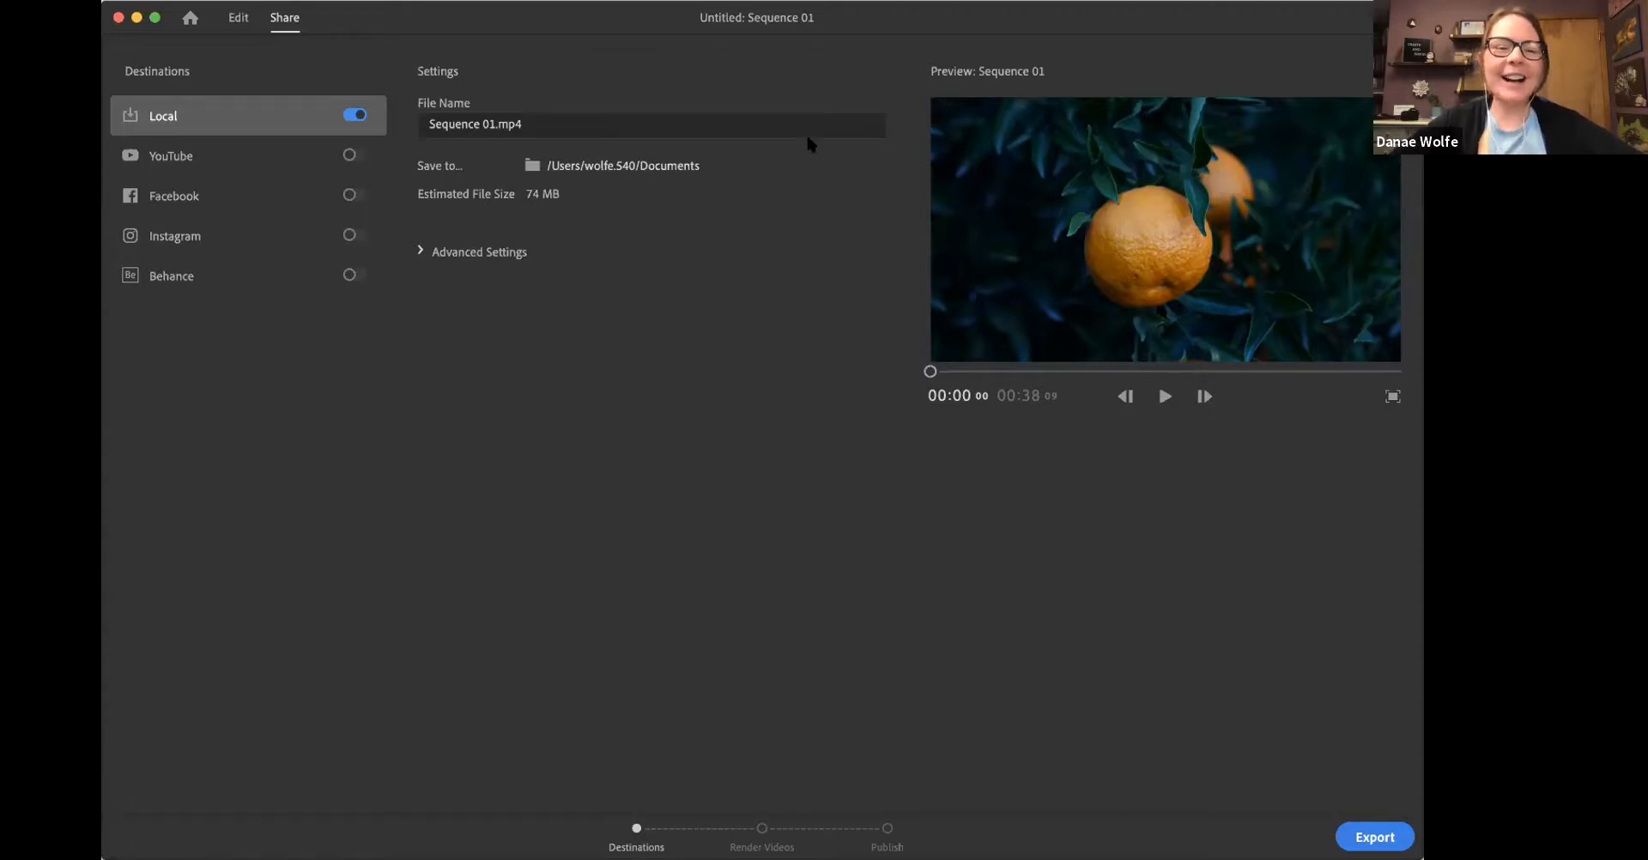
left_click(239, 17)
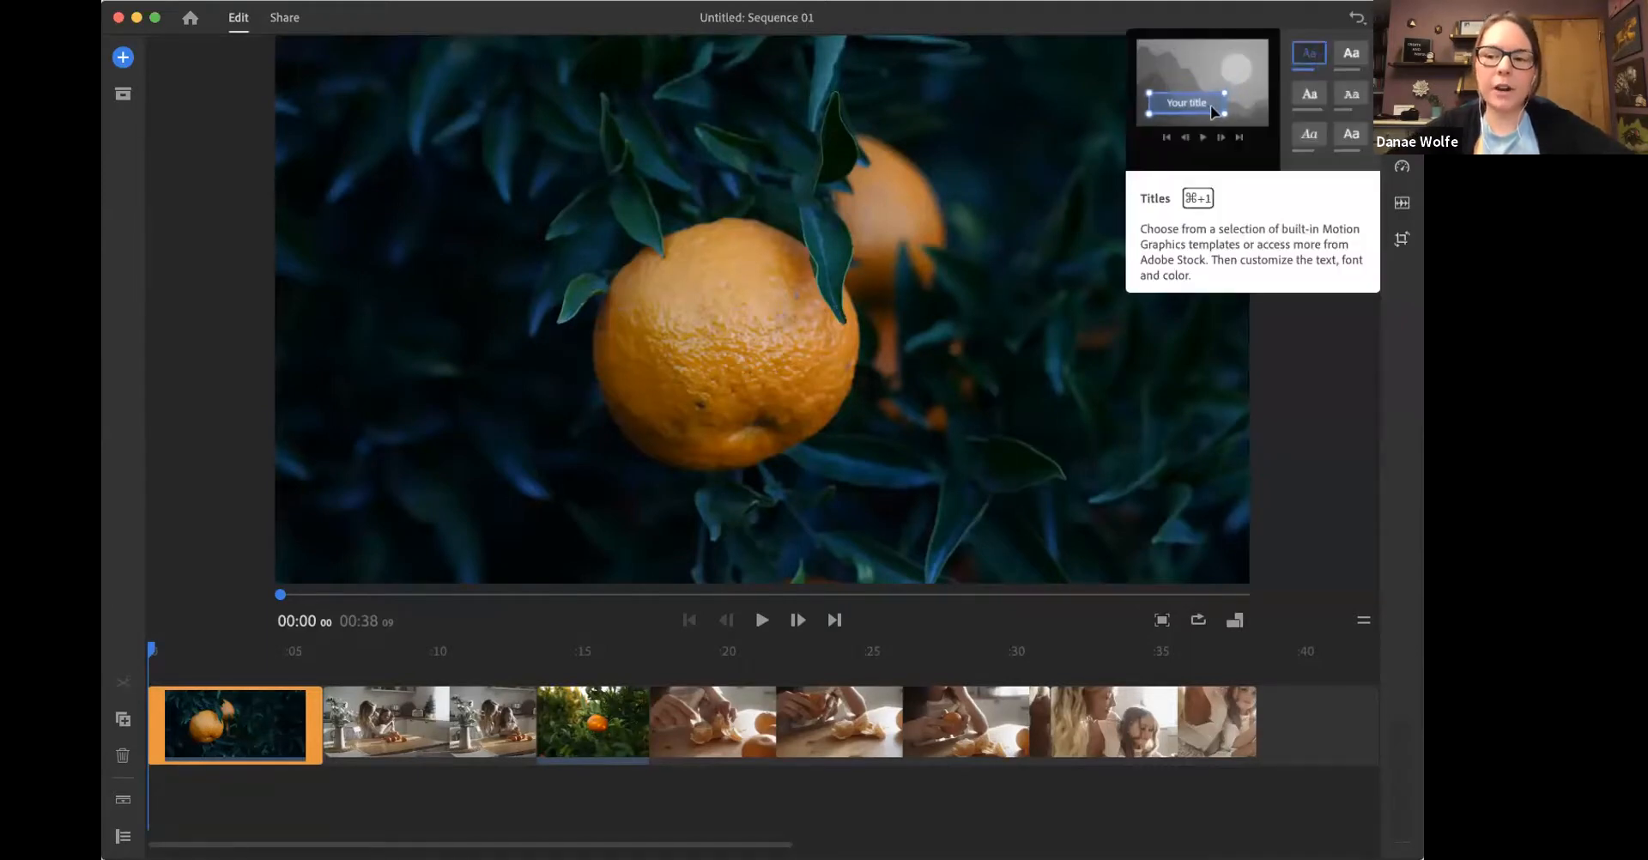
Step: Add a Basic Default Title over the first clip, view its text settings, and move it to the frame's upper right
left_click(1319, 55)
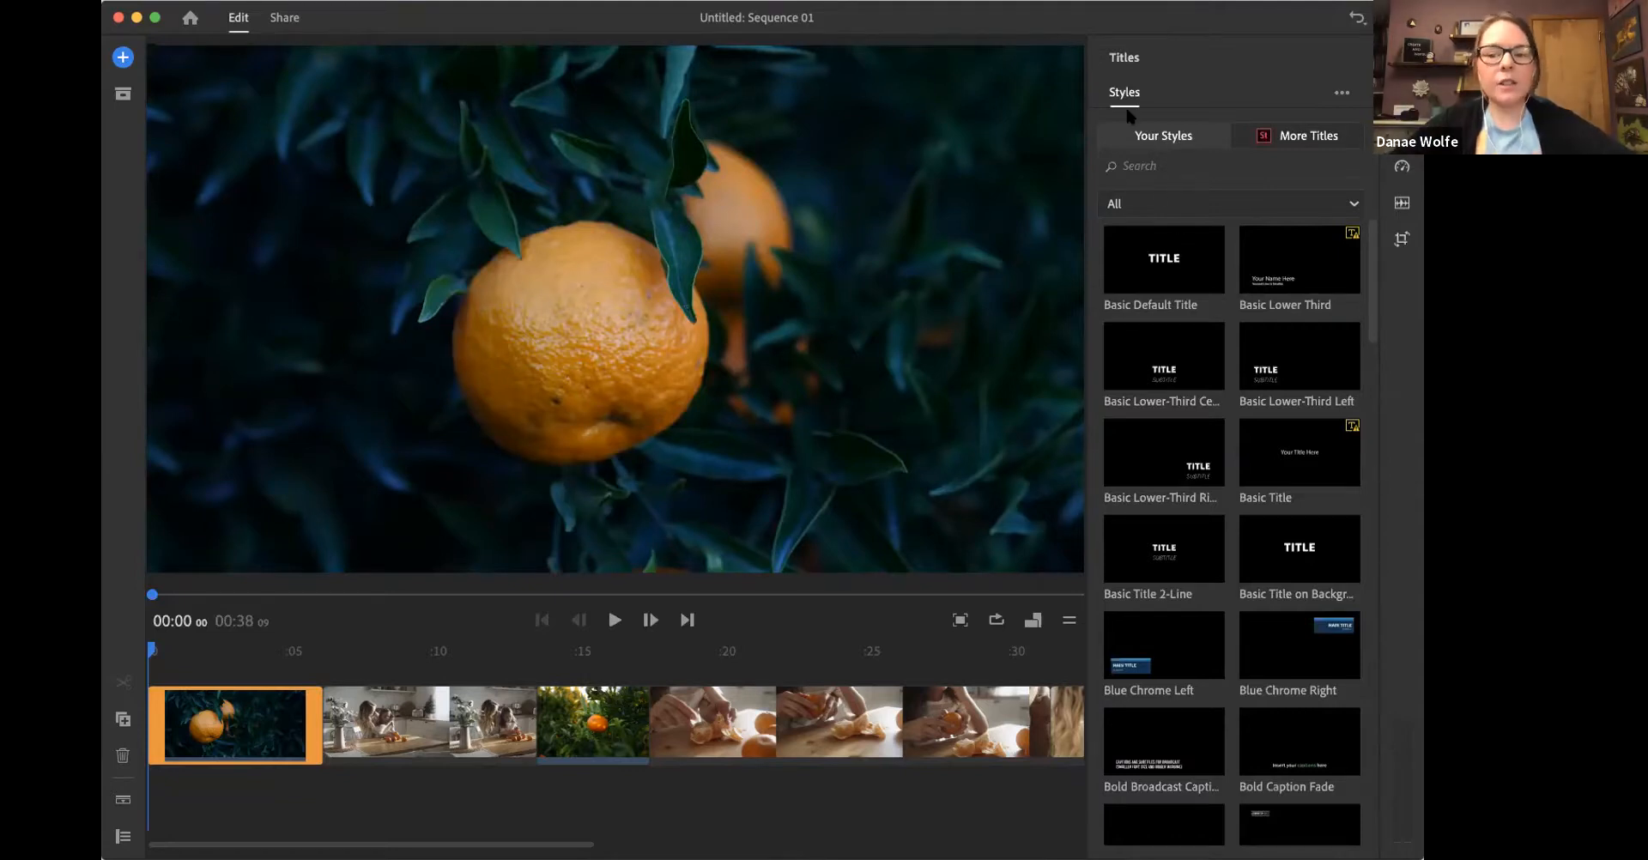
left_click_drag(1164, 258, 876, 269)
left_click(1171, 92)
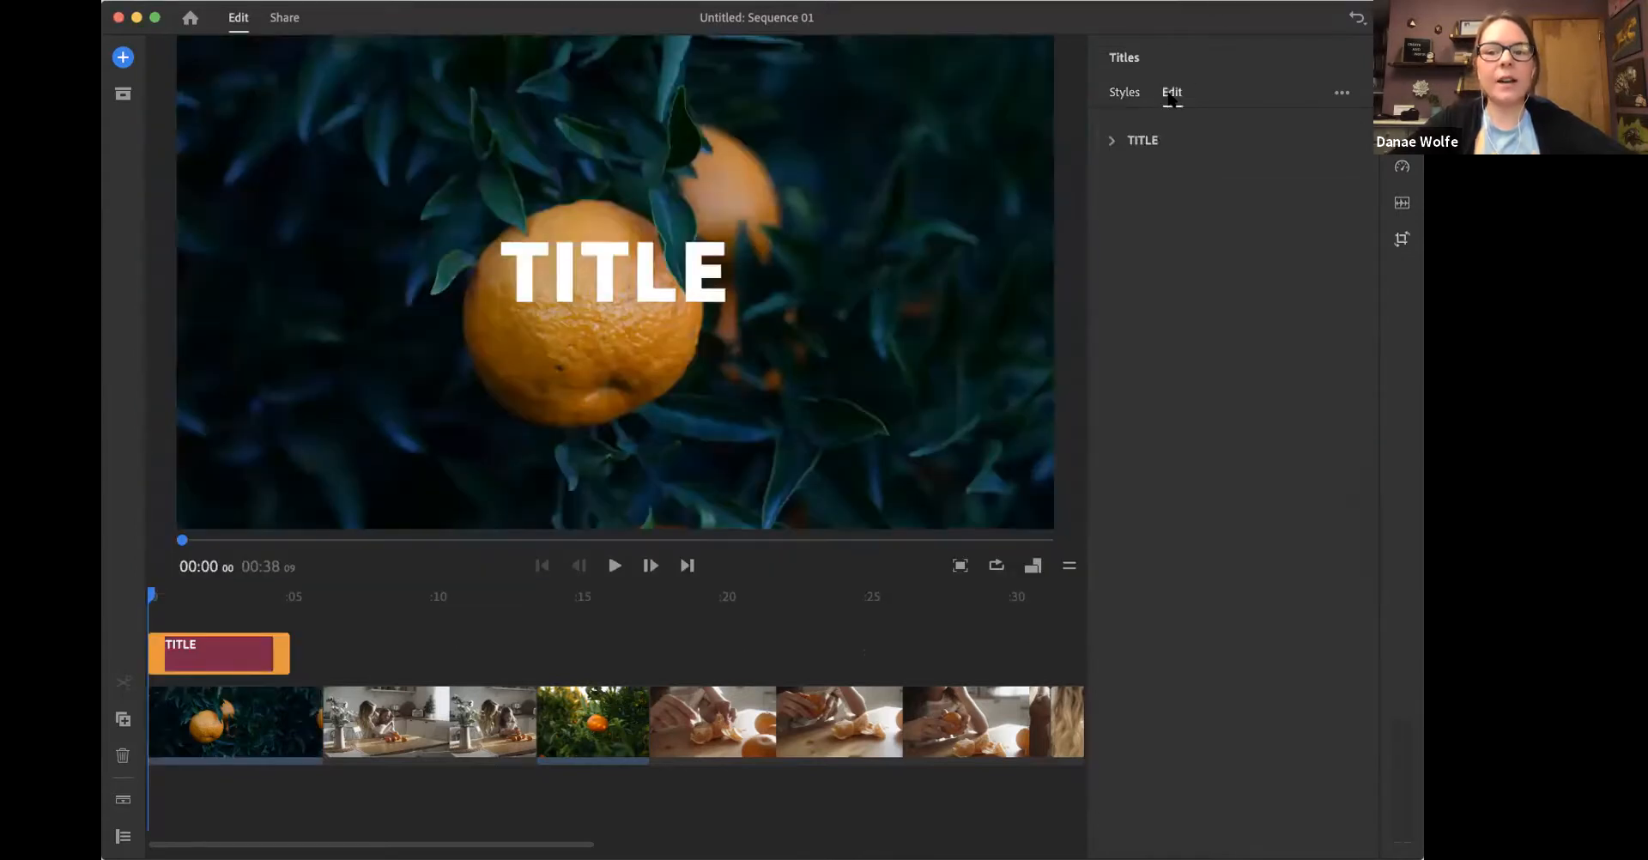
left_click(1139, 143)
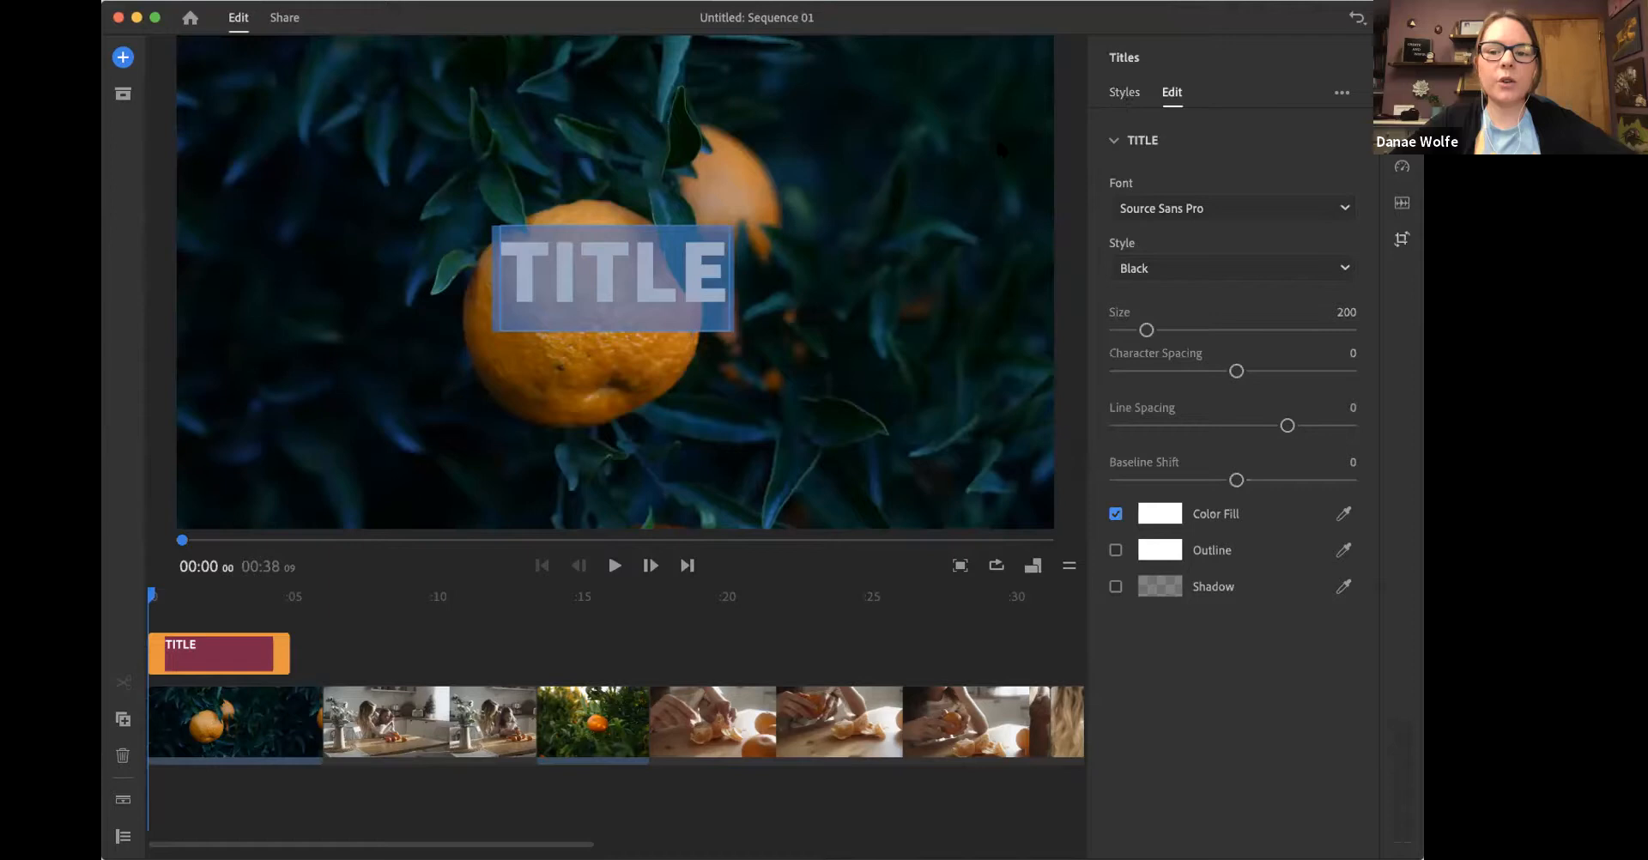
left_click(644, 279)
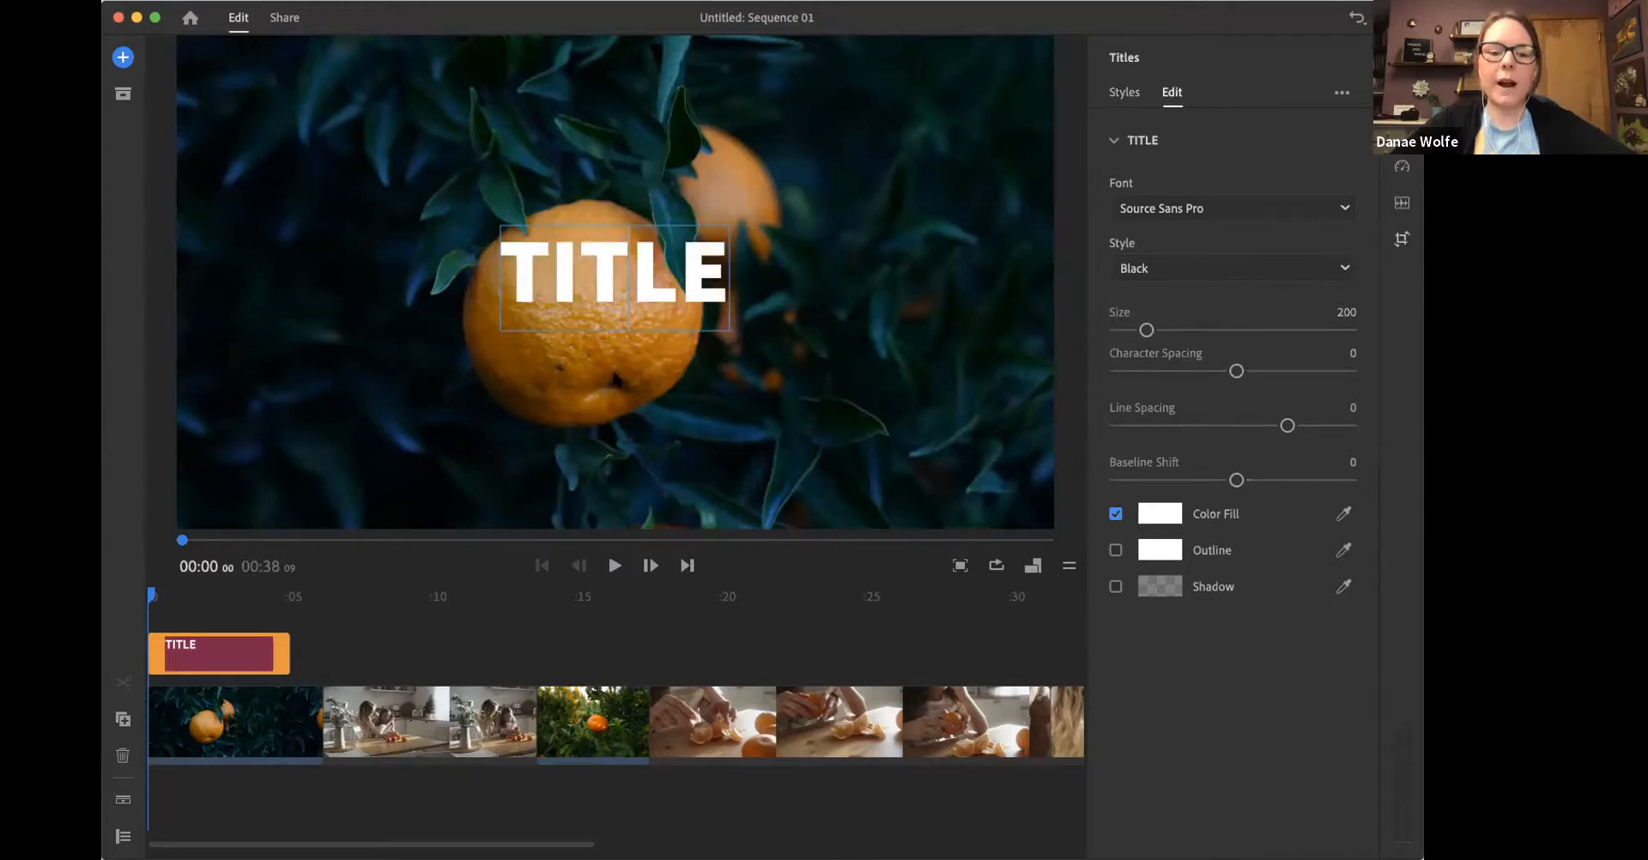
left_click(808, 343)
left_click_drag(666, 296, 946, 148)
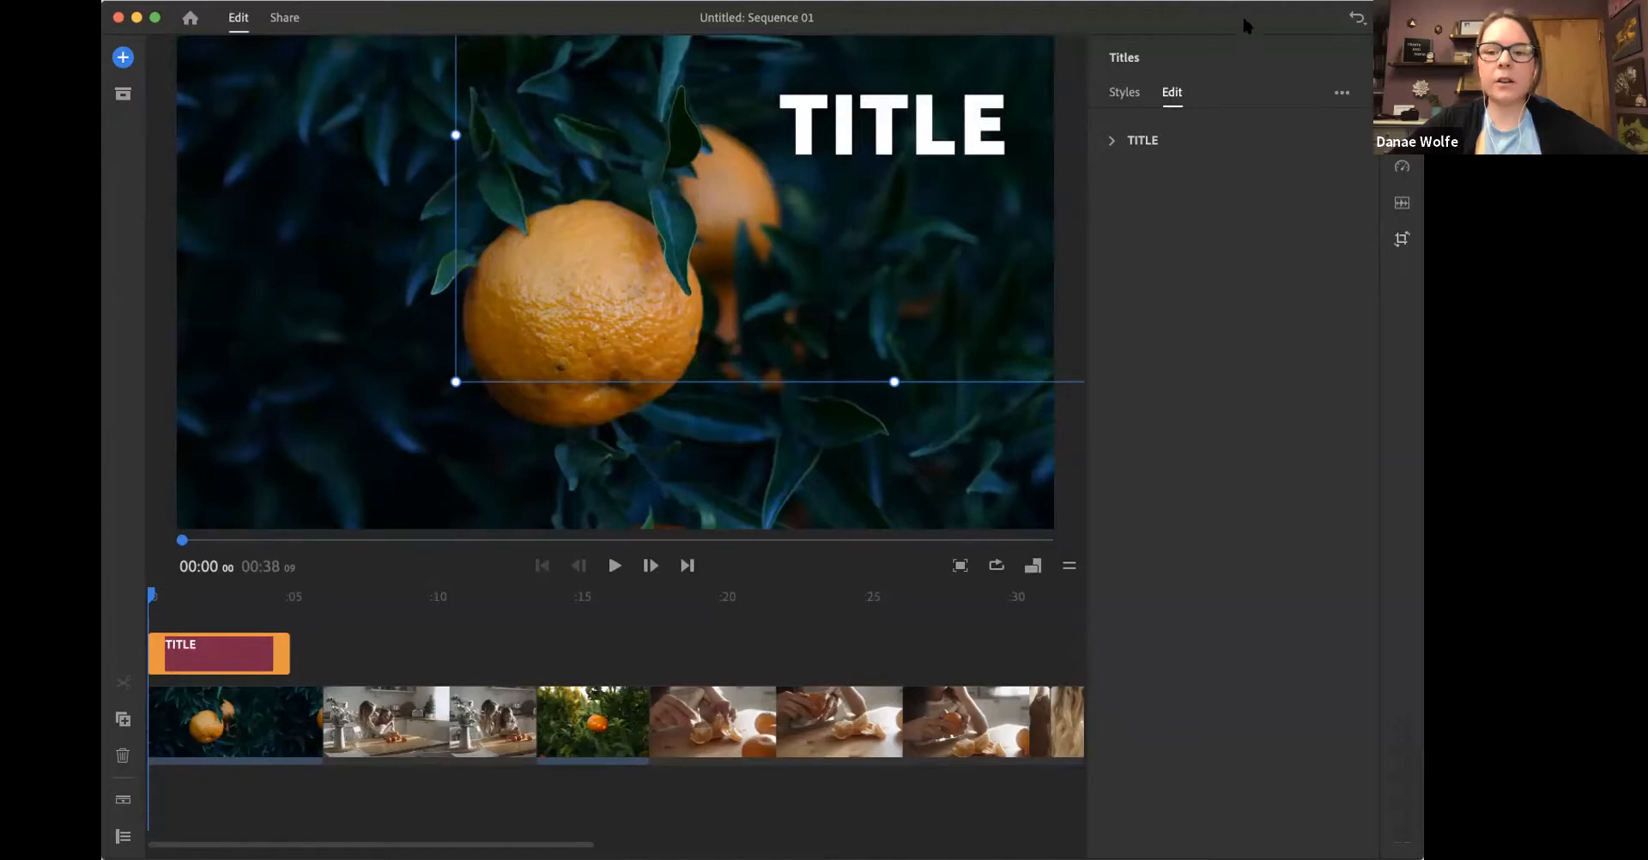
Step: Delete the title above the first clip from the timeline
left_click(270, 642)
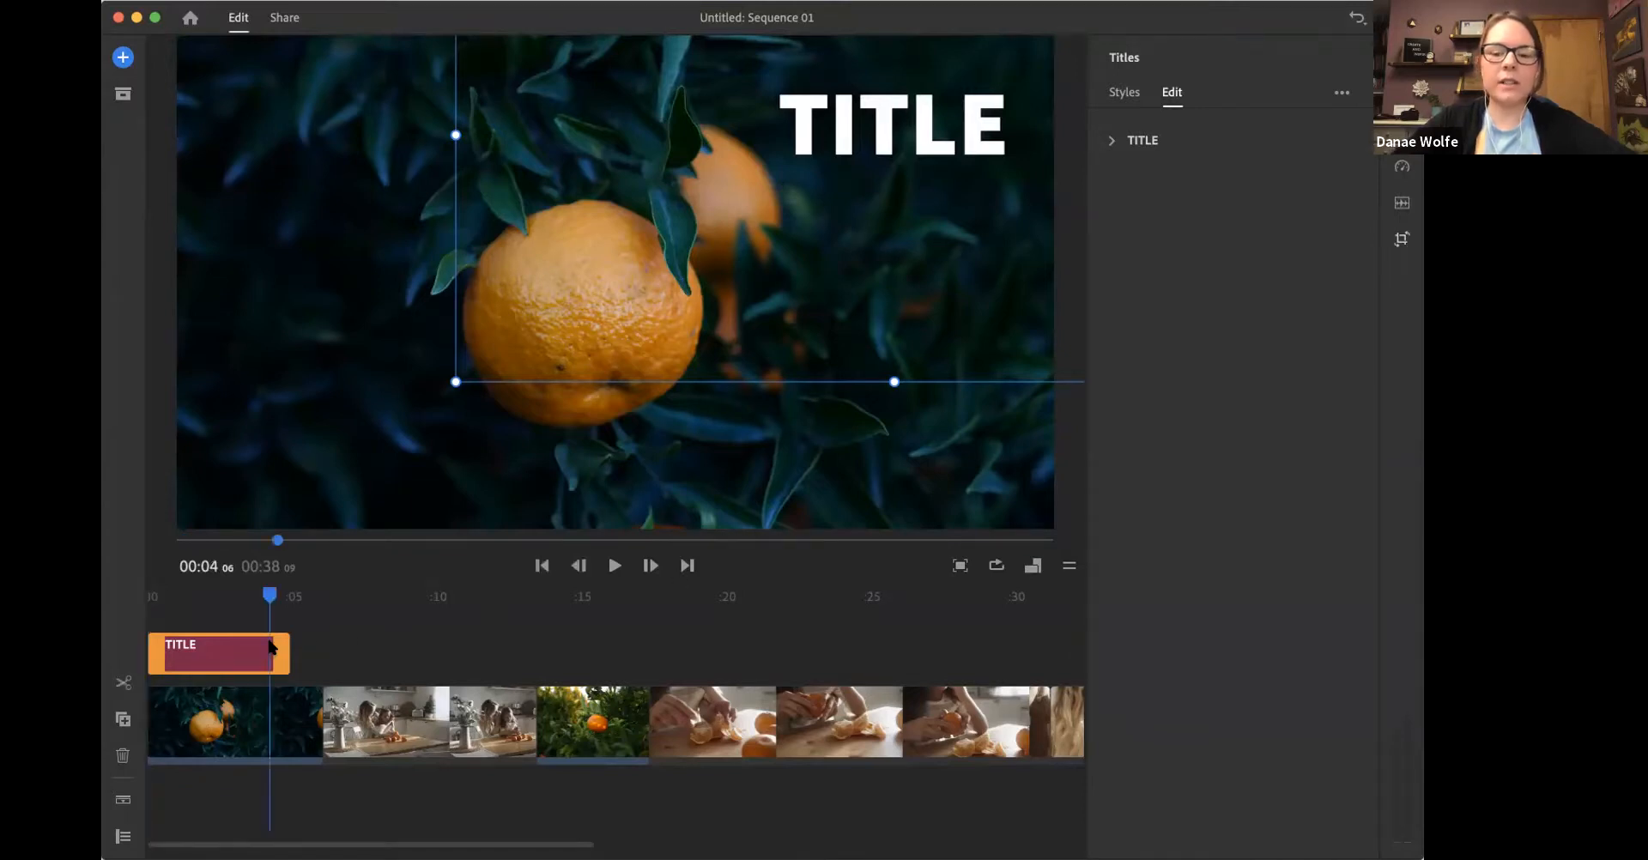
key("Delete")
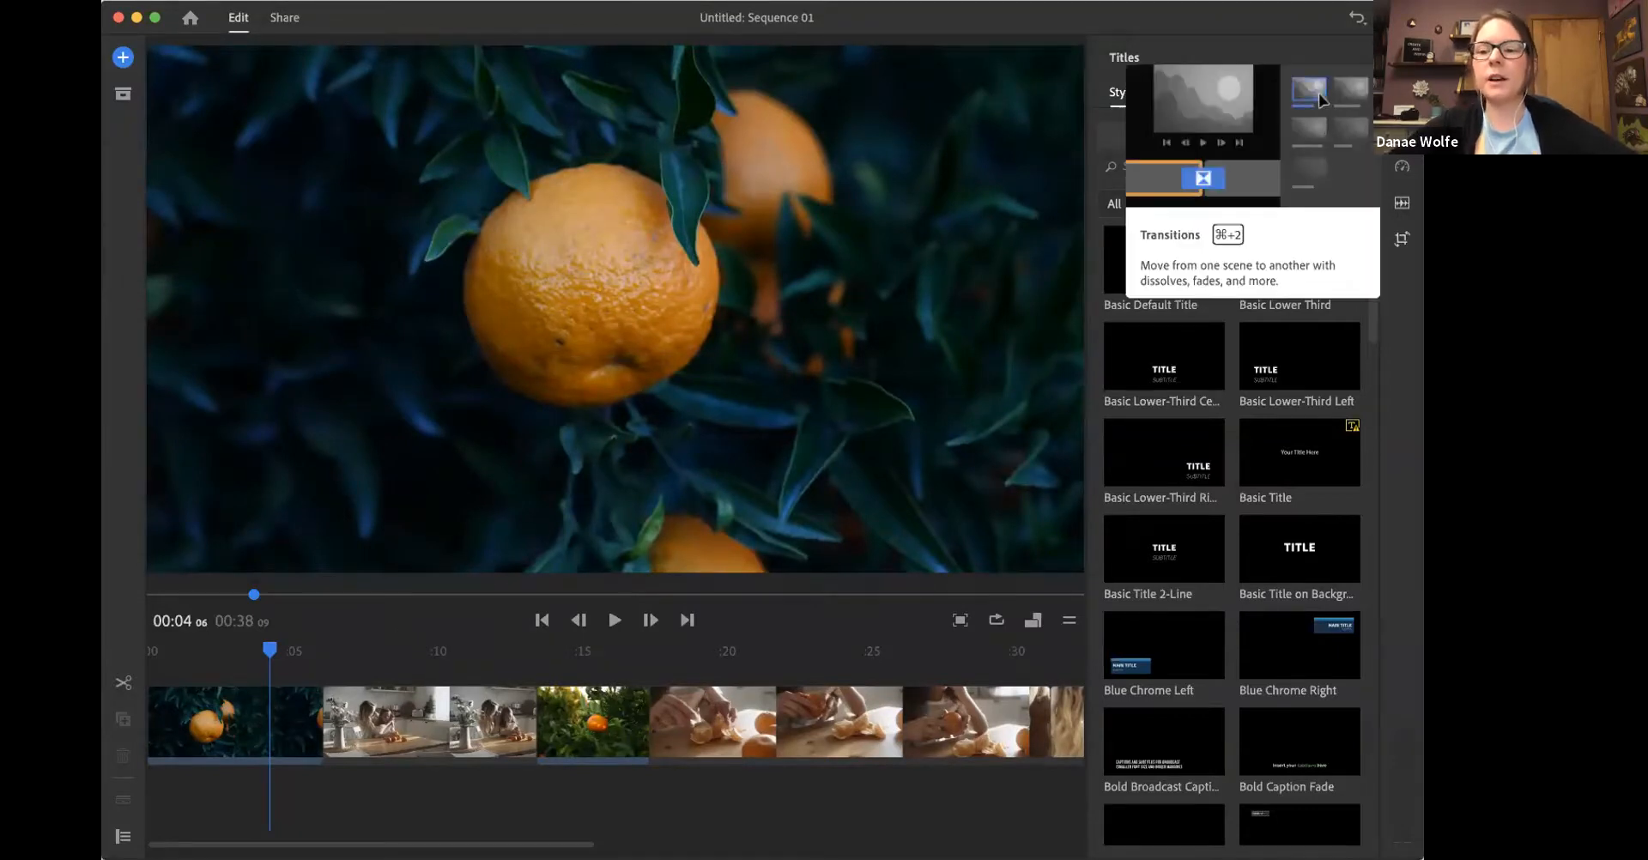
Step: Add a Cross Dissolve between the kitchen clip and the green orange-tree clip, and play across the cut to preview it
left_click(1402, 93)
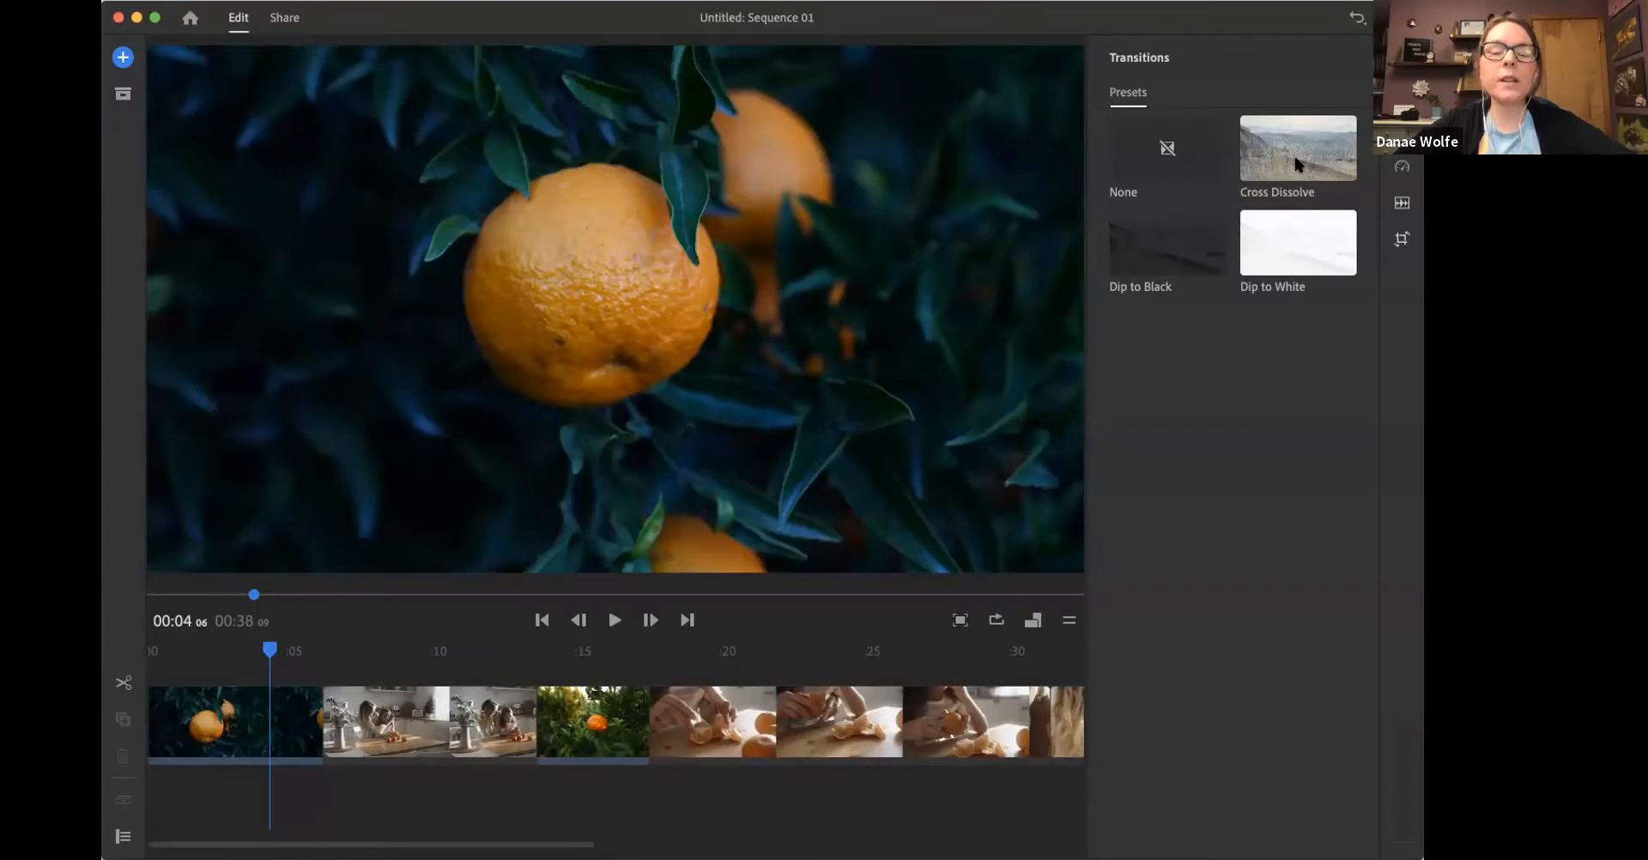
left_click_drag(1298, 165, 537, 716)
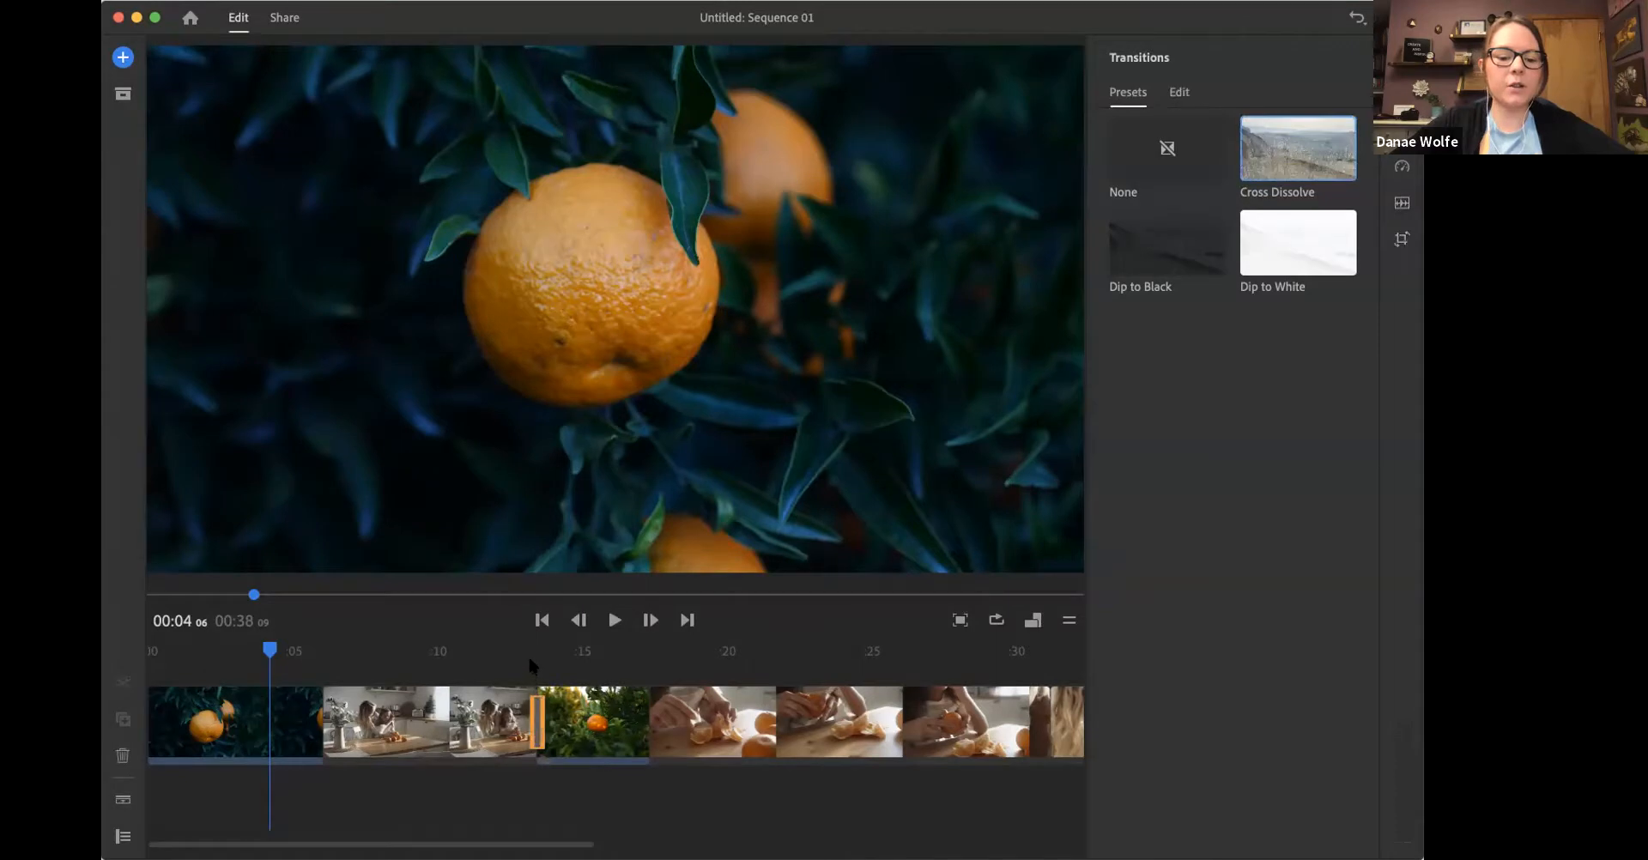
left_click(529, 663)
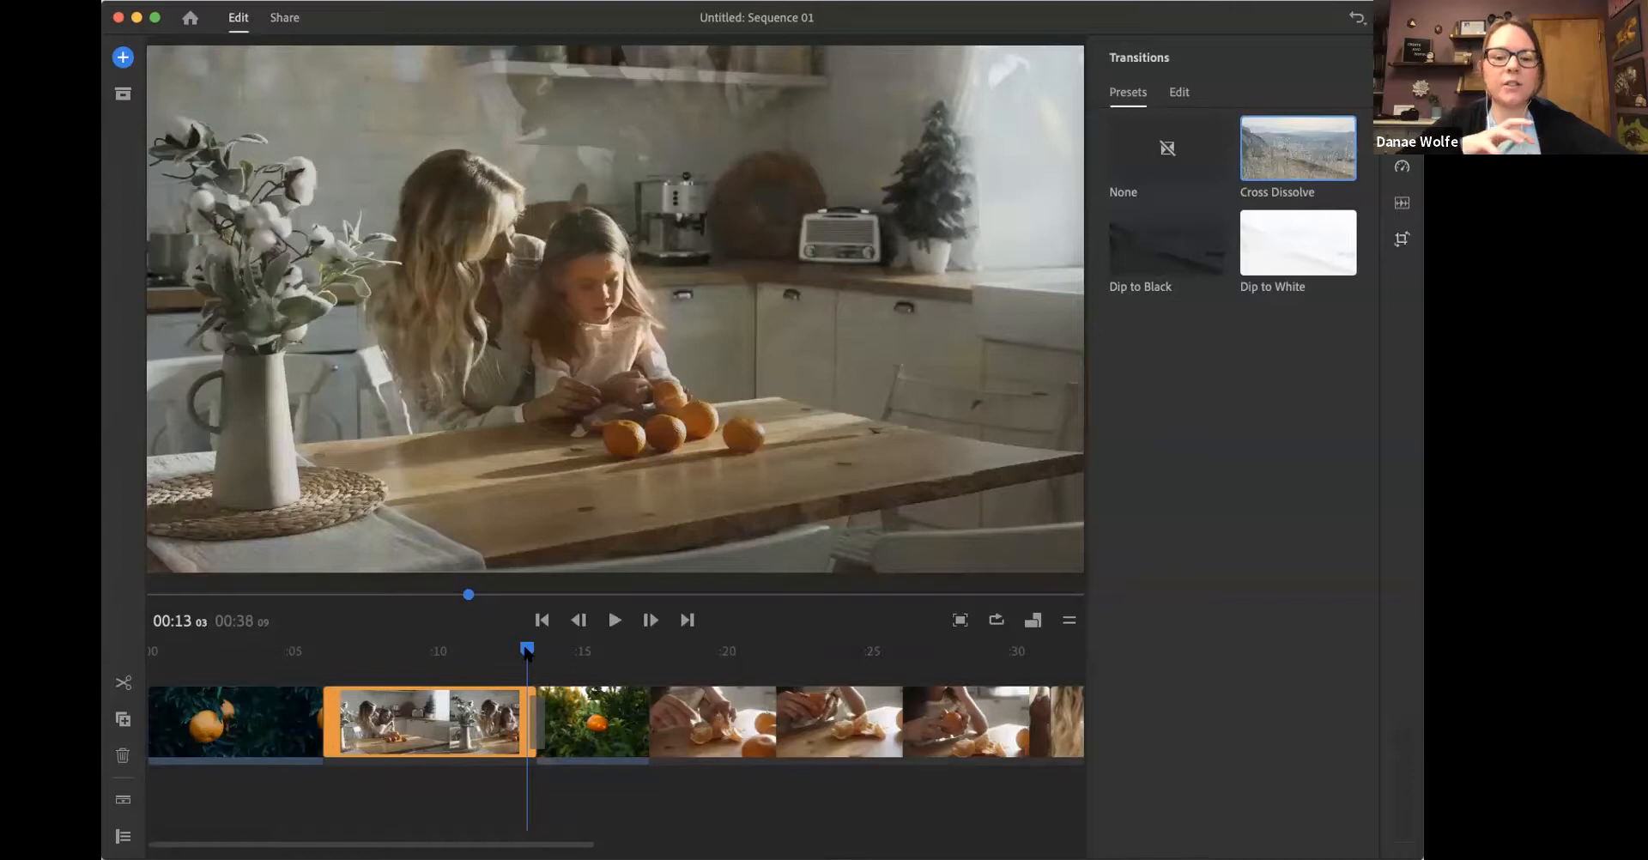
key("space")
key("space")
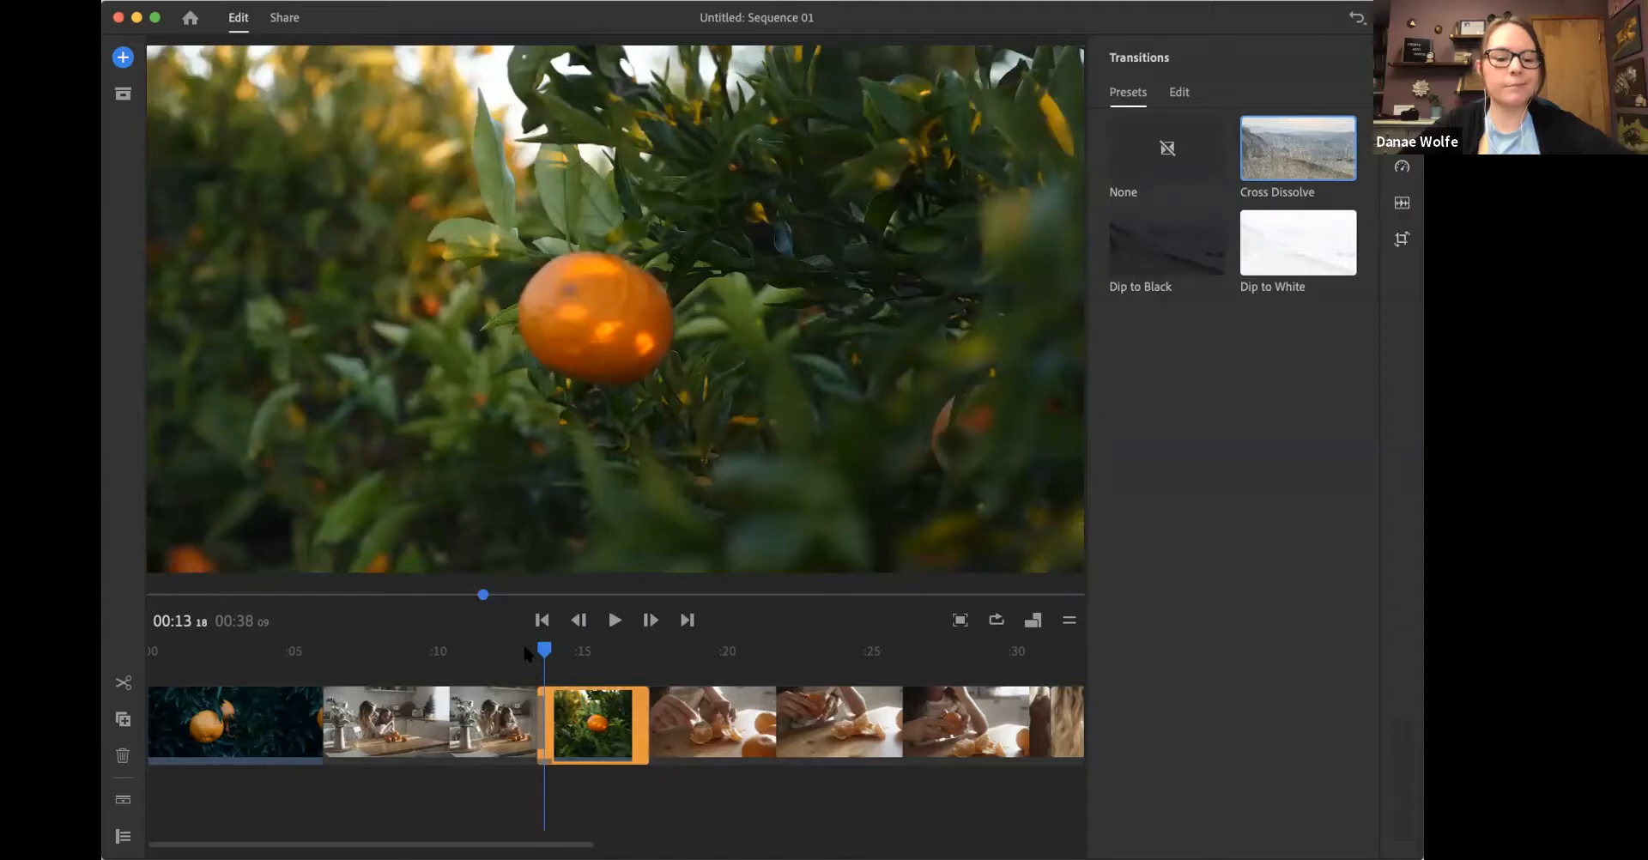
left_click_drag(546, 650, 520, 650)
key("space")
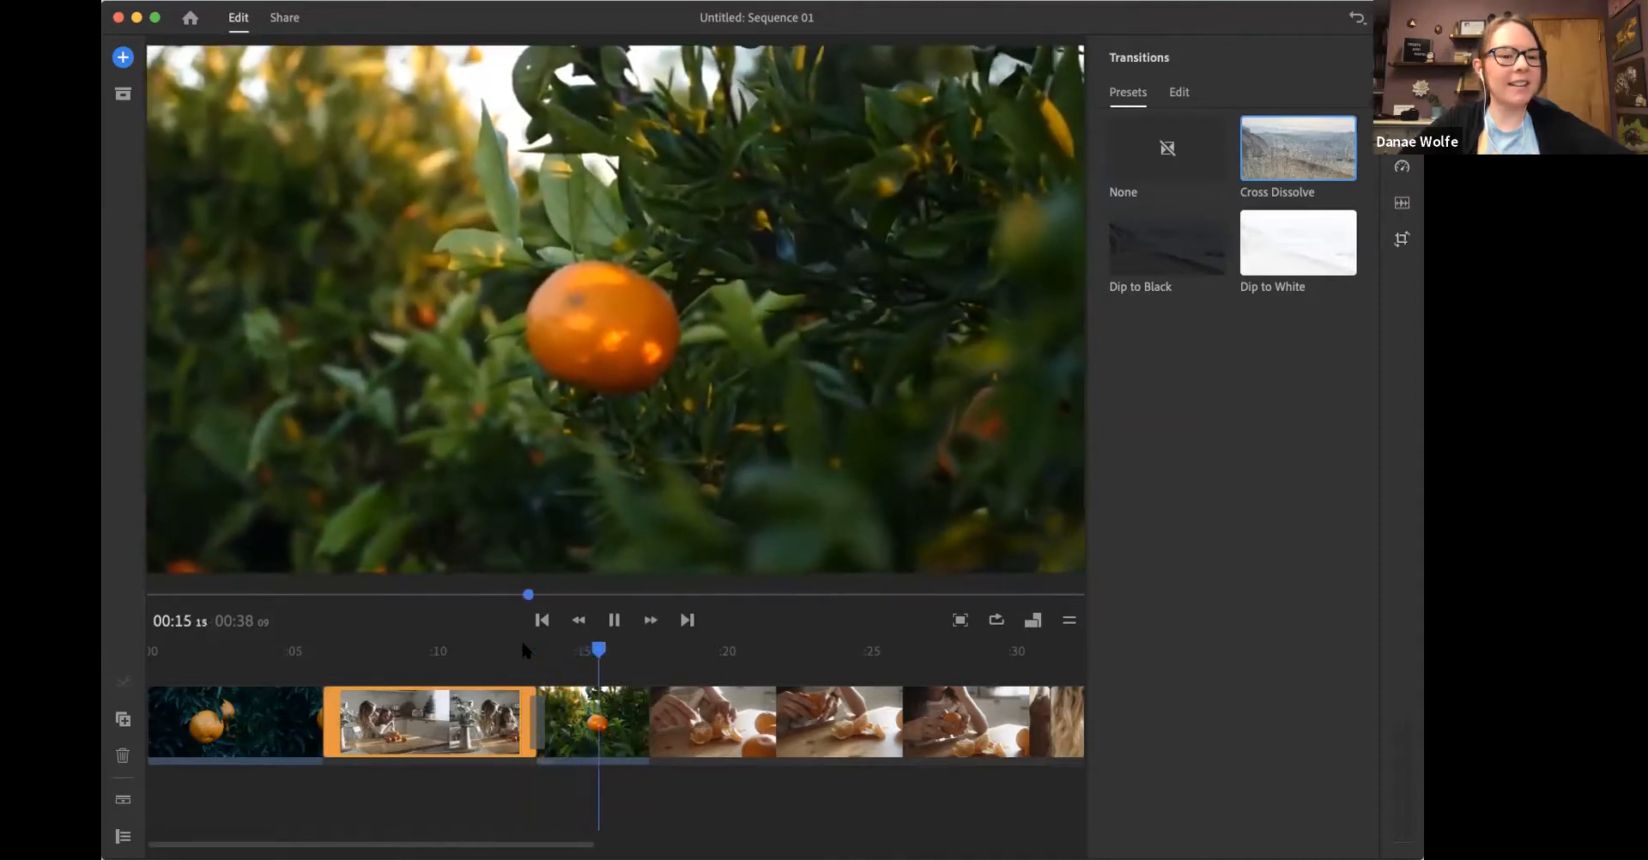
key("space")
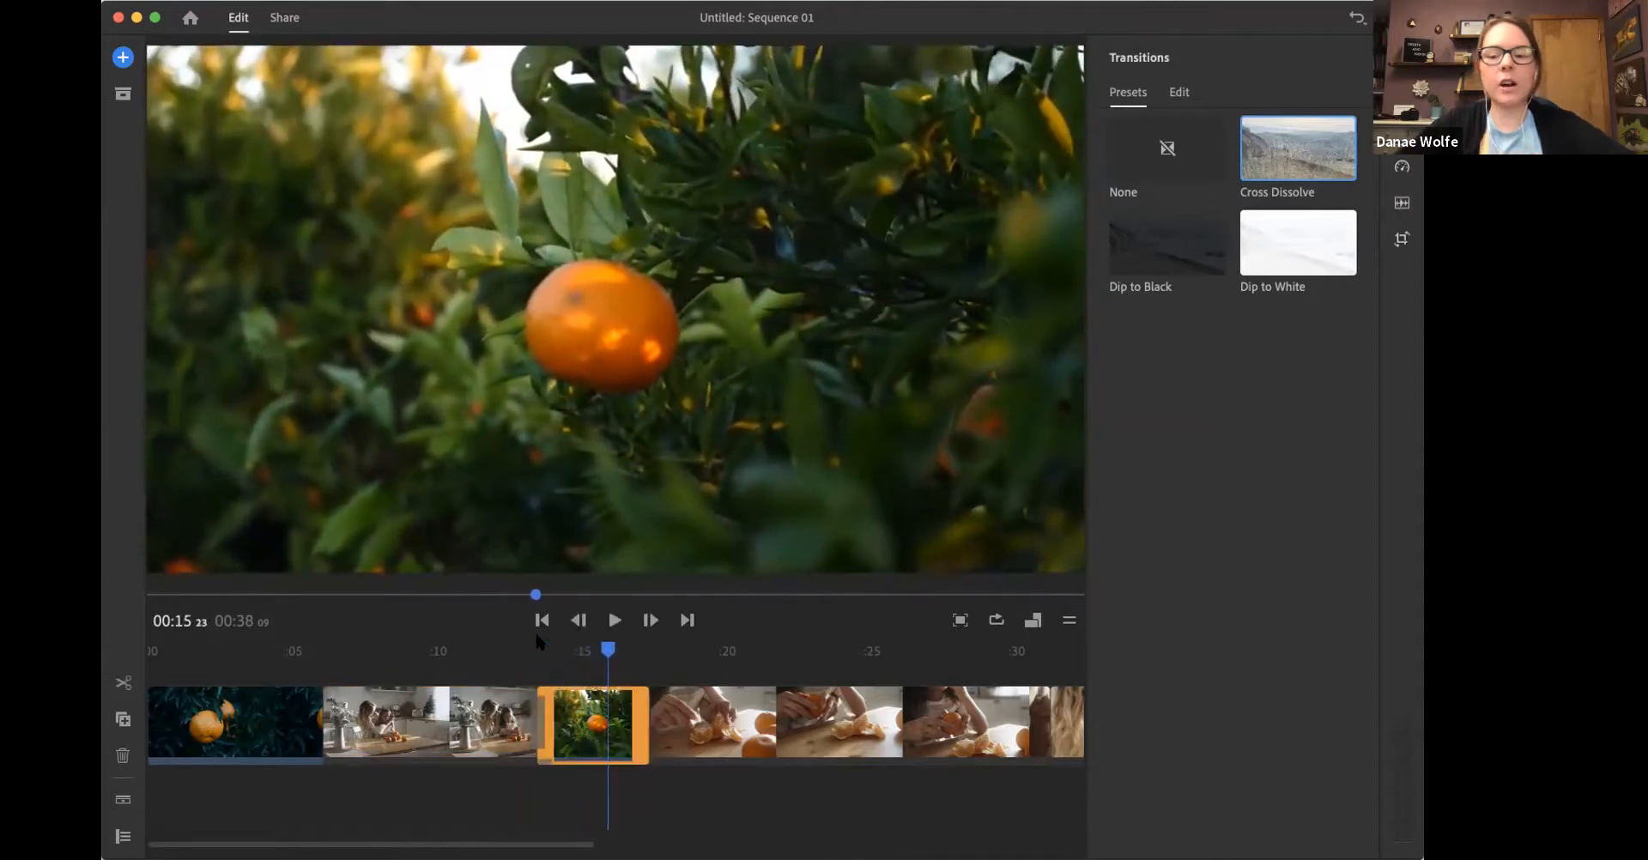
Step: Delete the Cross Dissolve between the kitchen clip and the green orange-tree clip
left_click(540, 725)
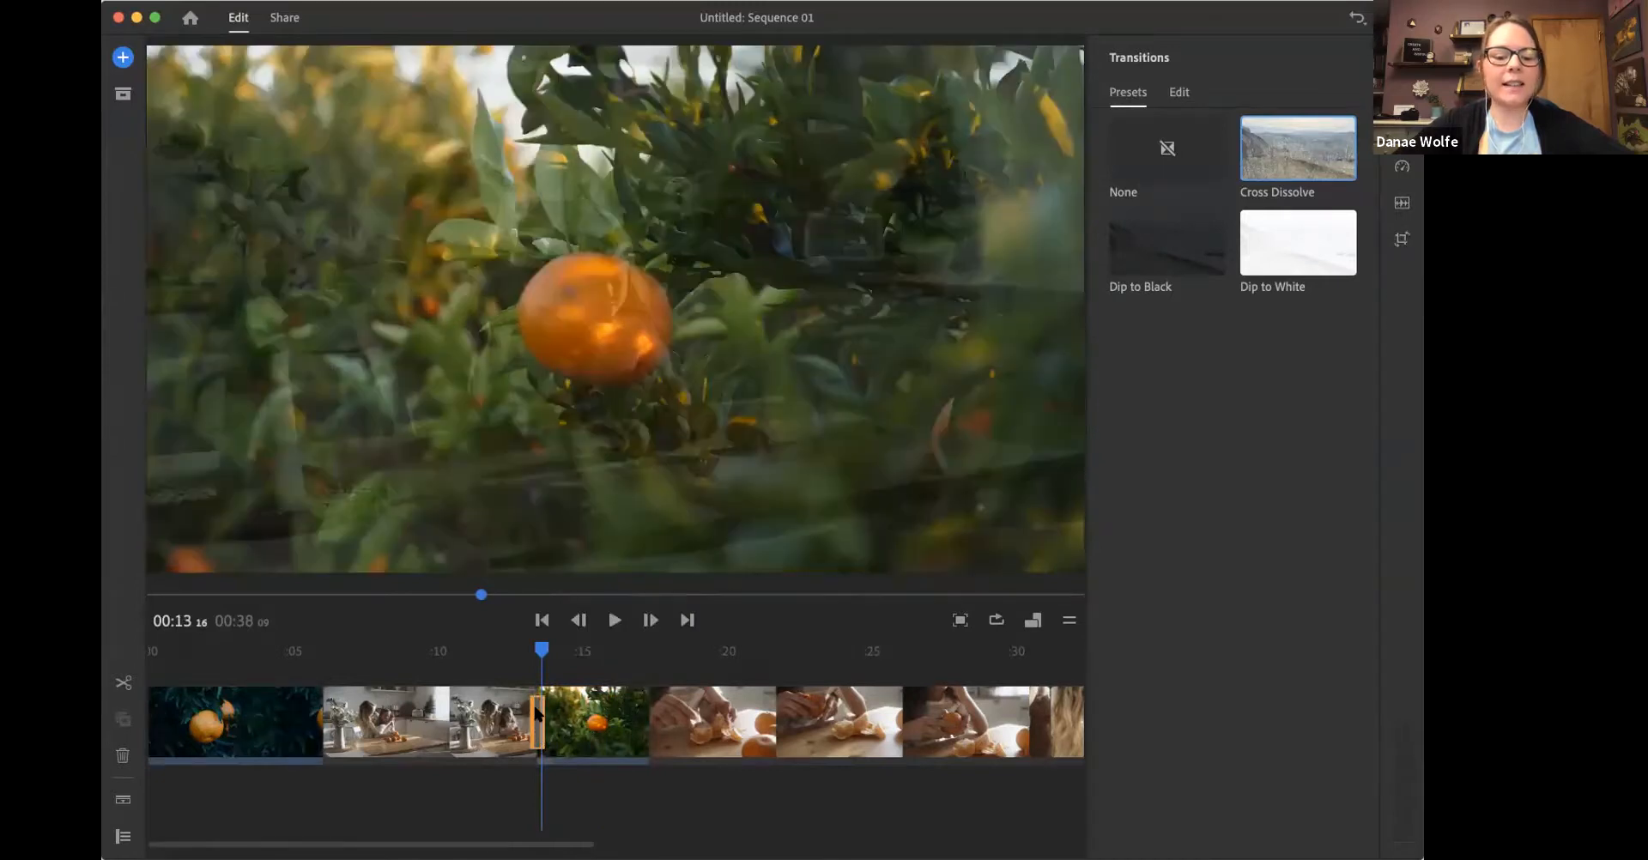
key("Delete")
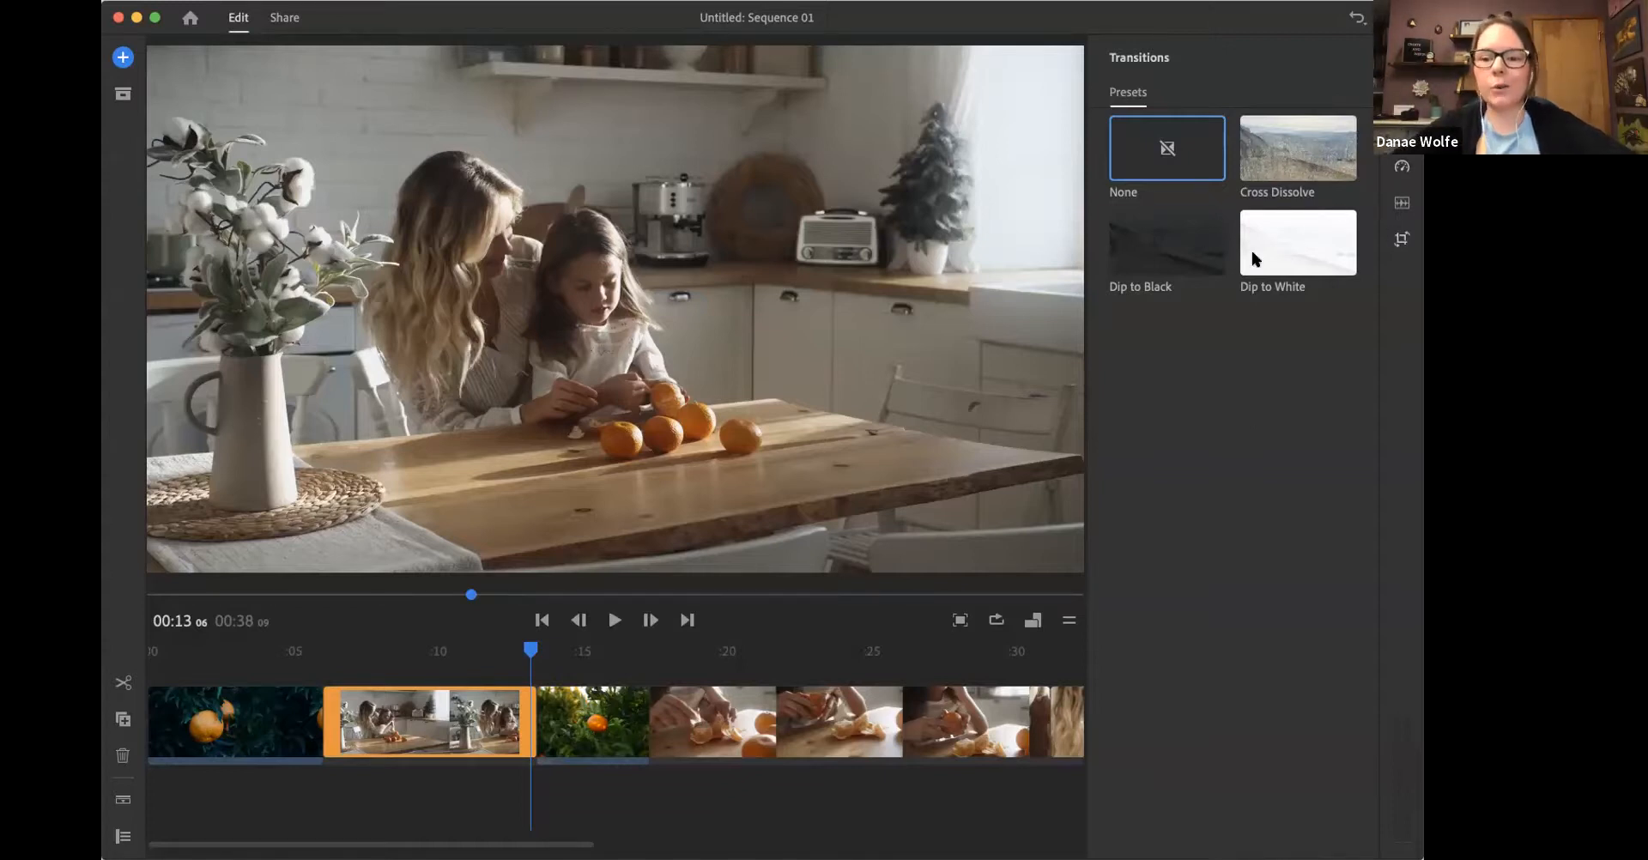
Step: Try the Cinematic and Film color presets on the kitchen clip, and set its preset back to None
left_click(1401, 130)
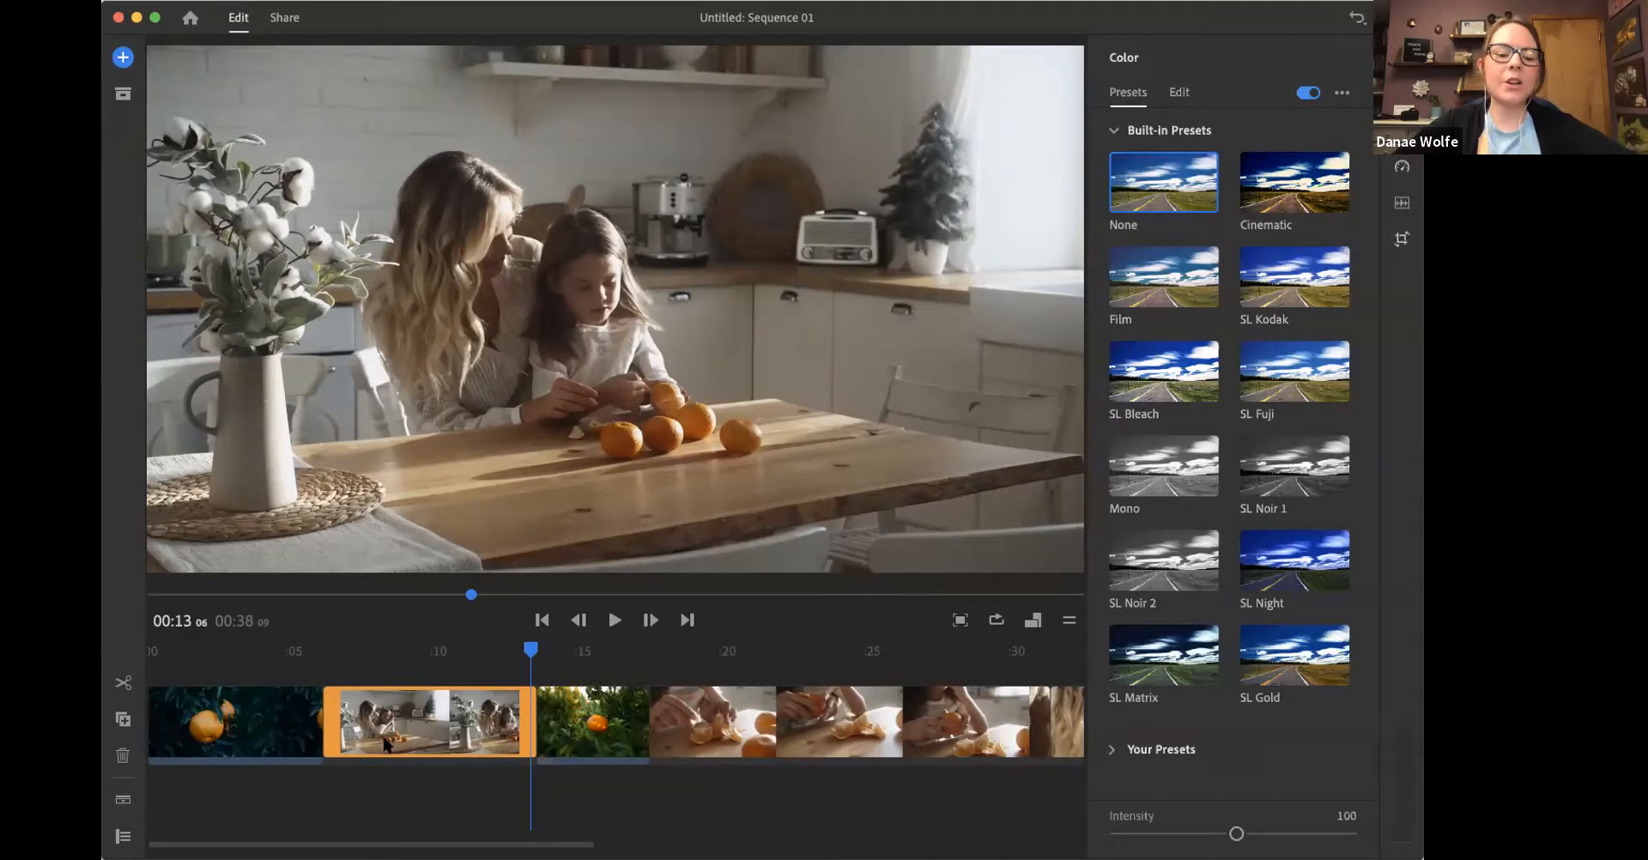
left_click(581, 729)
left_click(471, 724)
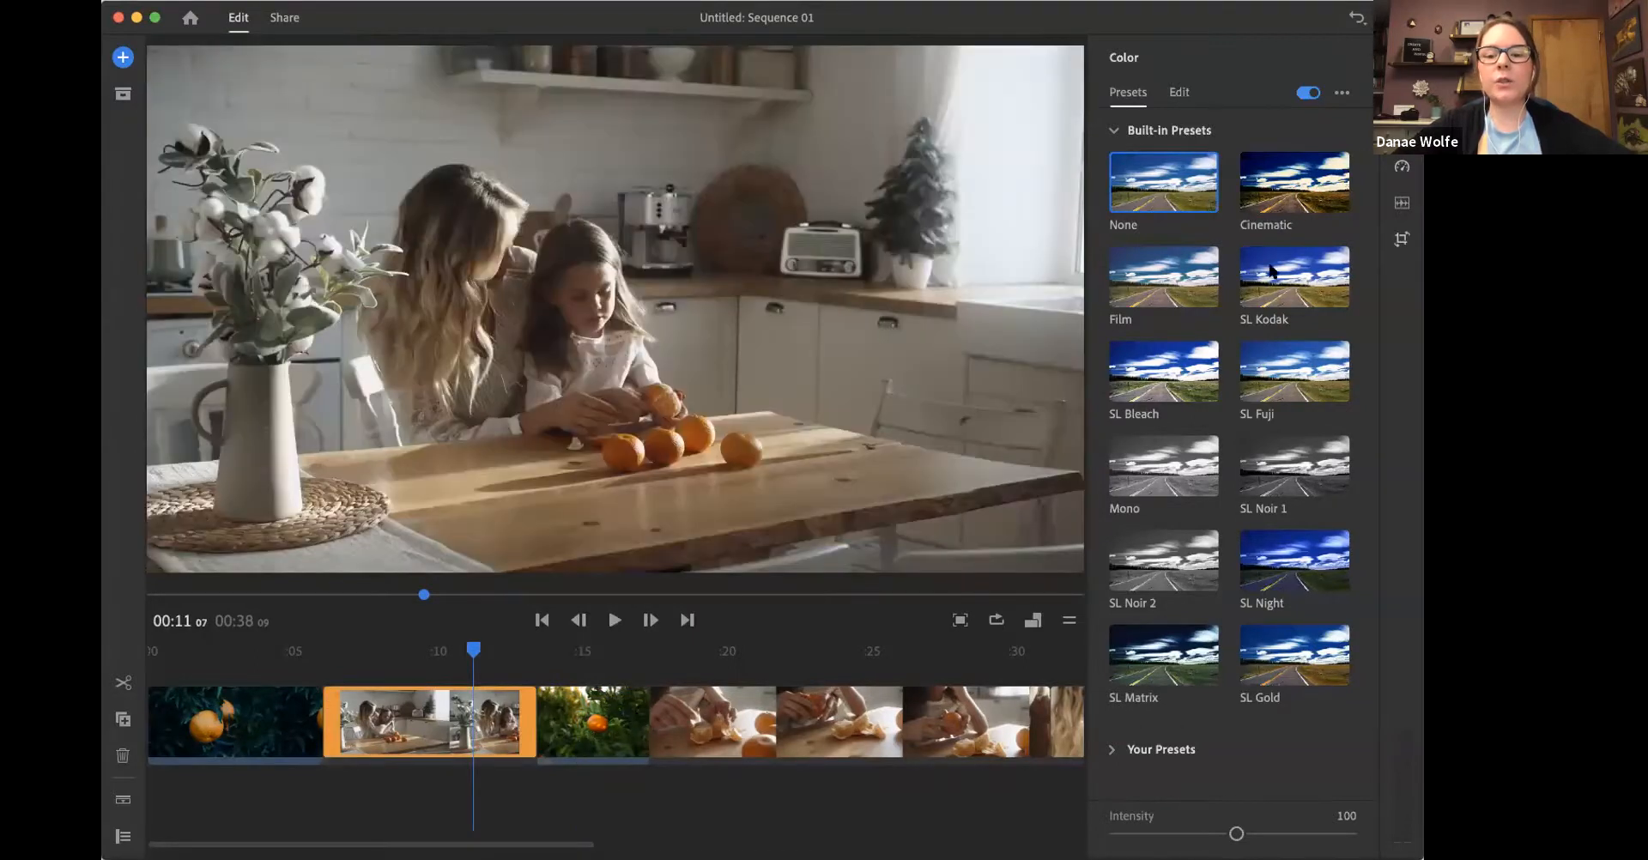
left_click(1285, 201)
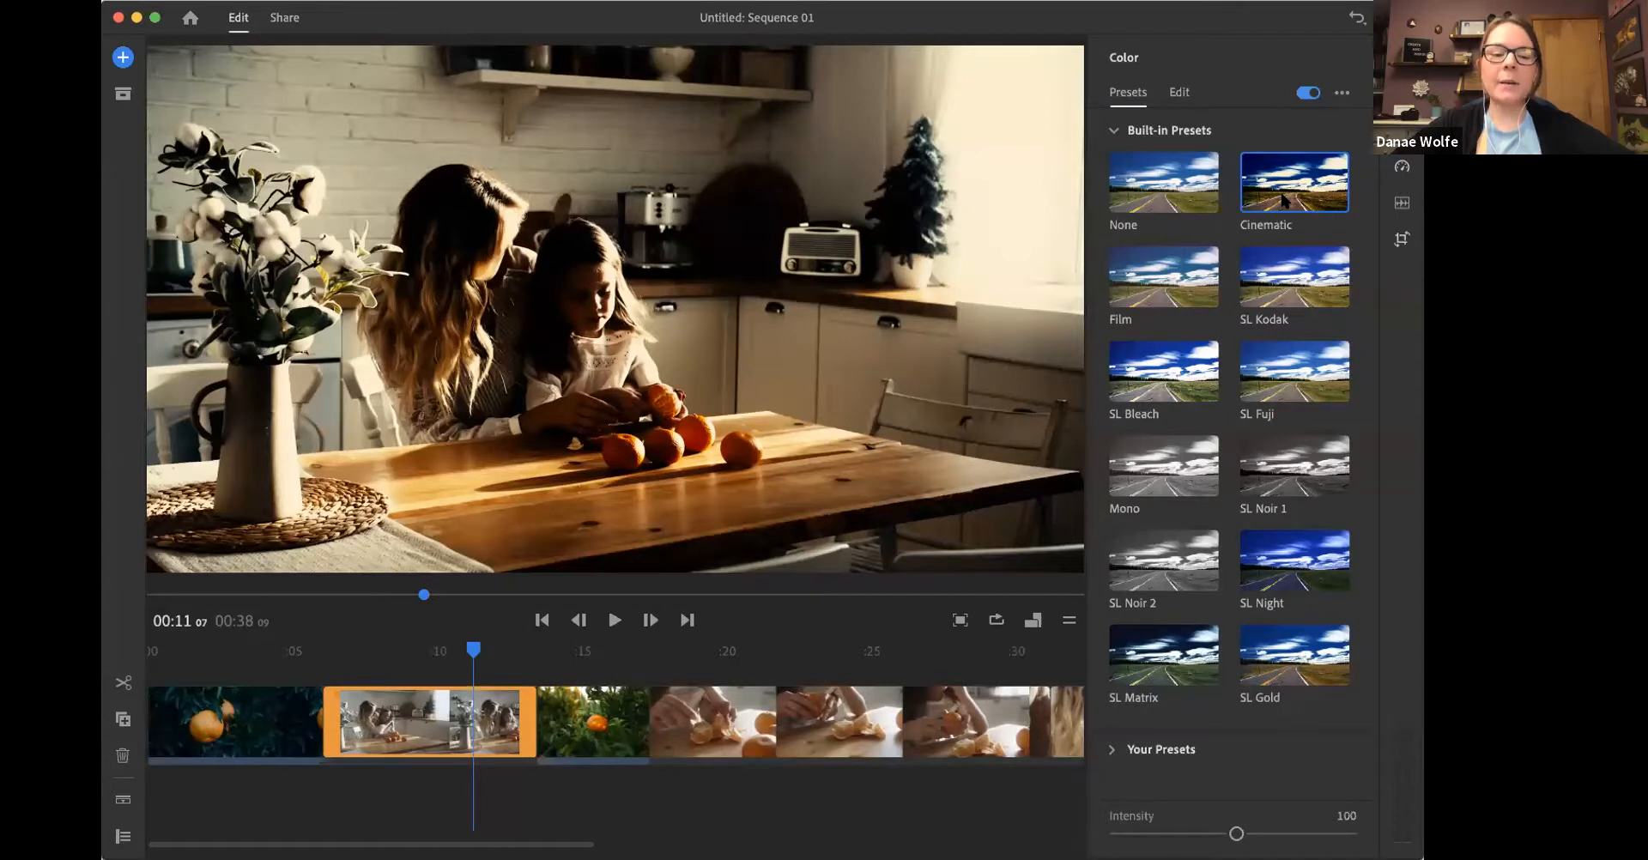
left_click(1158, 286)
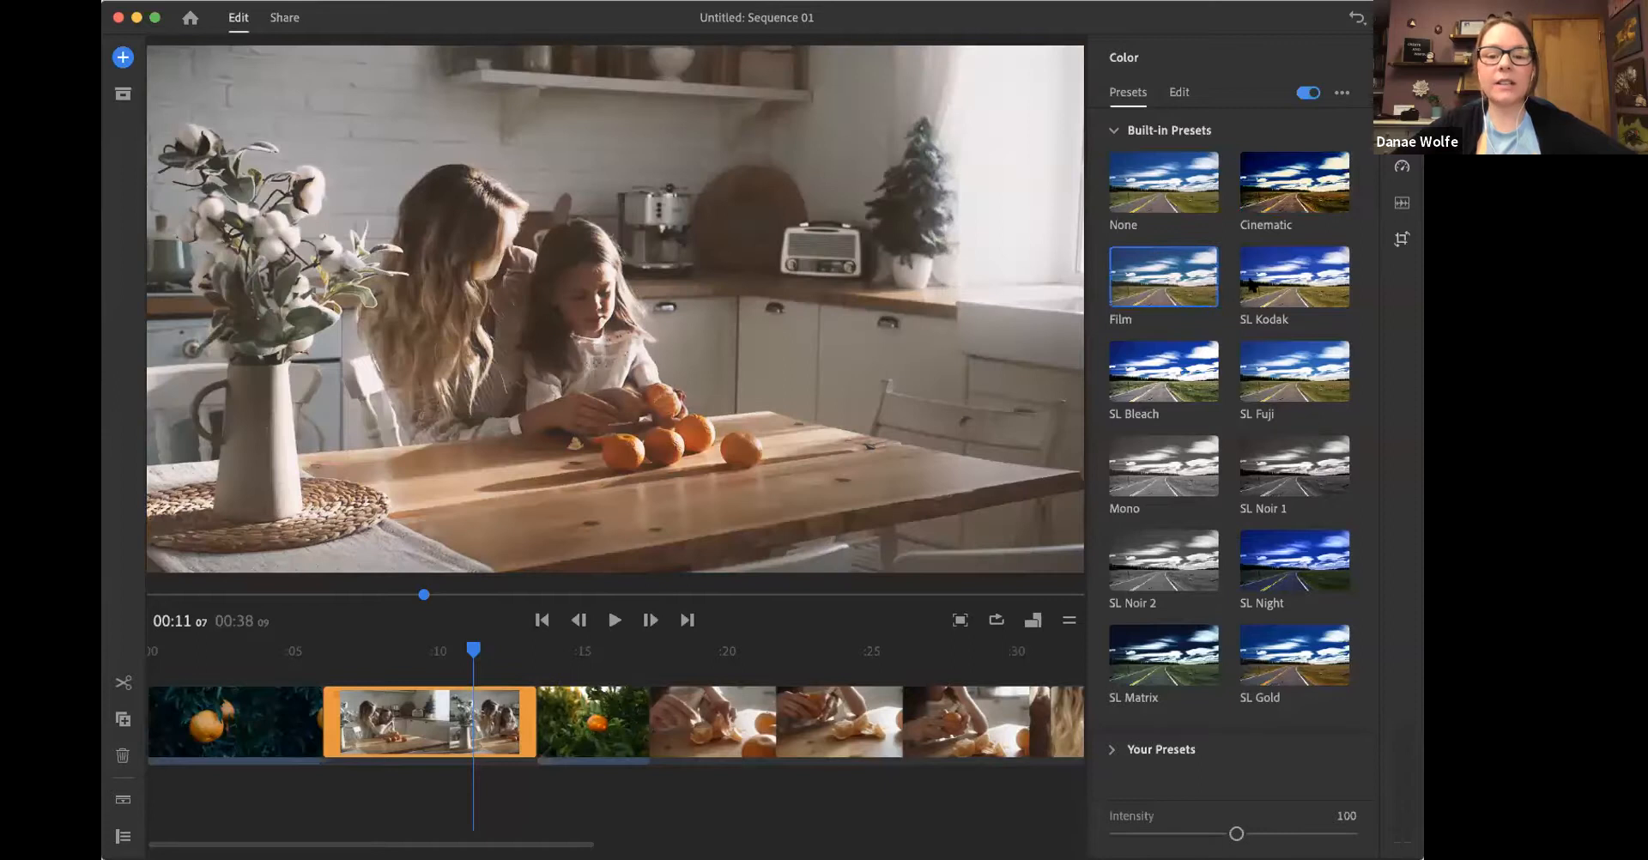
left_click(1204, 190)
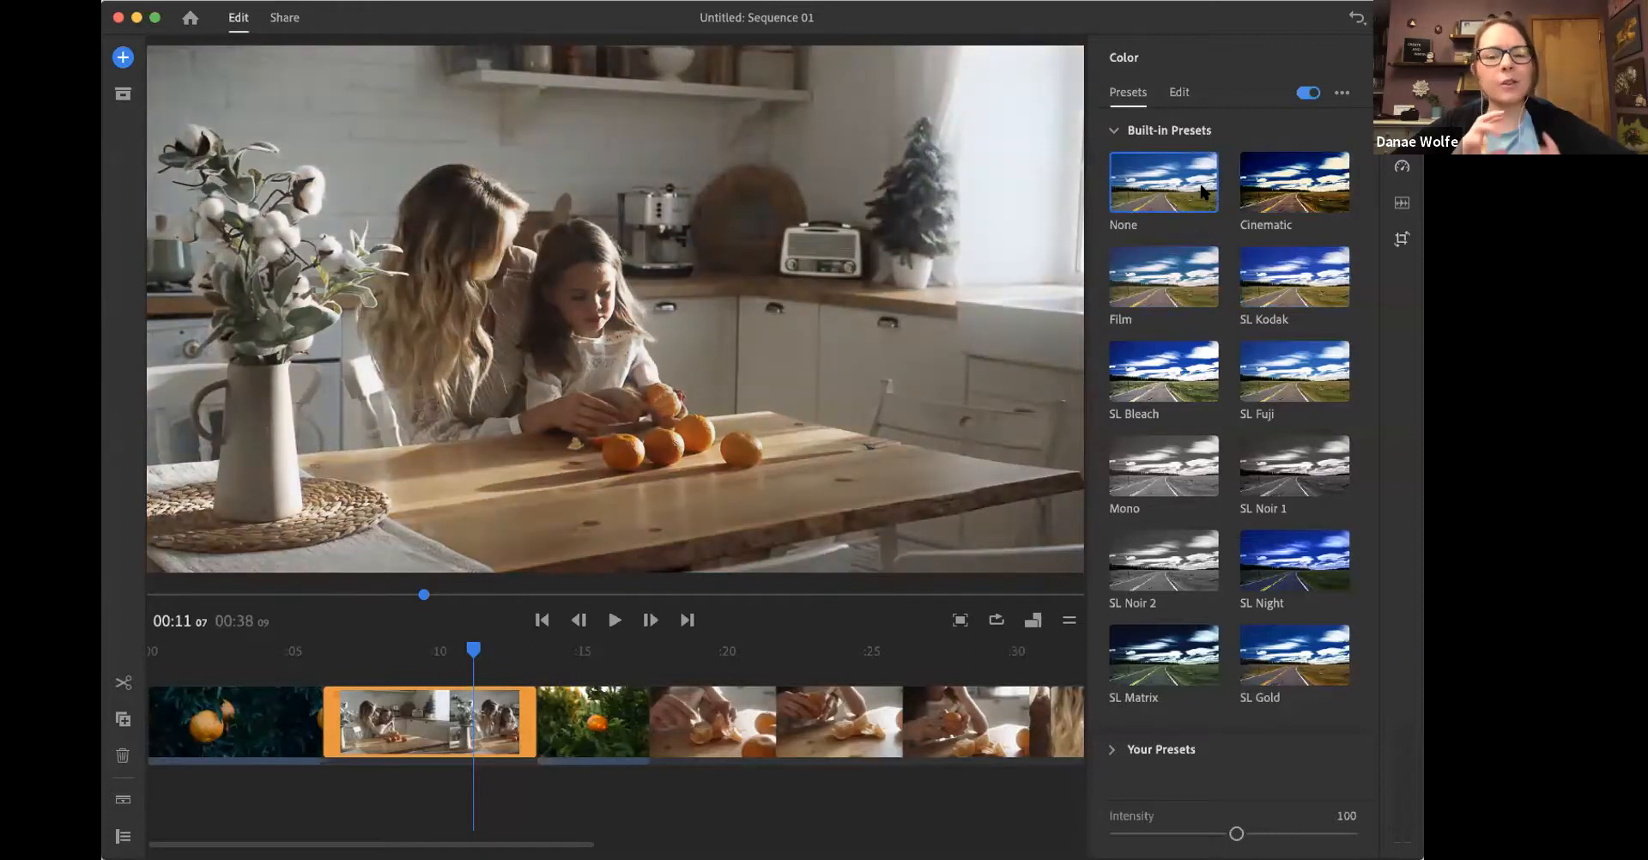
Step: Try the SL Night and Mono color presets on the kitchen clip, and return it to None
left_click(1281, 559)
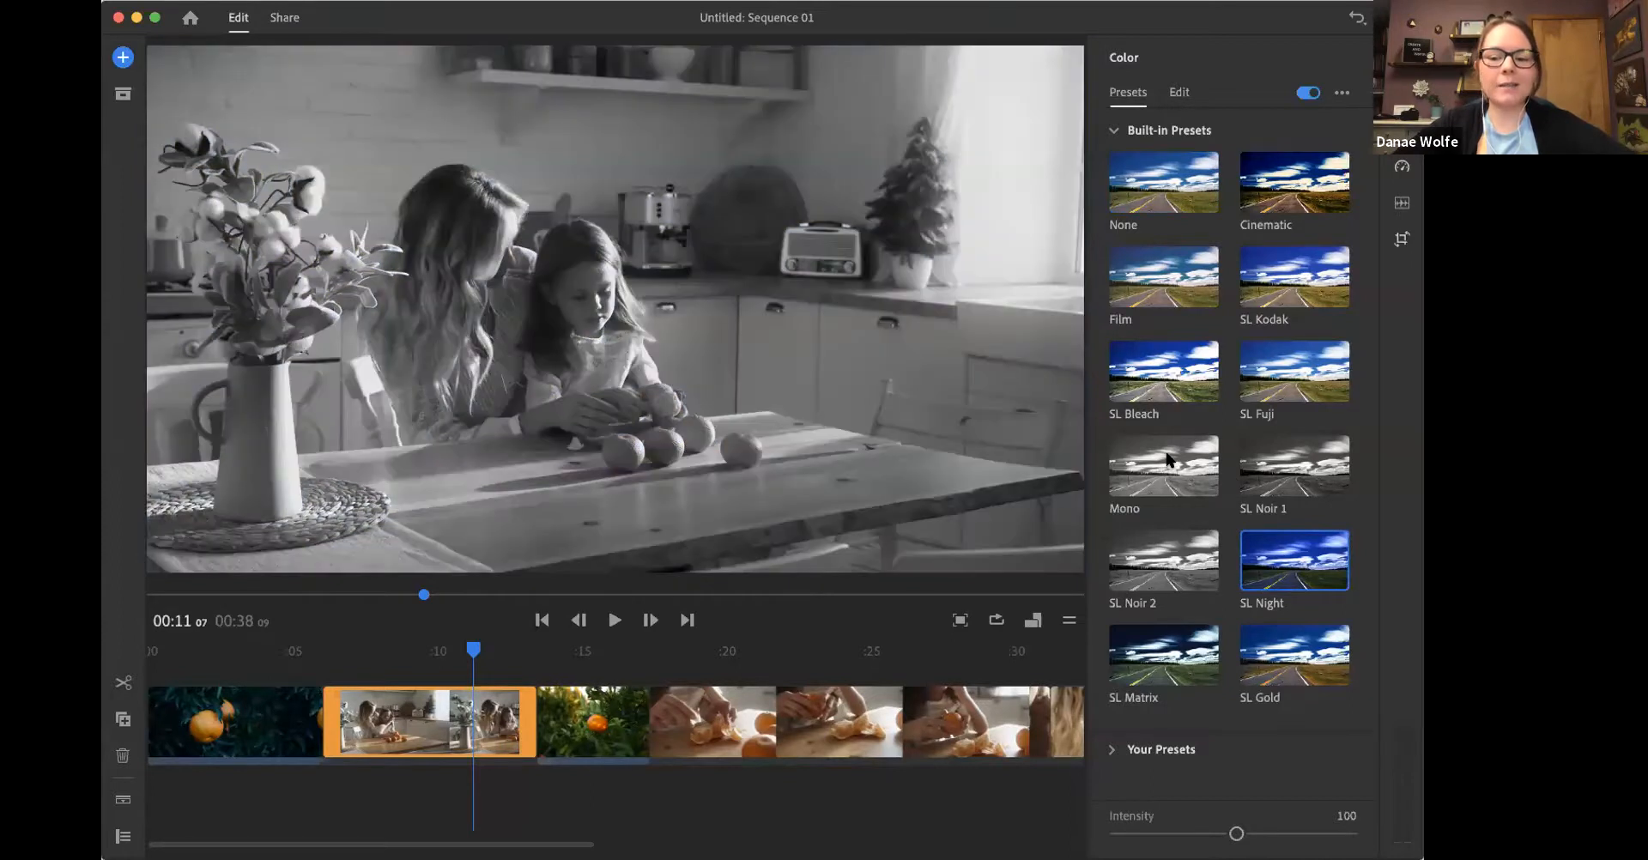
left_click(1167, 459)
left_click(1142, 180)
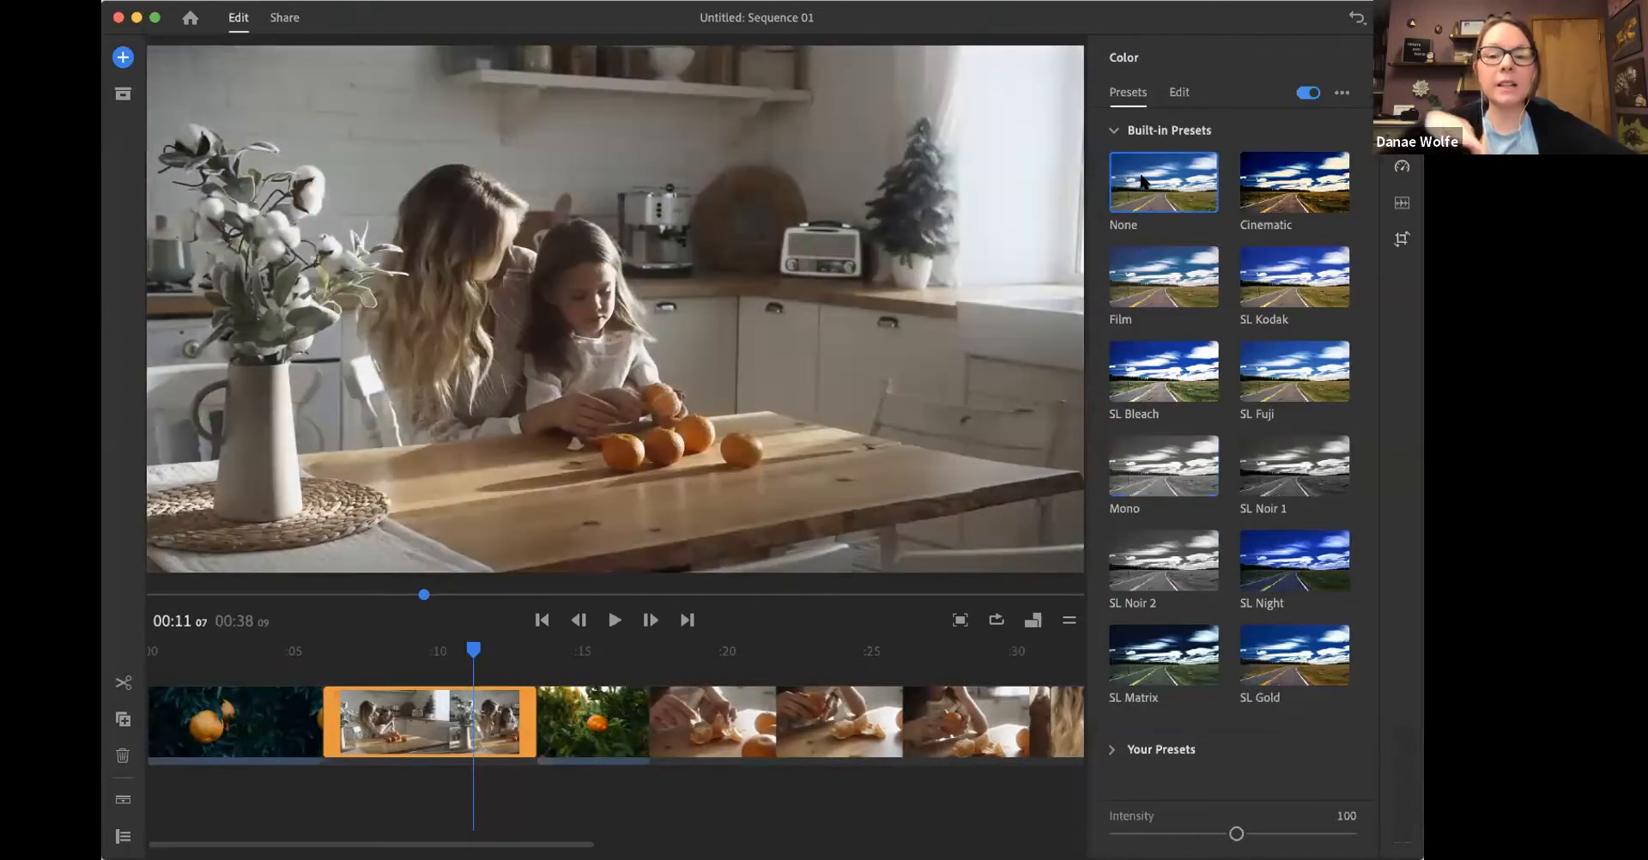
Step: Adjust the kitchen clip's exposure to 0.31, contrast to -2 and highlights to 4, and reset the Basic color settings
left_click(1180, 92)
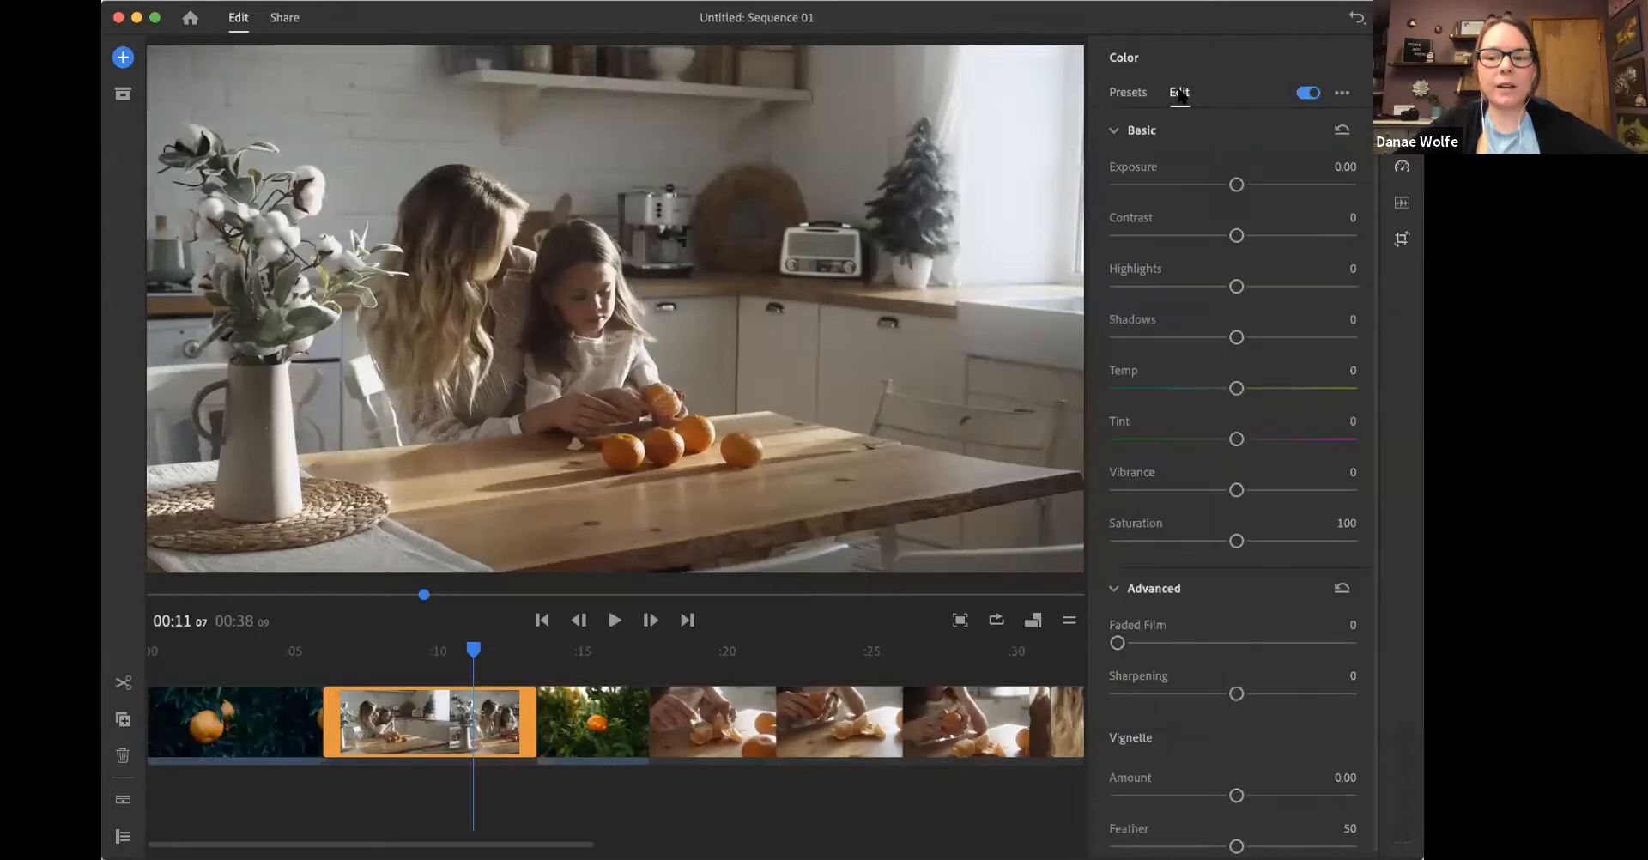
mouse_move(1236, 185)
left_mouse_down()
mouse_move(1302, 185)
mouse_move(1152, 185)
mouse_move(1244, 185)
left_mouse_up()
left_click_drag(1236, 237, 1264, 387)
double_click(1248, 387)
scroll(1232, 465, "down", 1)
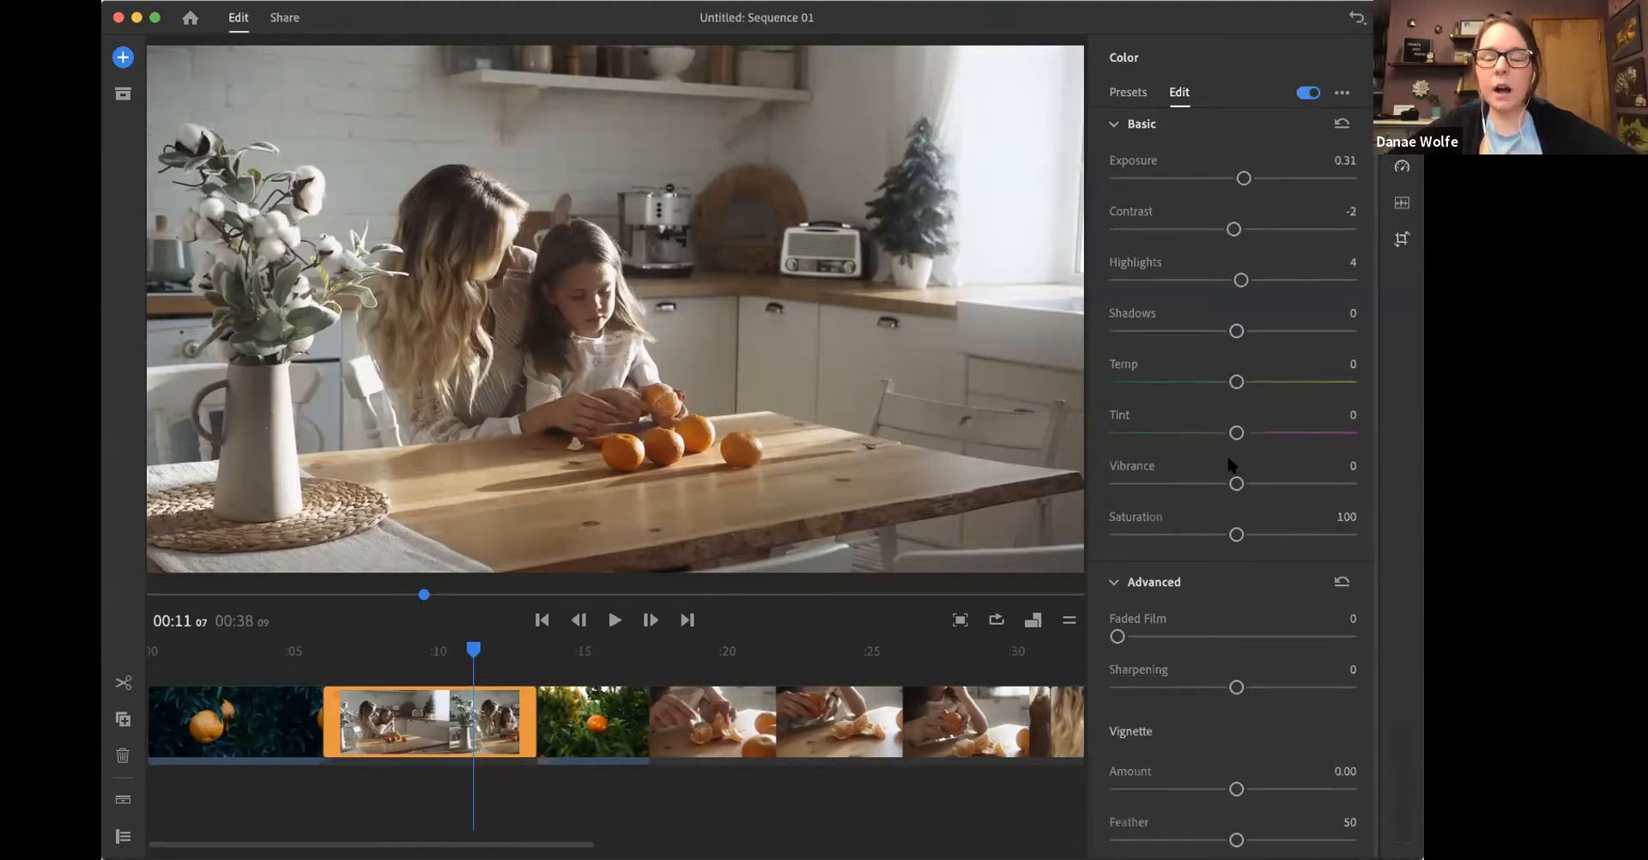
scroll(1306, 183, "up", 1)
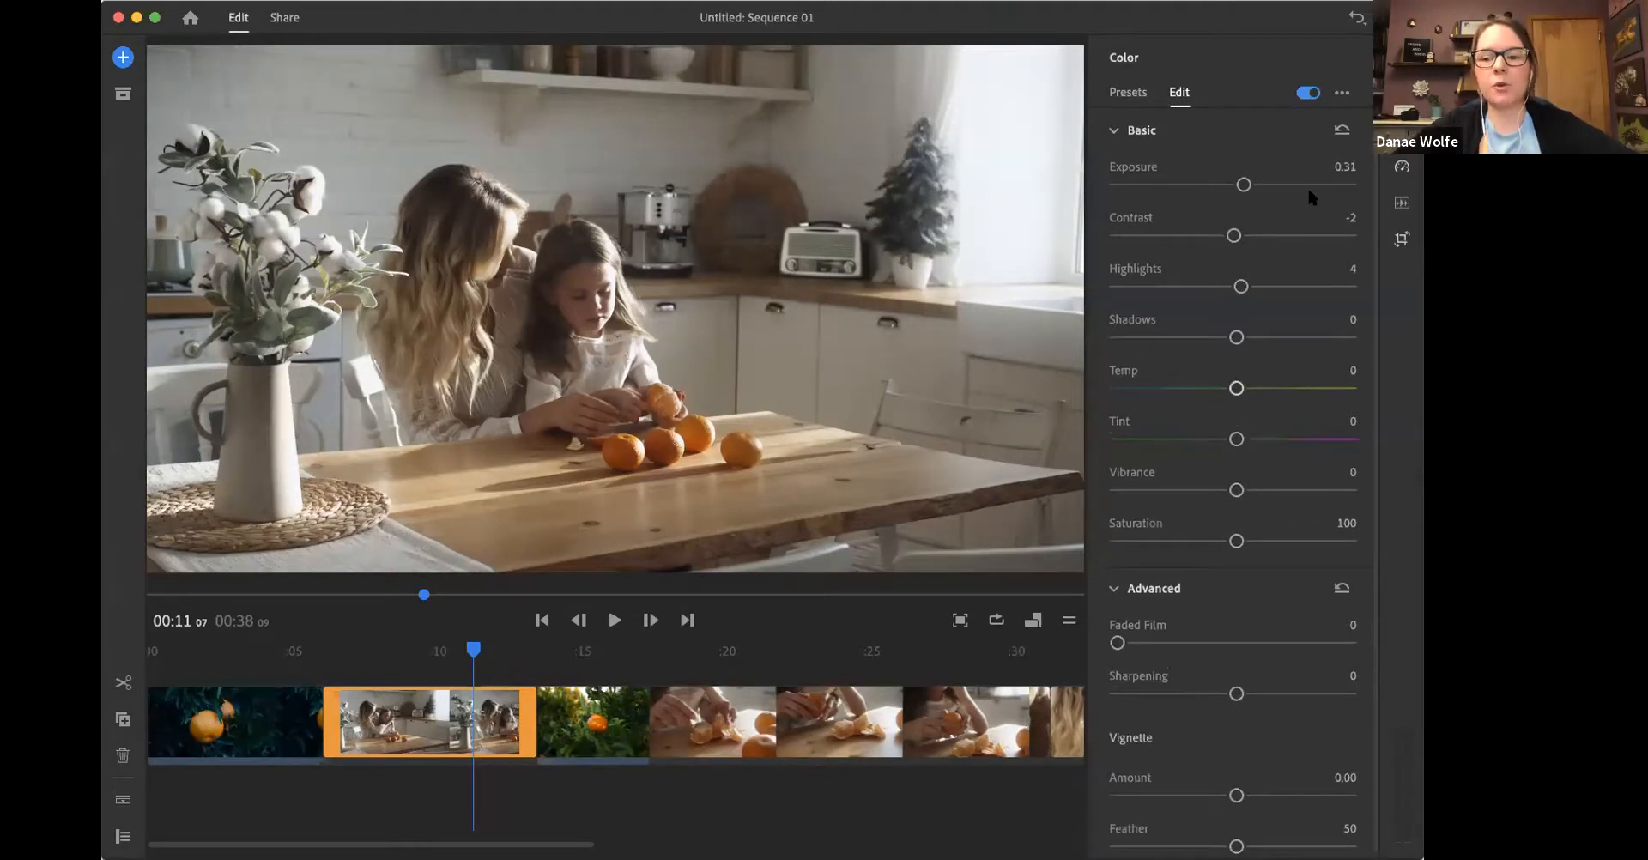
left_click(1340, 130)
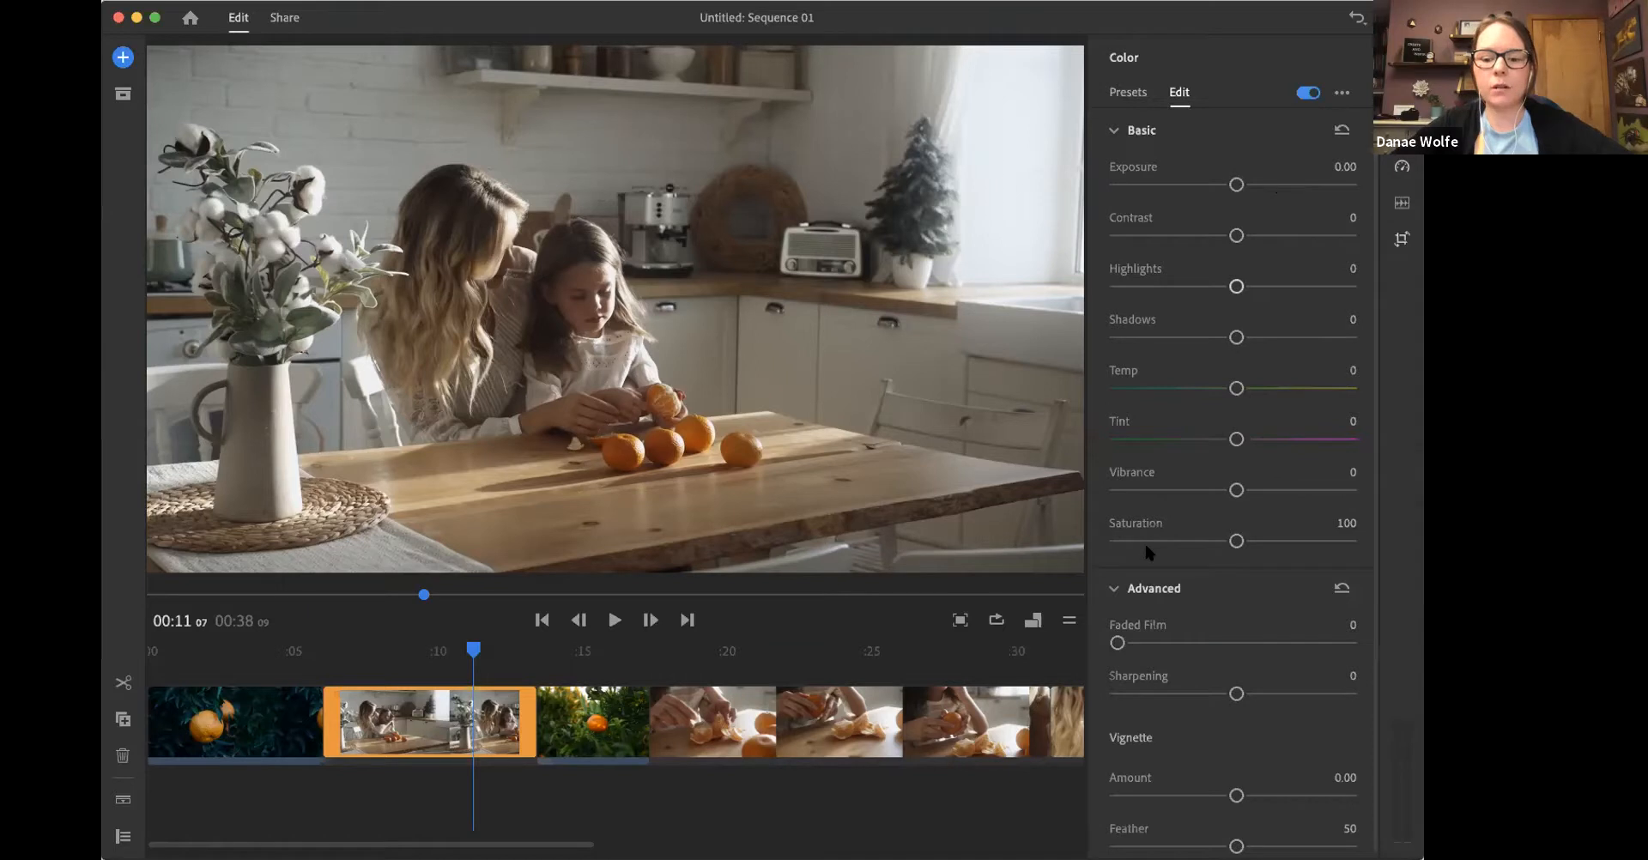
Step: Set the kitchen clip's vignette amount to 0.02 and feather to 56, and view the color preset management options
scroll(1146, 546, "down", 1)
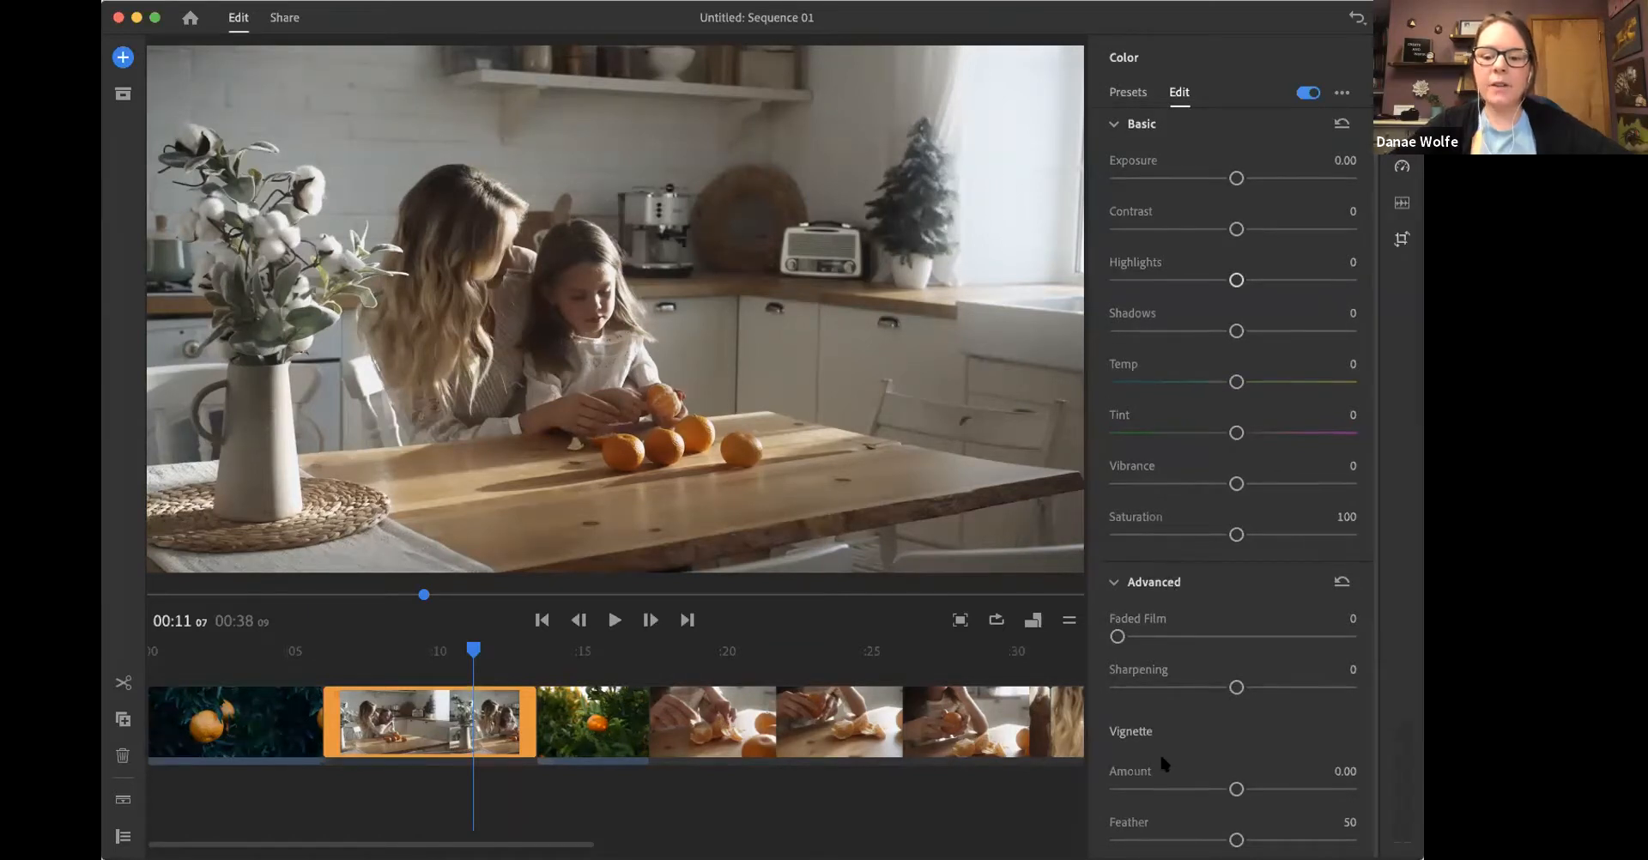
left_click_drag(1236, 789, 1241, 824)
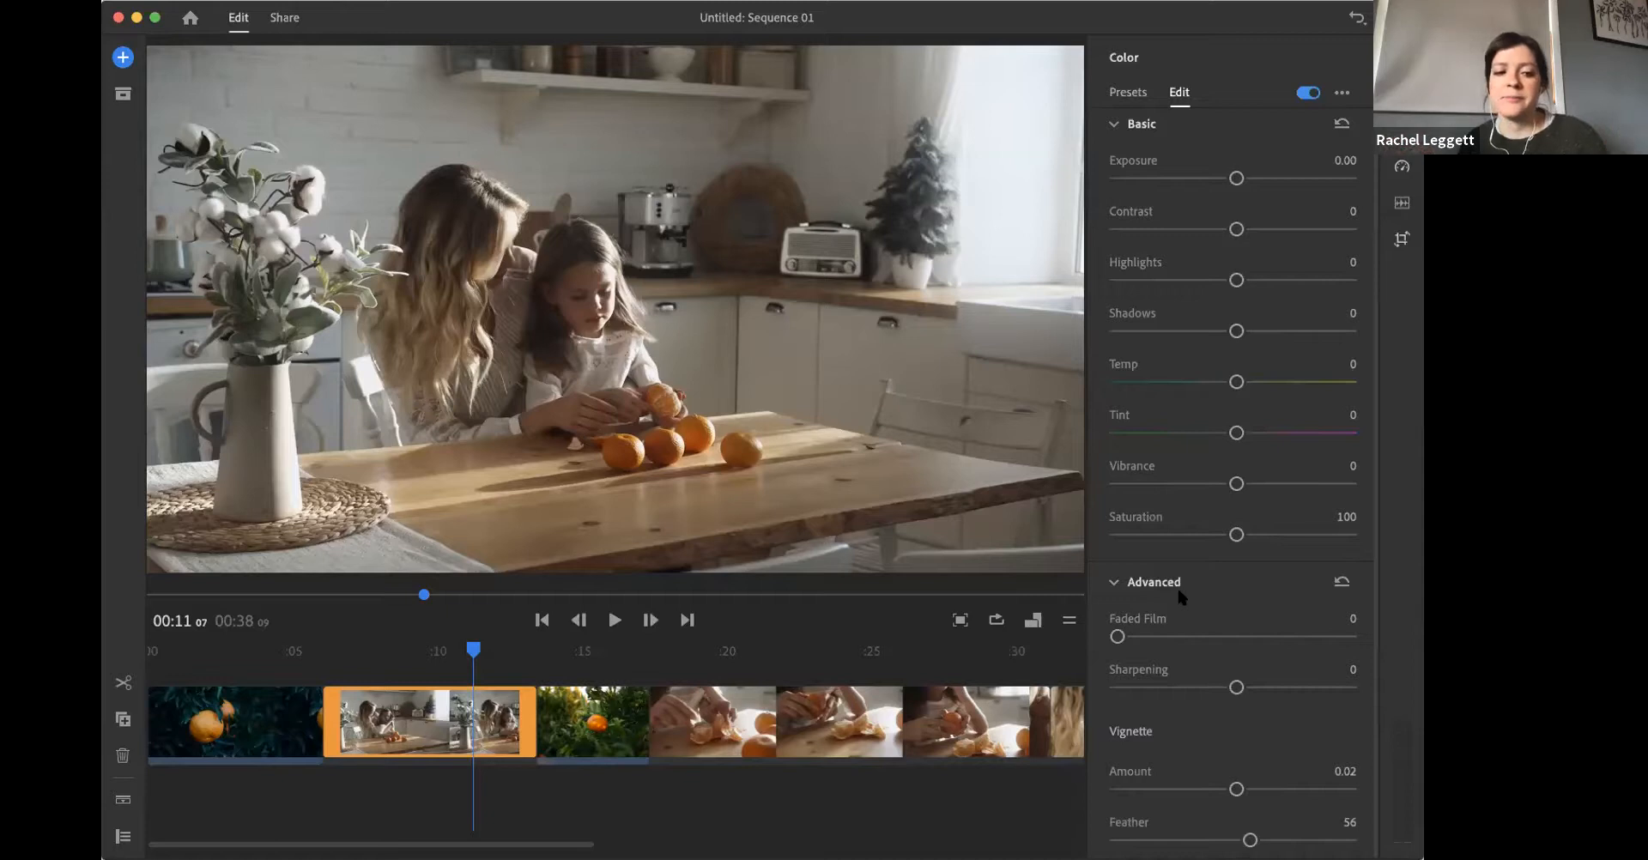
left_click(1342, 93)
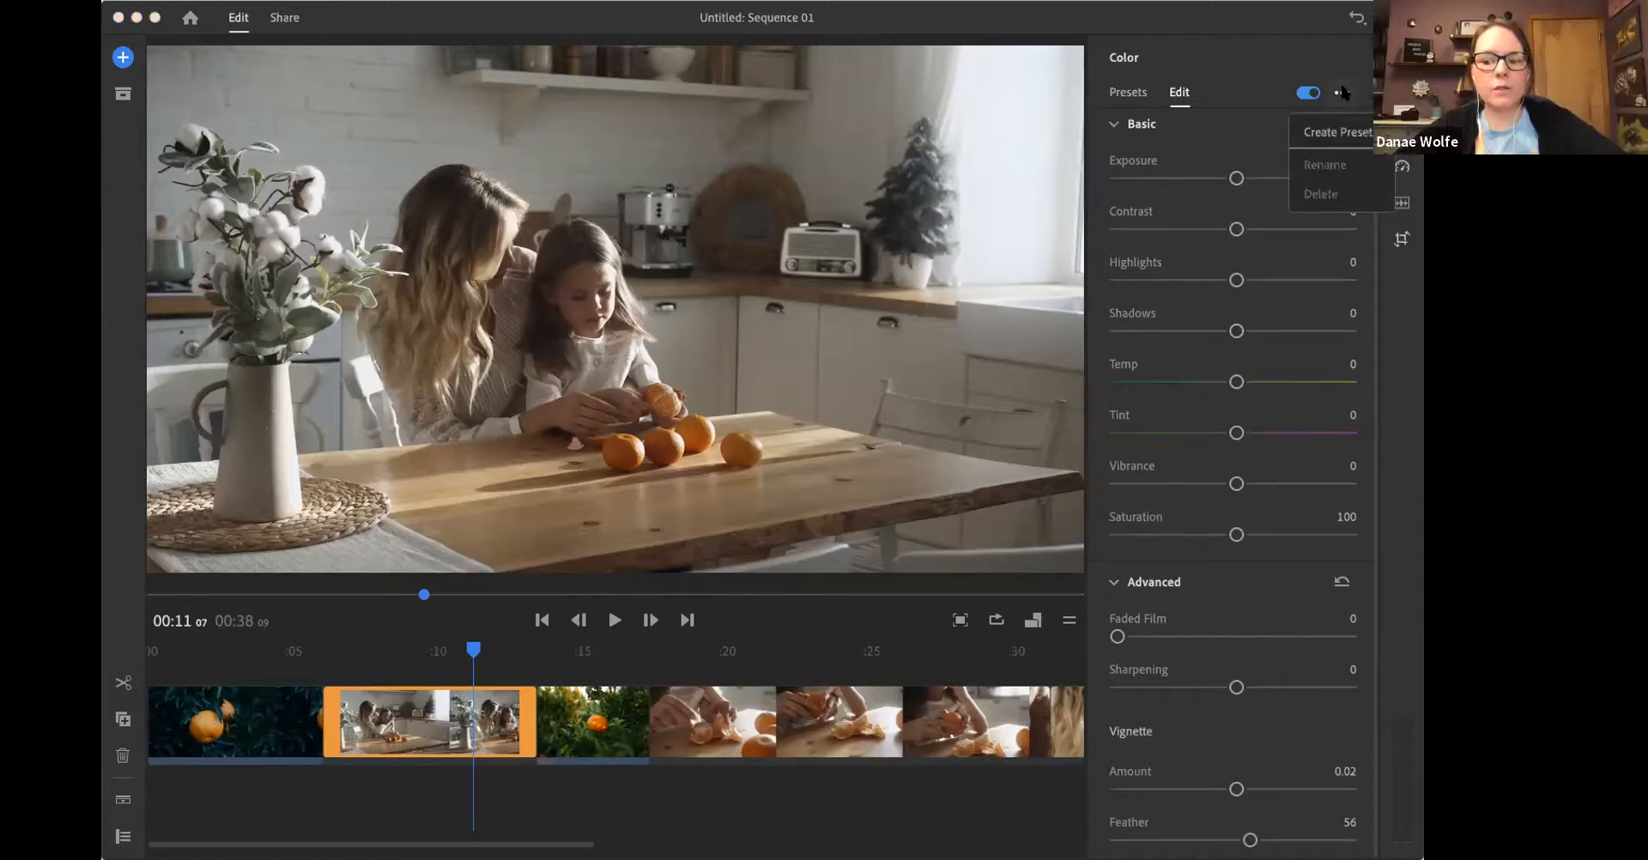
left_click(1269, 64)
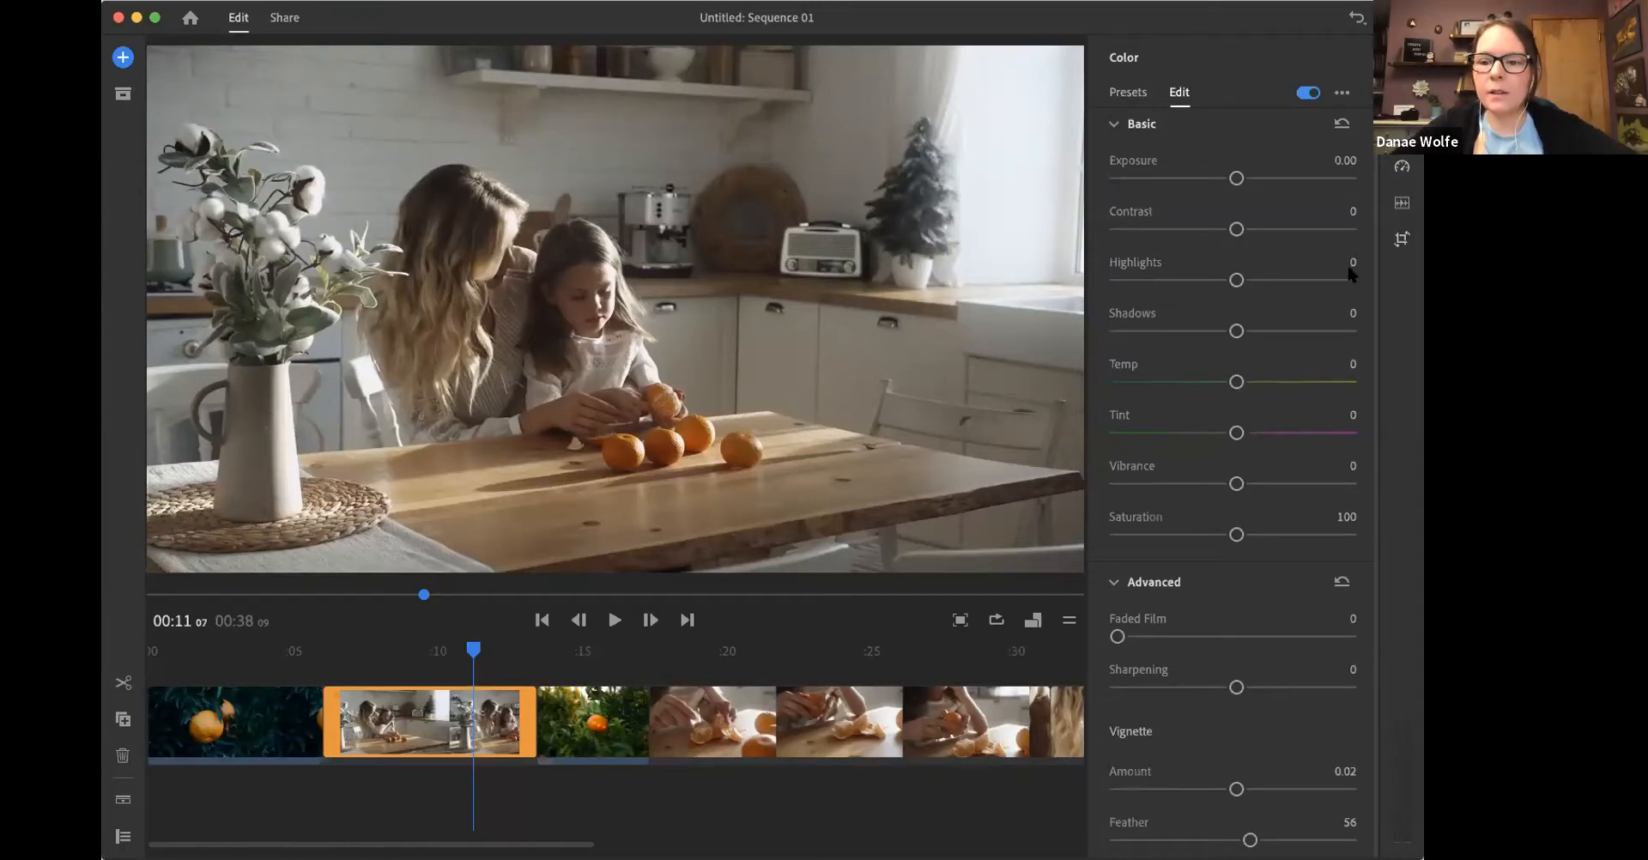
Step: Slow the green orange-tree clip's range speed to 21%, and return it to 100%
left_click(1401, 169)
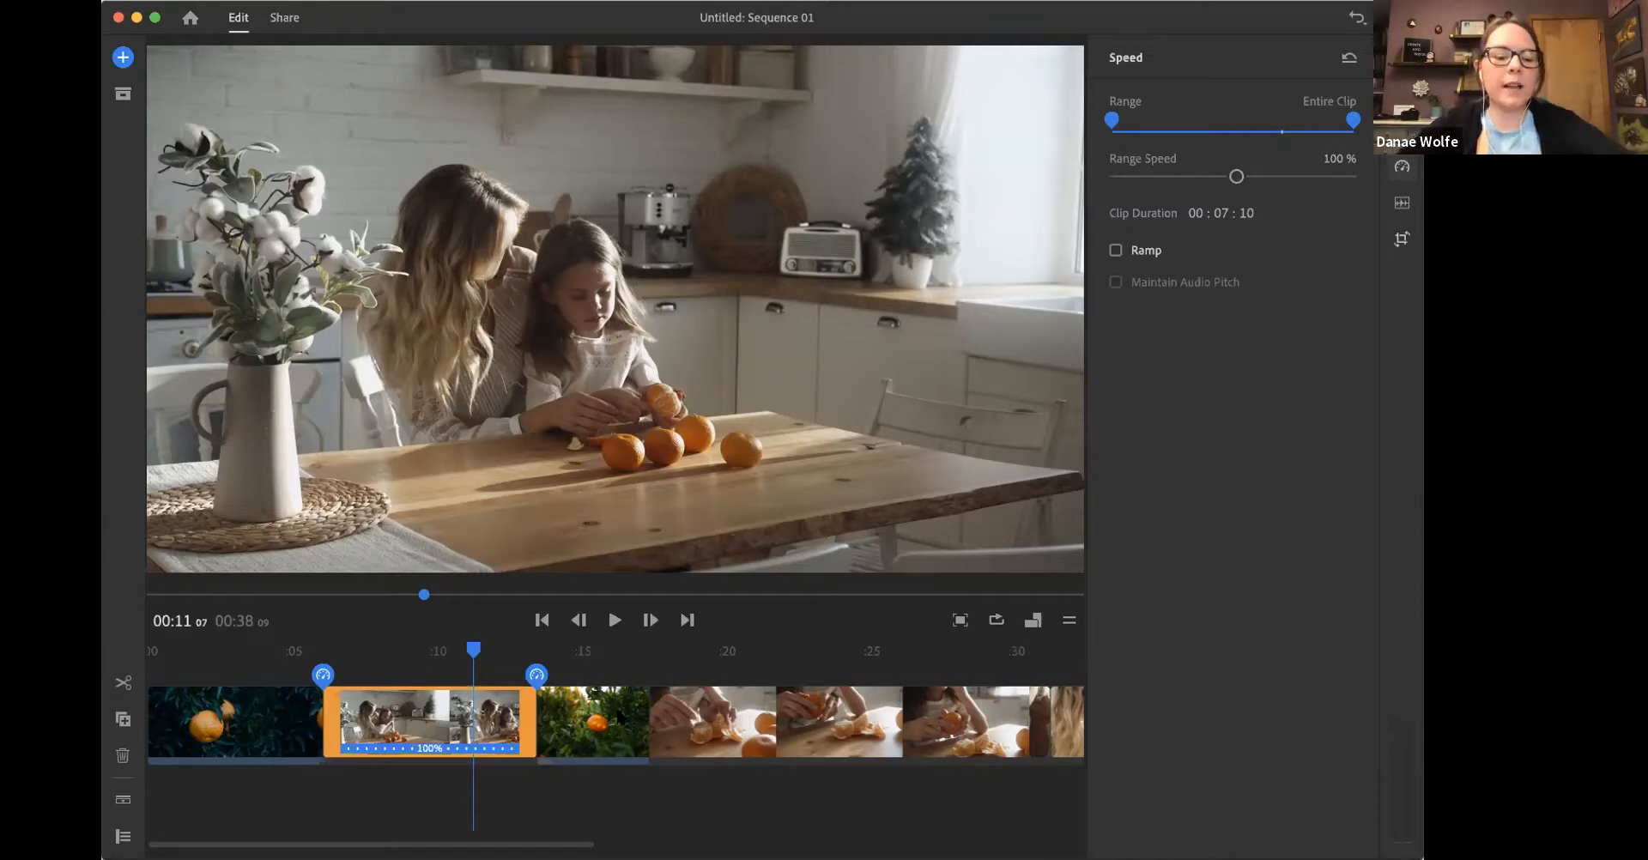
left_click(619, 717)
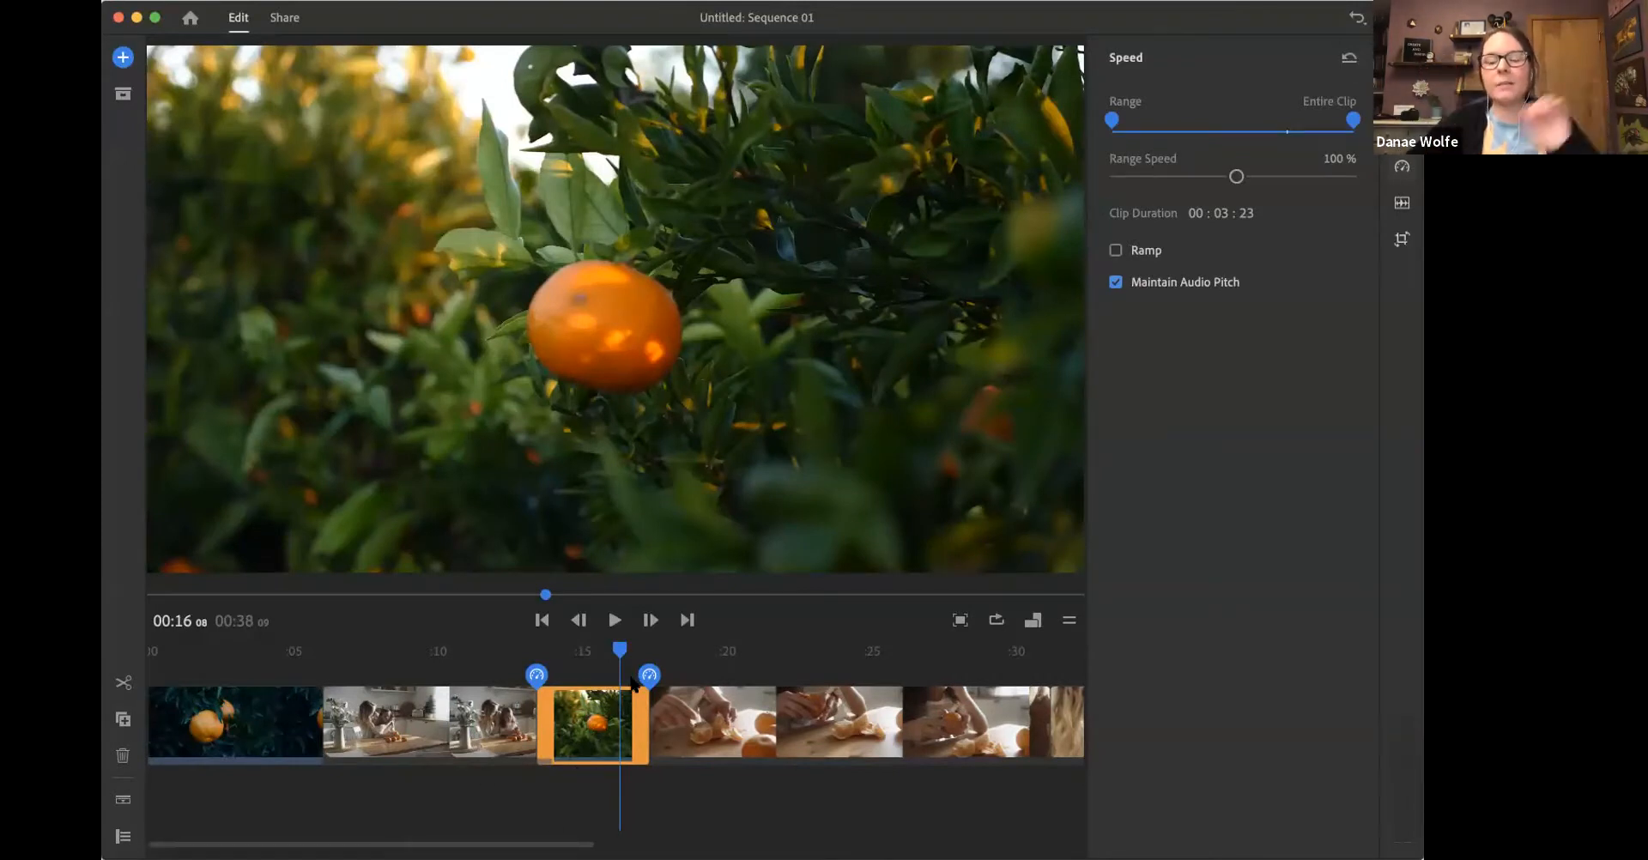
left_click_drag(1237, 178, 1153, 177)
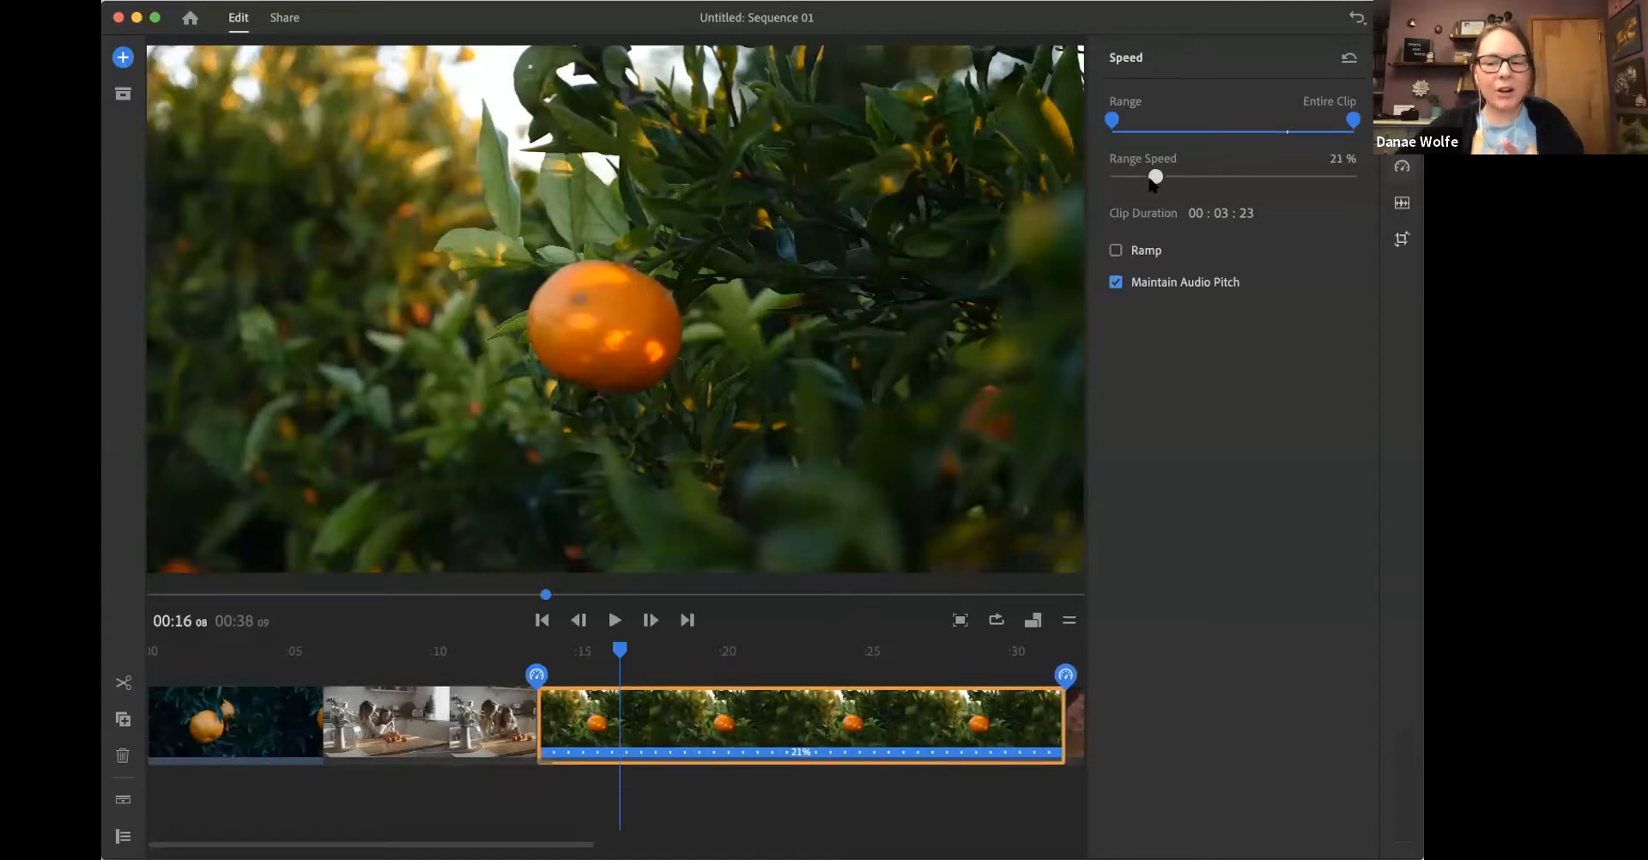
left_click_drag(1155, 179, 1231, 186)
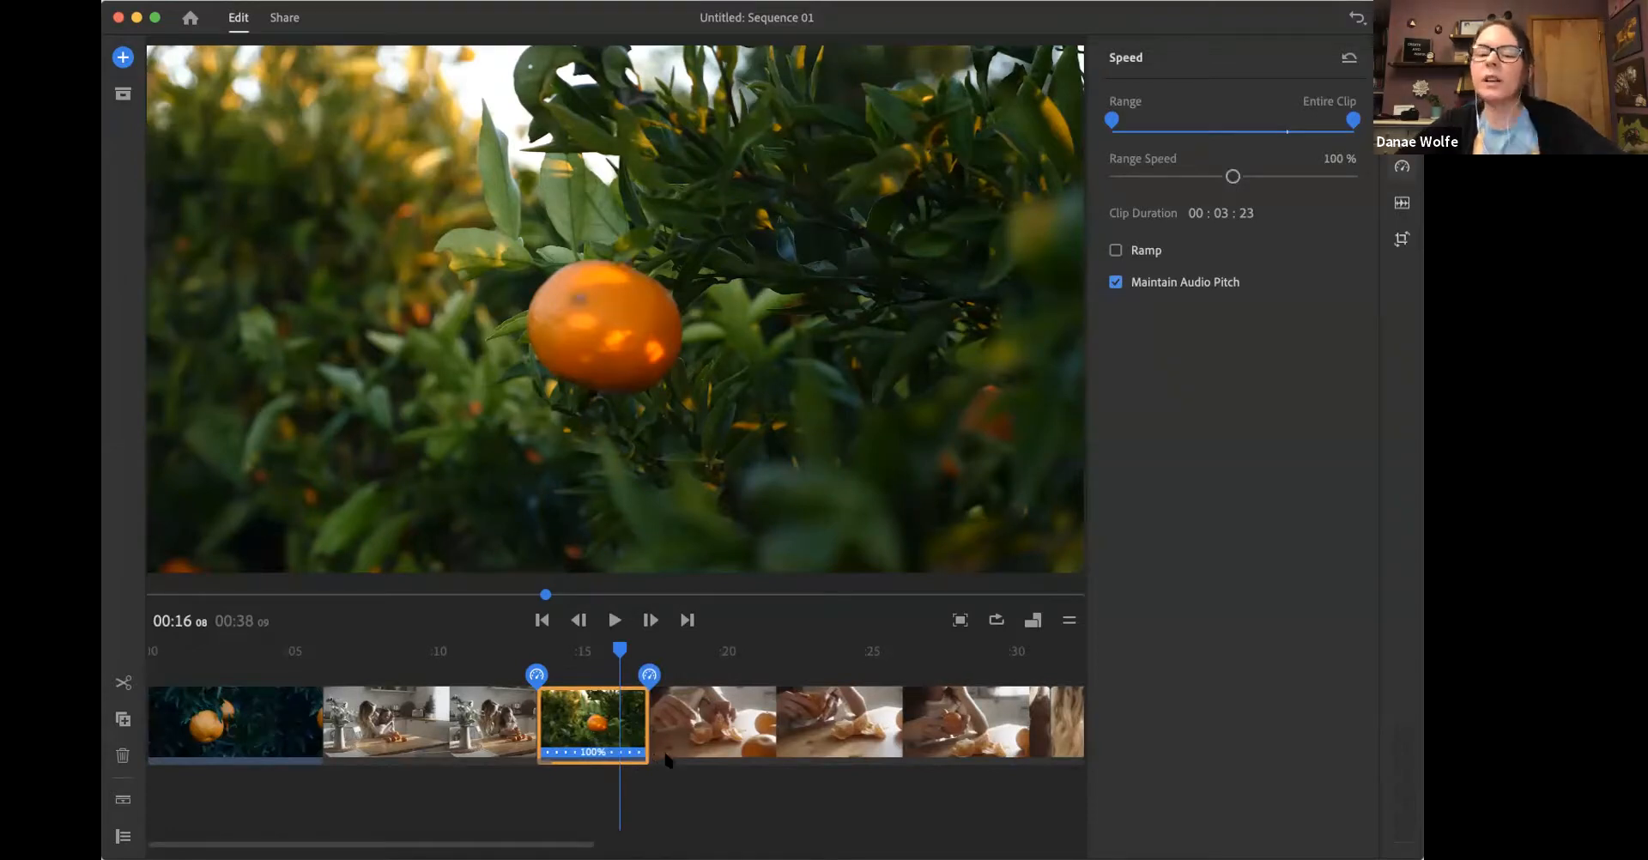
Step: Slow the green orange-tree clip to 23% speed, play it back, and reset its speed
left_click_drag(1232, 176, 1160, 177)
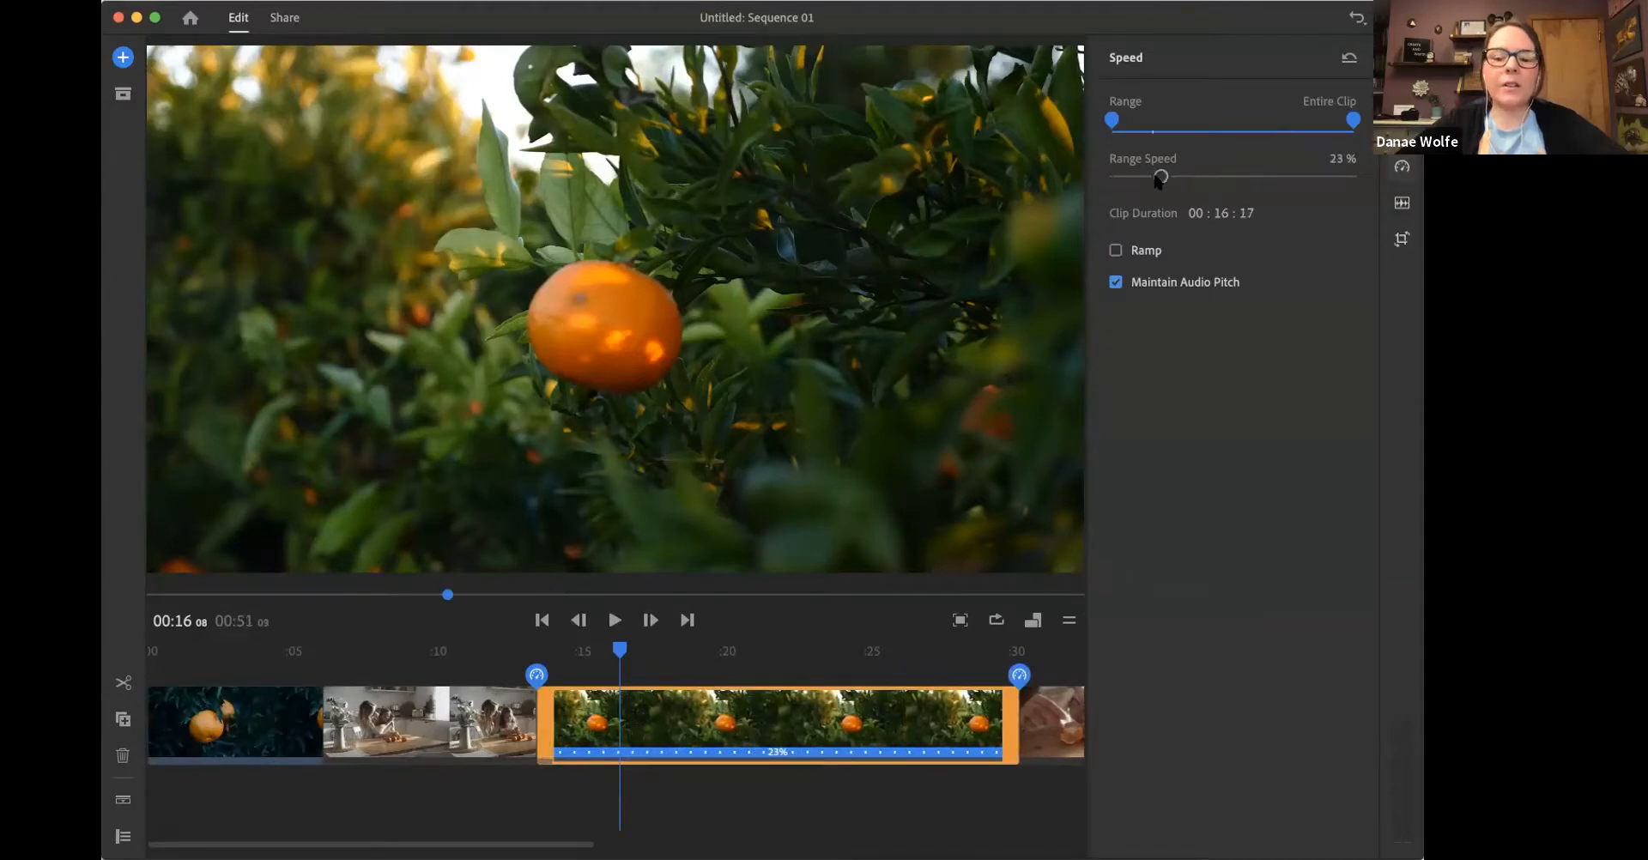
key("space")
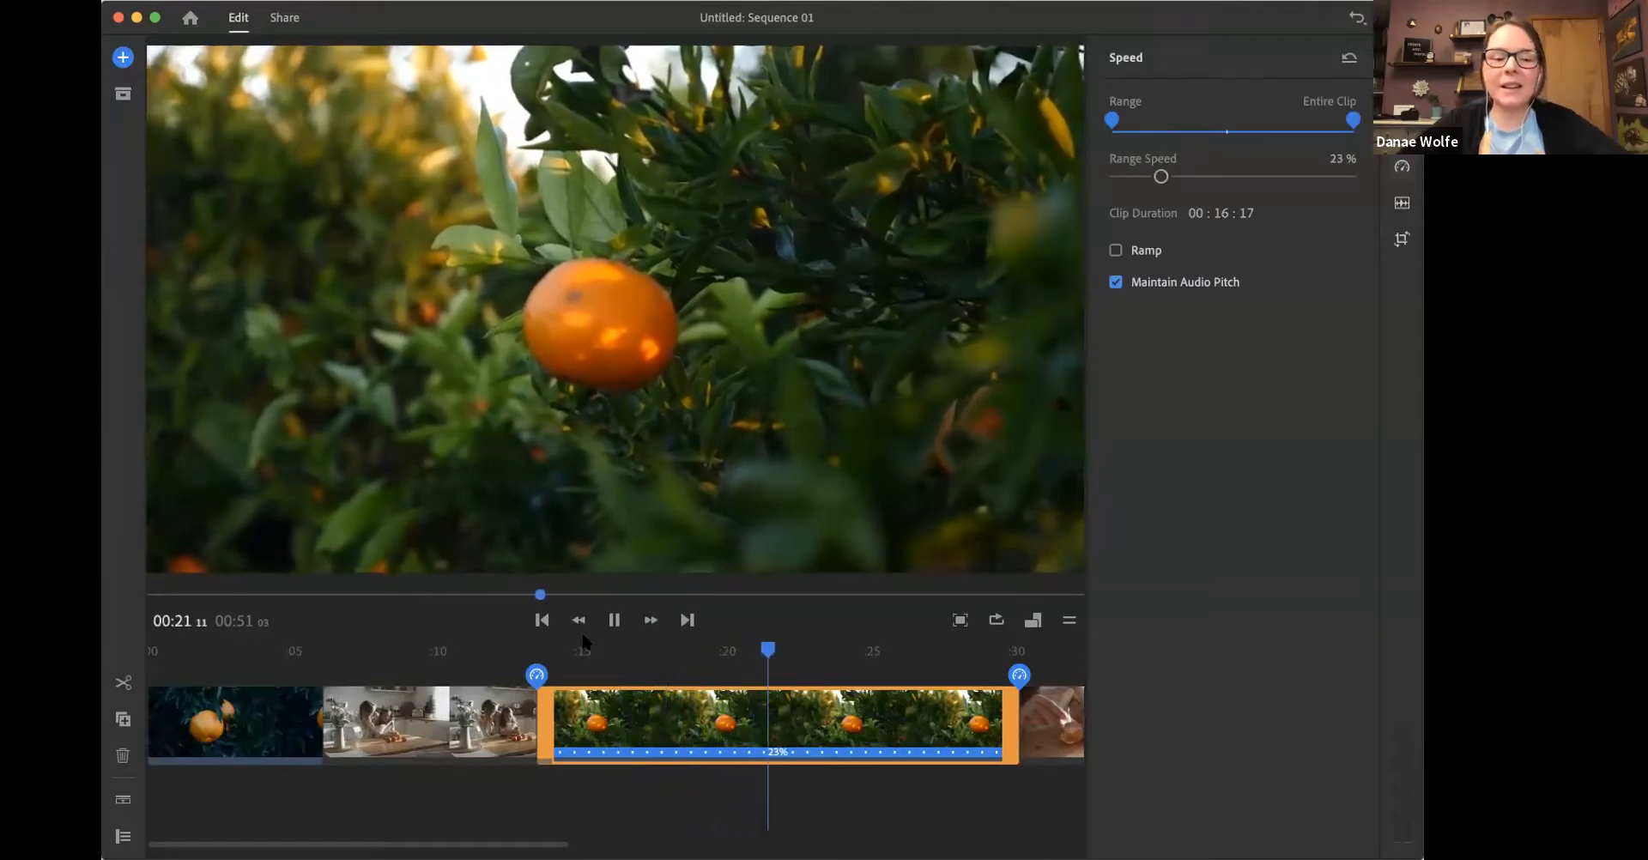
key("space")
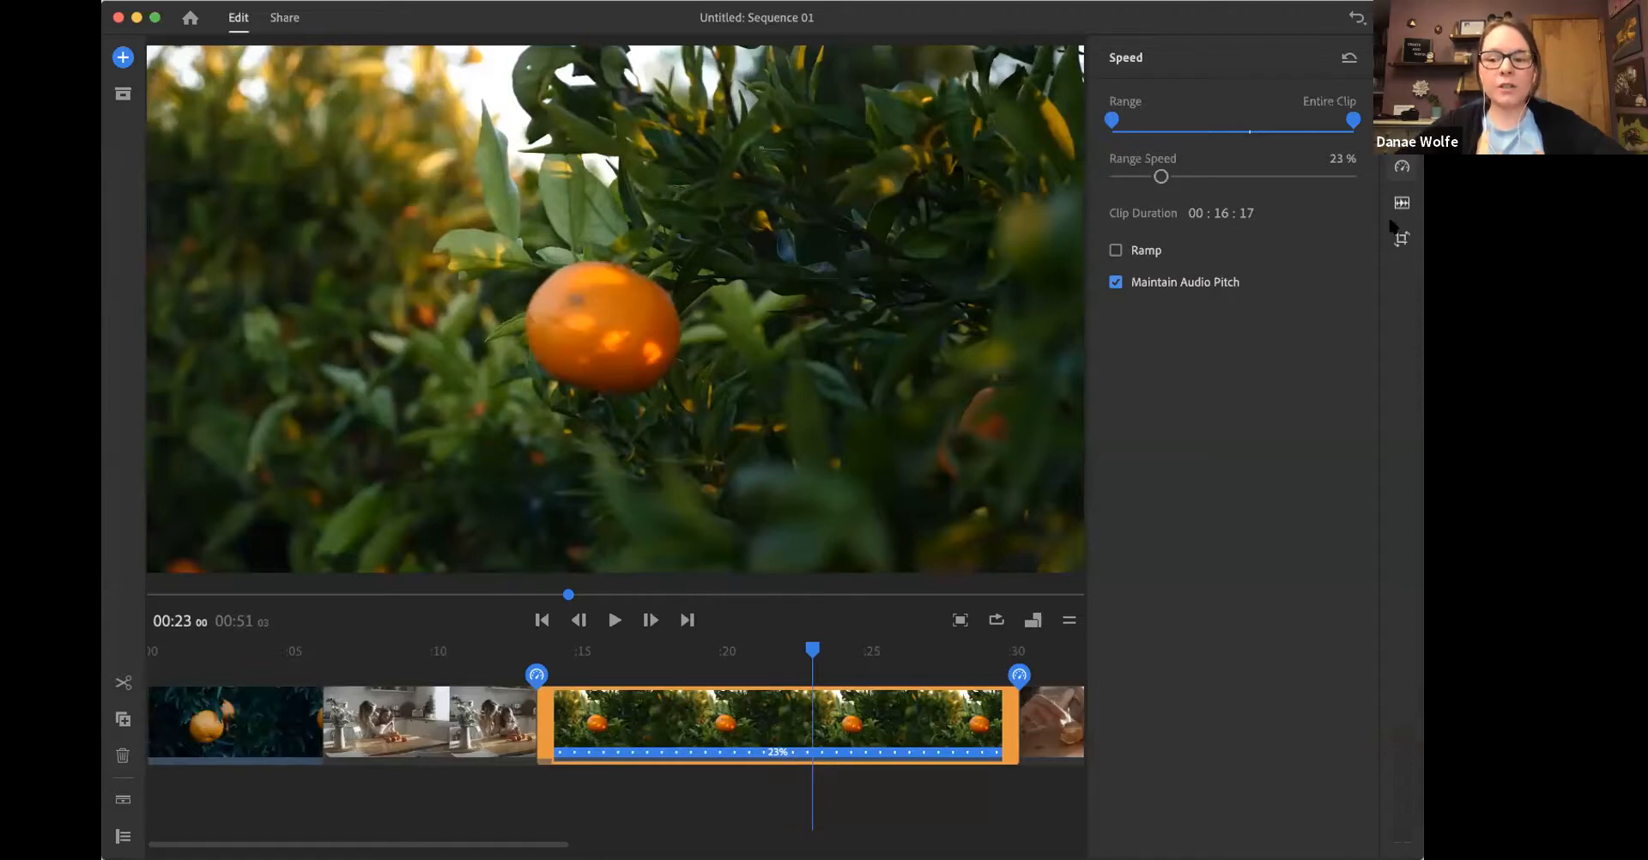
left_click(1348, 59)
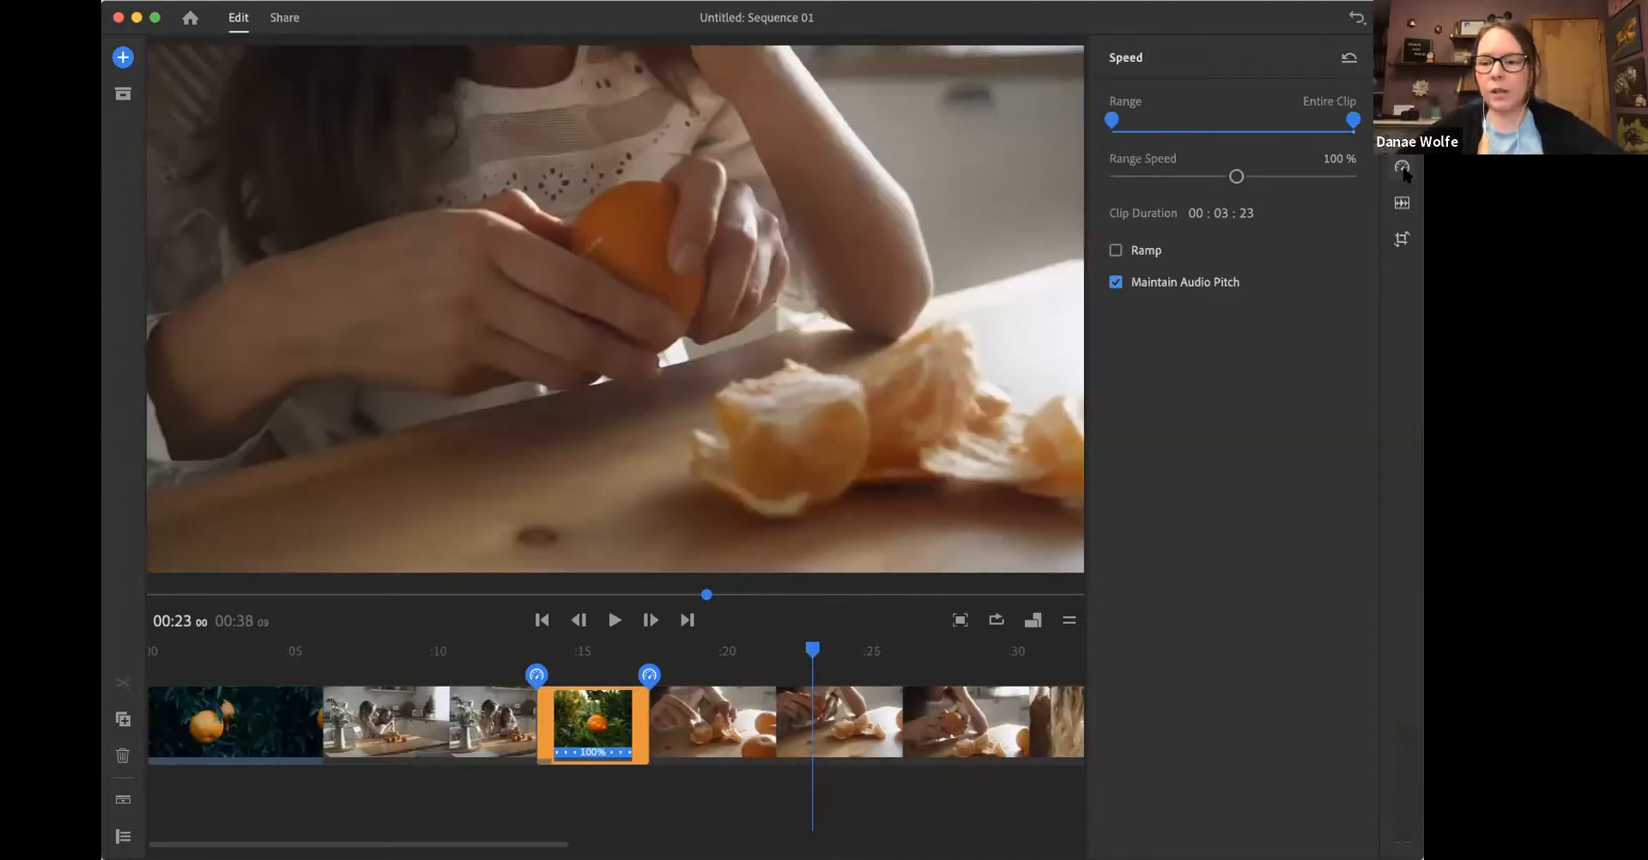
Step: Lower the green orange-tree clip's audio volume to 20, and reset its Basic audio settings
left_click(1402, 205)
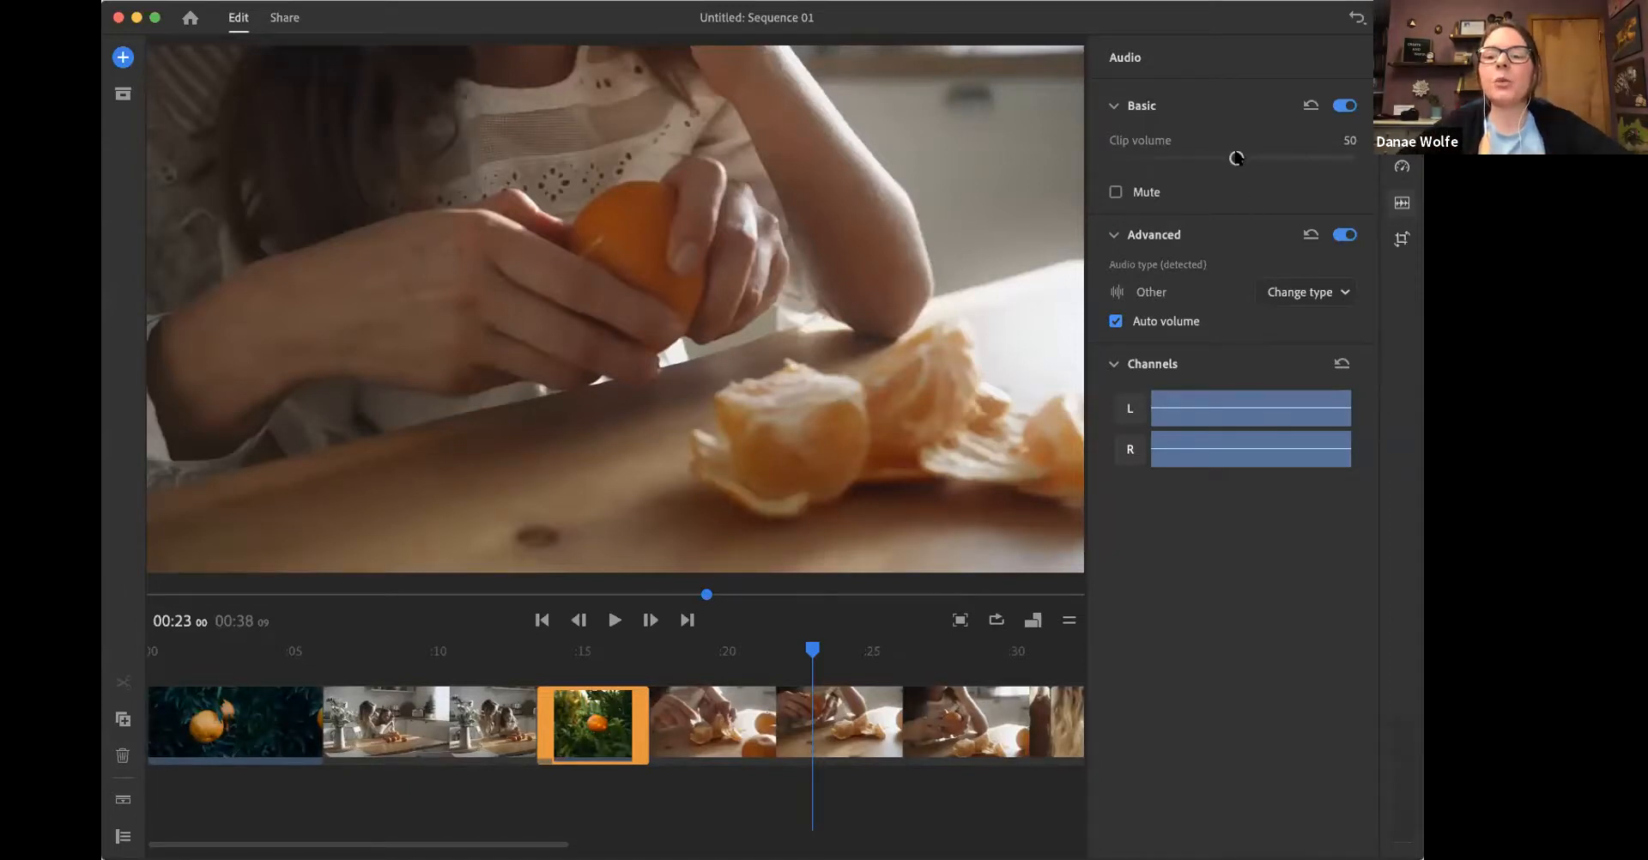
left_click_drag(1236, 159, 1163, 161)
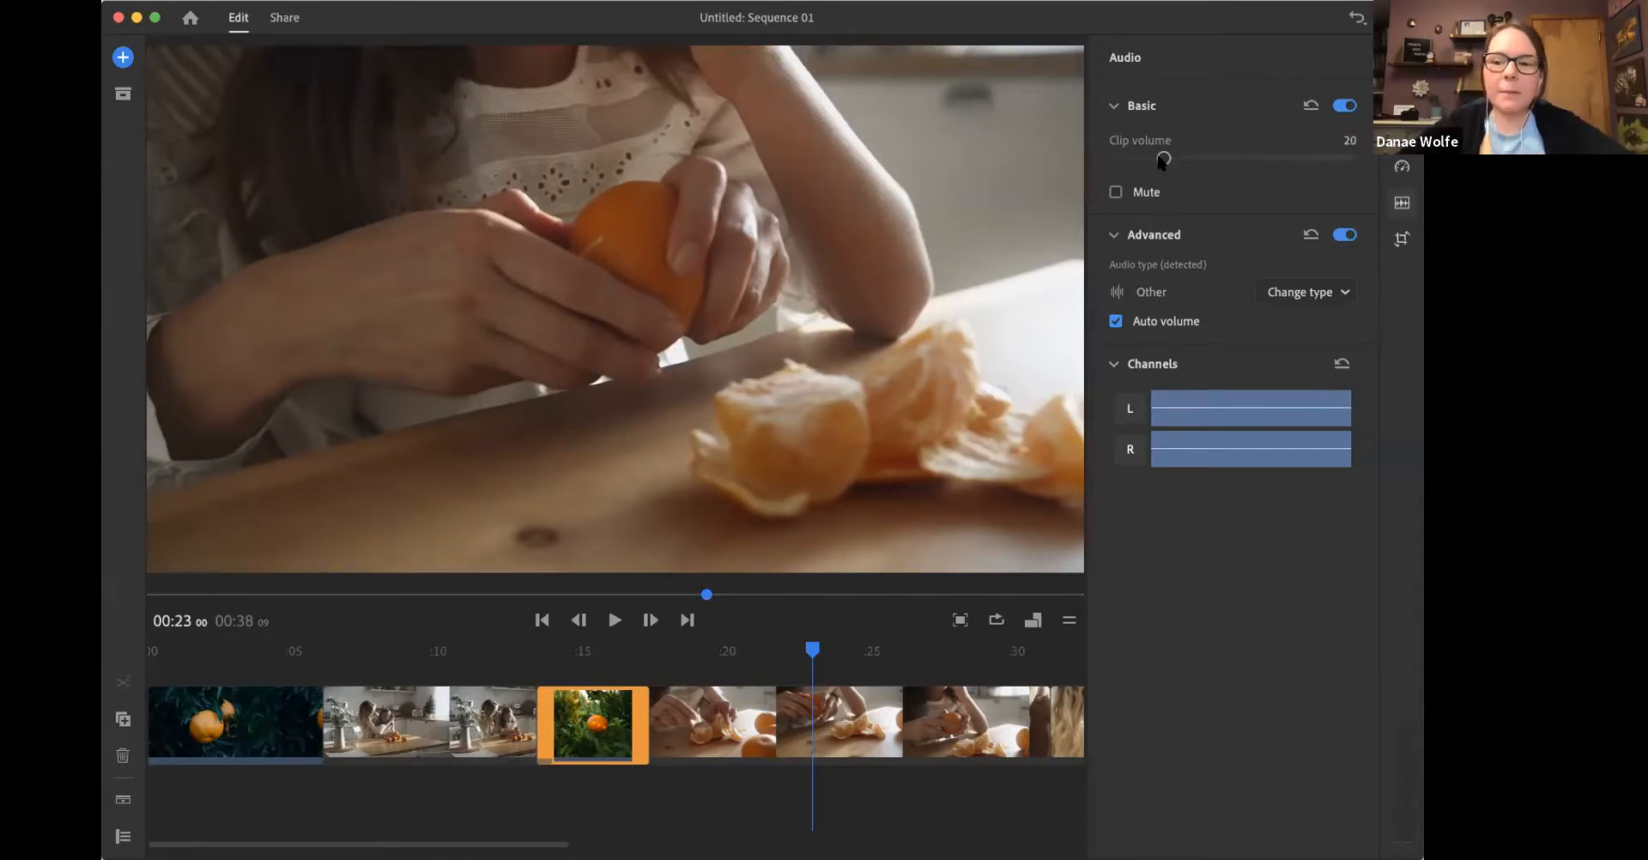
left_click(1303, 108)
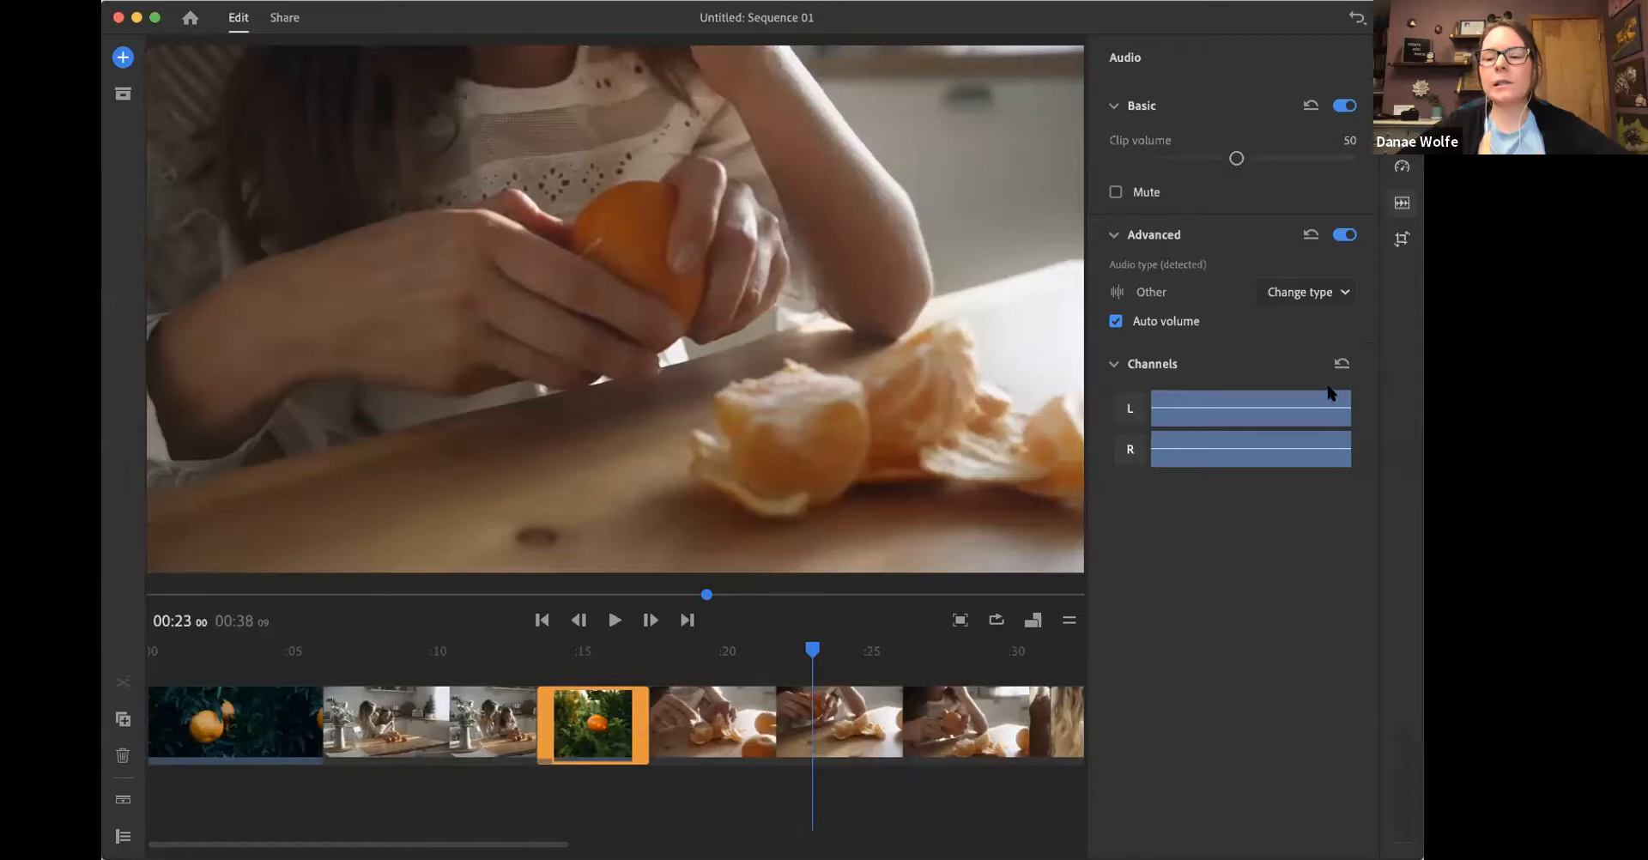
left_click(1243, 359)
Step: Try shifting the orange-peeling clip and cropping its right side by 42.1%, restoring the original position and crop
left_click(1397, 240)
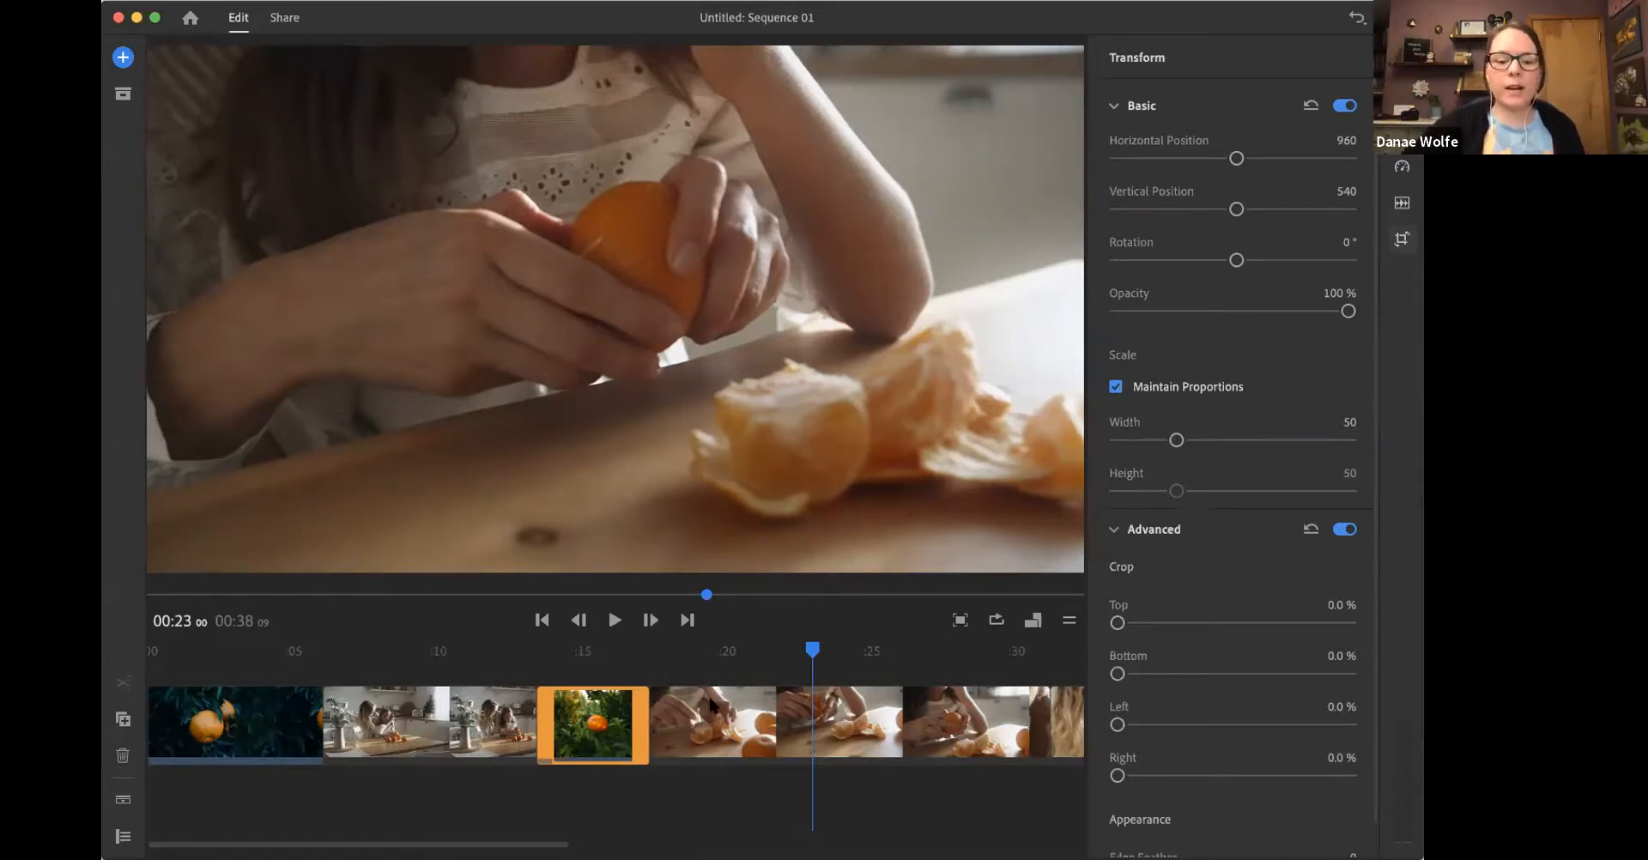
left_click(745, 711)
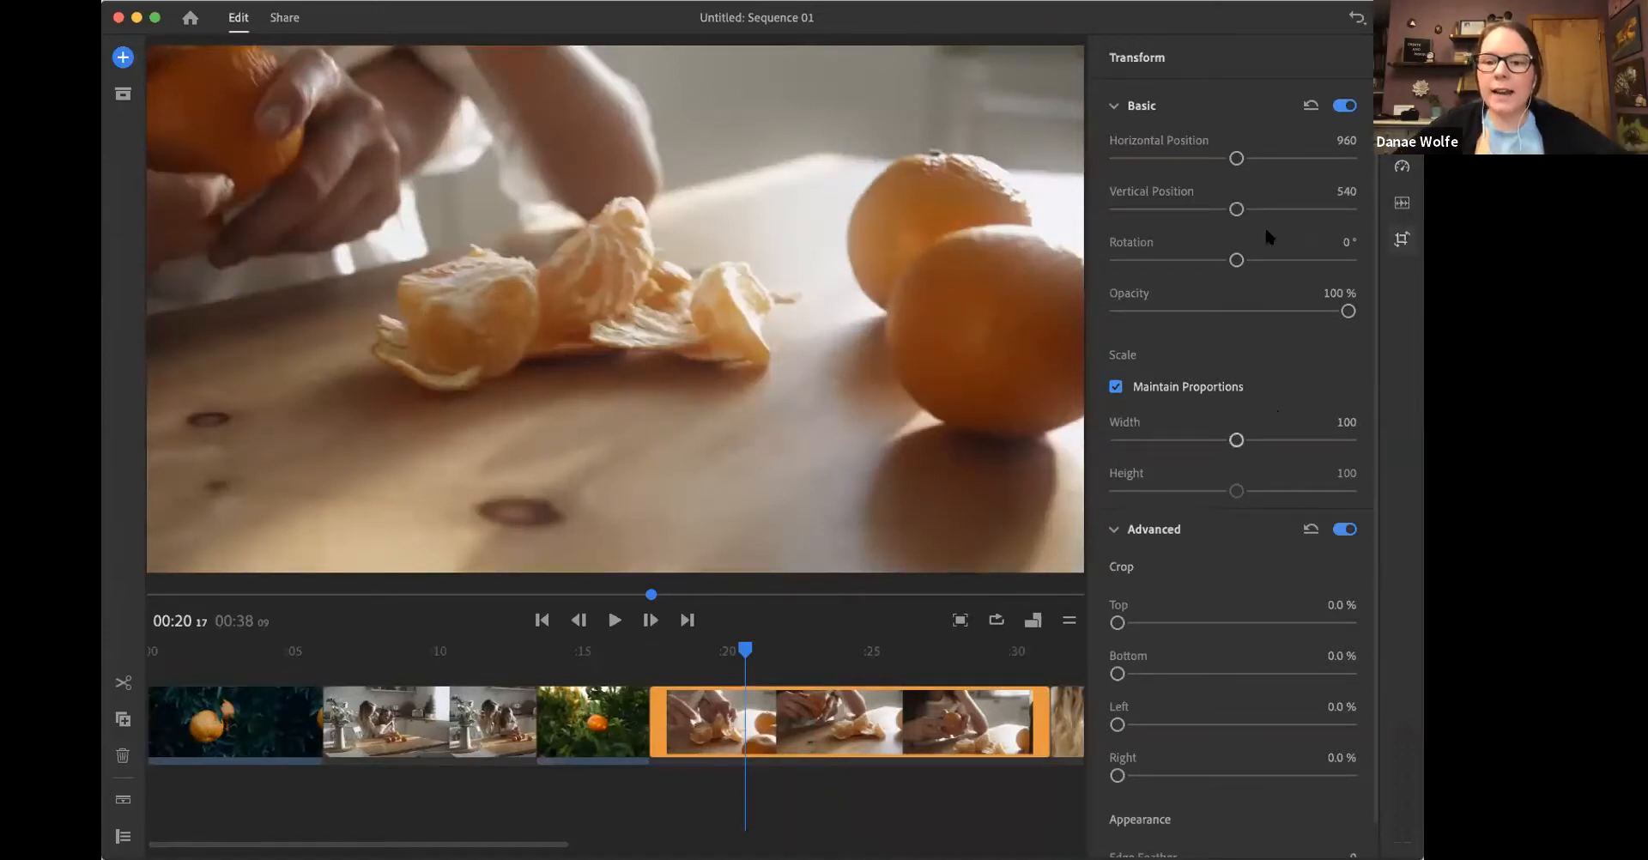
mouse_move(1240, 164)
left_mouse_down()
mouse_move(1169, 170)
mouse_move(1253, 174)
left_mouse_up()
left_click(1311, 106)
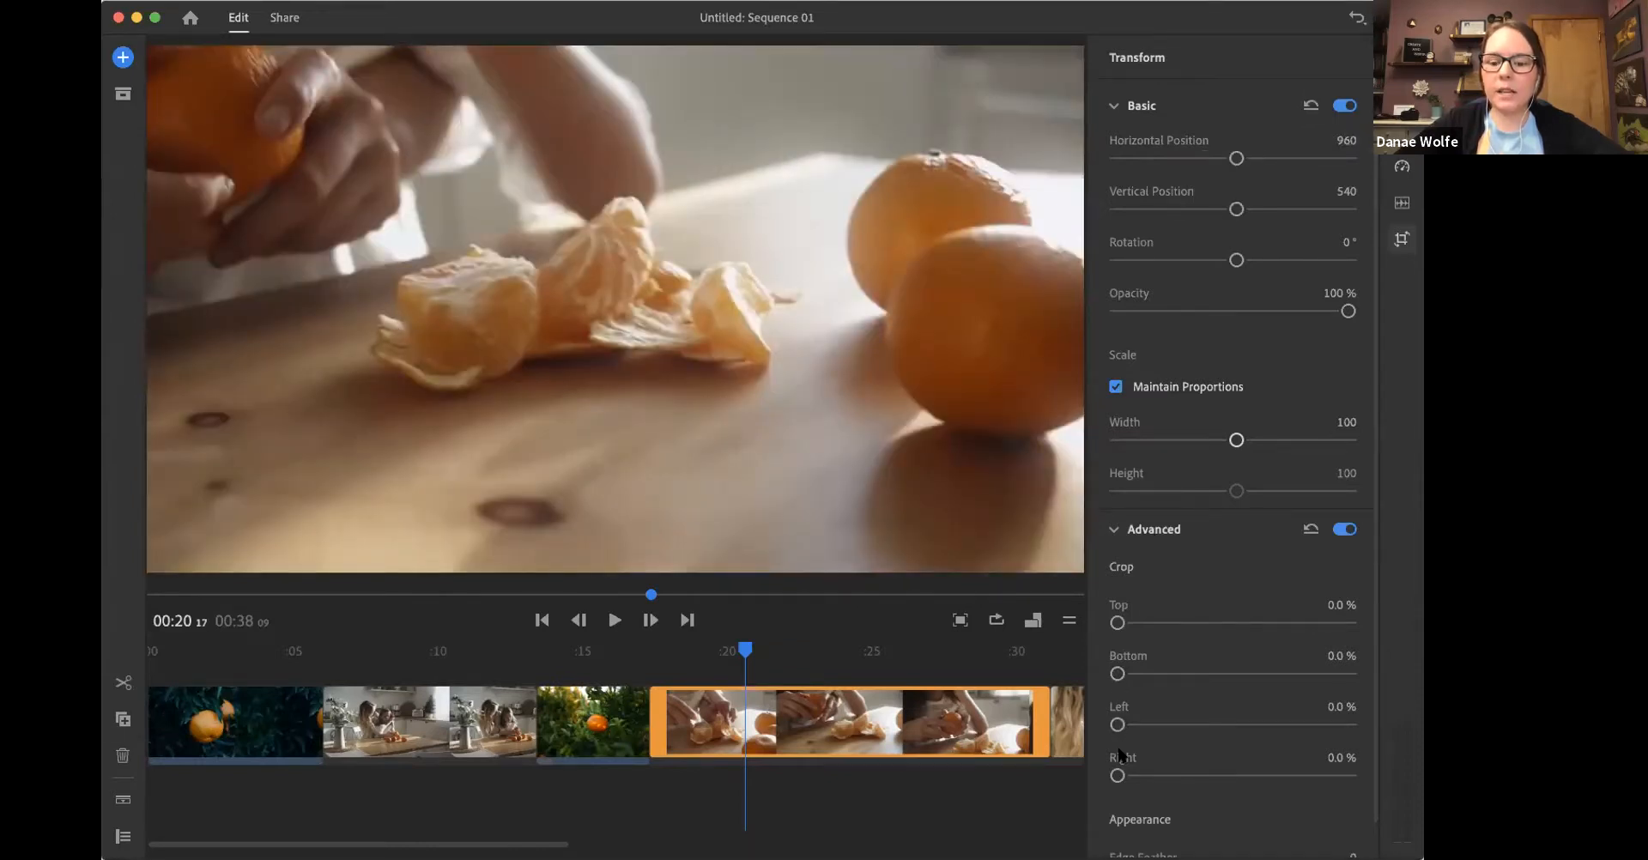
left_click_drag(1117, 775, 1213, 775)
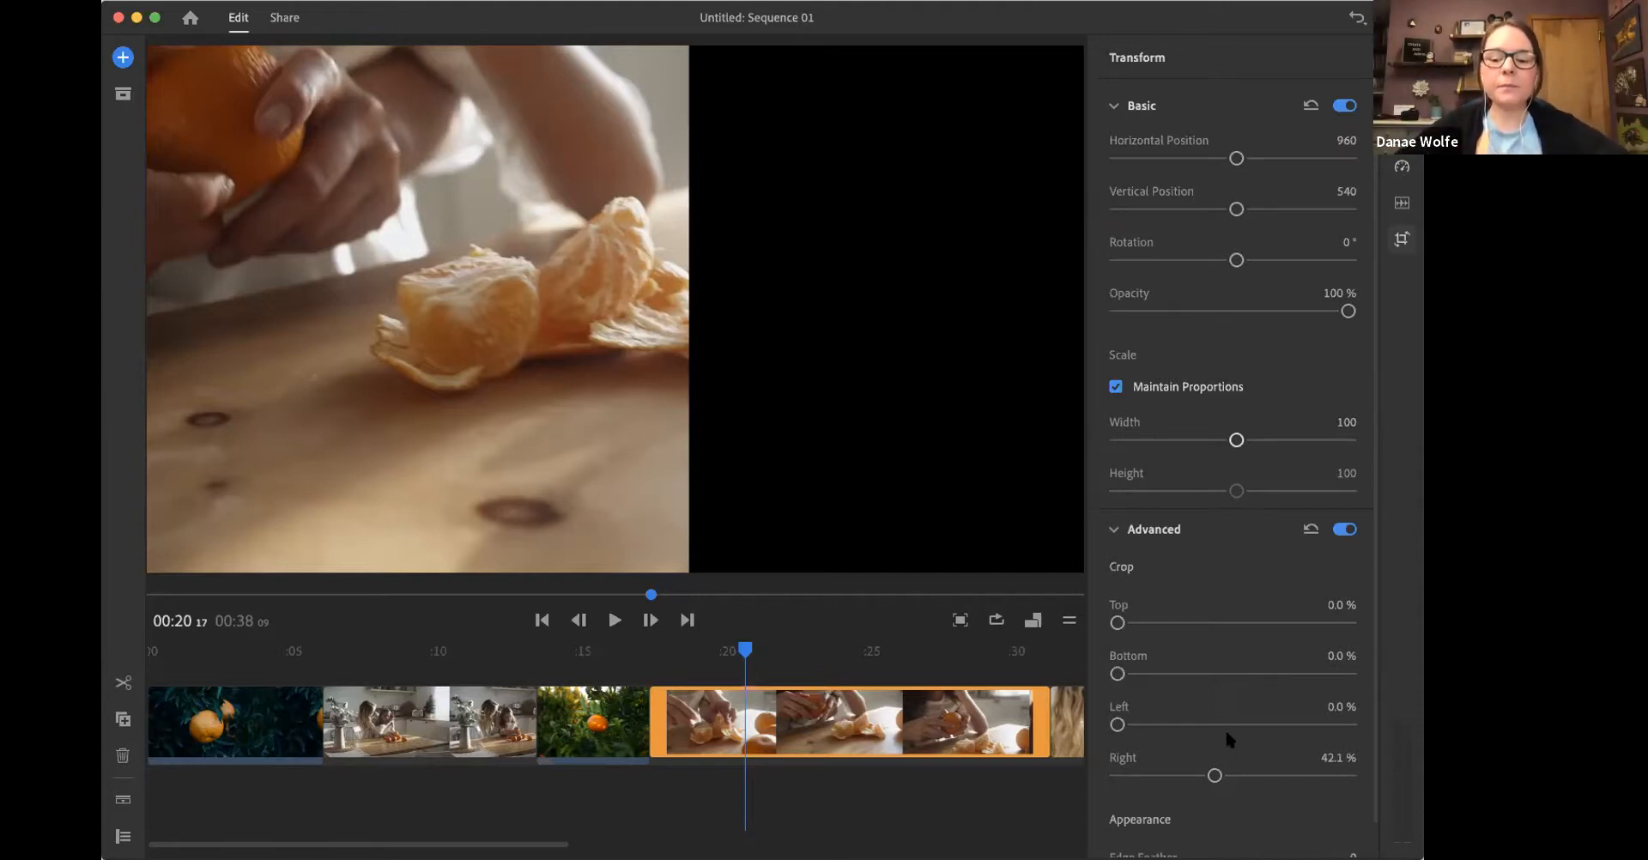
left_click_drag(1215, 775, 1089, 775)
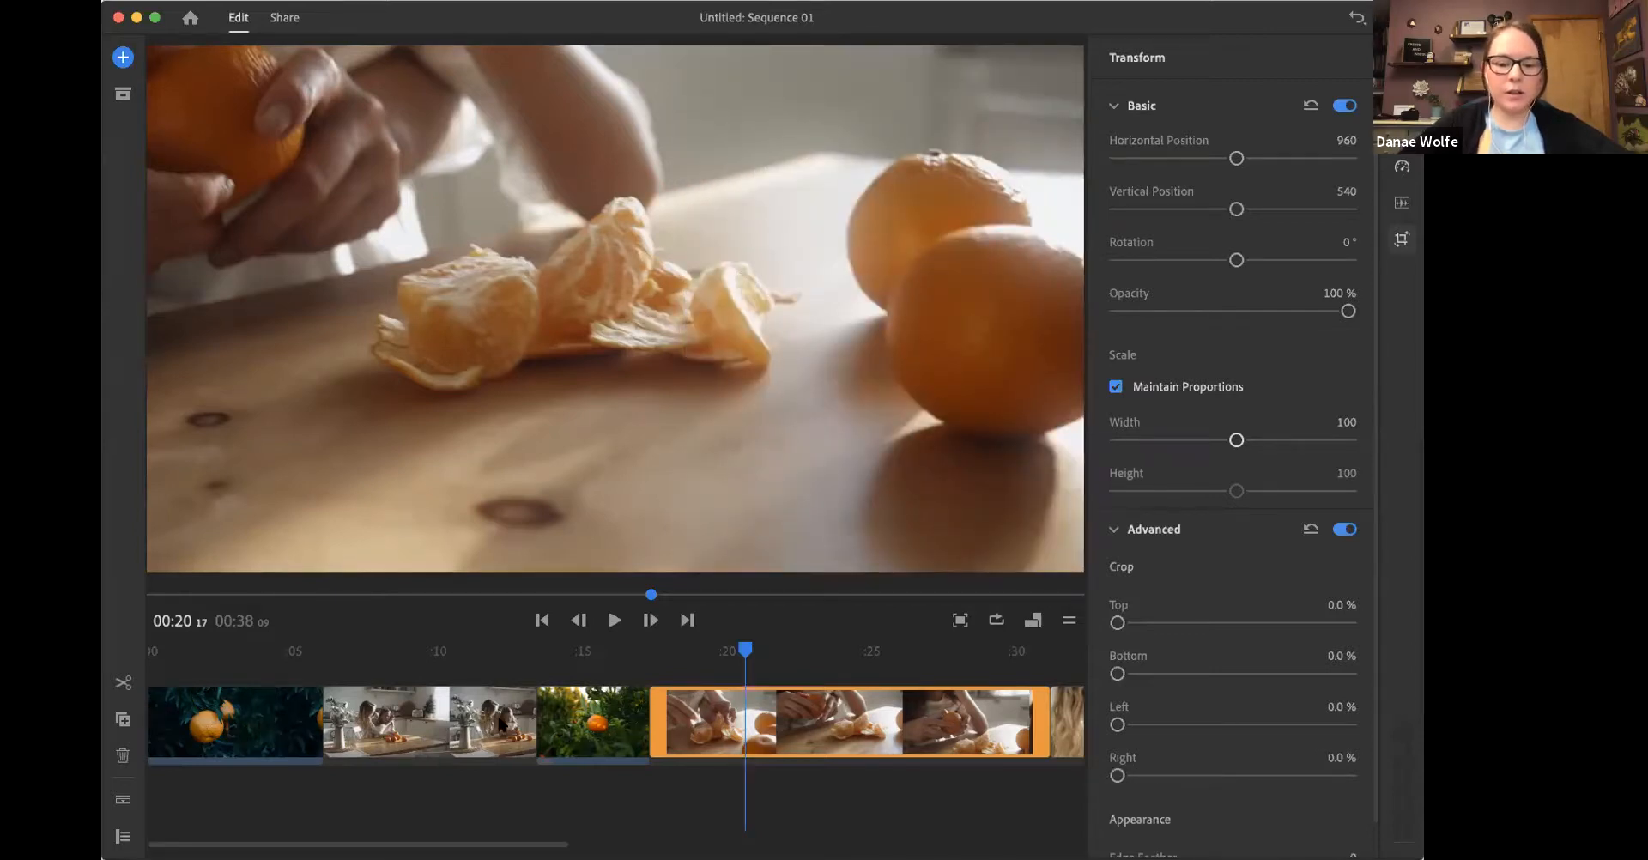
Step: Shift the last clip, showing the girl peeling an orange, to a horizontal position of 1761
scroll(814, 715, "right", 2)
scroll(814, 714, "right", 5)
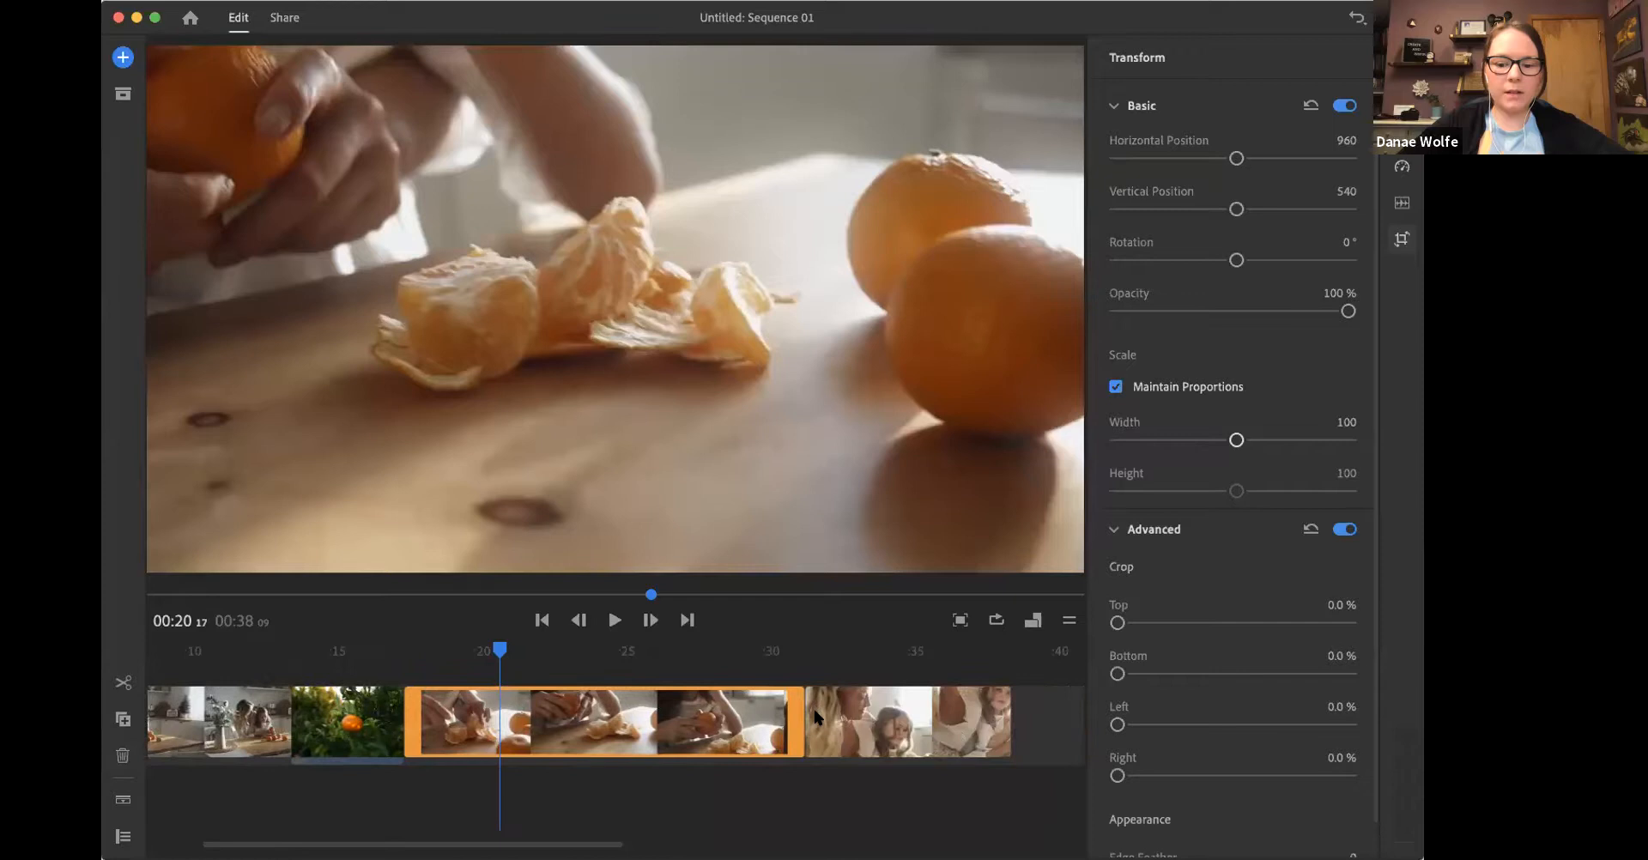
left_click(846, 720)
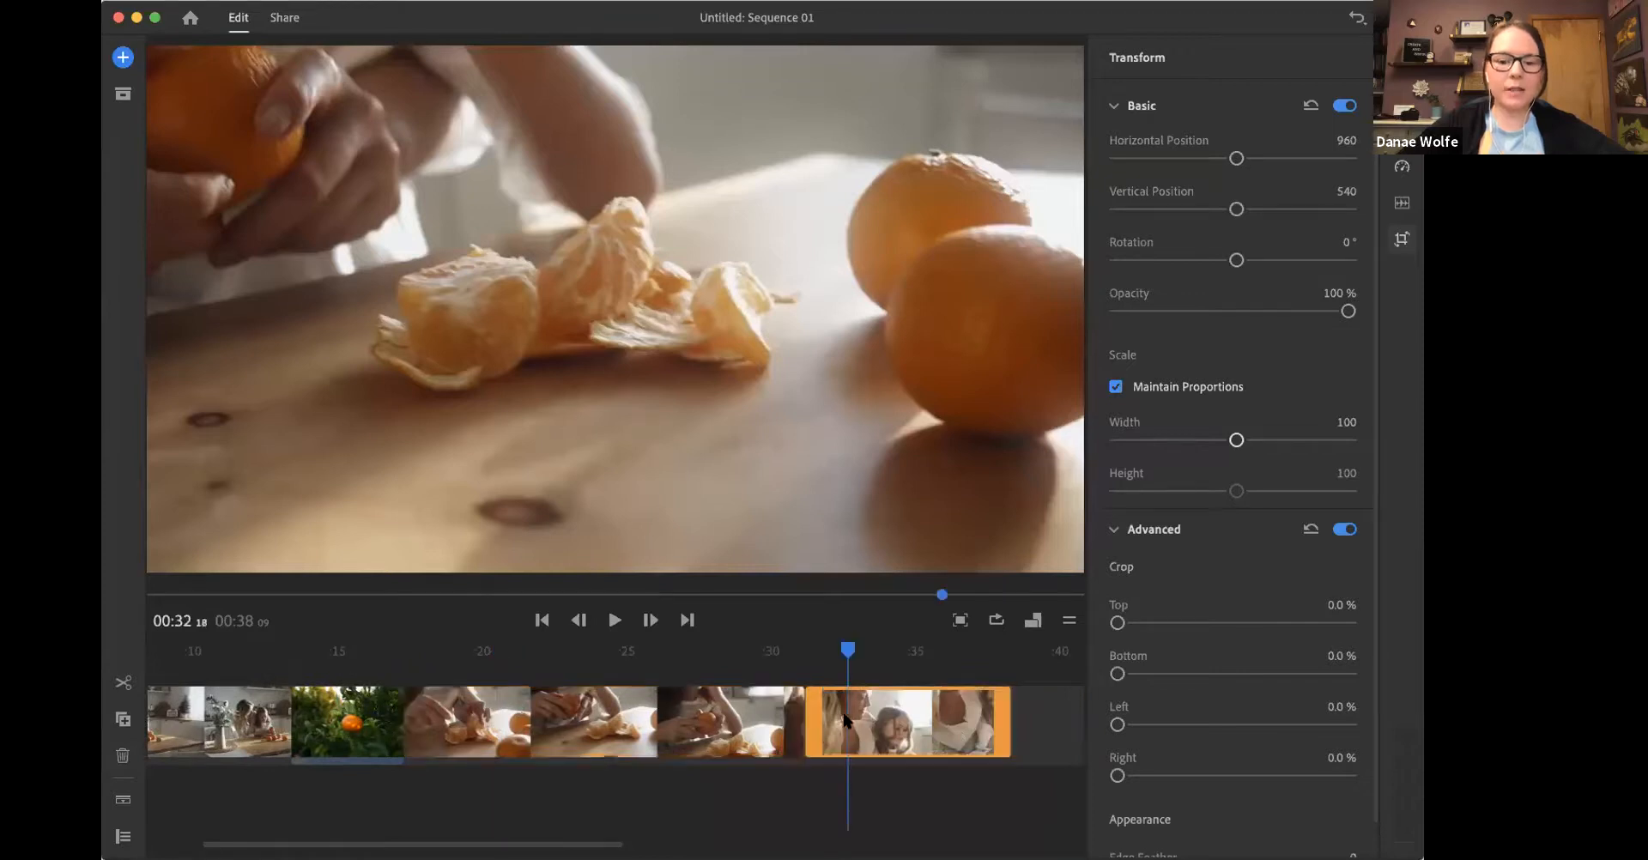
left_click(880, 714)
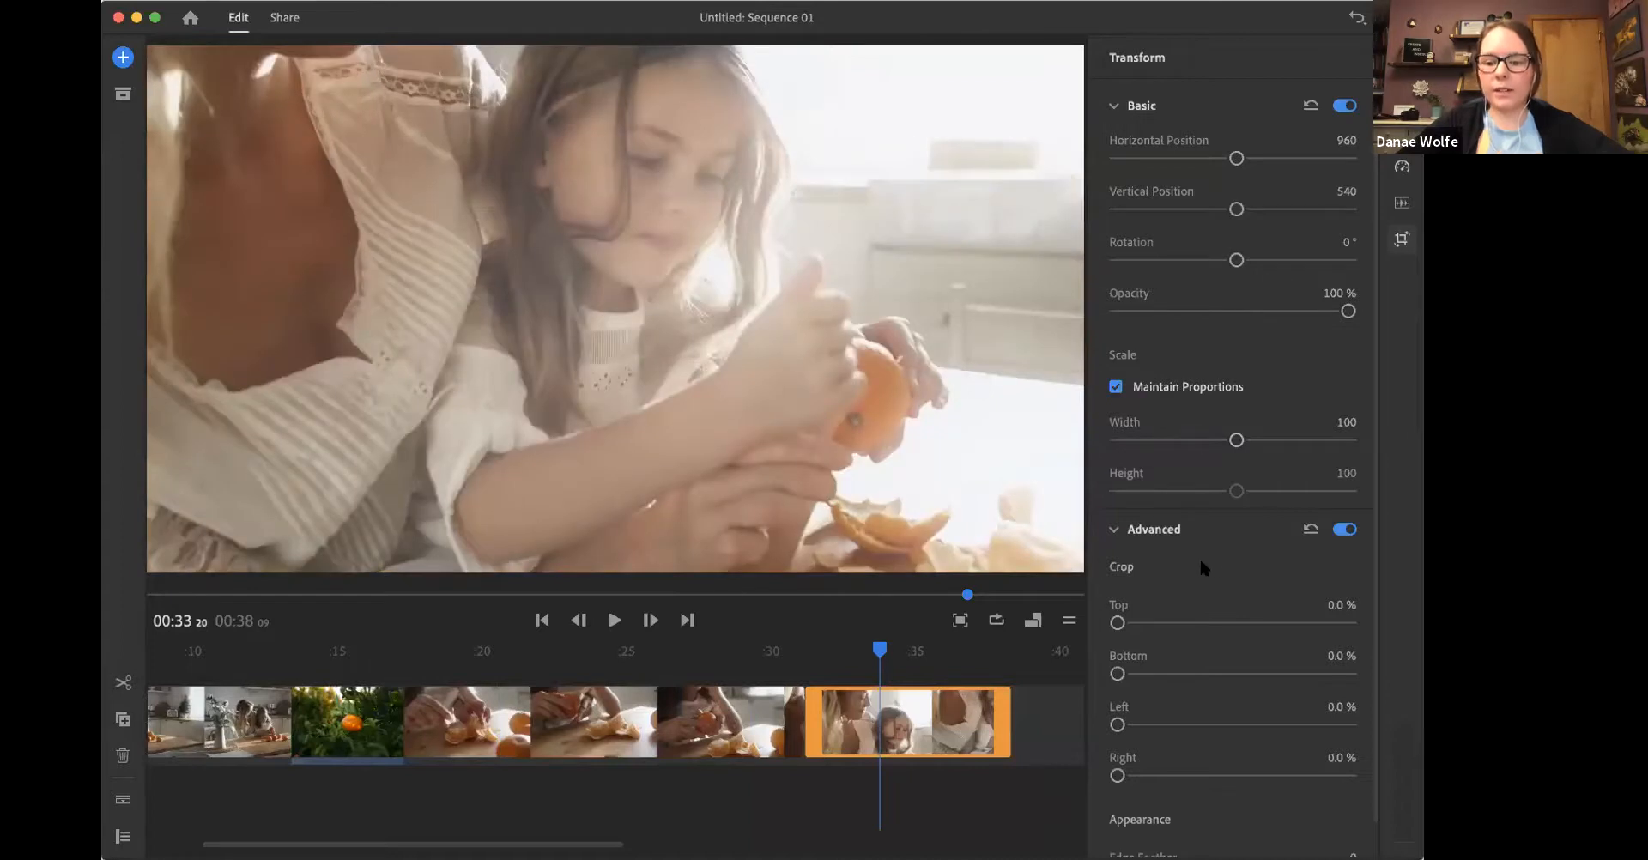
left_click_drag(1236, 158, 1281, 158)
left_click_drag(1422, 858, 1436, 858)
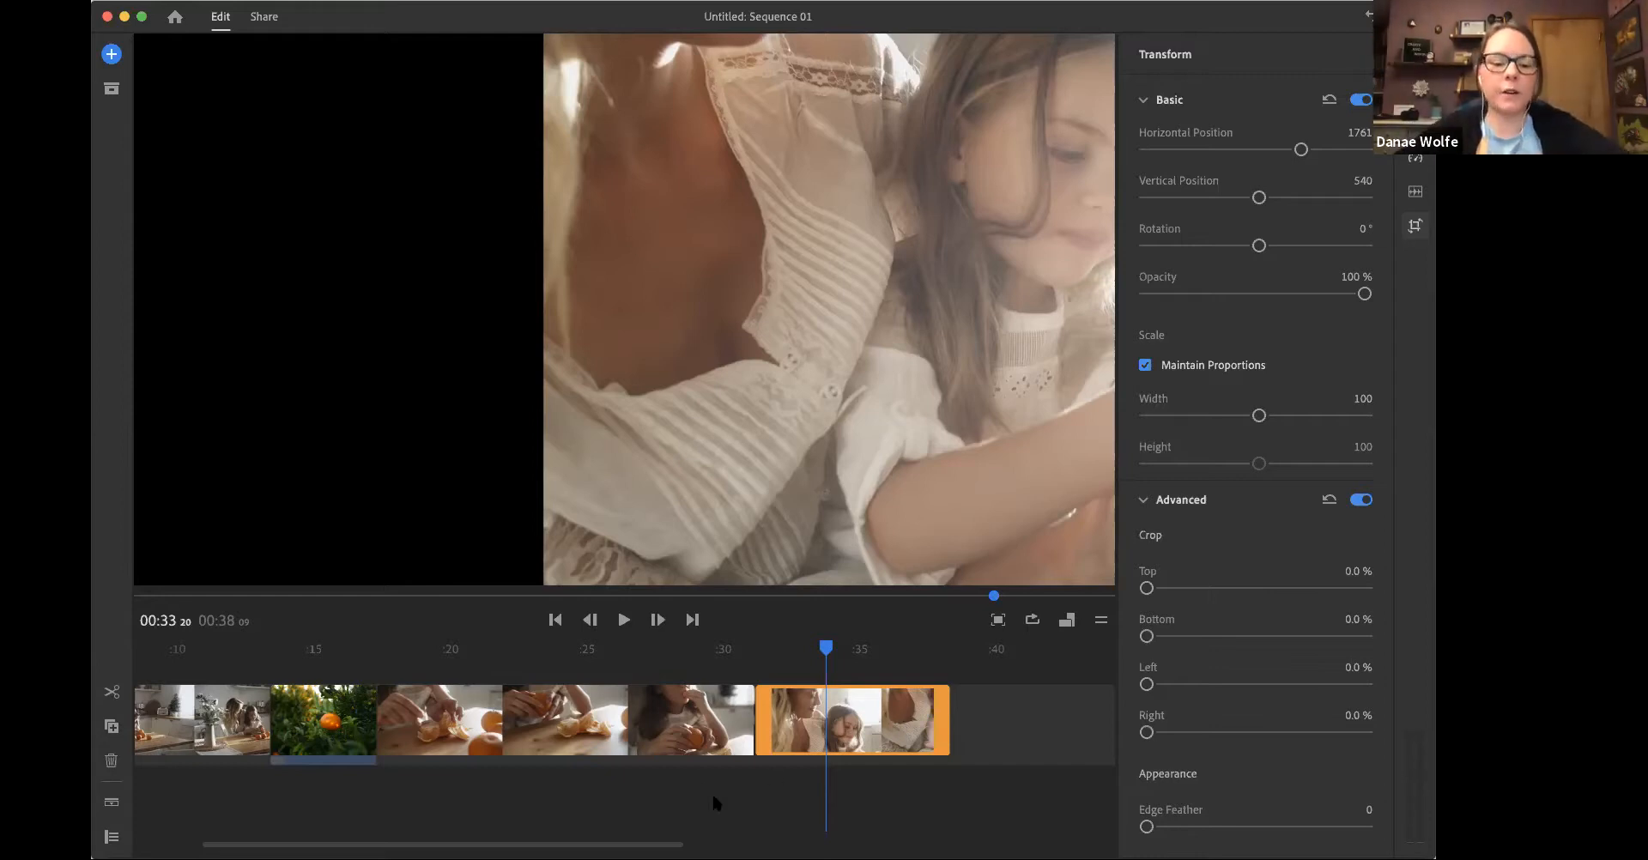
Step: Reset the Basic transform settings of the last clip, which shows the girl peeling an orange
scroll(694, 770, "left", 2)
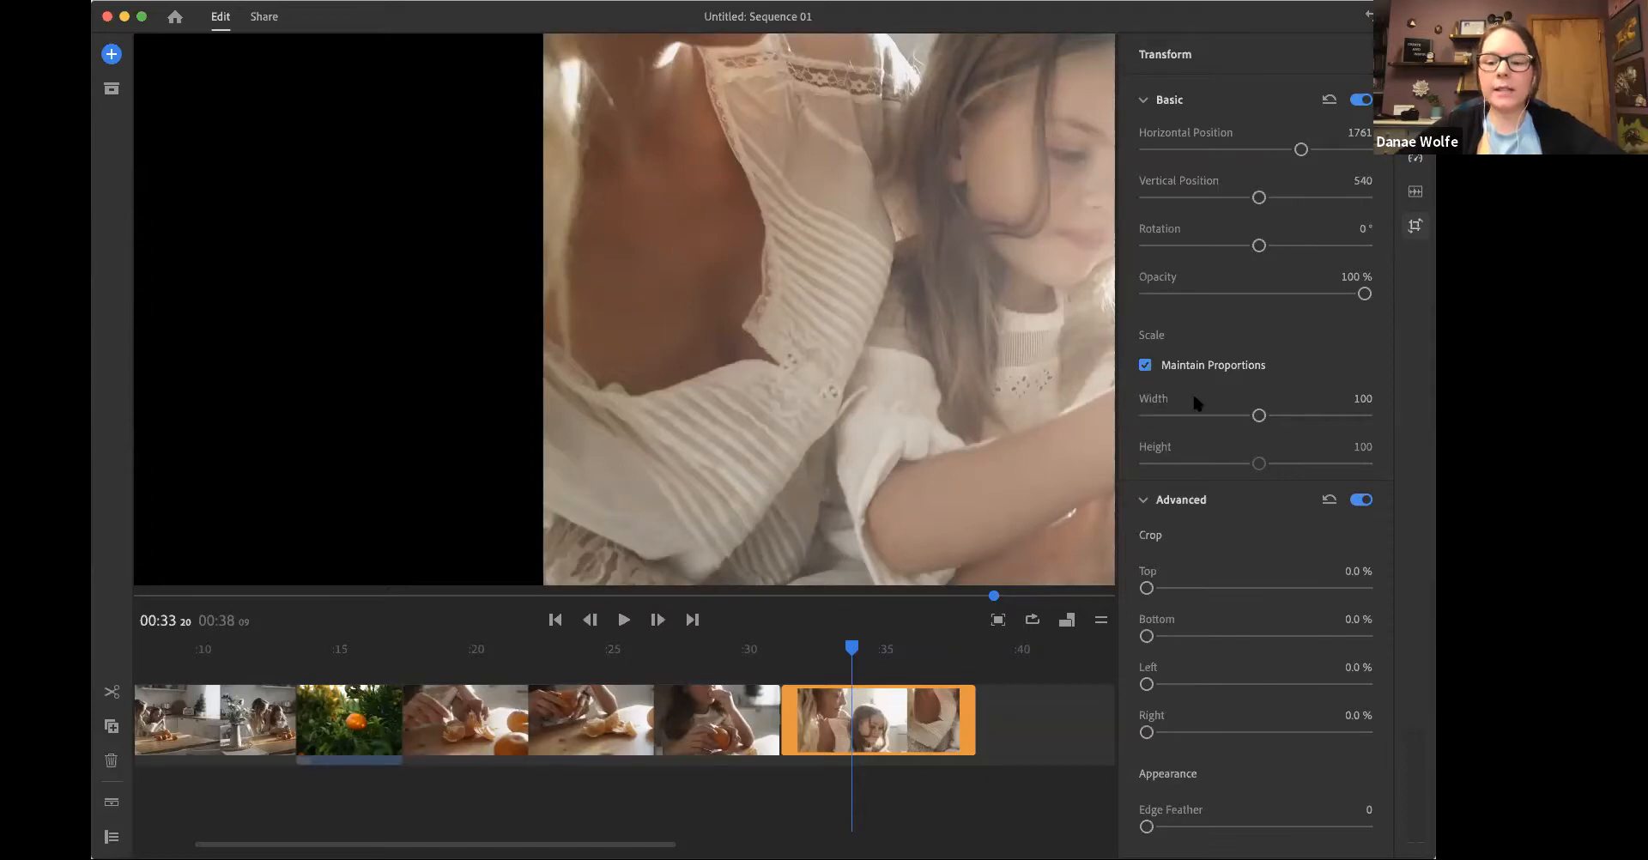
left_click(1329, 99)
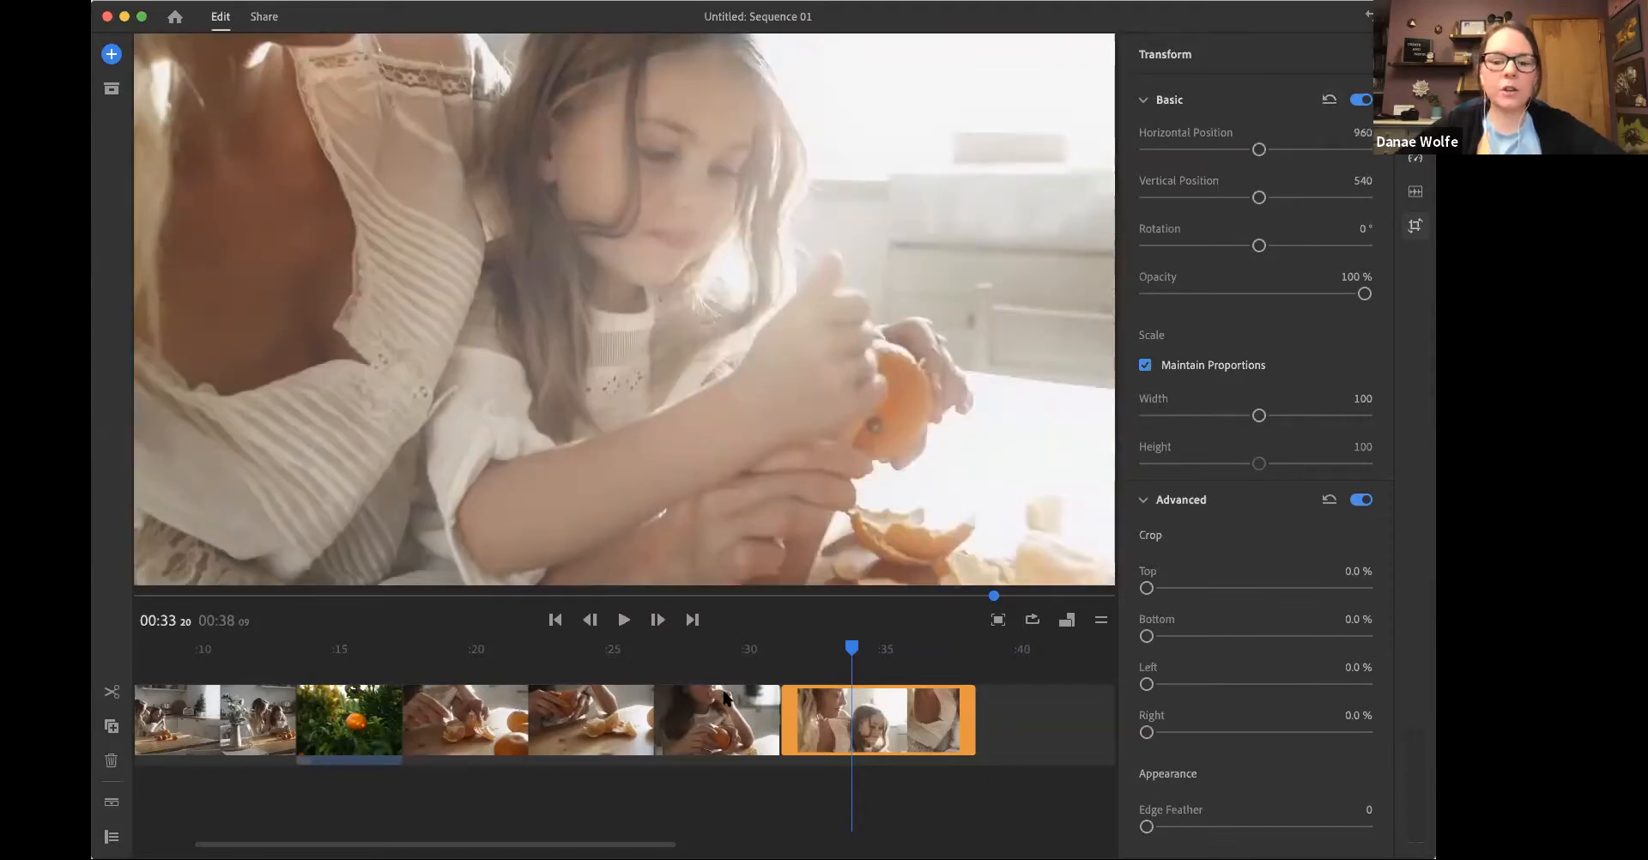
Step: Try stacking the orange-peeling clip on a second track directly above the last clip
left_click_drag(725, 697, 613, 675)
left_click_drag(775, 664, 590, 665)
left_click(539, 674)
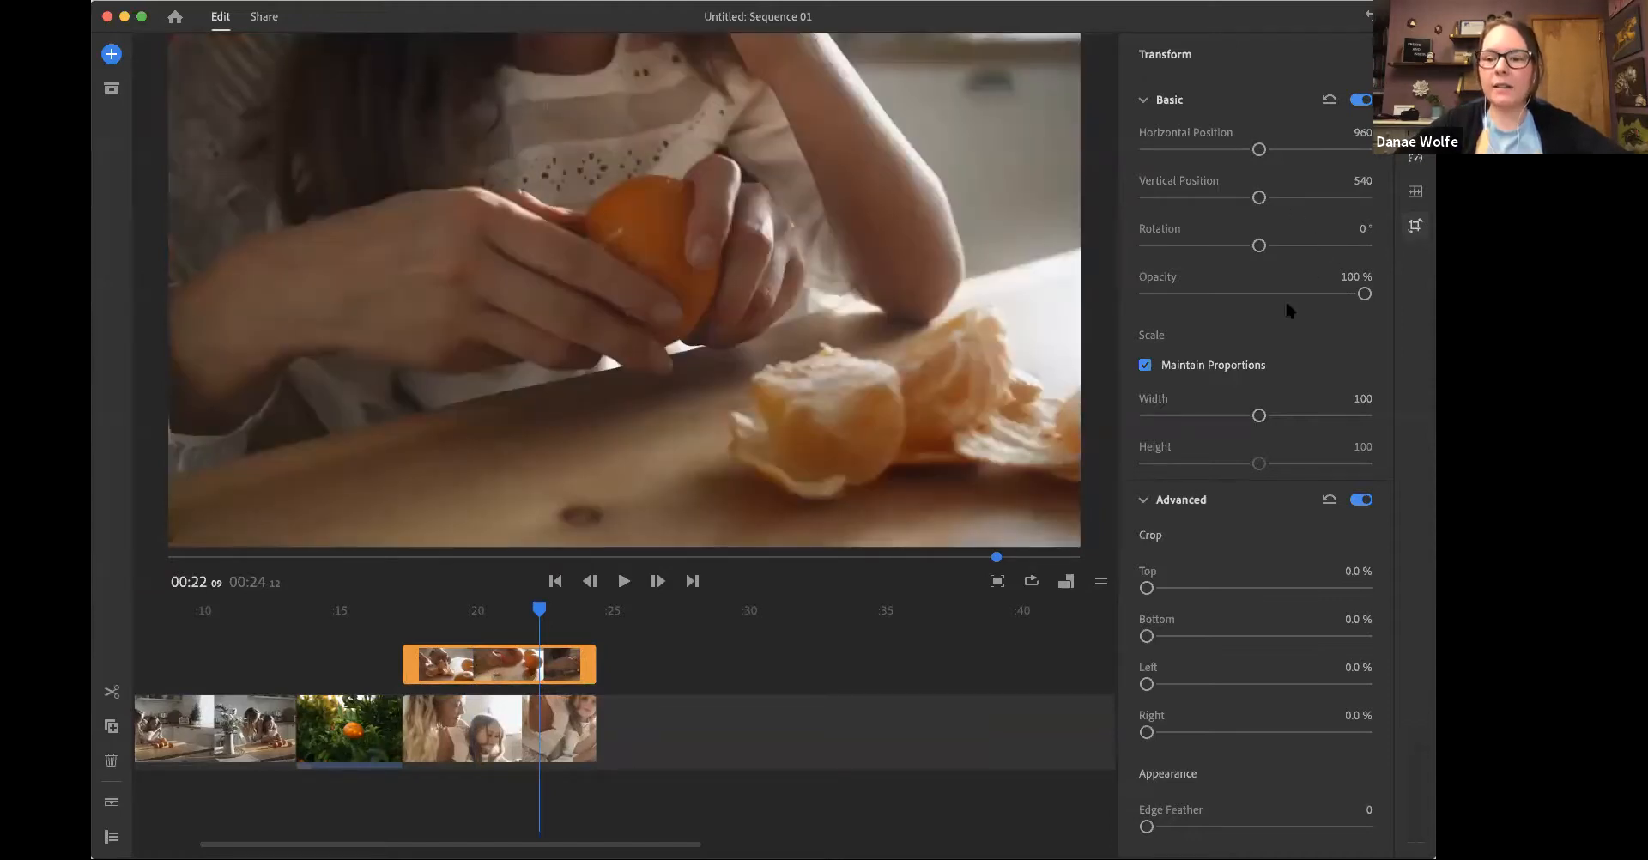
Step: Scale the overlaid orange-peeling clip to 39, position it at 1511 horizontal and 834 vertical, and play back the picture-in-picture
left_click_drag(1258, 415, 1190, 415)
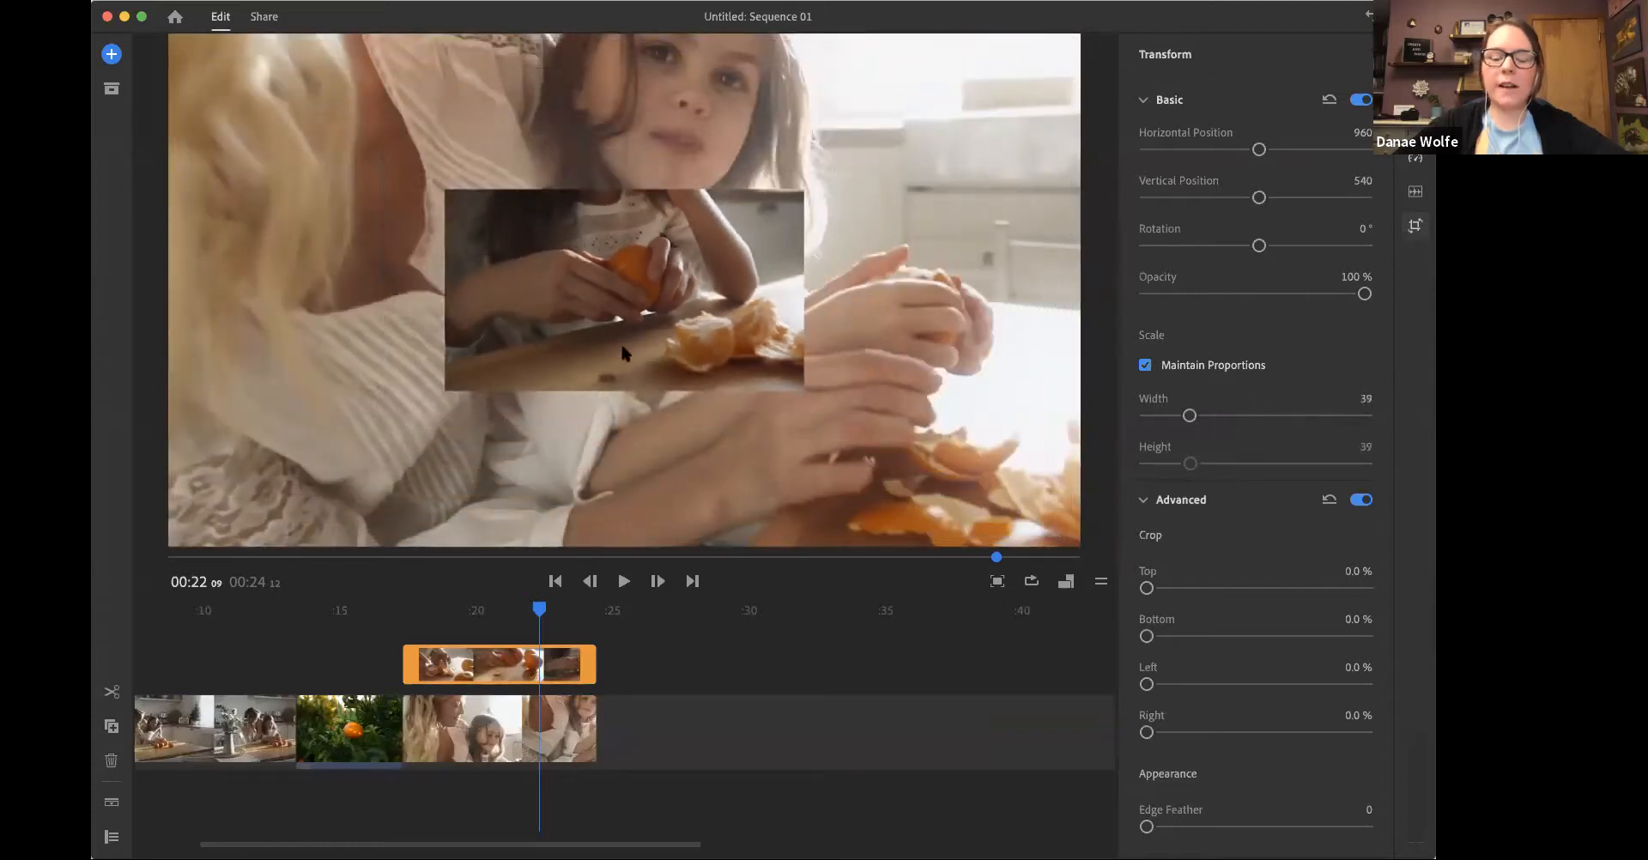
left_click_drag(603, 311, 866, 449)
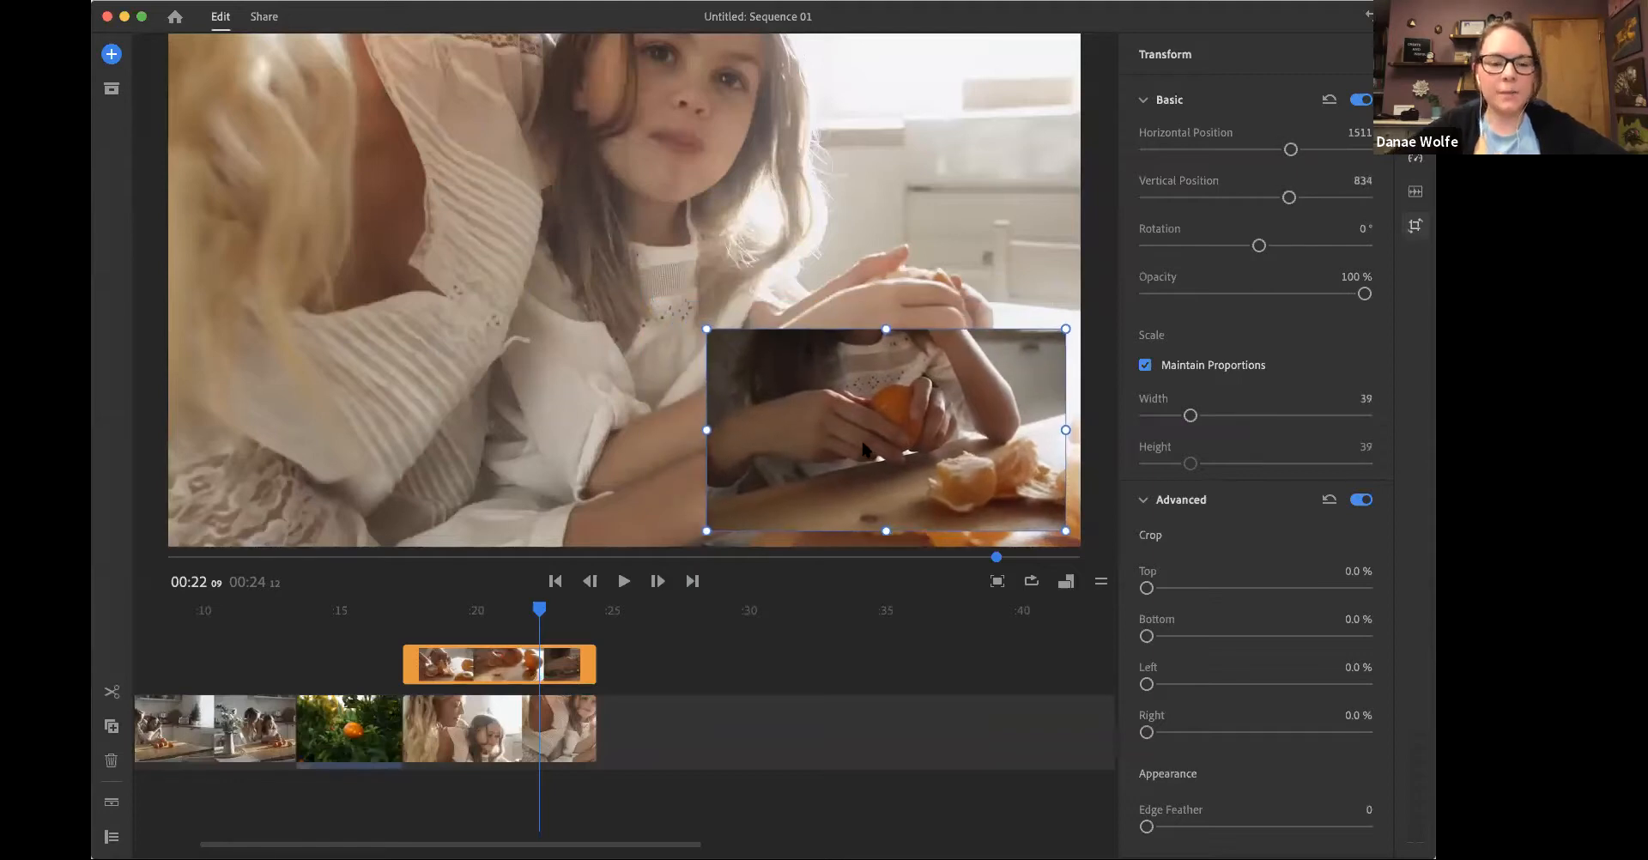
left_click(407, 610)
key("space")
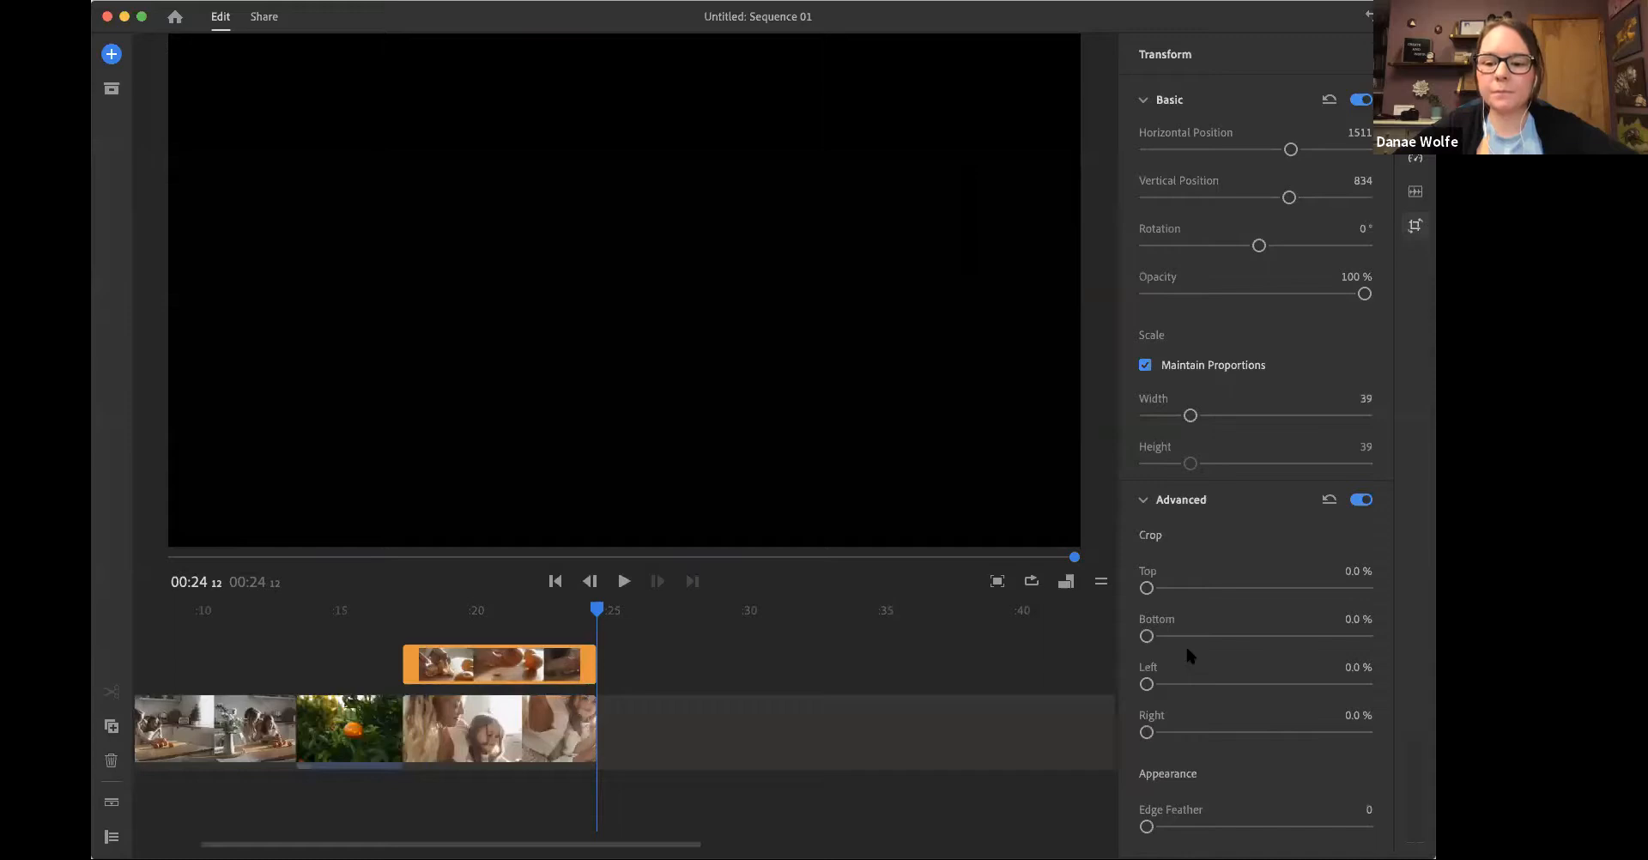
Step: Undo the picture-in-picture changes, restoring the orange-peeling clip to its original place on the main track
key("super+z")
left_click(725, 706)
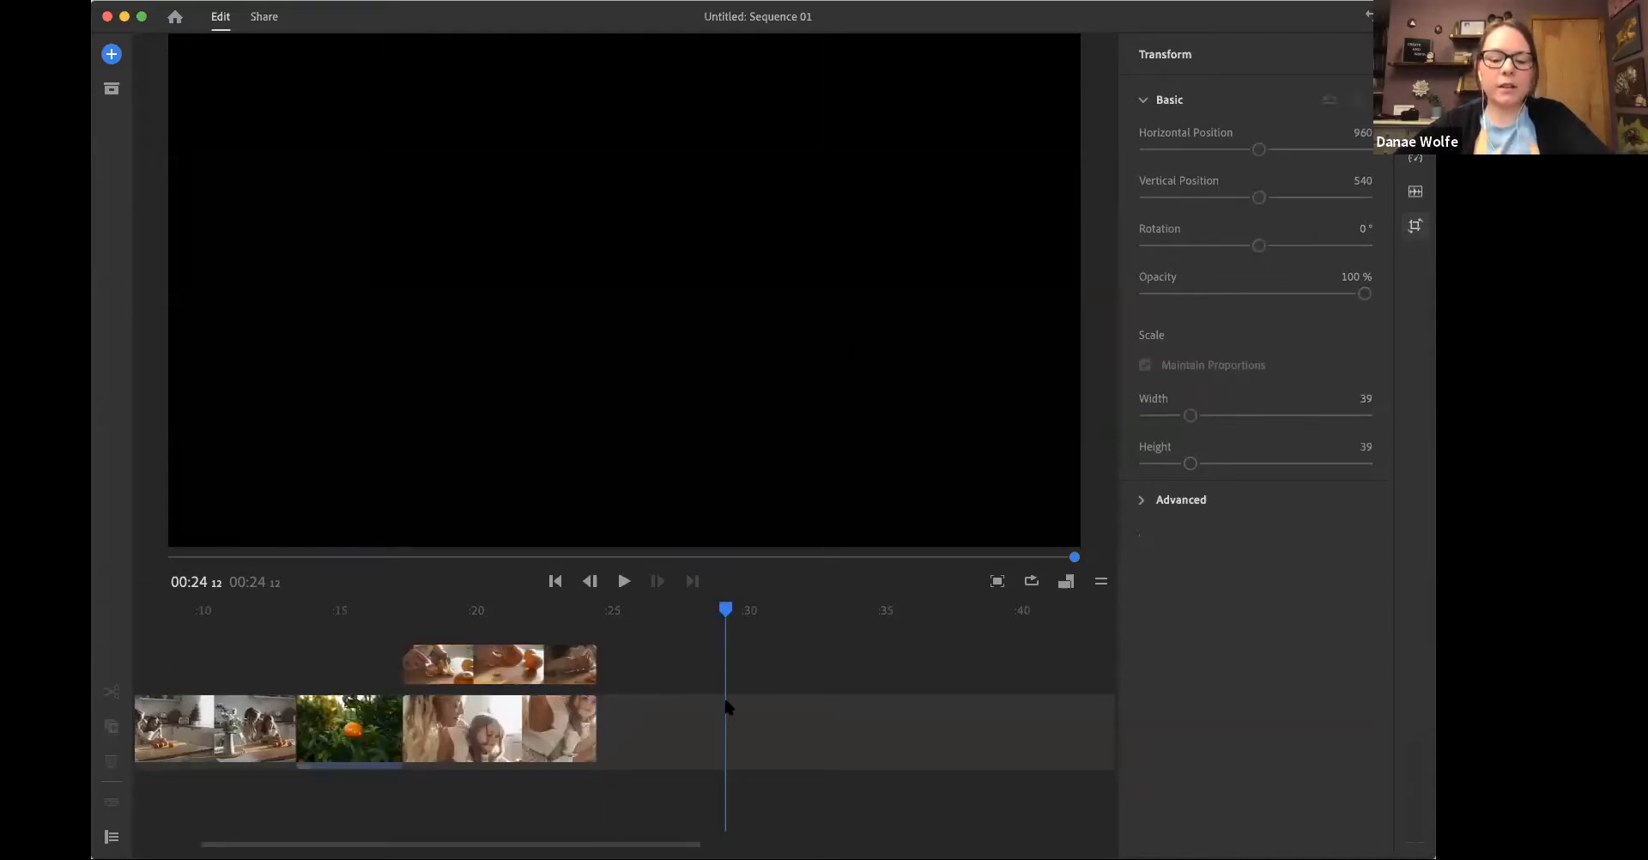
key("super+z")
key("super+z")
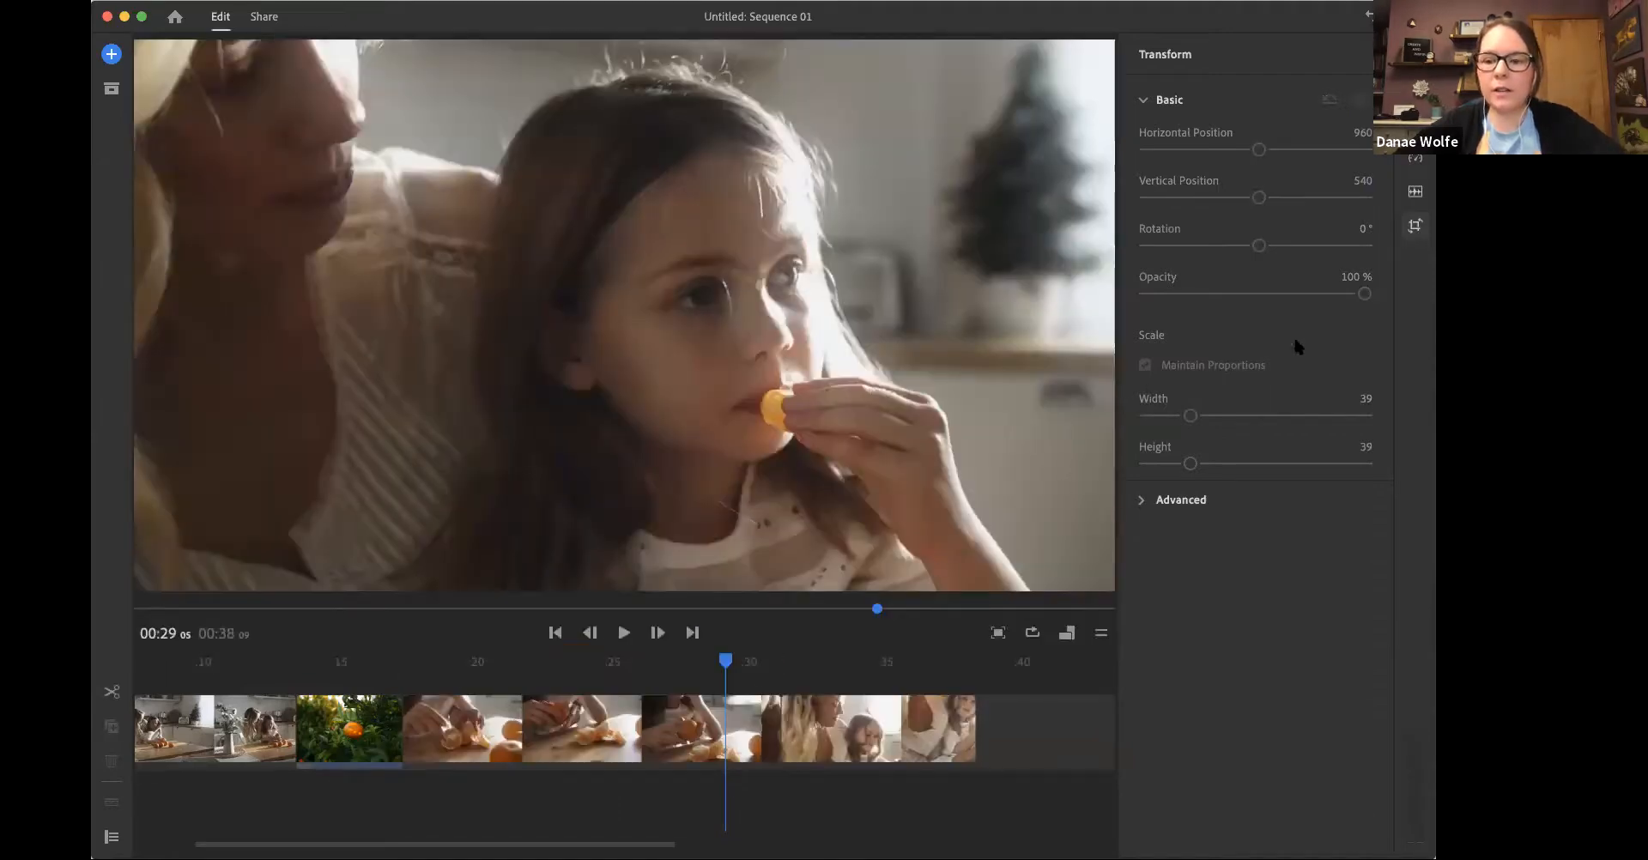
Step: Try rotating the orange-peeling clip to -38°, restore its rotation, and test the opacity and top crop adjustments
left_click(960, 426)
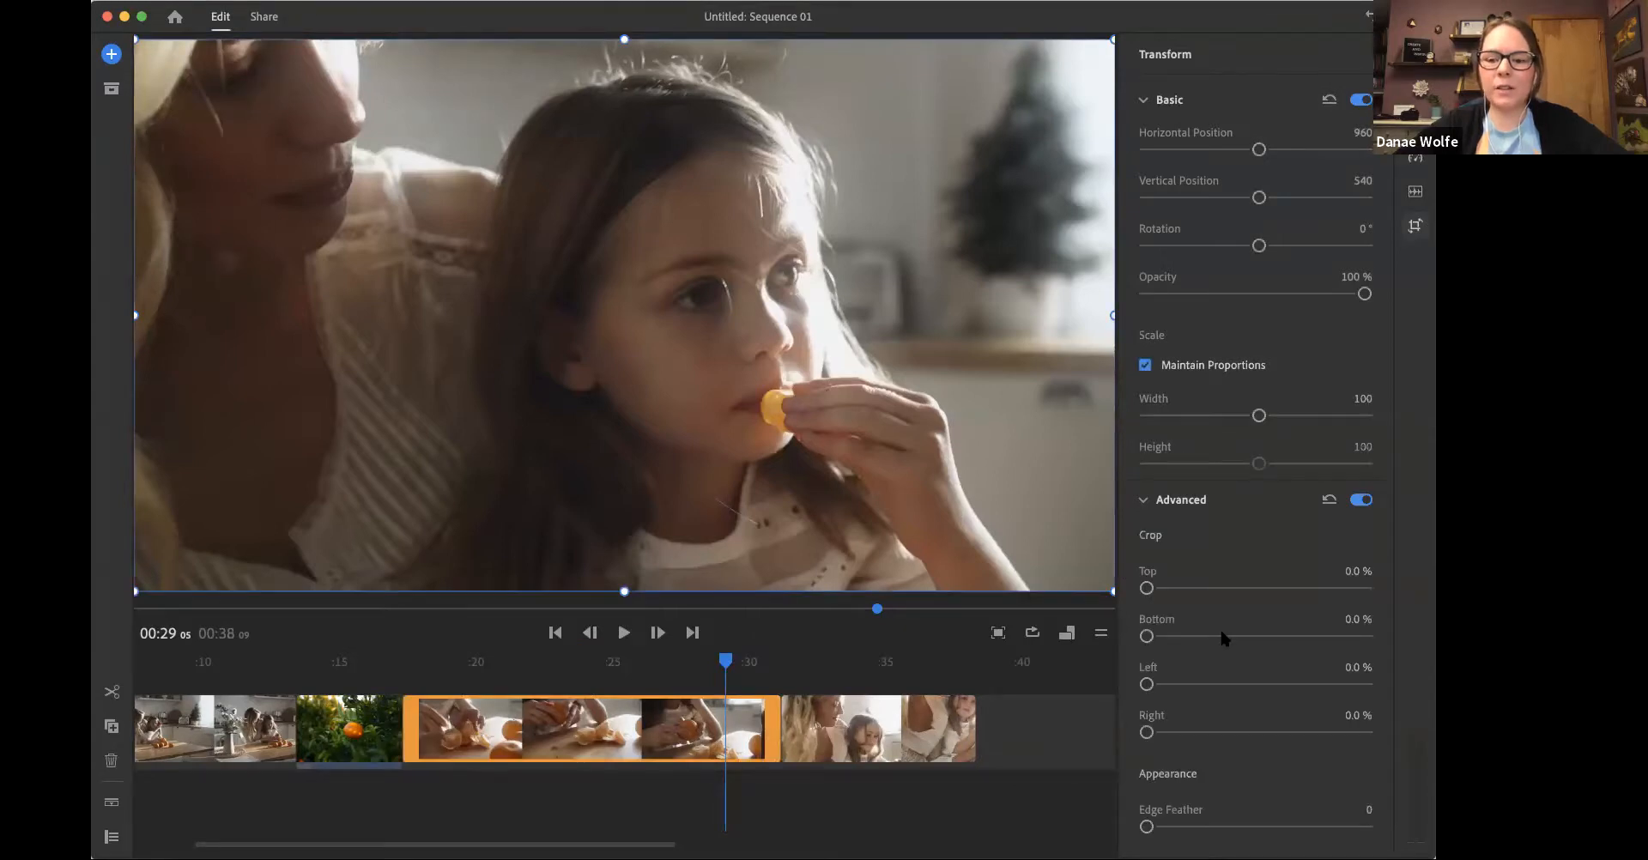
left_click_drag(1259, 246, 1233, 249)
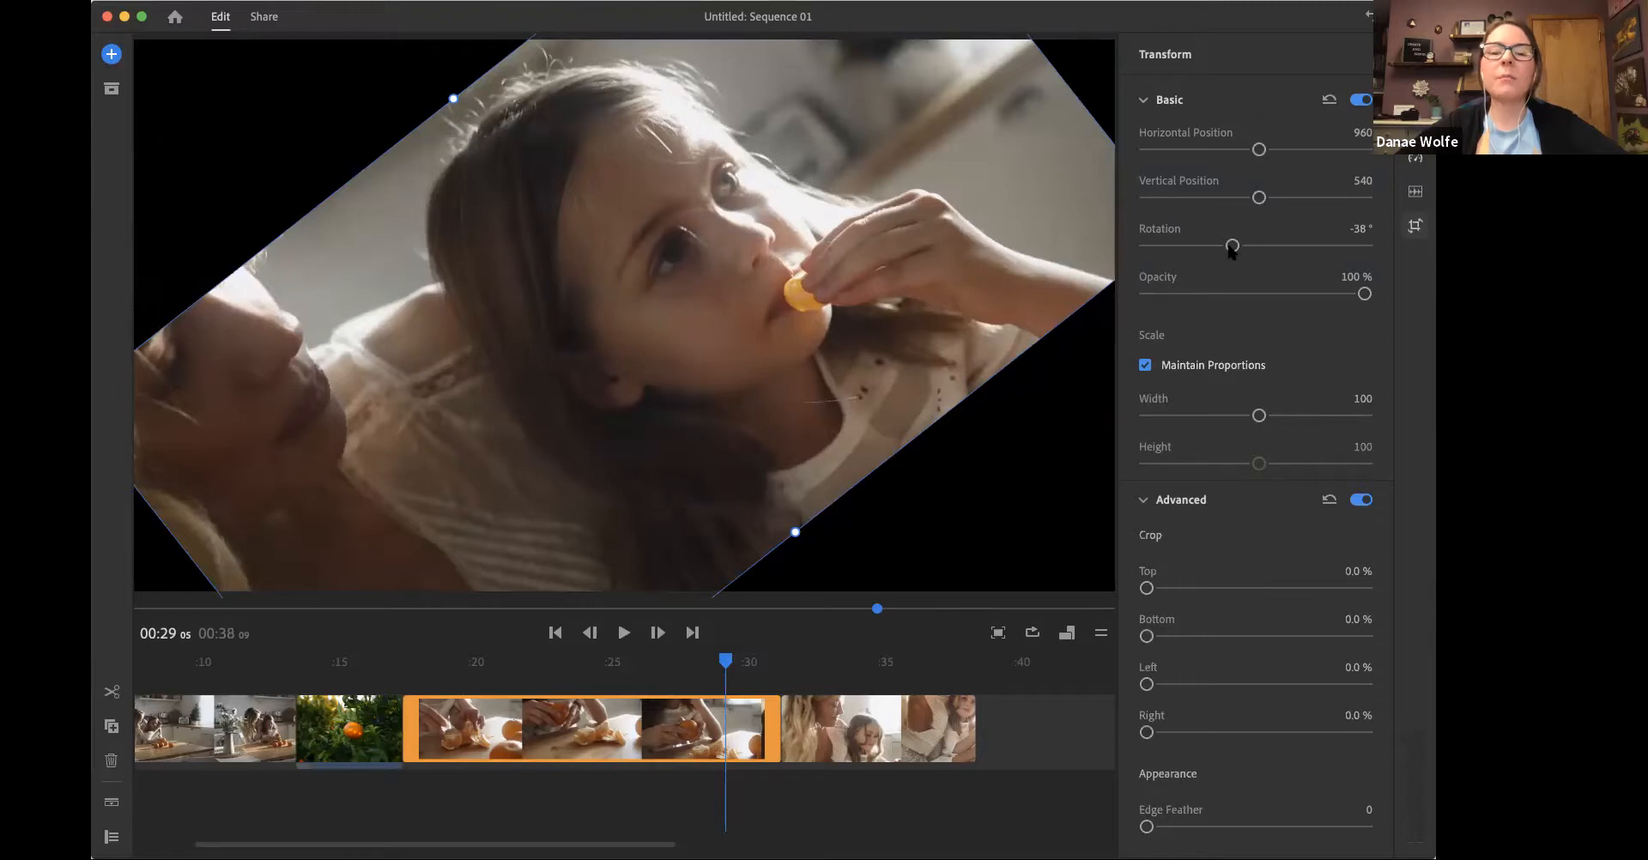
double_click(1233, 246)
left_click_drag(1365, 293, 1395, 305)
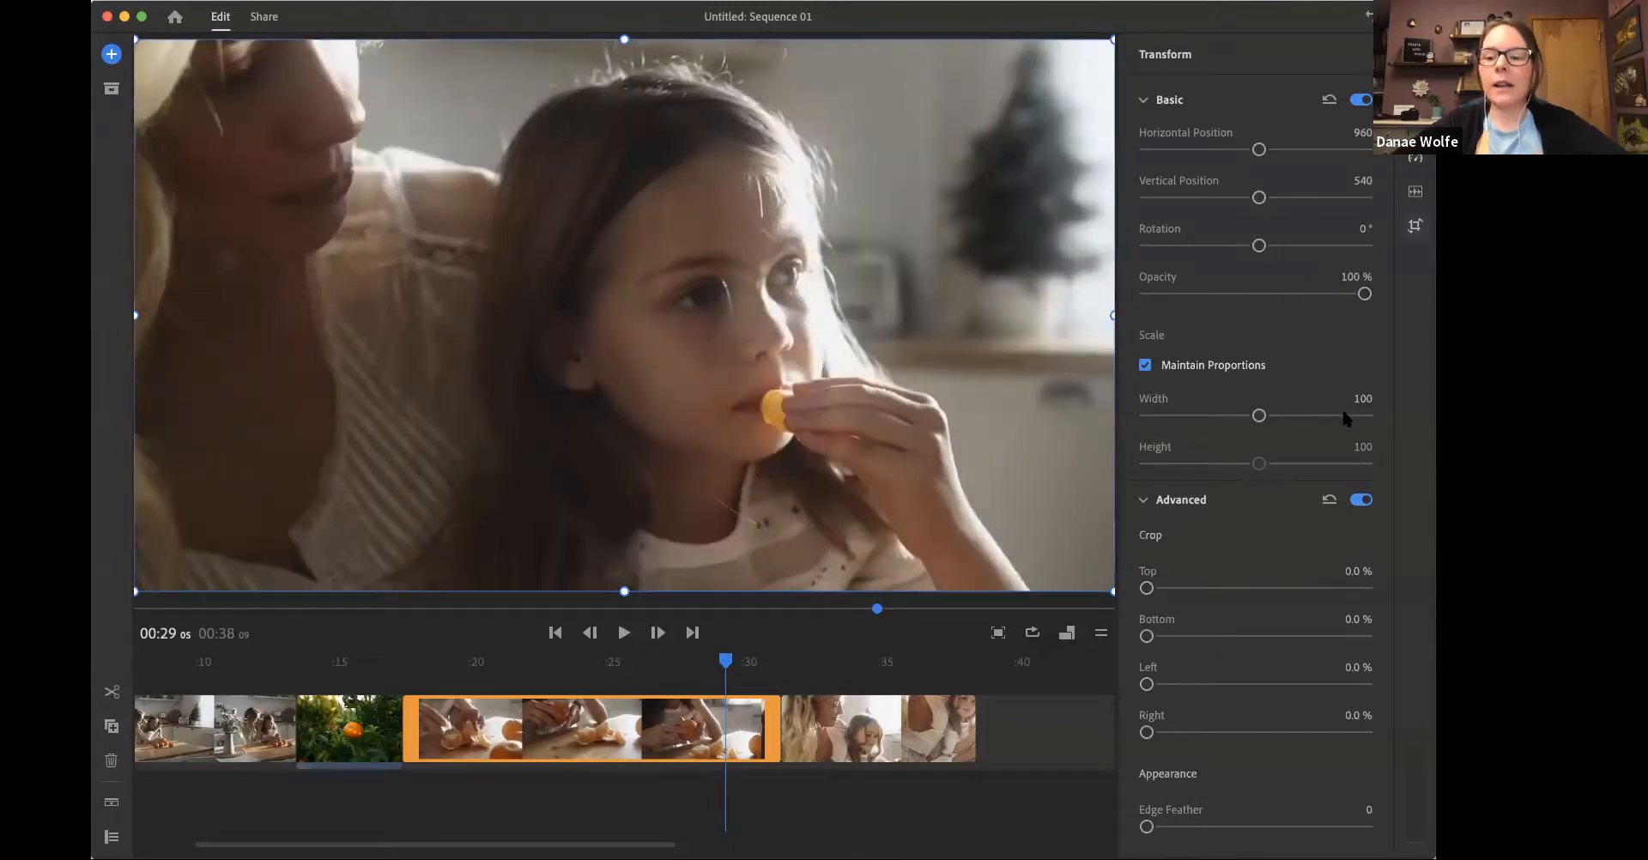
mouse_move(1146, 588)
left_mouse_down()
mouse_move(1228, 588)
mouse_move(1145, 588)
left_mouse_up()
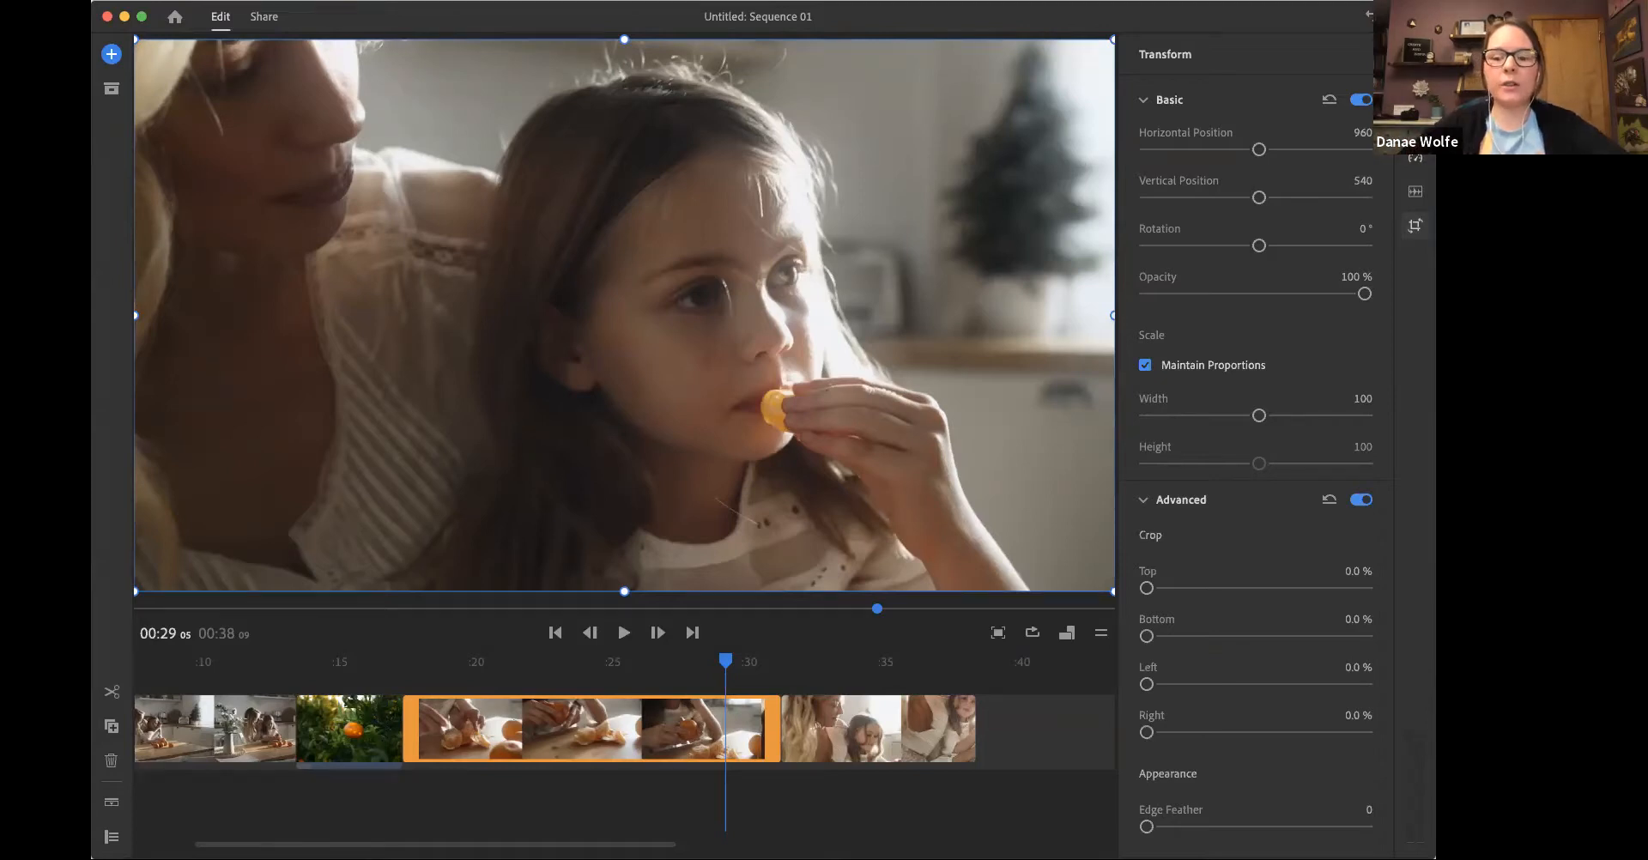
Step: Close the Transform settings and show the track controls beside the timeline
left_click(1418, 225)
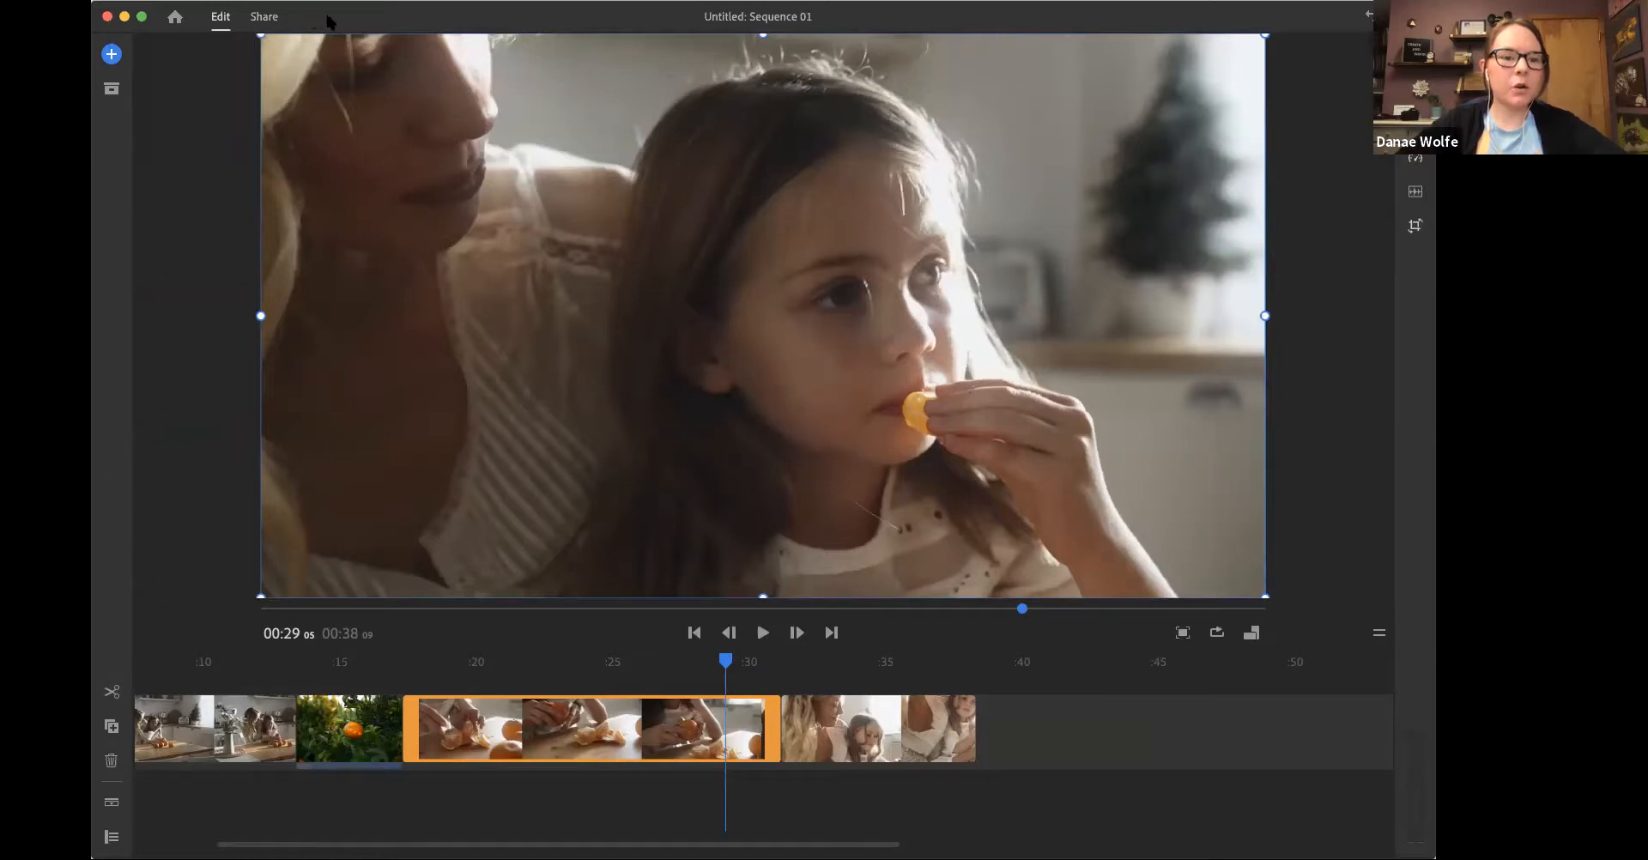
mouse_move(1174, 22)
left_mouse_down()
mouse_move(1204, 19)
mouse_move(1180, 16)
left_mouse_up()
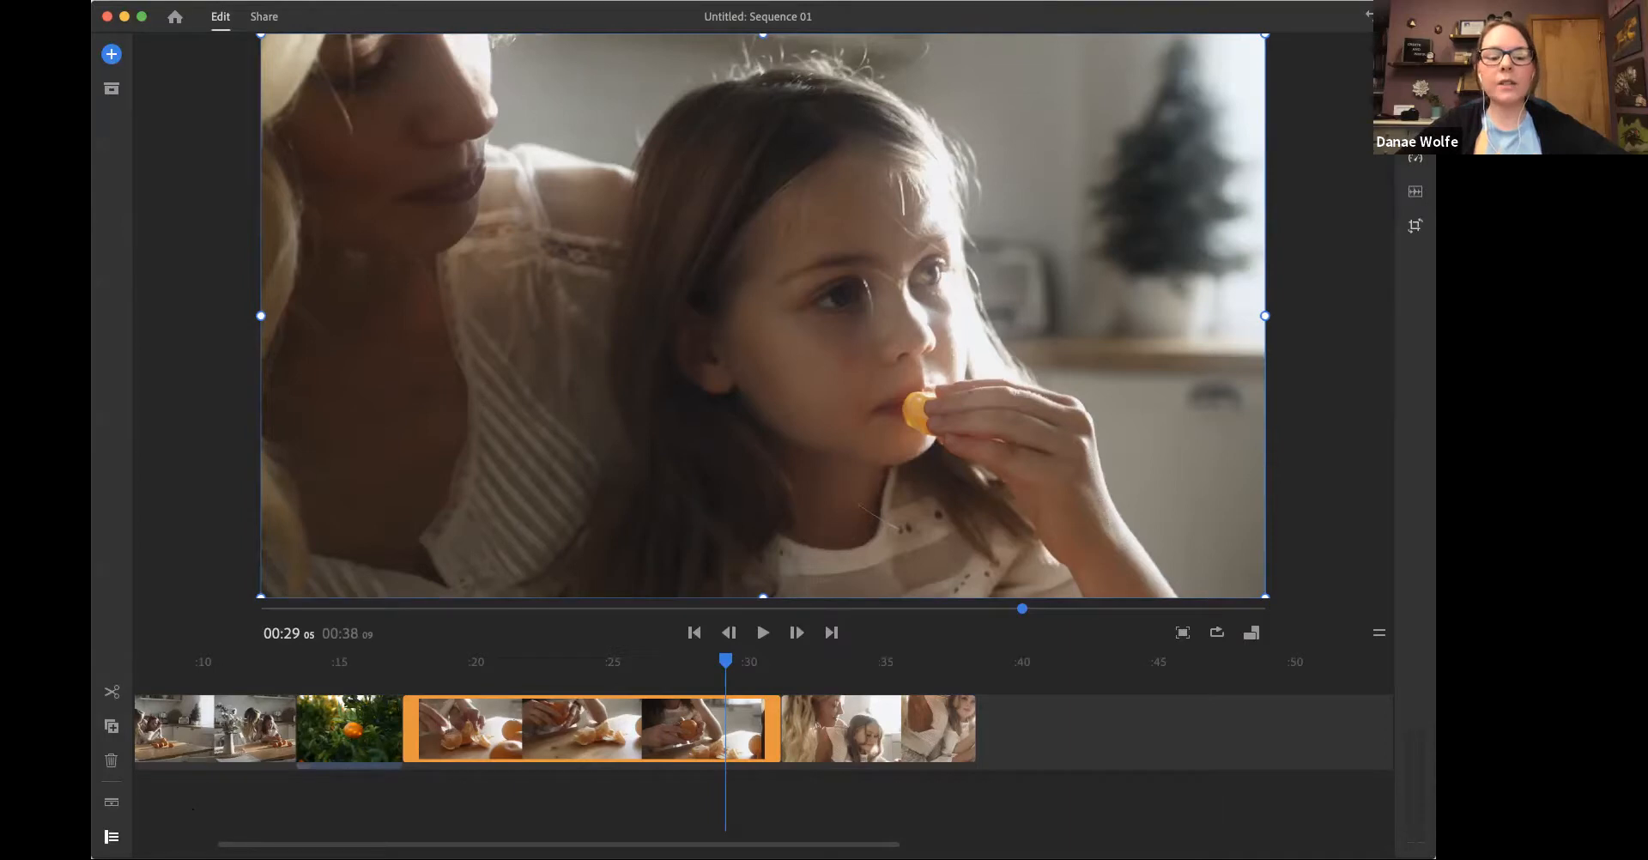
left_click(112, 837)
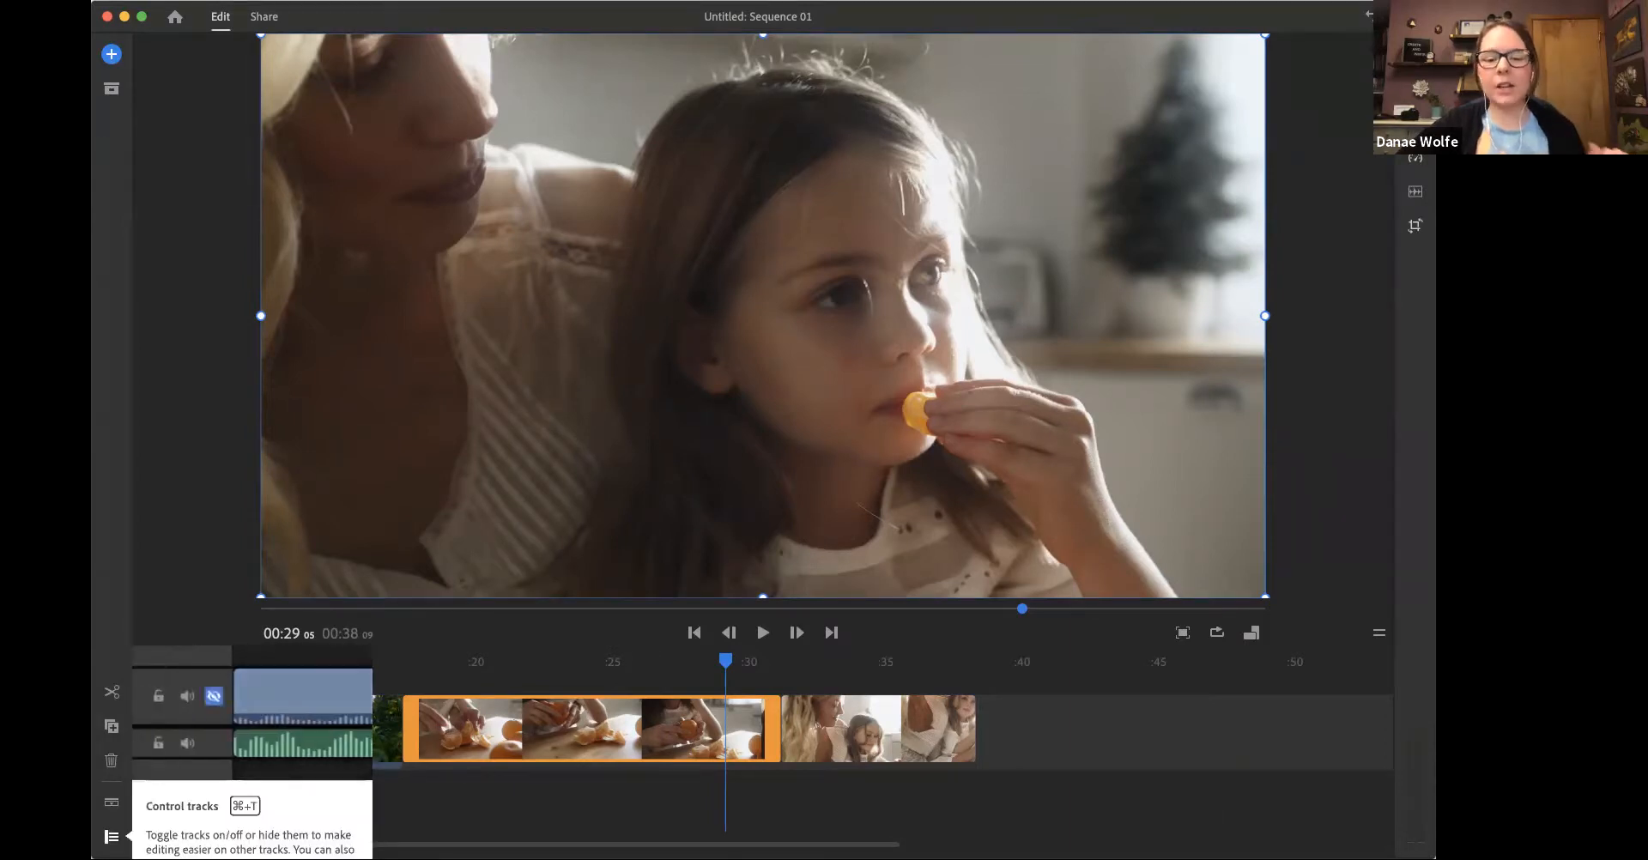
left_click(112, 837)
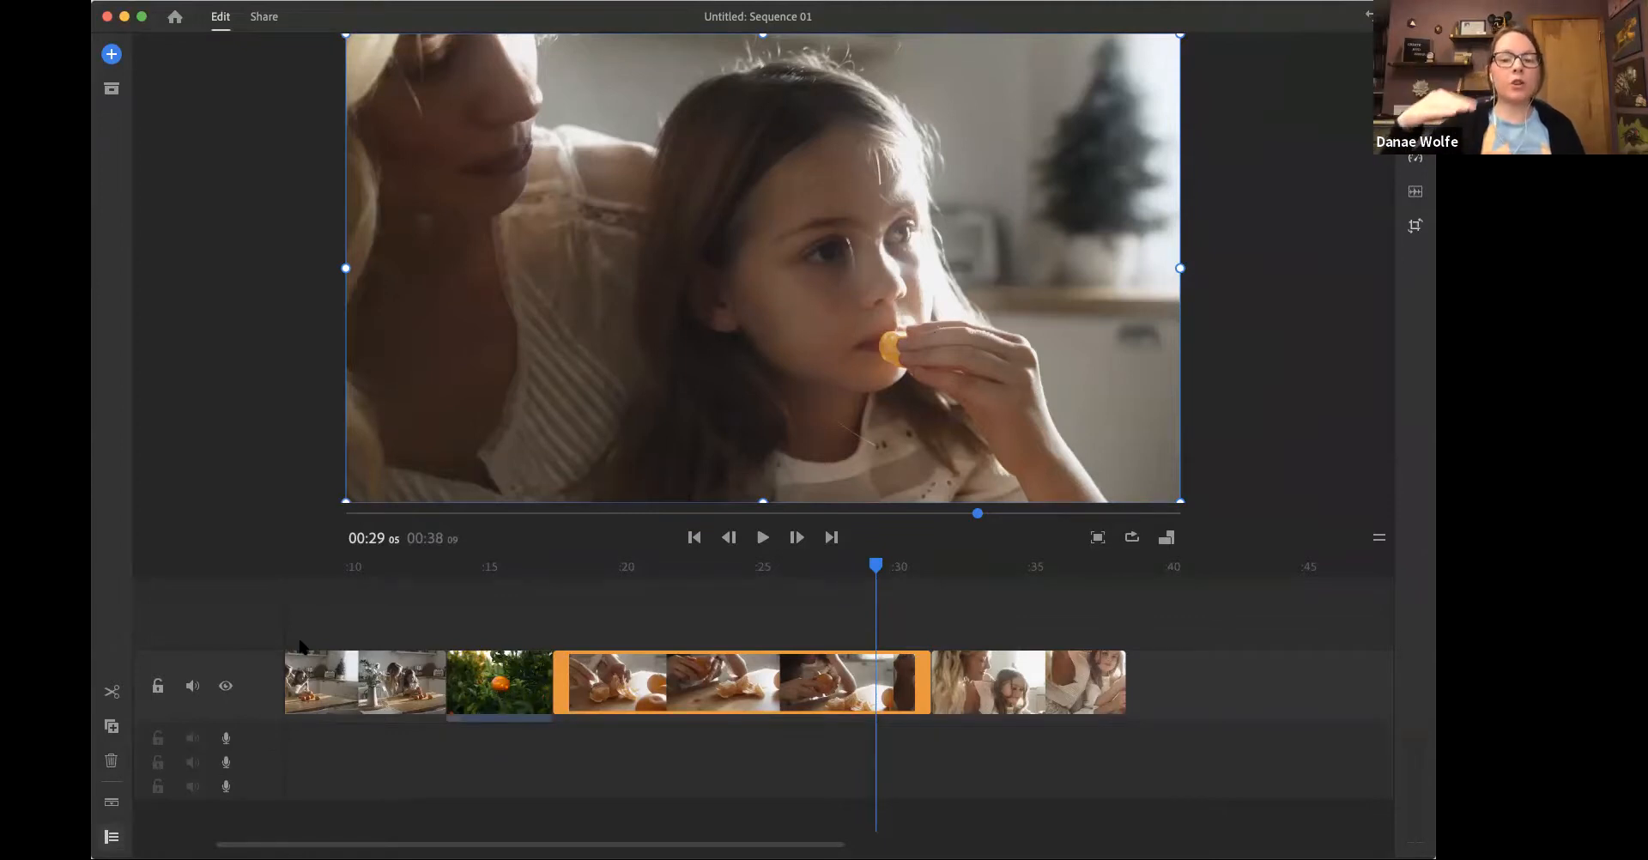
Step: Try stacking the green orange-tree clip above the kitchen clip, restore its original place, and play back the sequence
left_click_drag(490, 686, 319, 633)
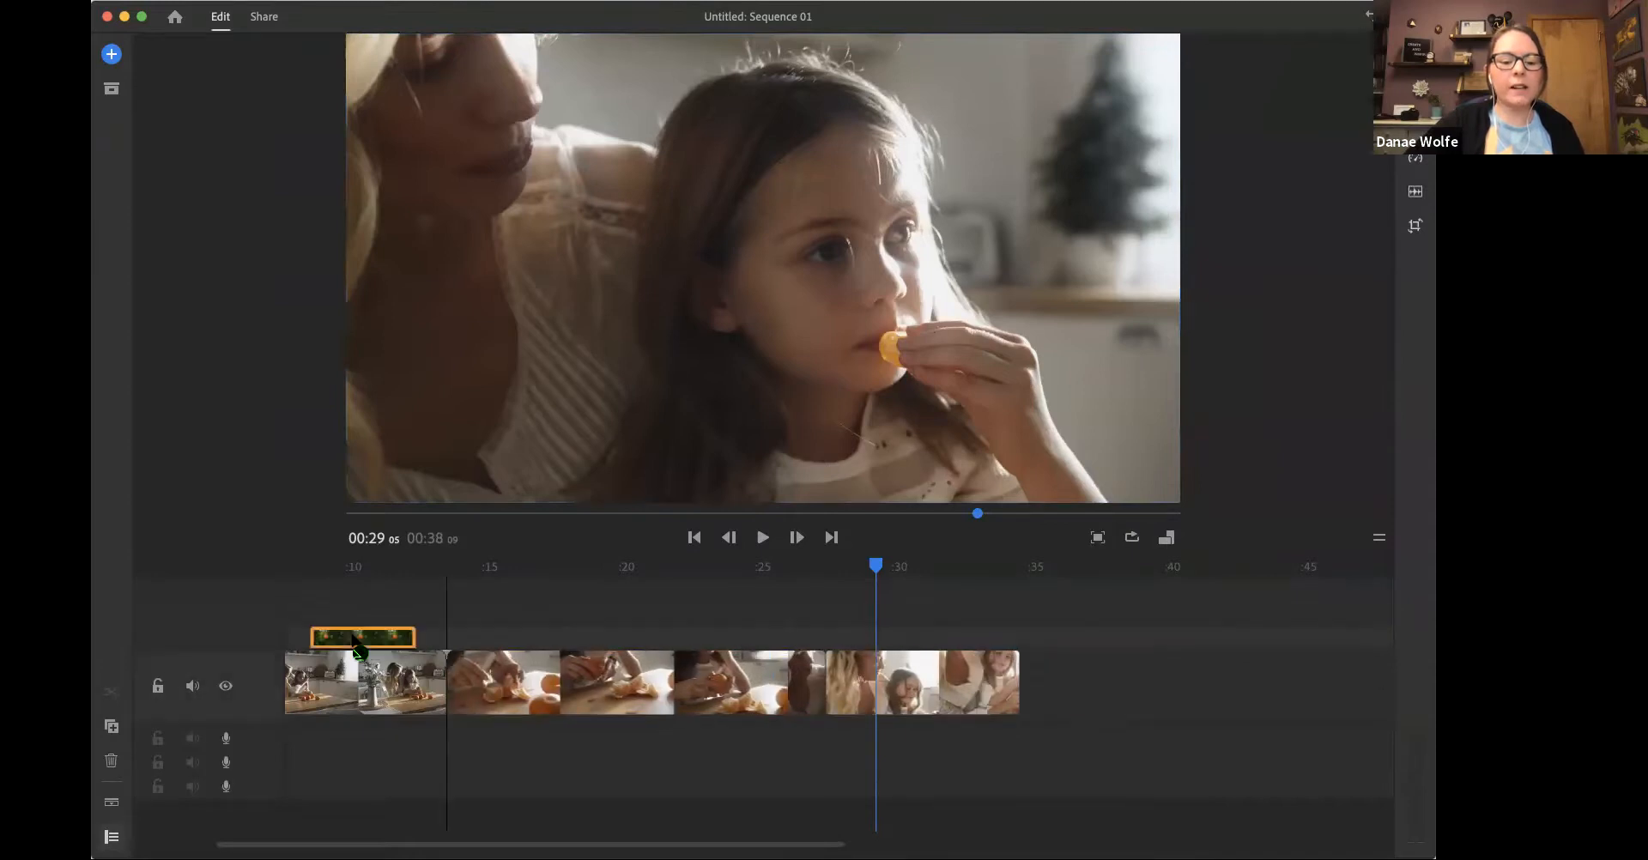
left_click(292, 560)
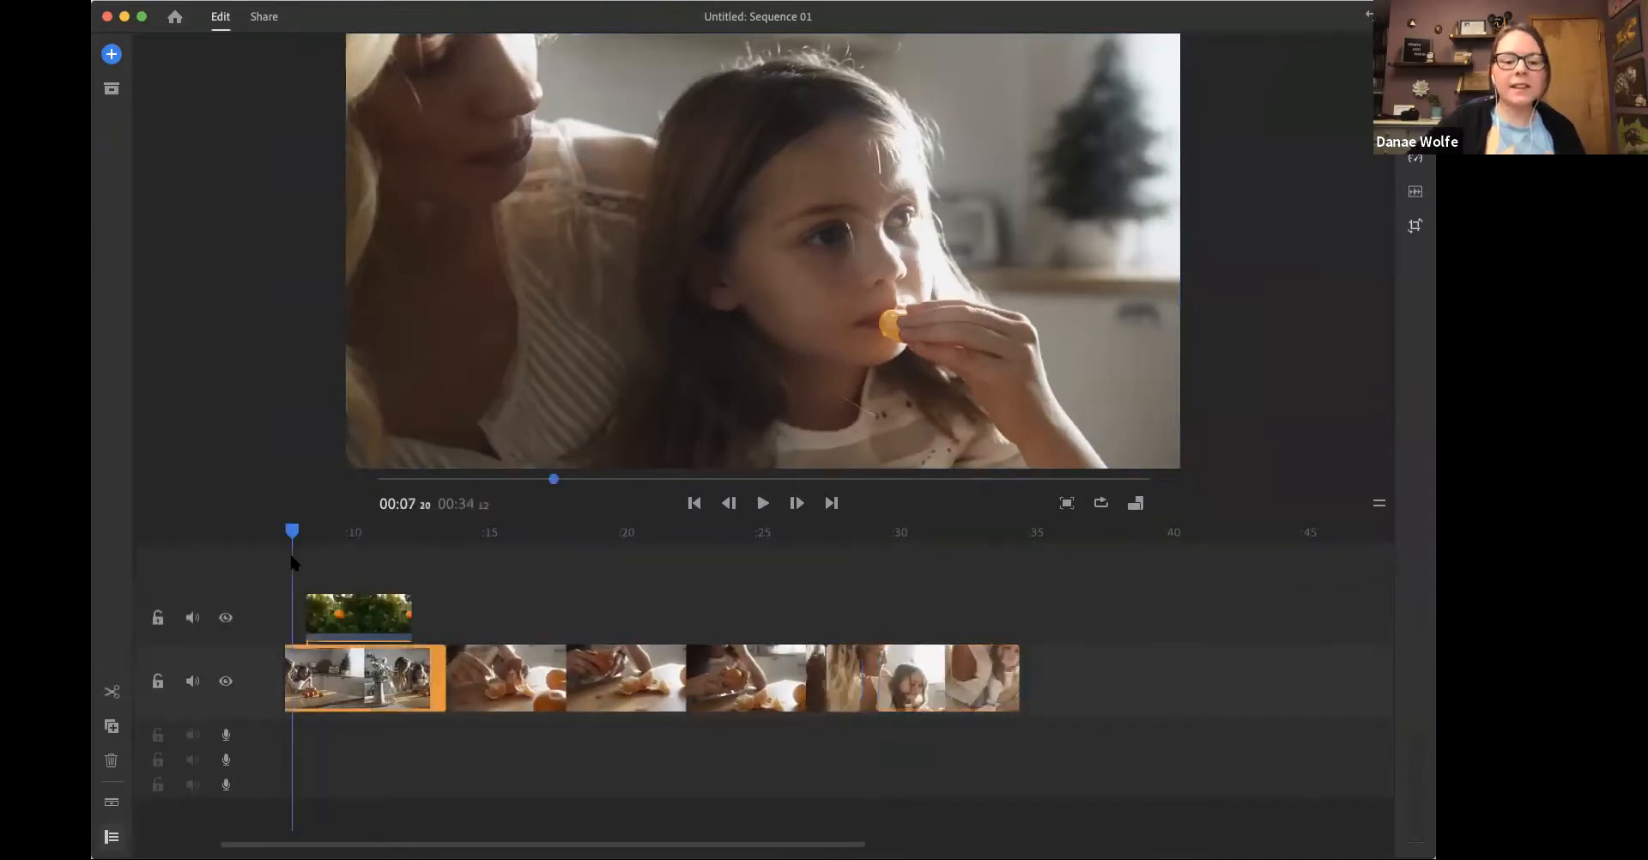
key("space")
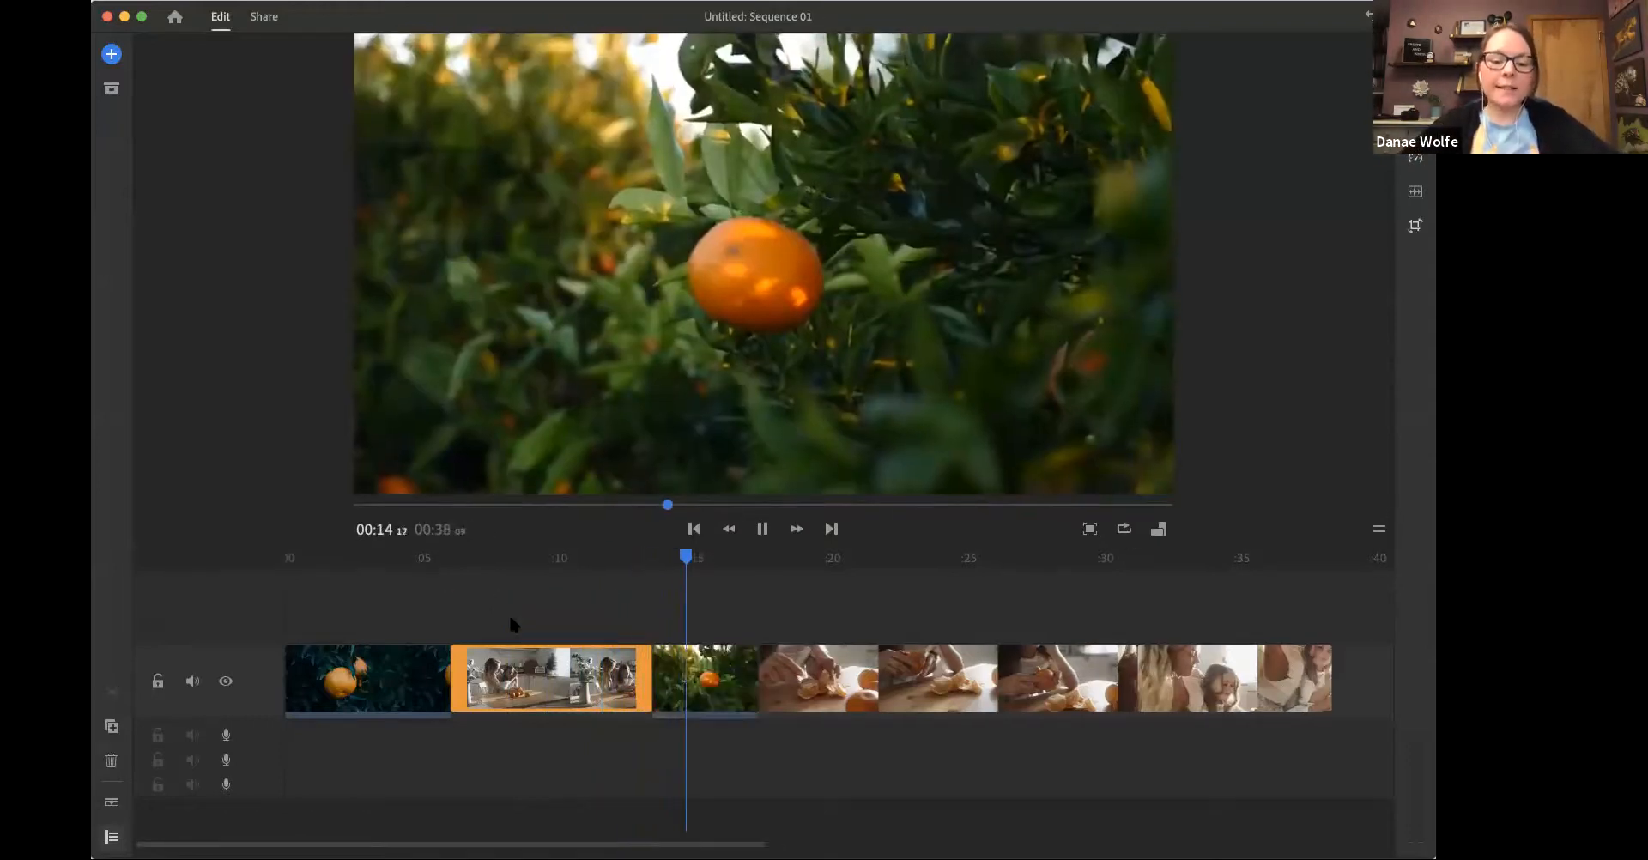
key("space")
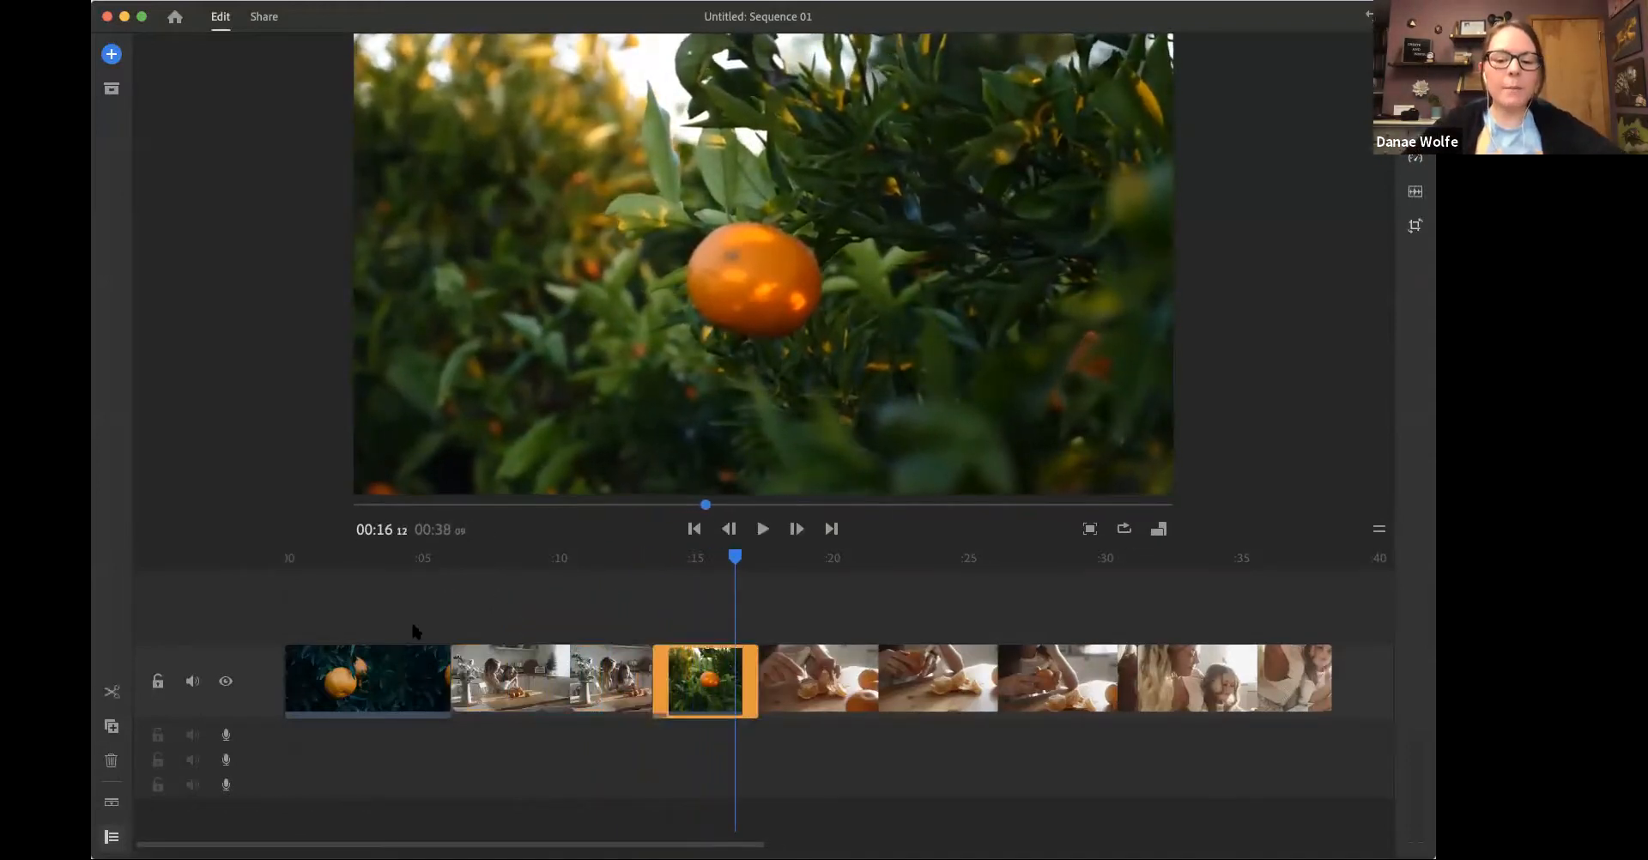
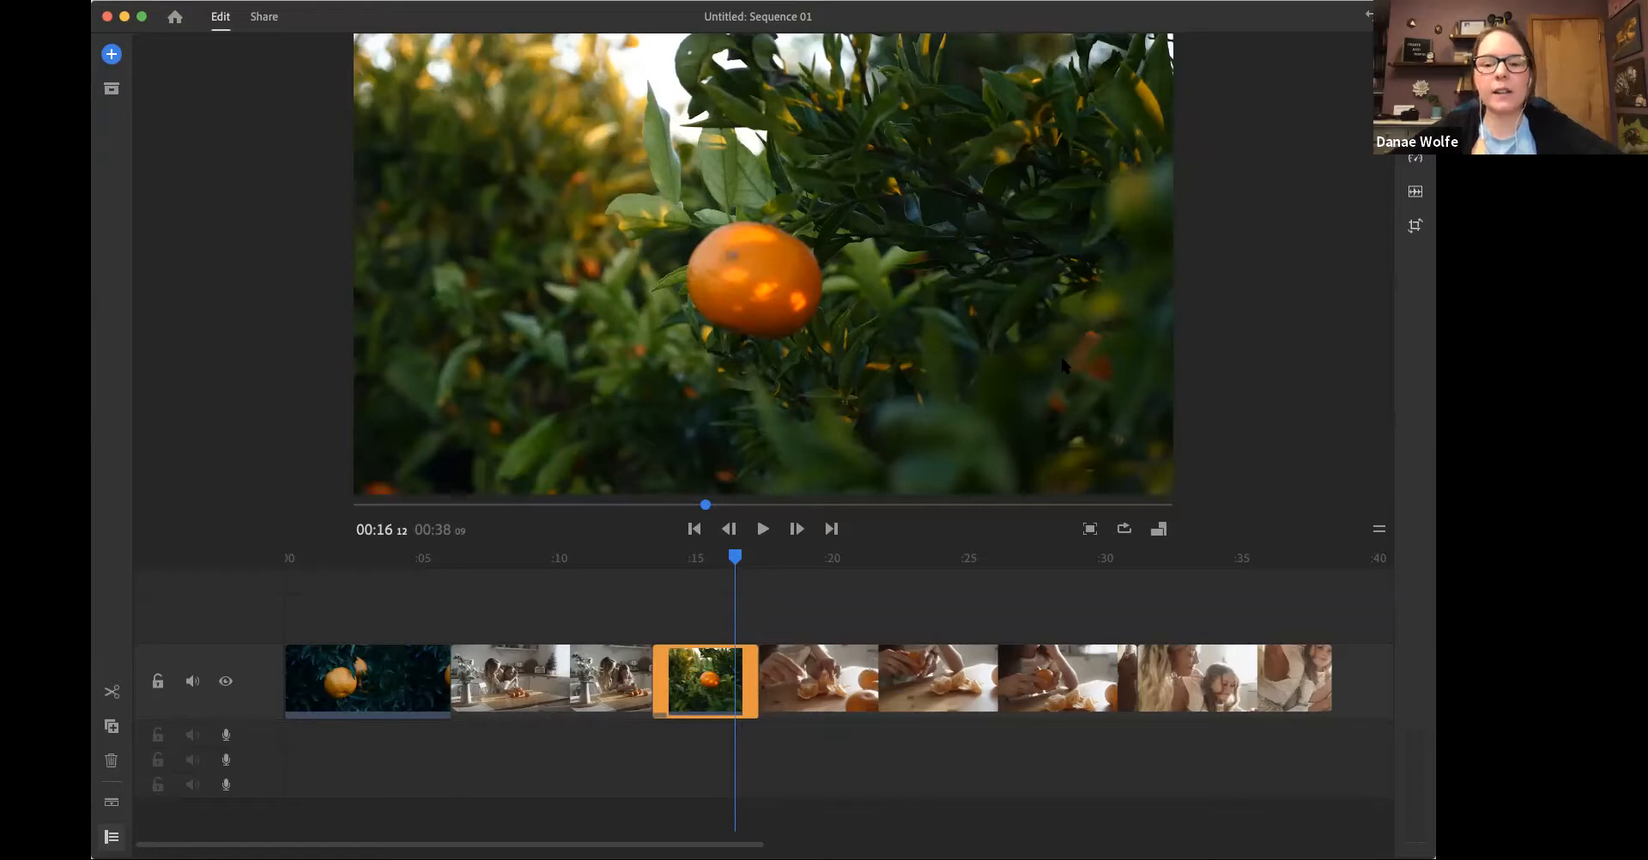
Step: Move the playhead back into the first dark orange-tree clip and expand the audio of the timeline clips
left_click(700, 505)
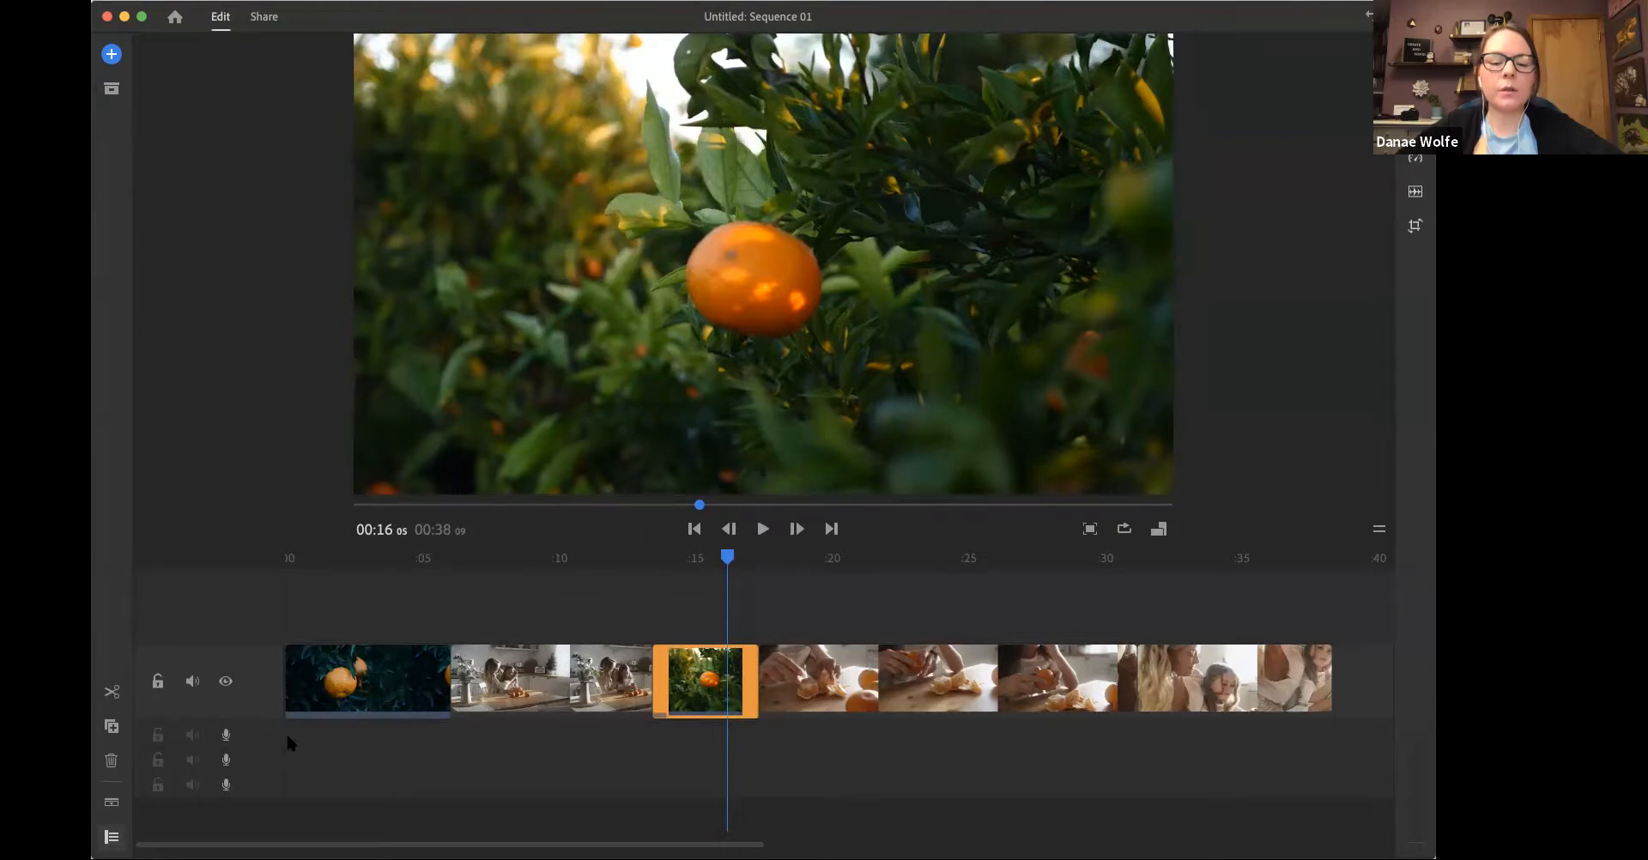
left_click_drag(728, 558, 412, 564)
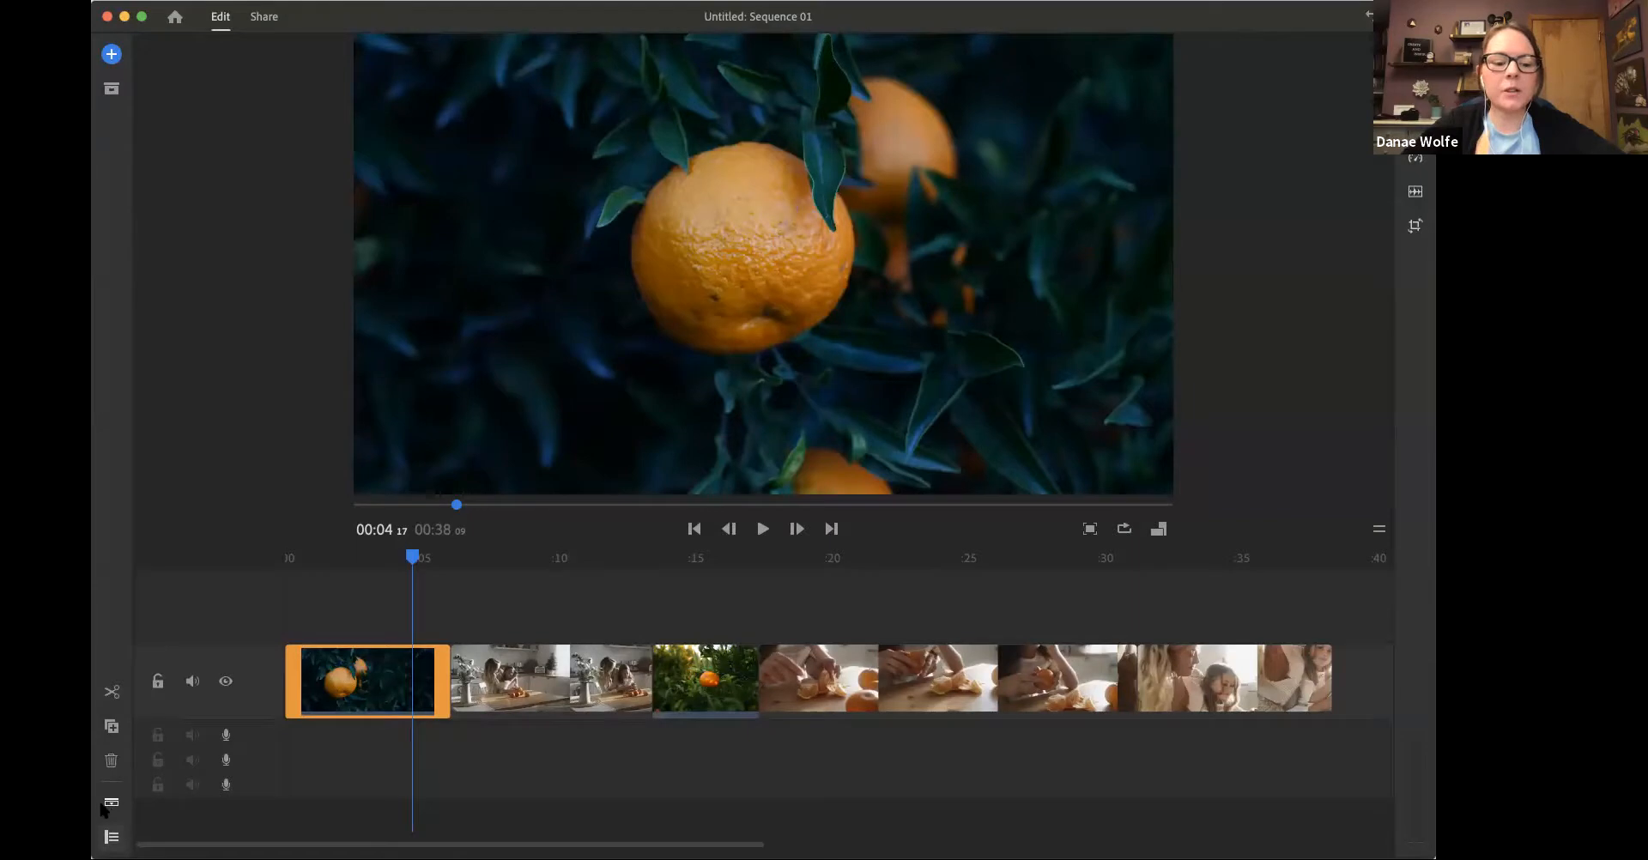
left_click(110, 804)
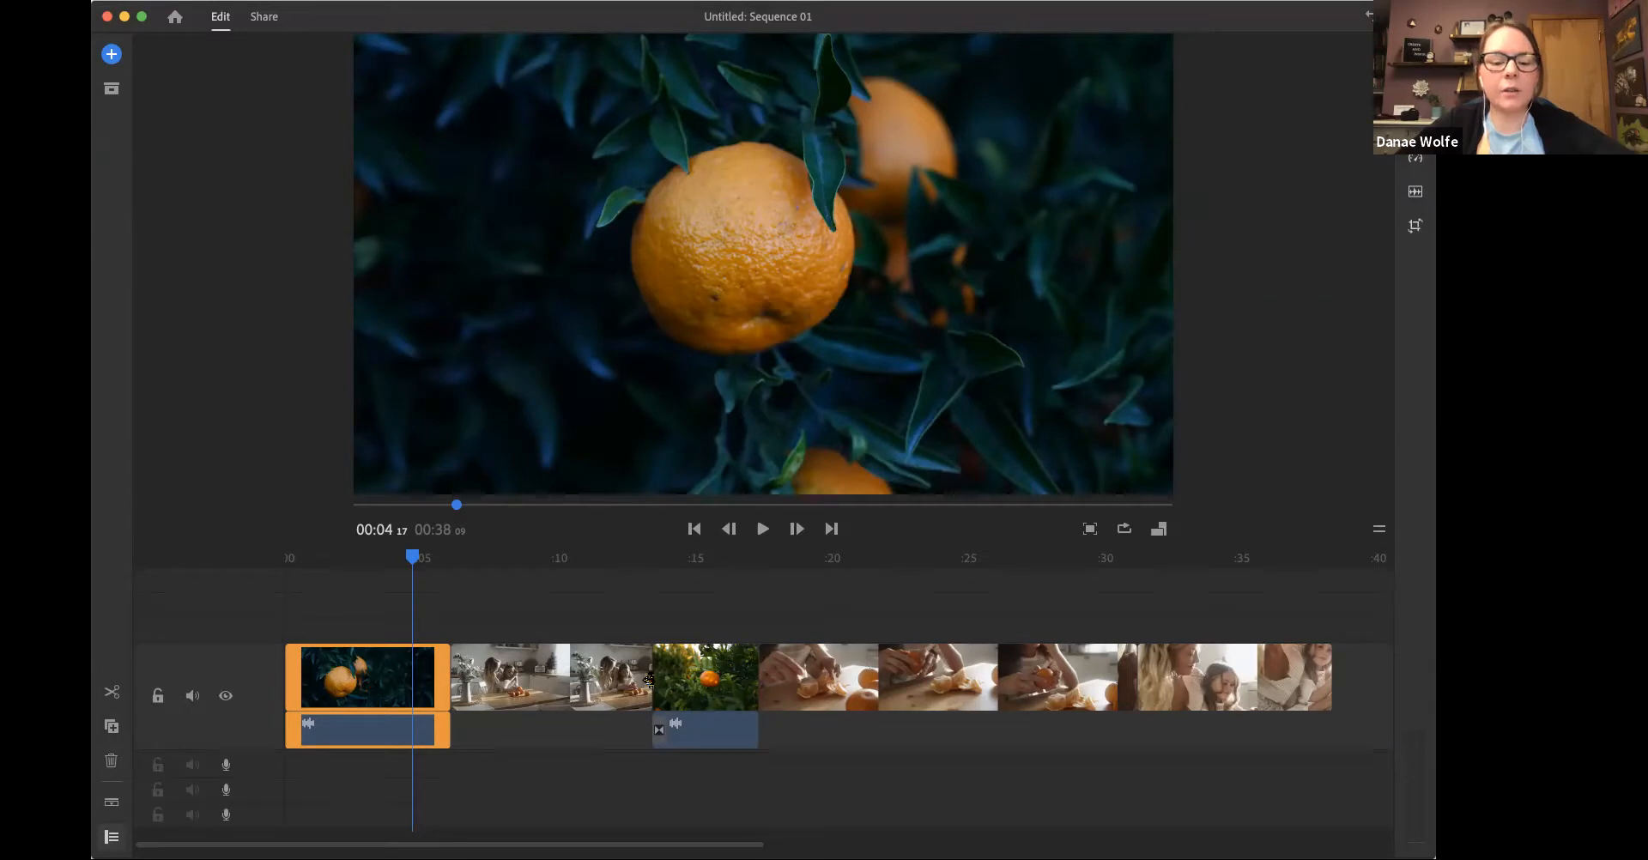
Step: Examine the expanded audio portions of the green orange-tree clip and the first dark orange-tree clip
left_click(689, 680)
left_click(713, 731)
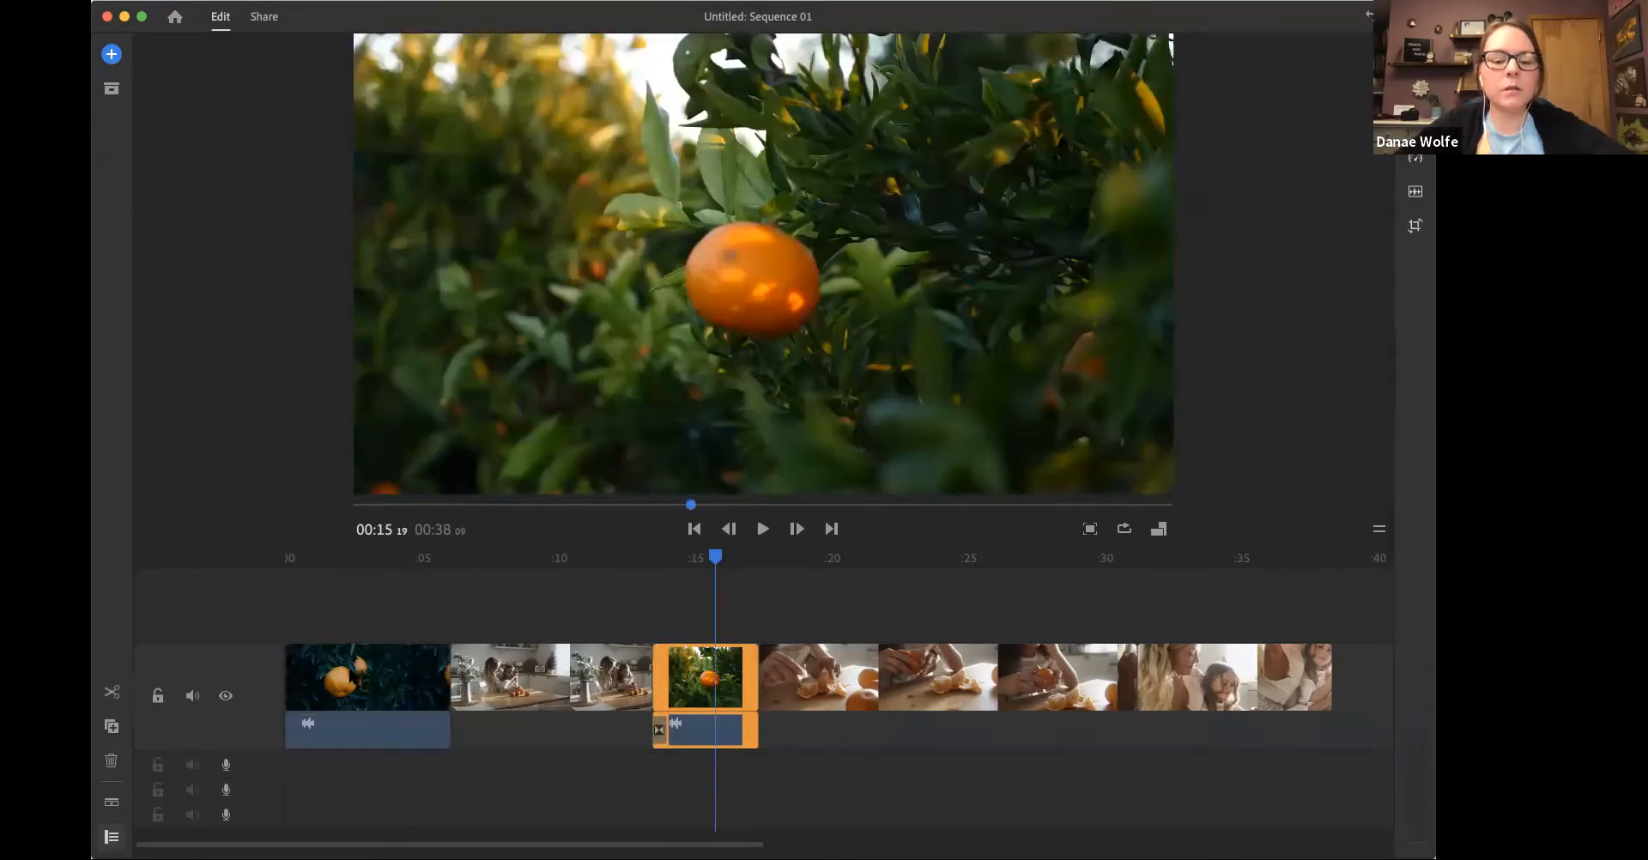
left_click(349, 677)
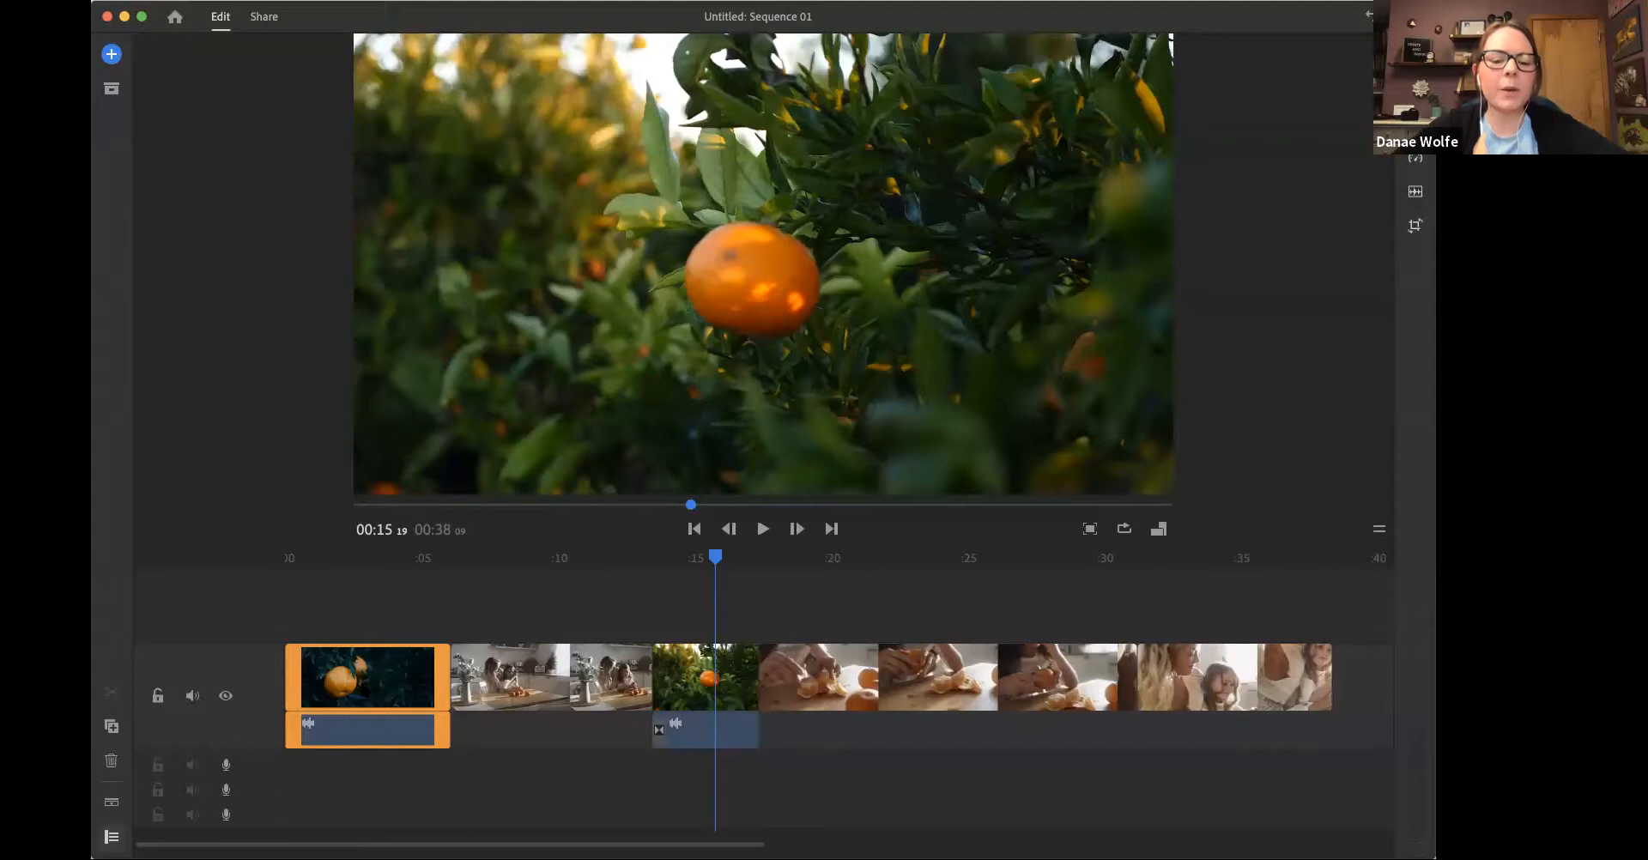
left_click(376, 631)
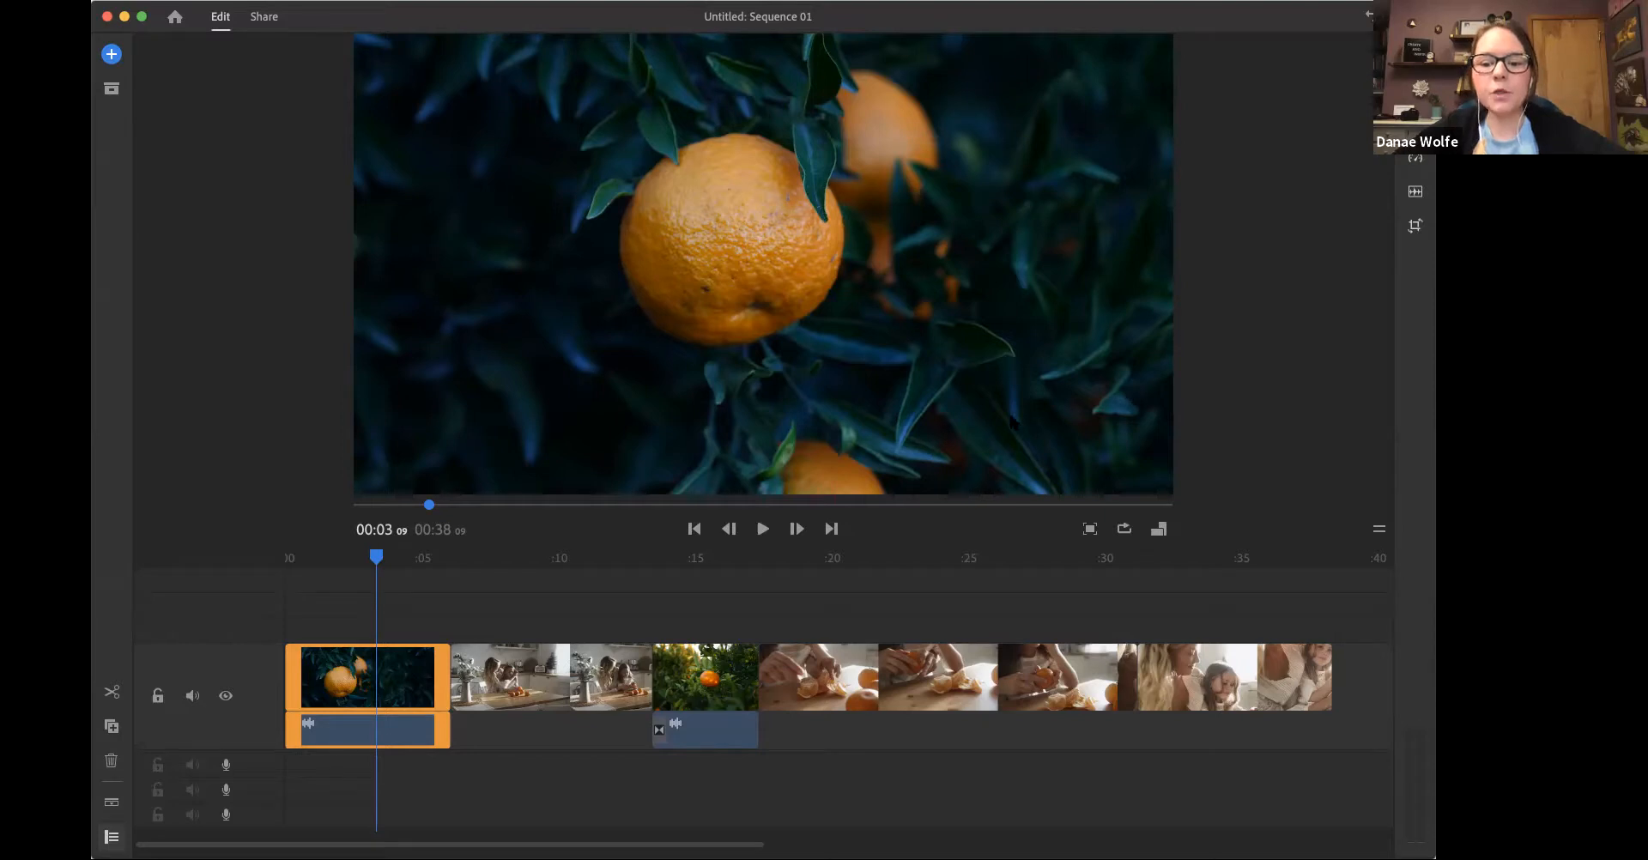
left_click(719, 720)
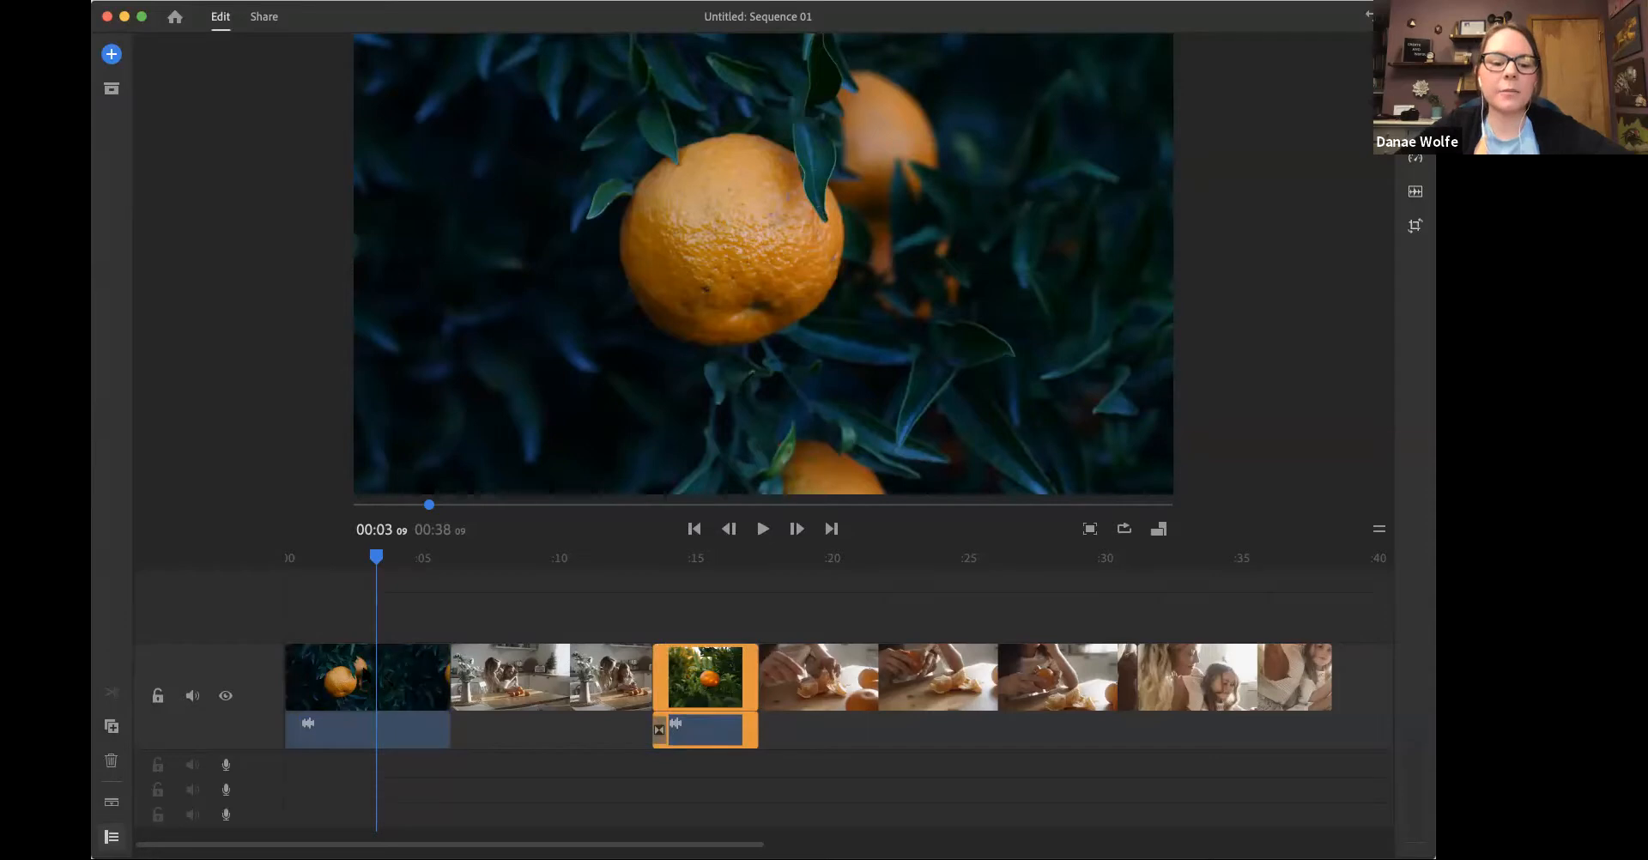
left_click(365, 675)
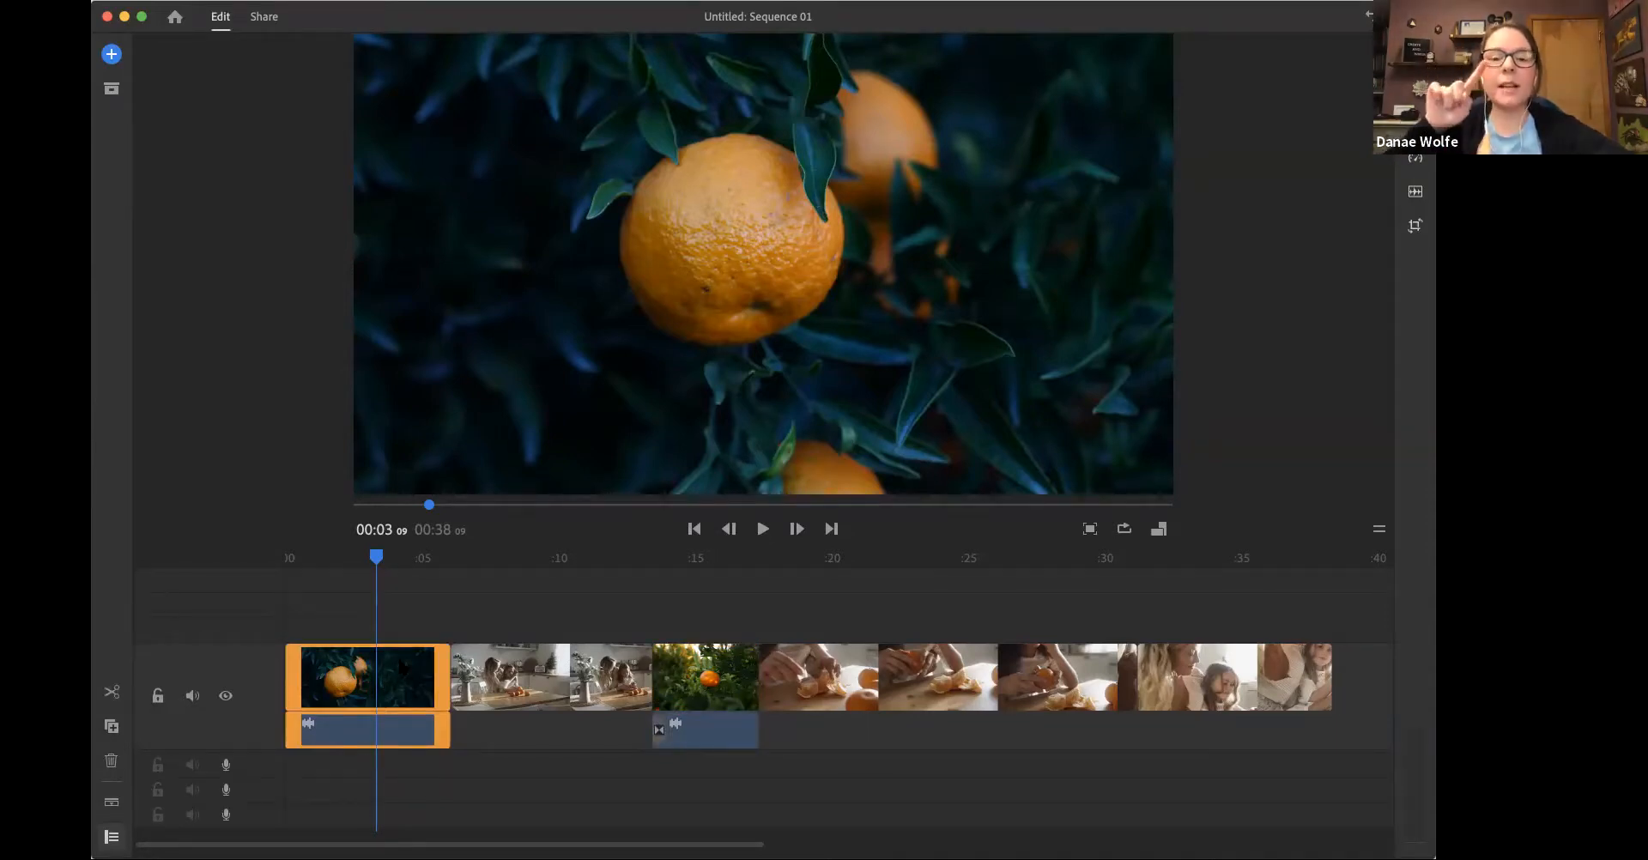
left_click(341, 735)
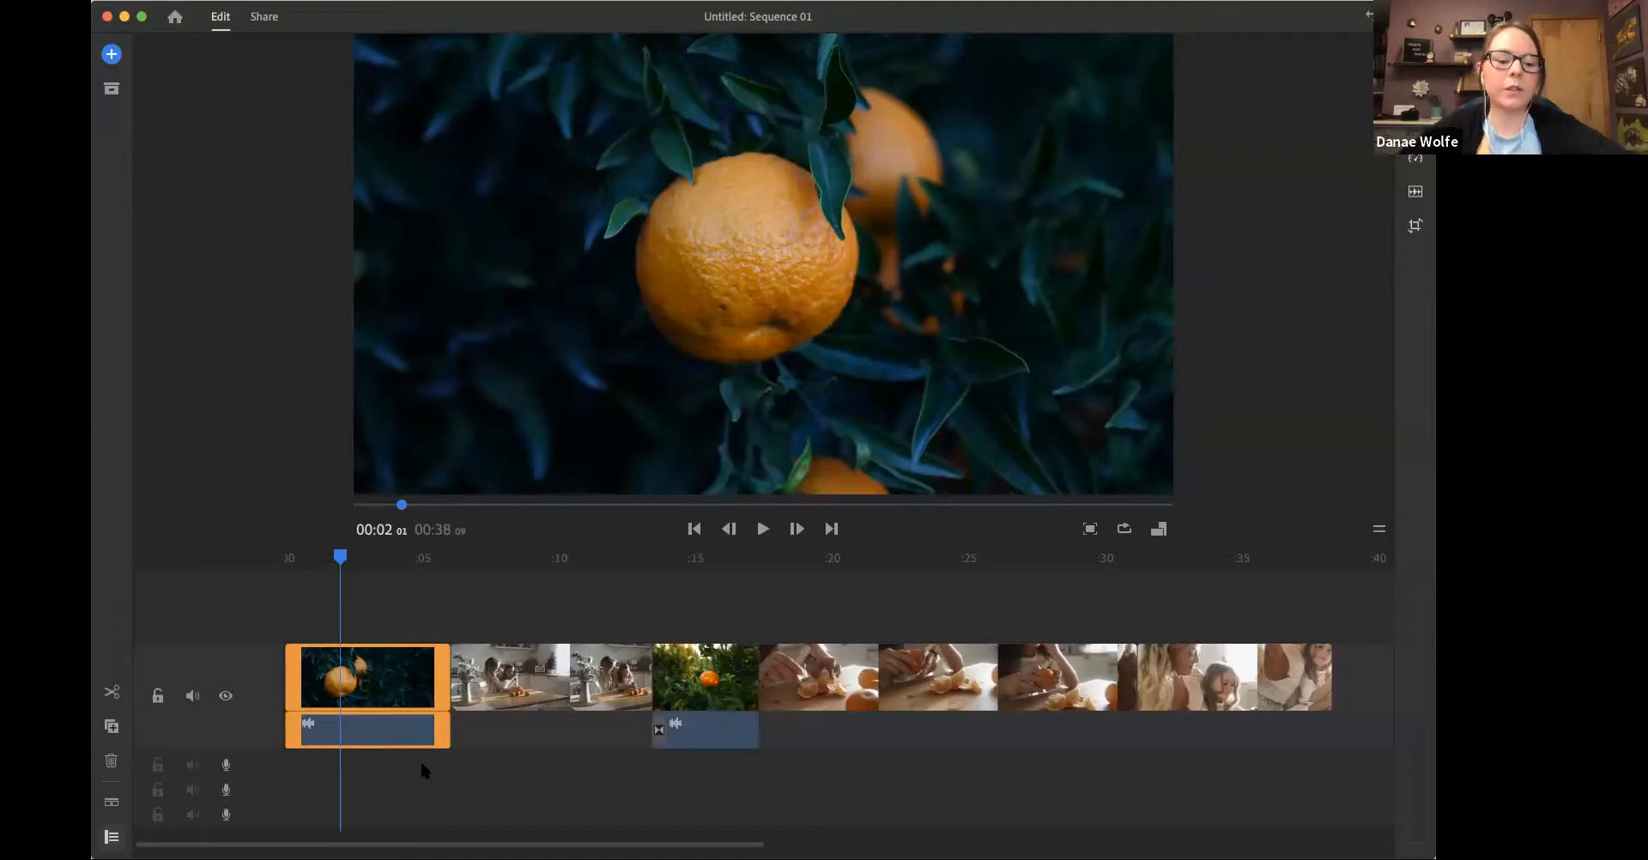
Step: Mute the main track's audio, unmute it, and play the first clip briefly
left_click(191, 695)
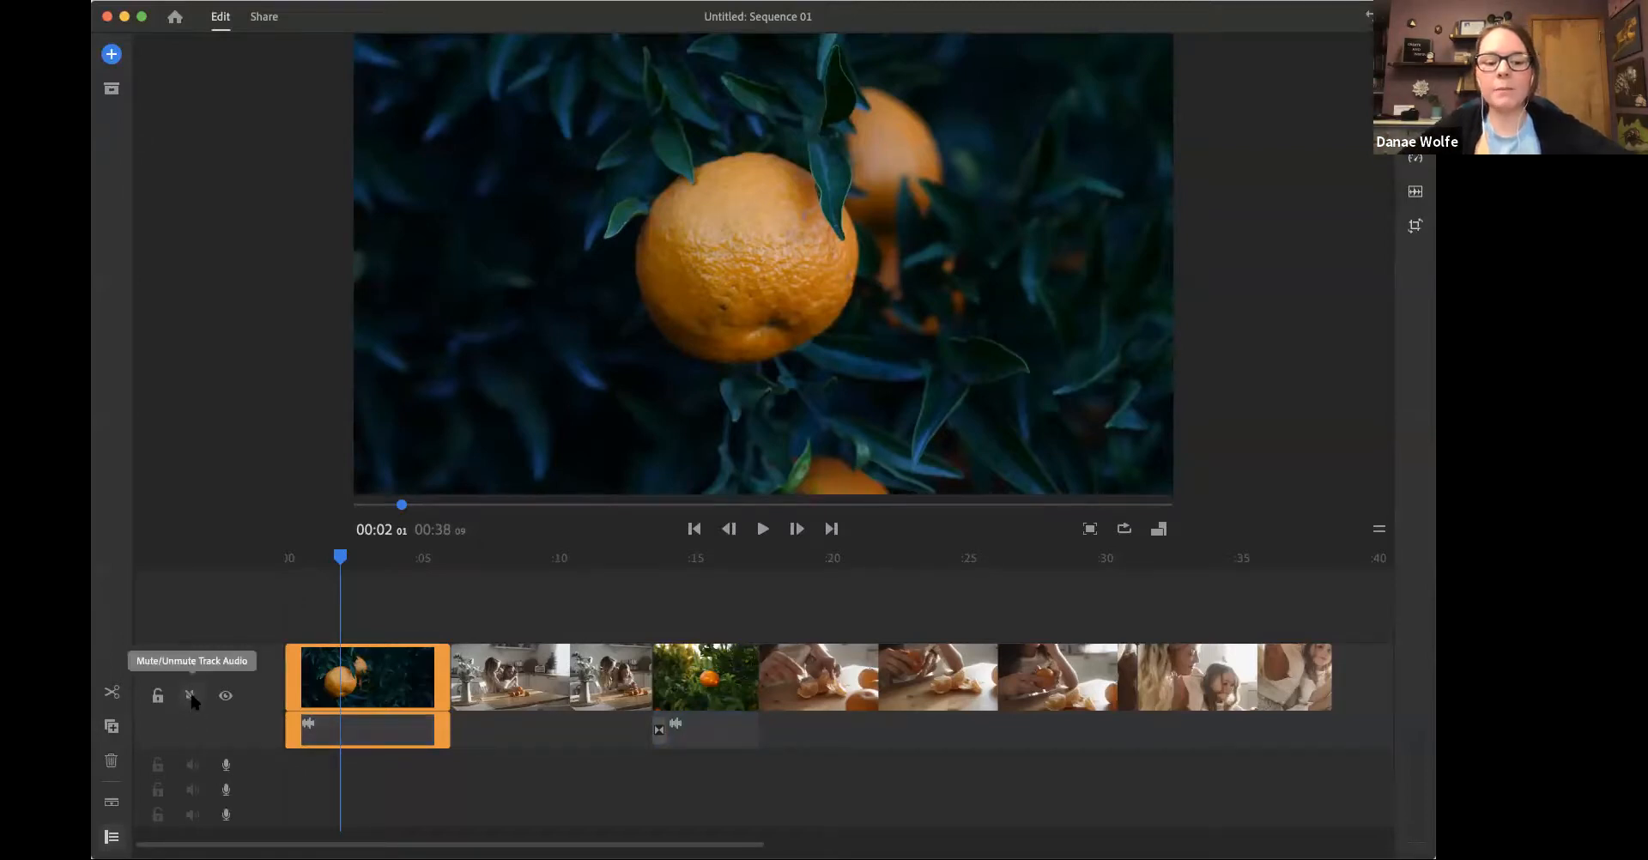
left_click(190, 695)
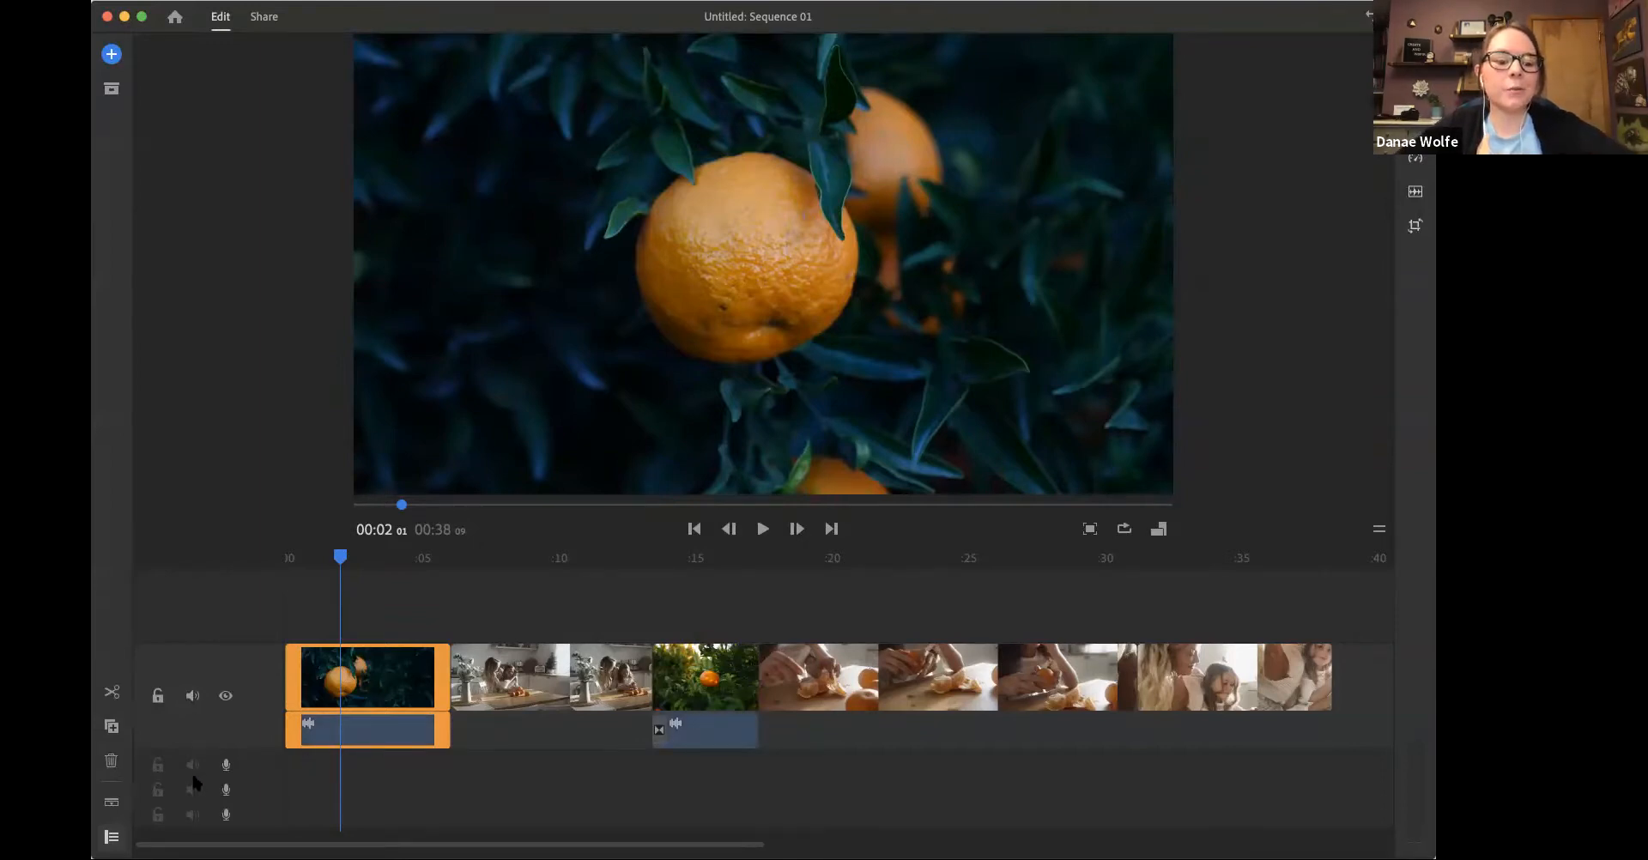
key("space")
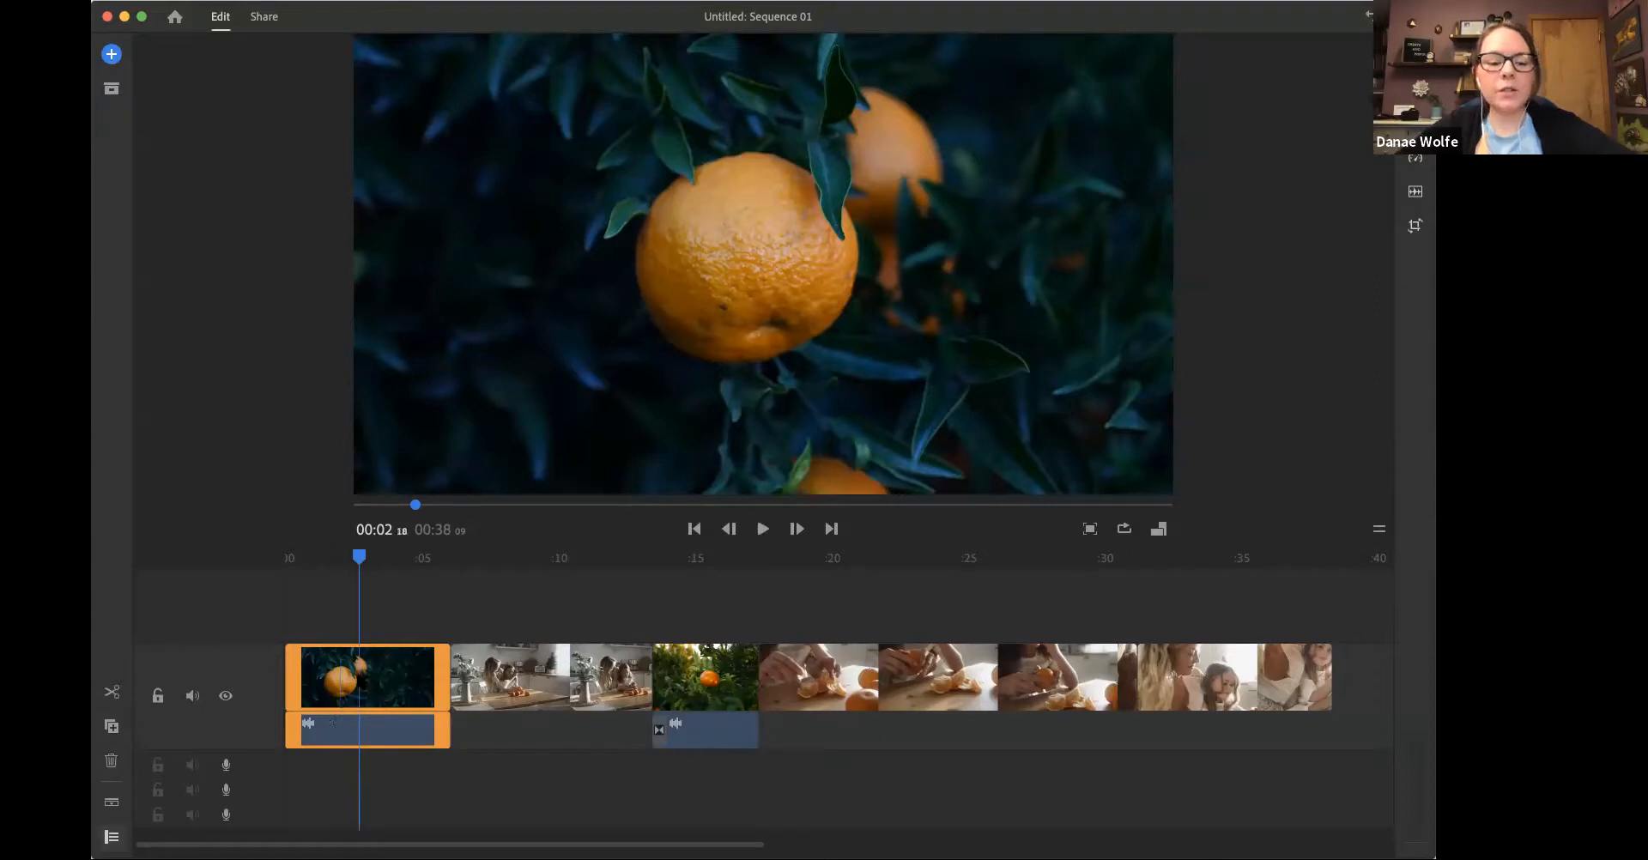
Step: Scrub through the first dark orange-tree clip to preview its frames
left_click(310, 560)
left_click_drag(382, 568, 349, 638)
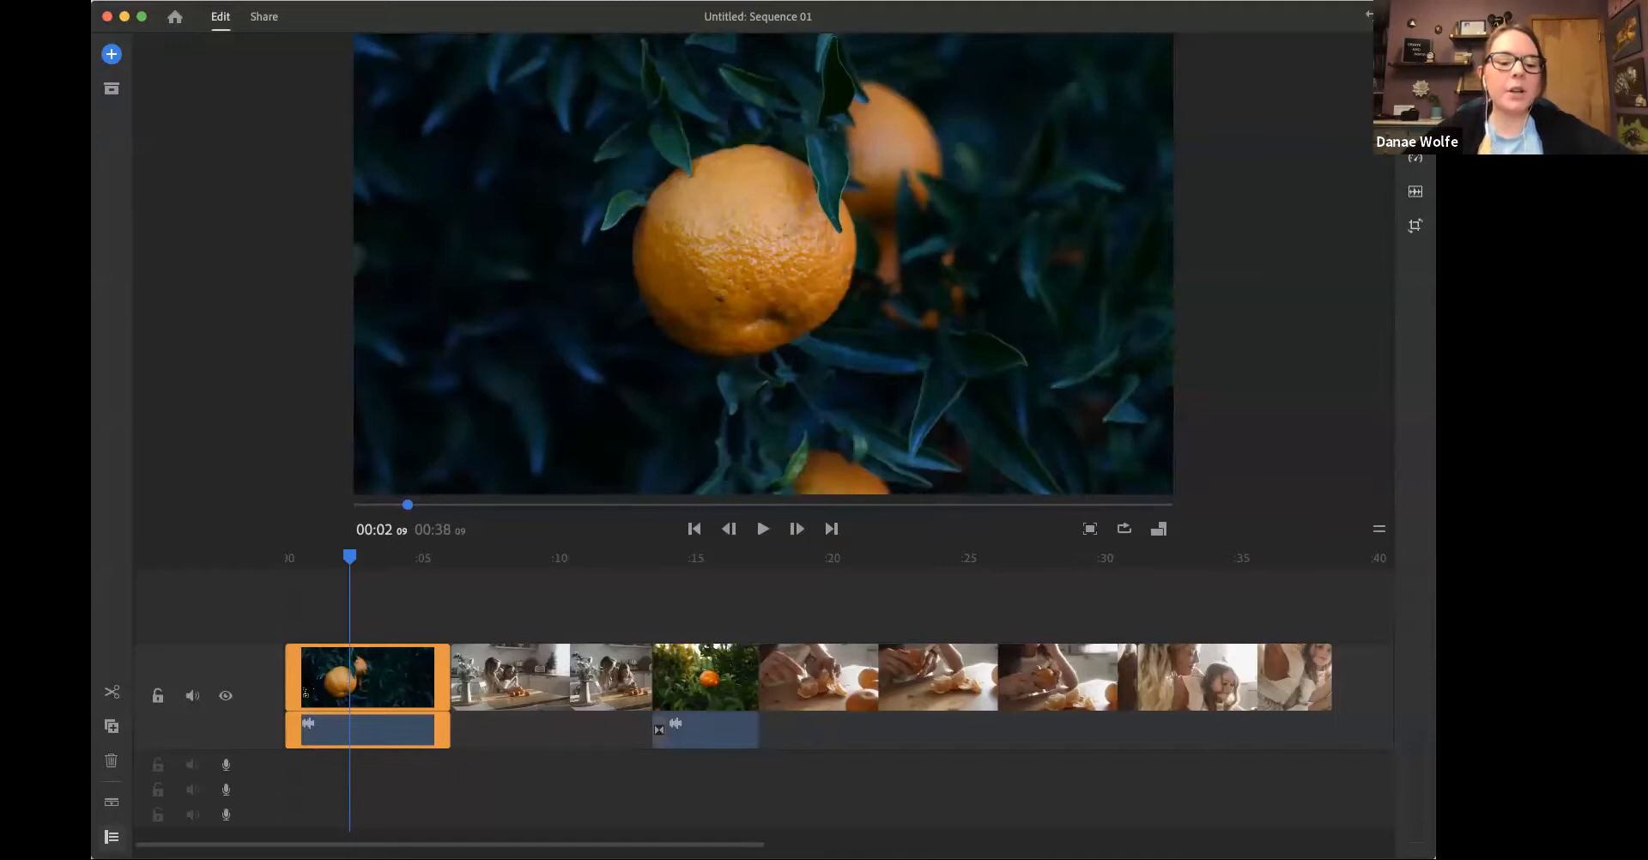
left_click(342, 562)
left_click(361, 565)
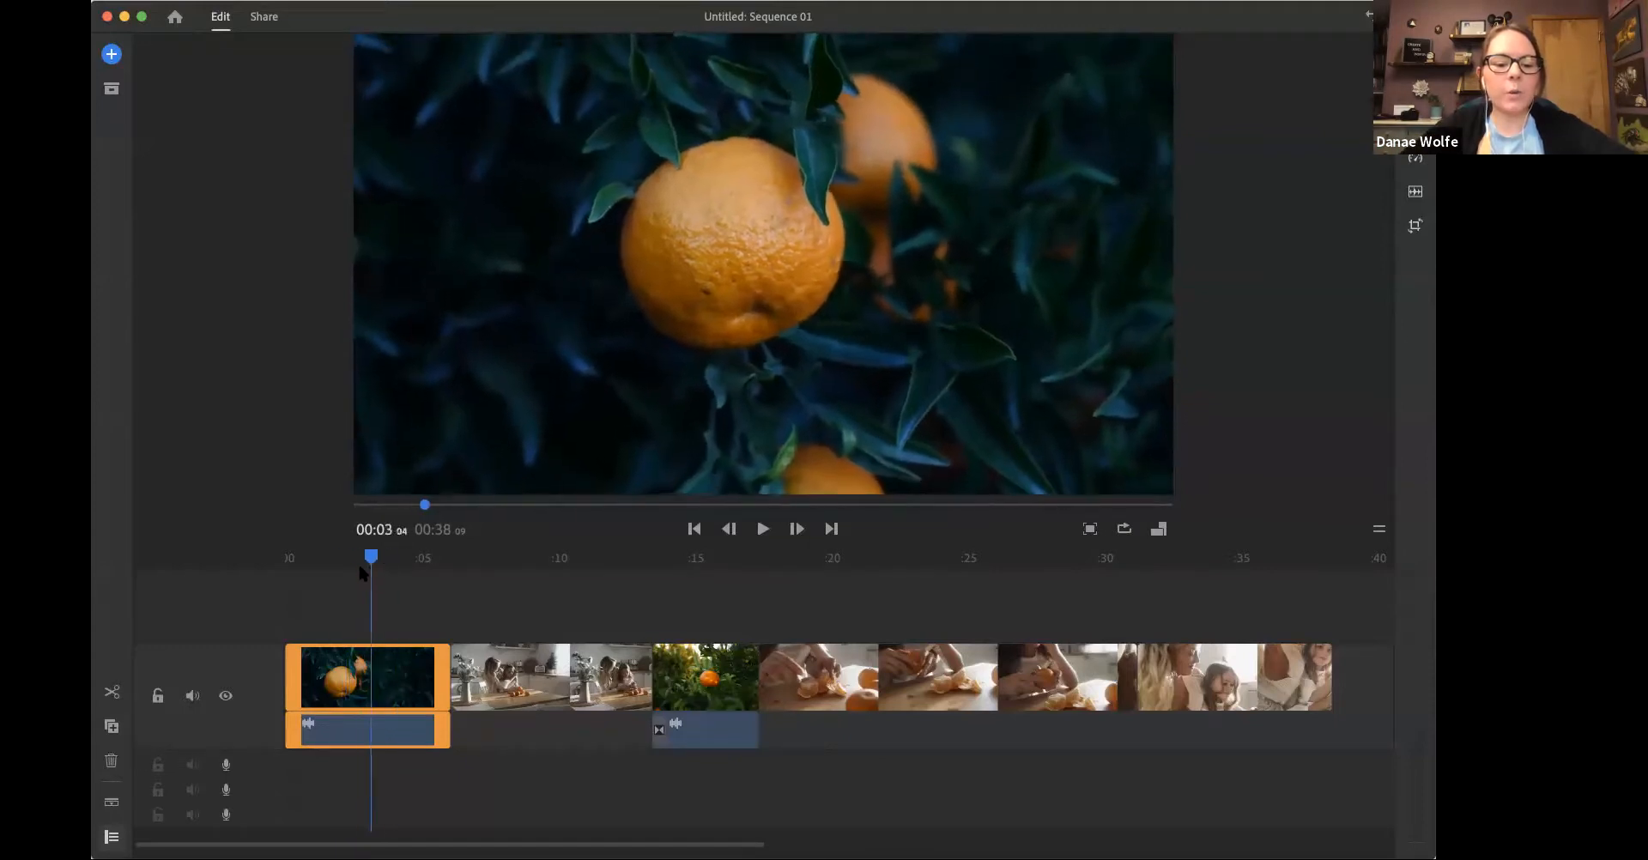
Step: Try splitting the first dark orange-tree clip at the playhead and moving its second part behind the kitchen clip, and undo it
left_click(111, 693)
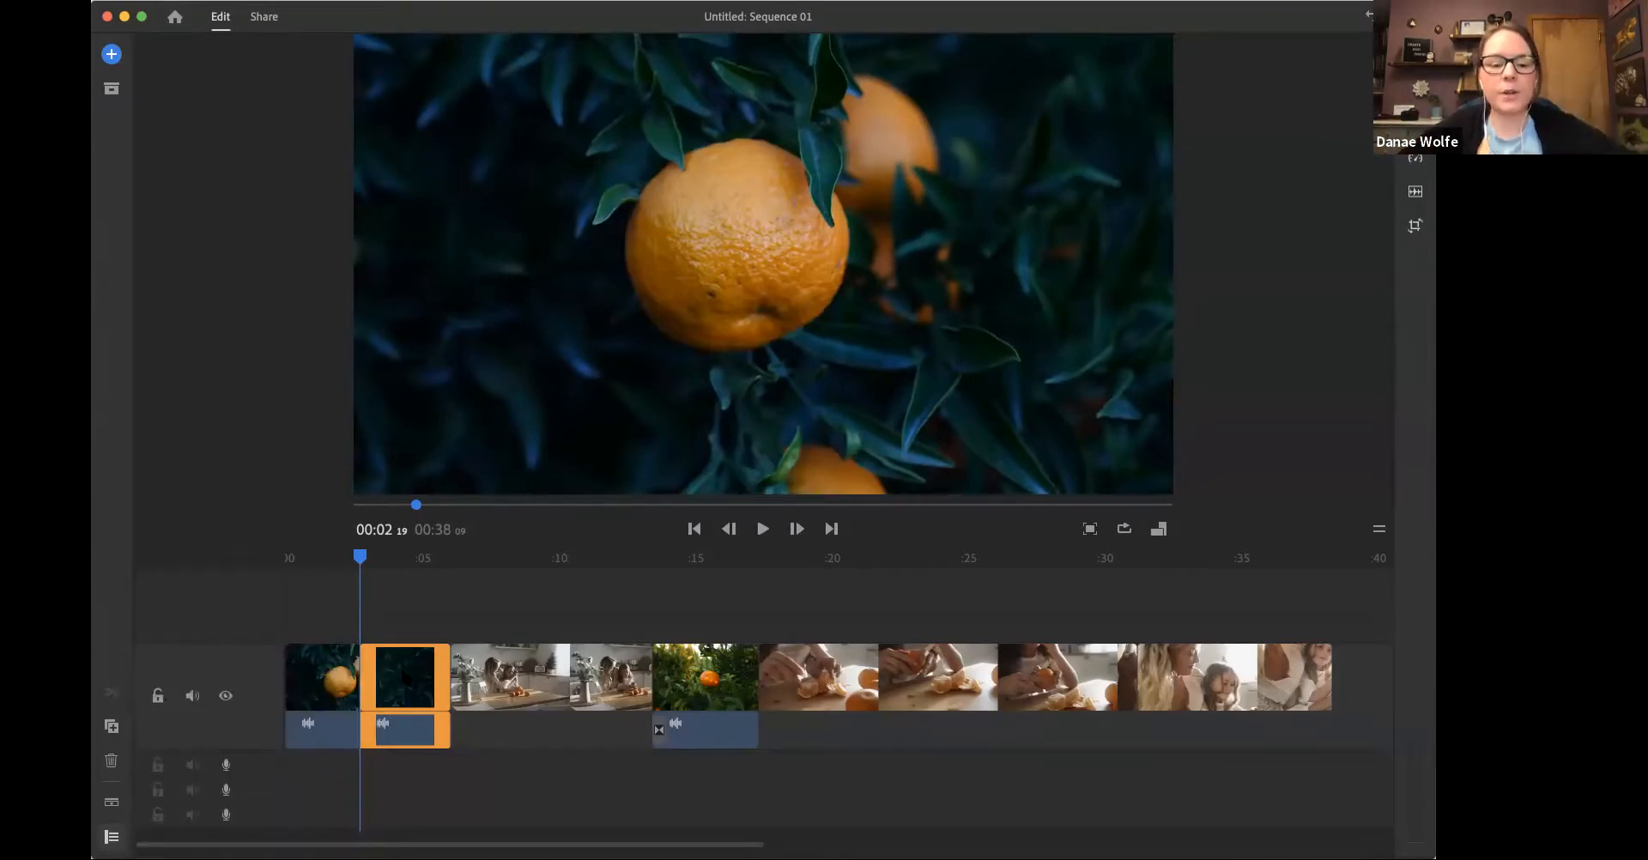
left_click_drag(401, 650, 555, 652)
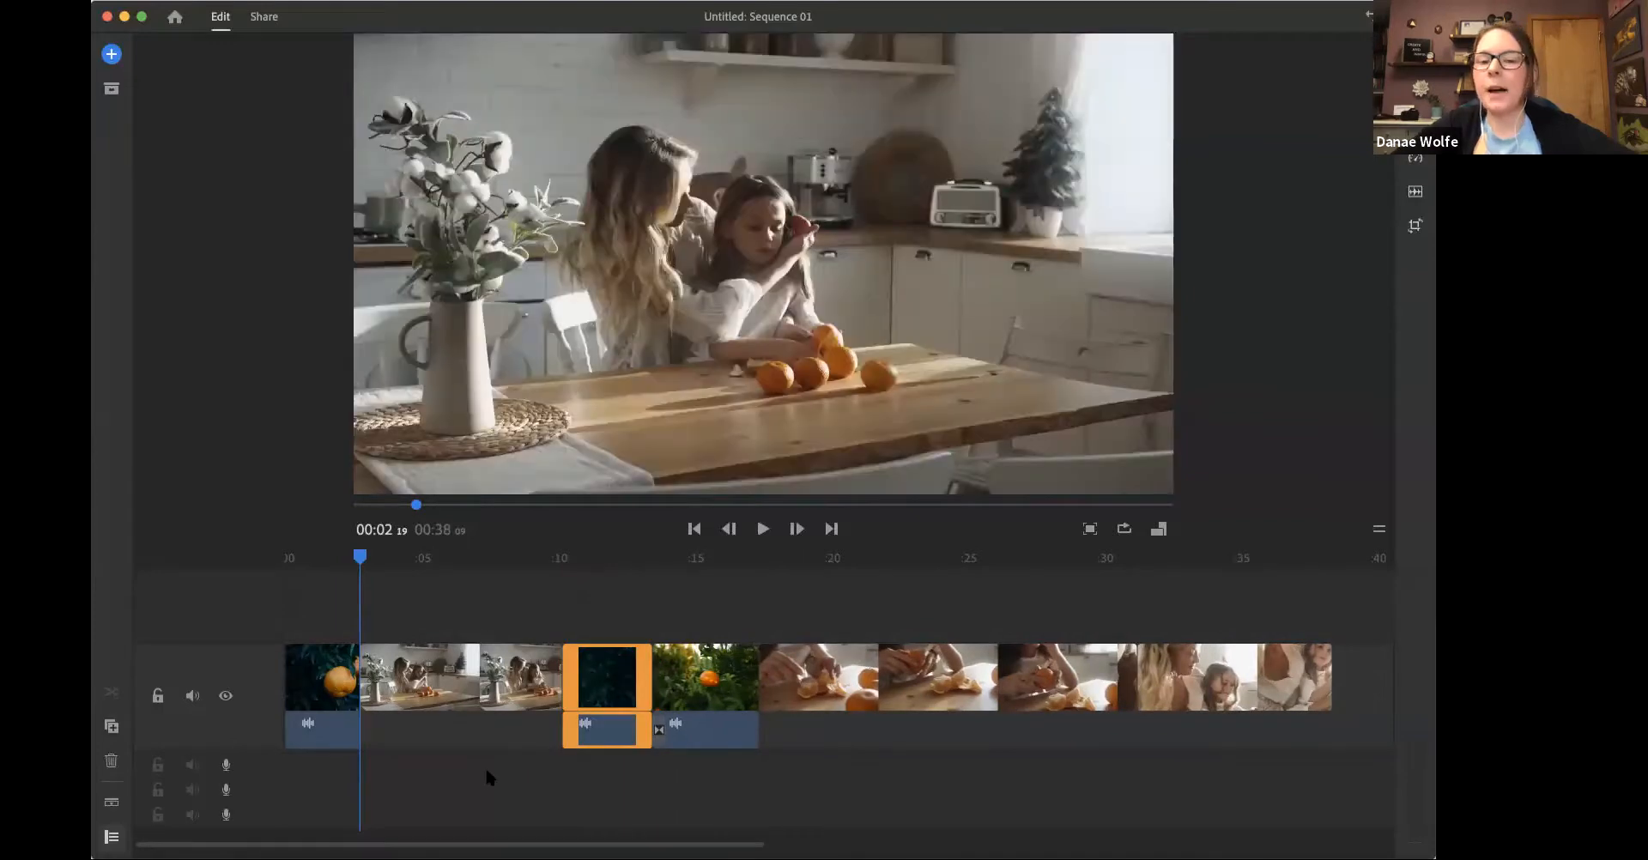
key("super+z")
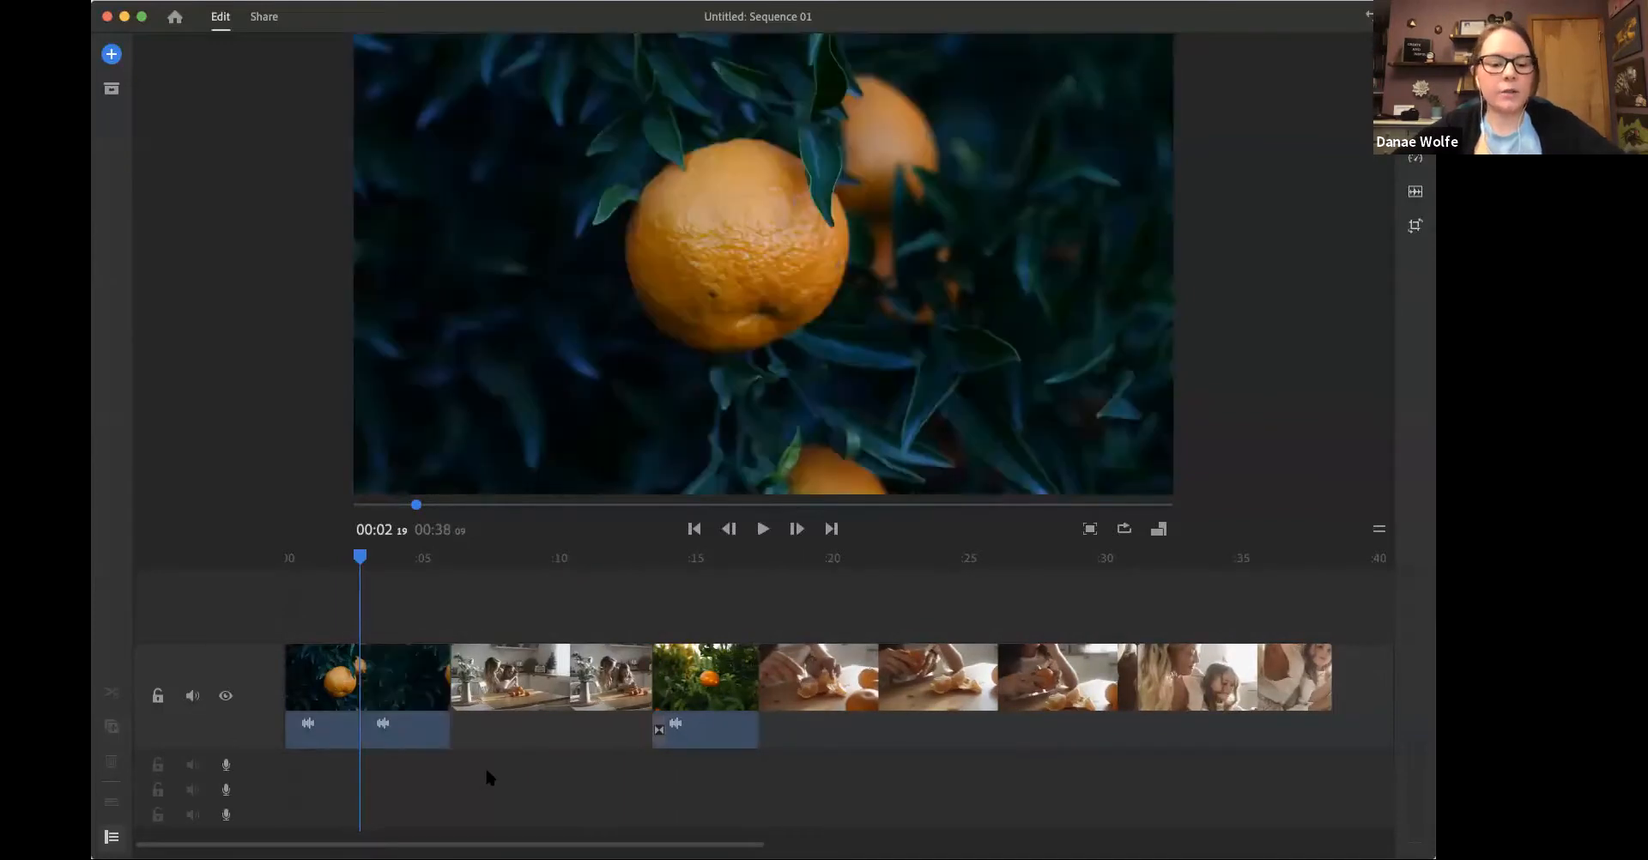
Step: Duplicate the first dark orange-tree clip and delete the copy
left_click(345, 686)
left_click(112, 726)
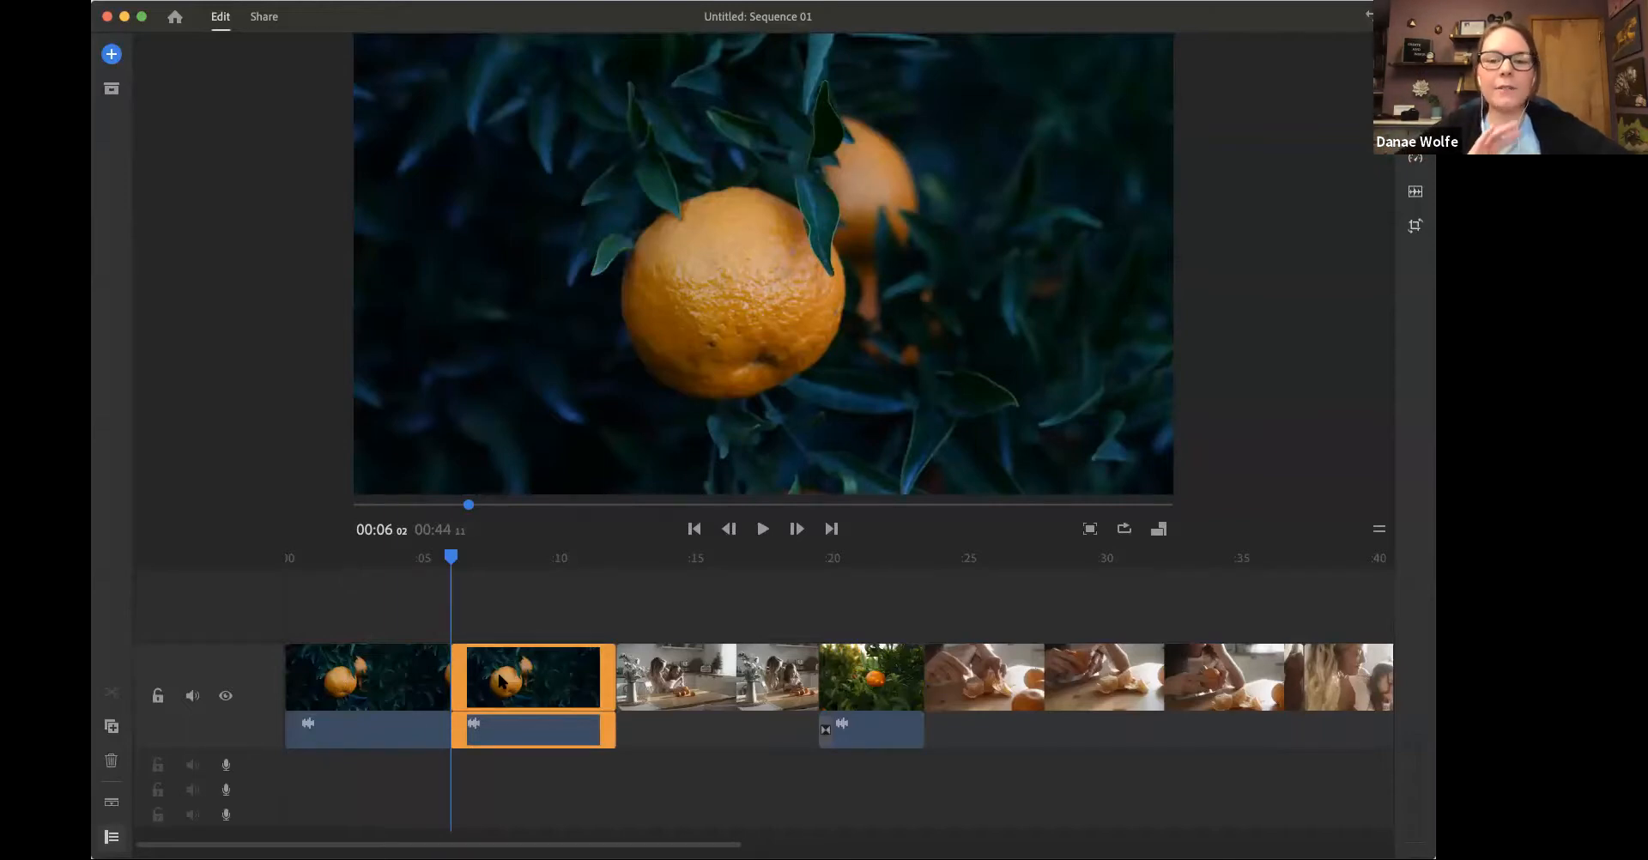
left_click(110, 760)
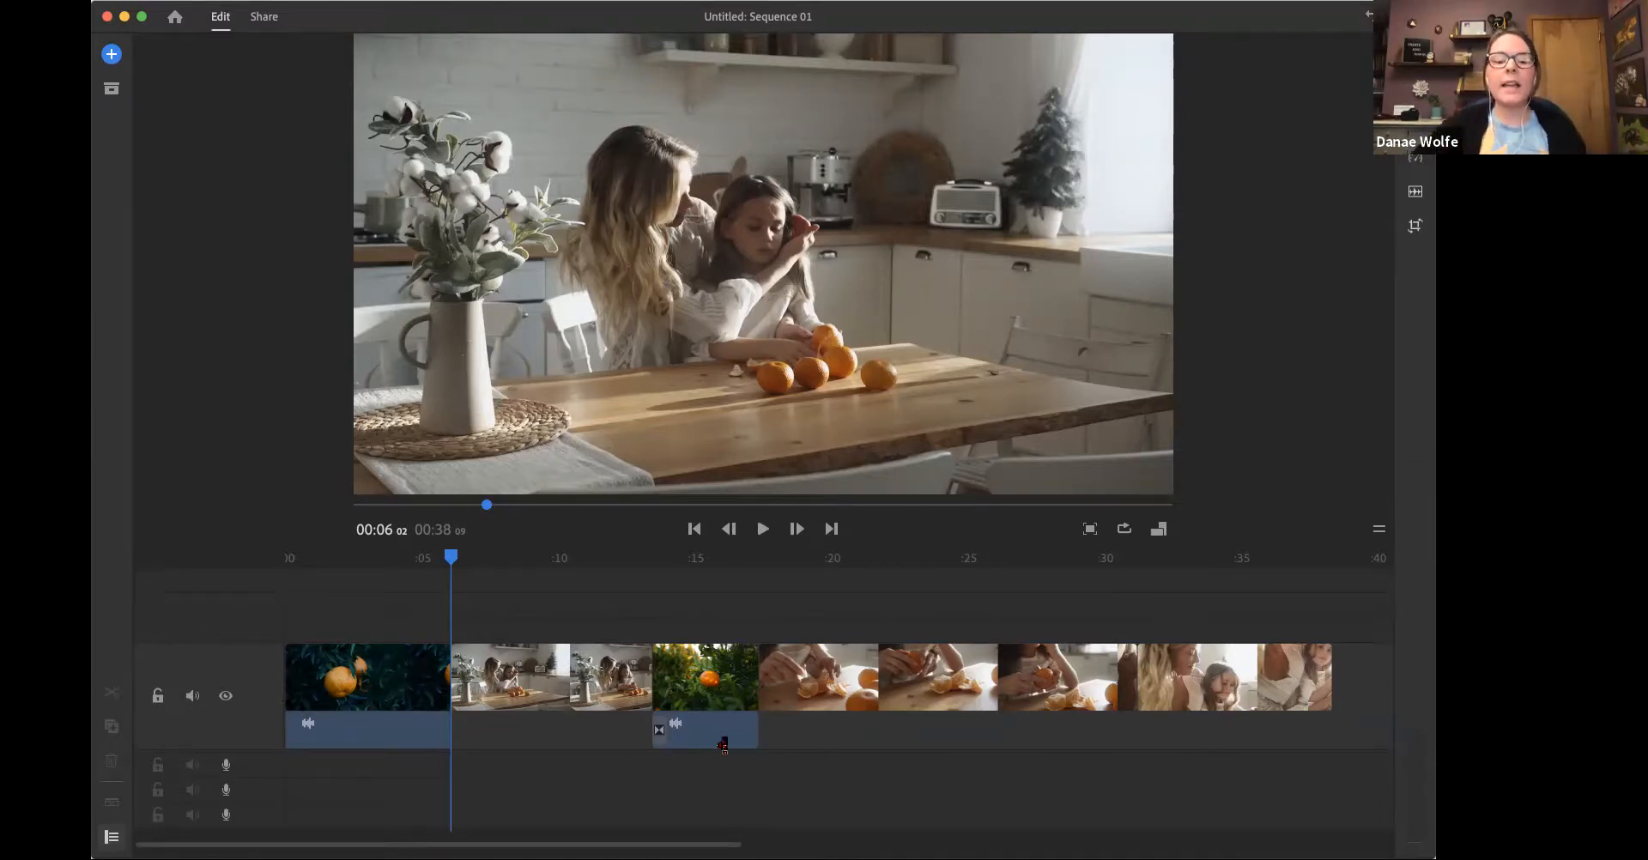
Step: Try stacking the green orange-tree clip on a track above the first clip, undo back to the duplicated clip, and delete the duplicate
left_click_drag(717, 678, 403, 630)
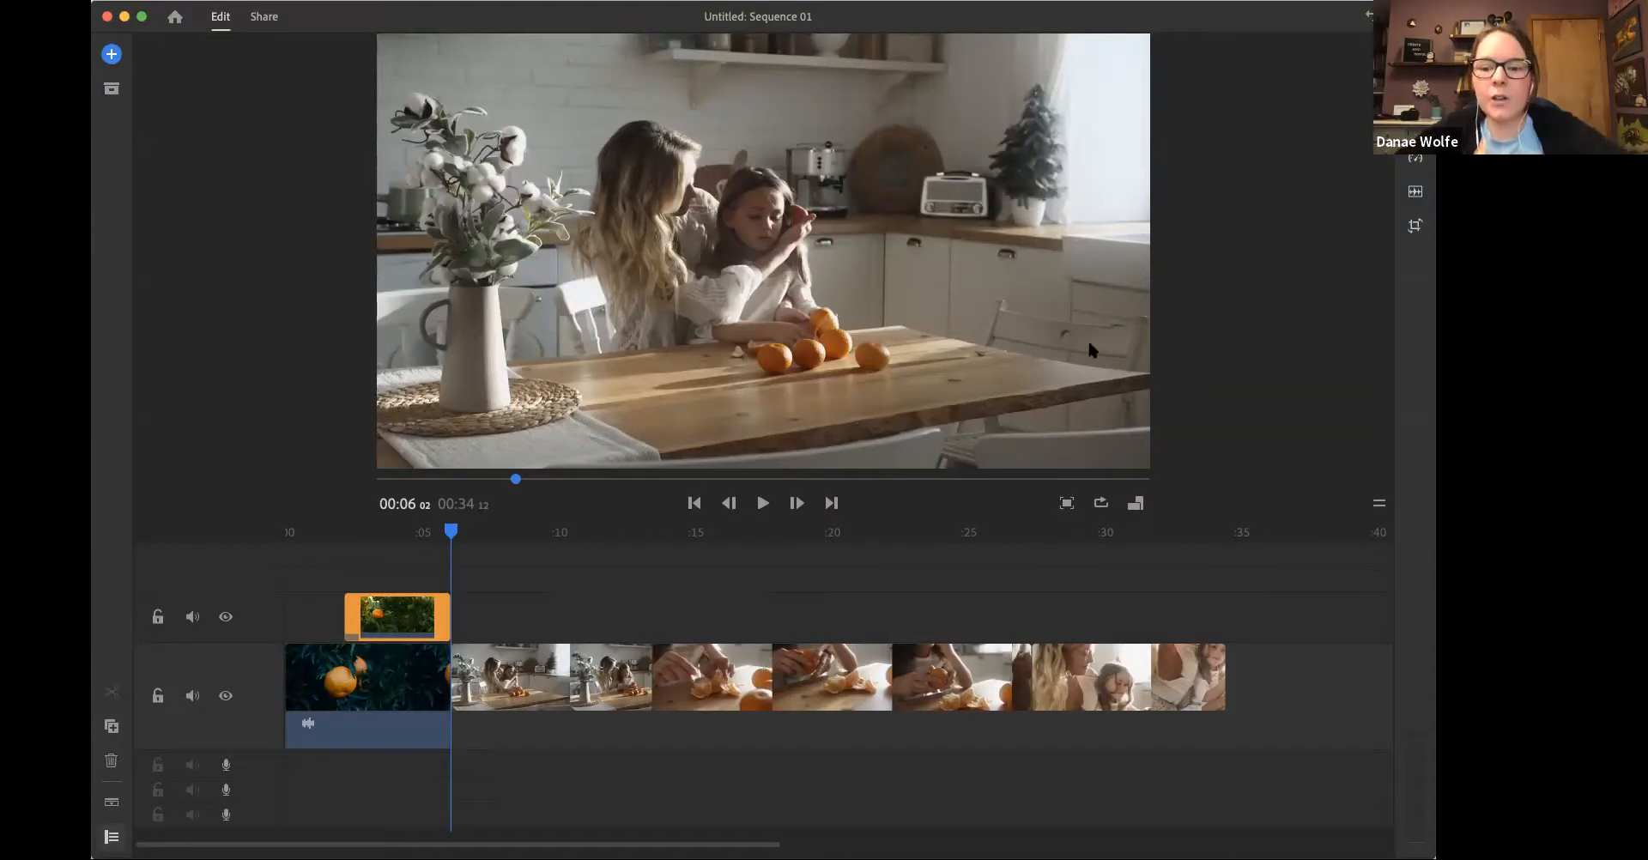
left_click(1366, 14)
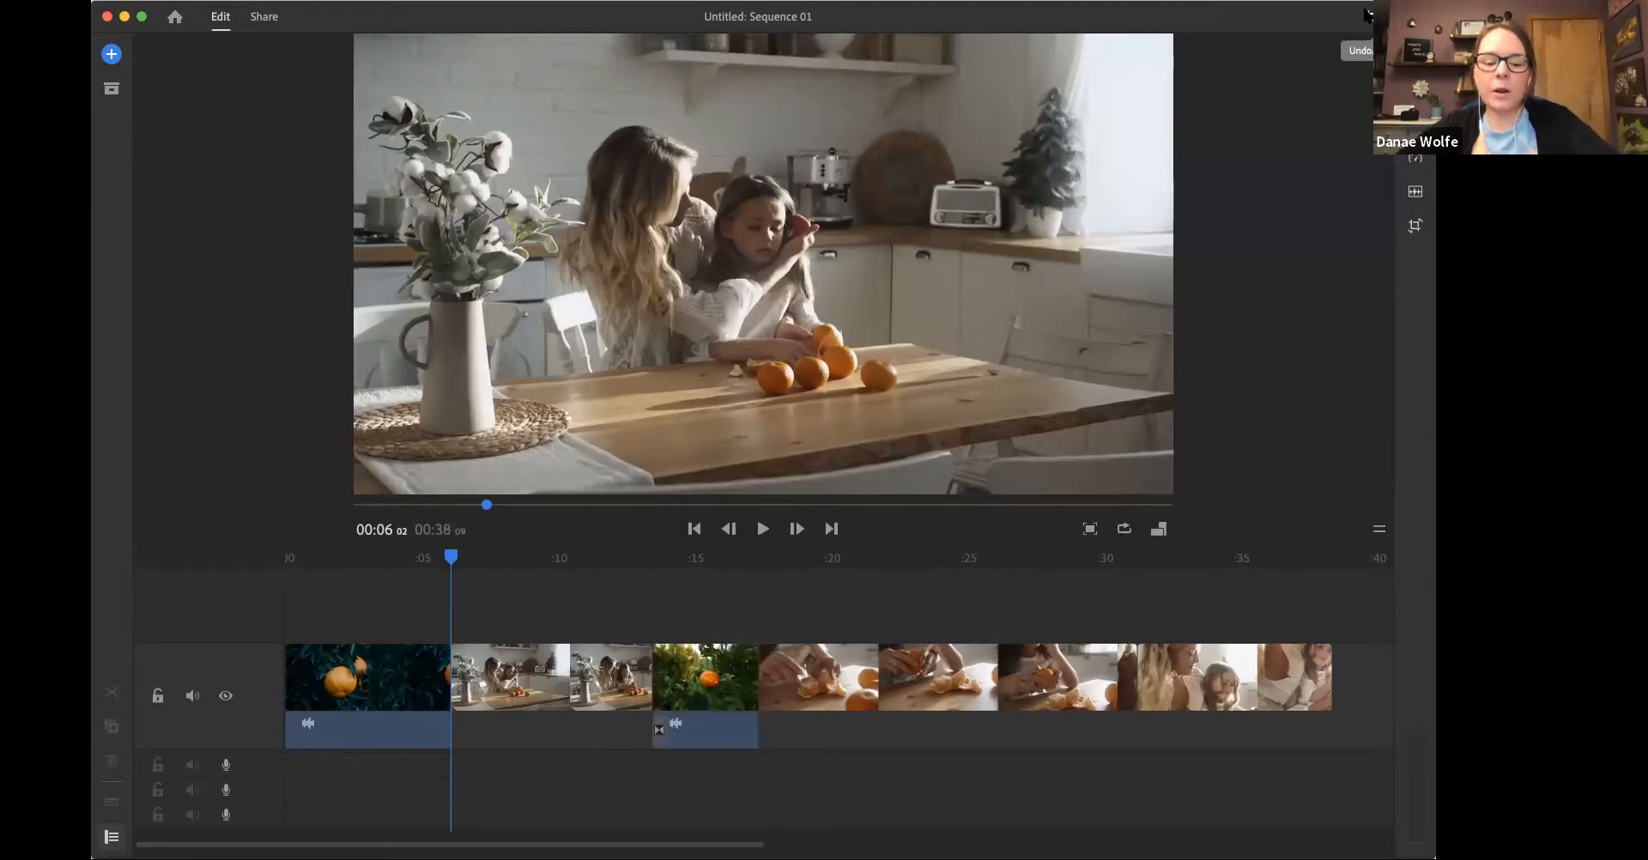
left_click(1367, 14)
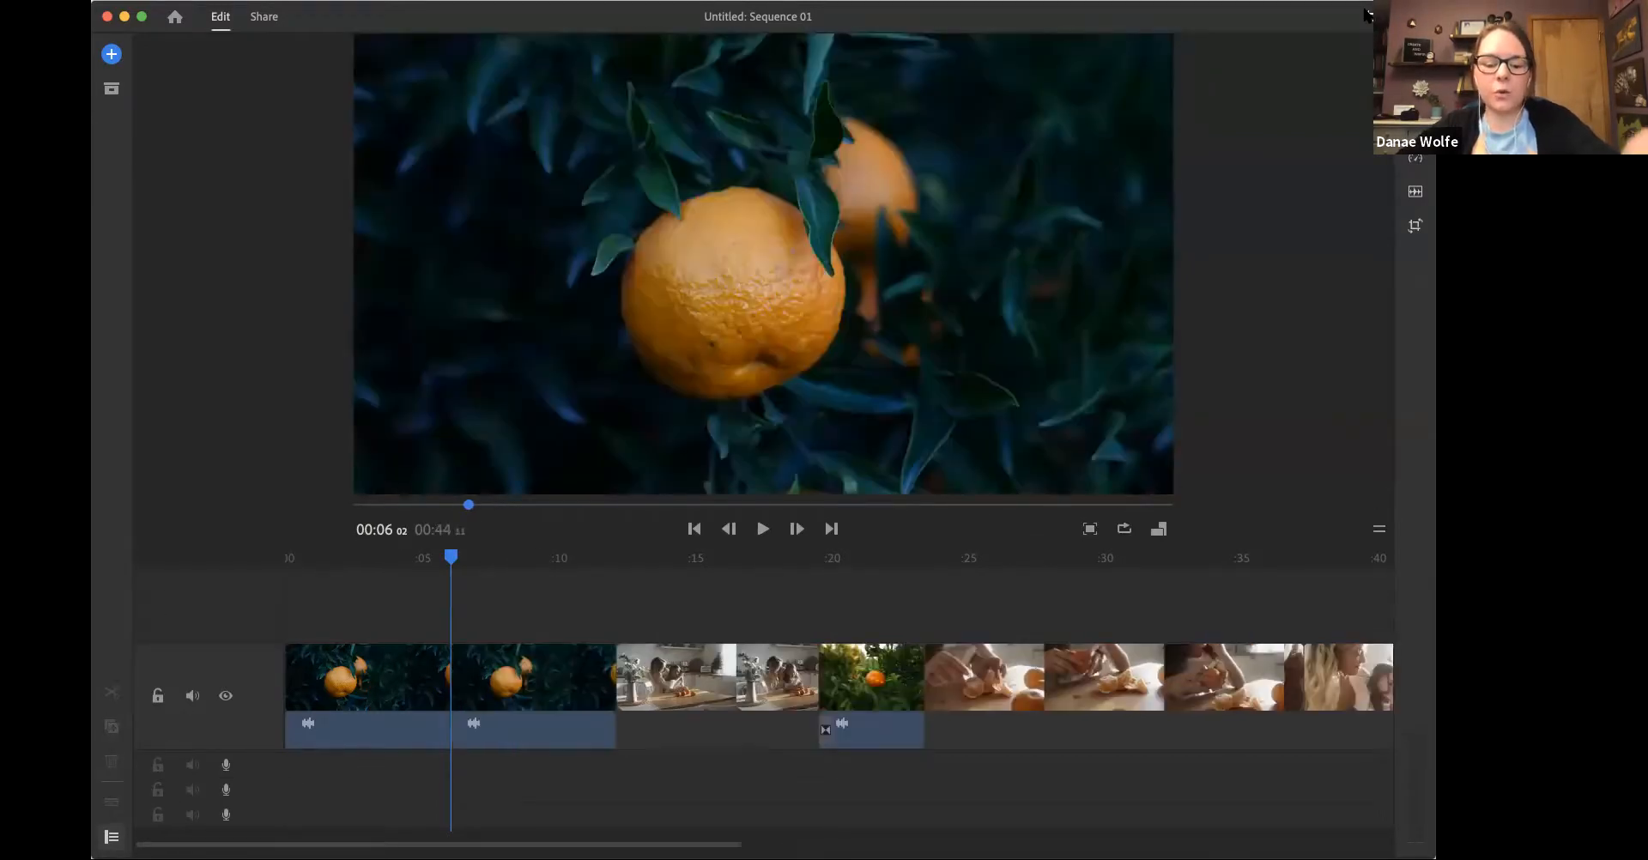
left_click(503, 723)
key("Delete")
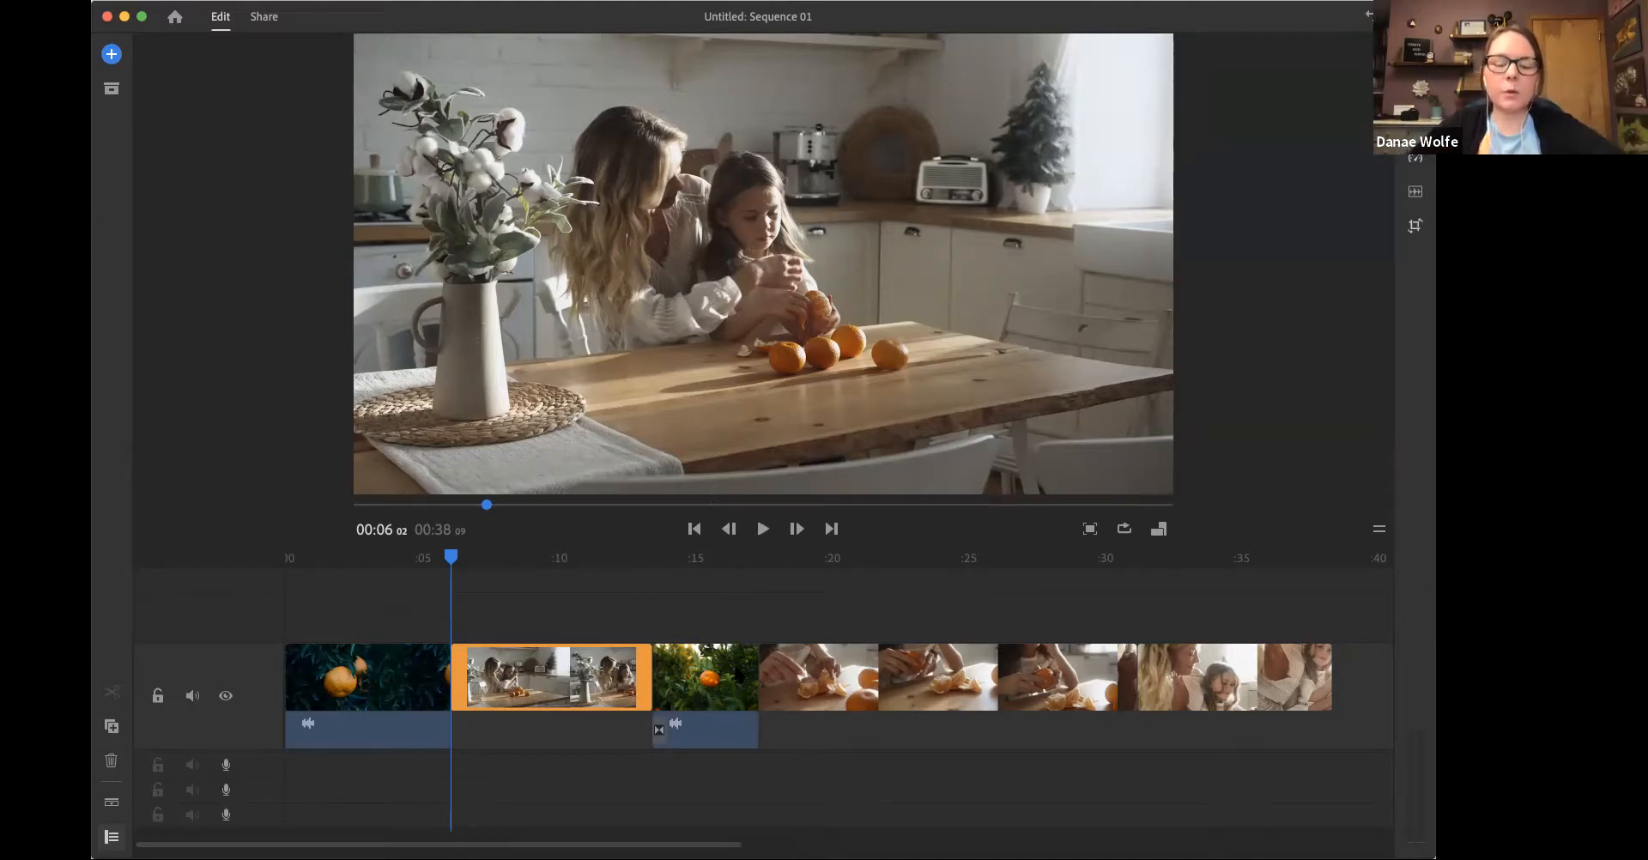
Step: Preview the kitchen clip, stepping backward frame by frame and returning to the clip's start
left_click(761, 535)
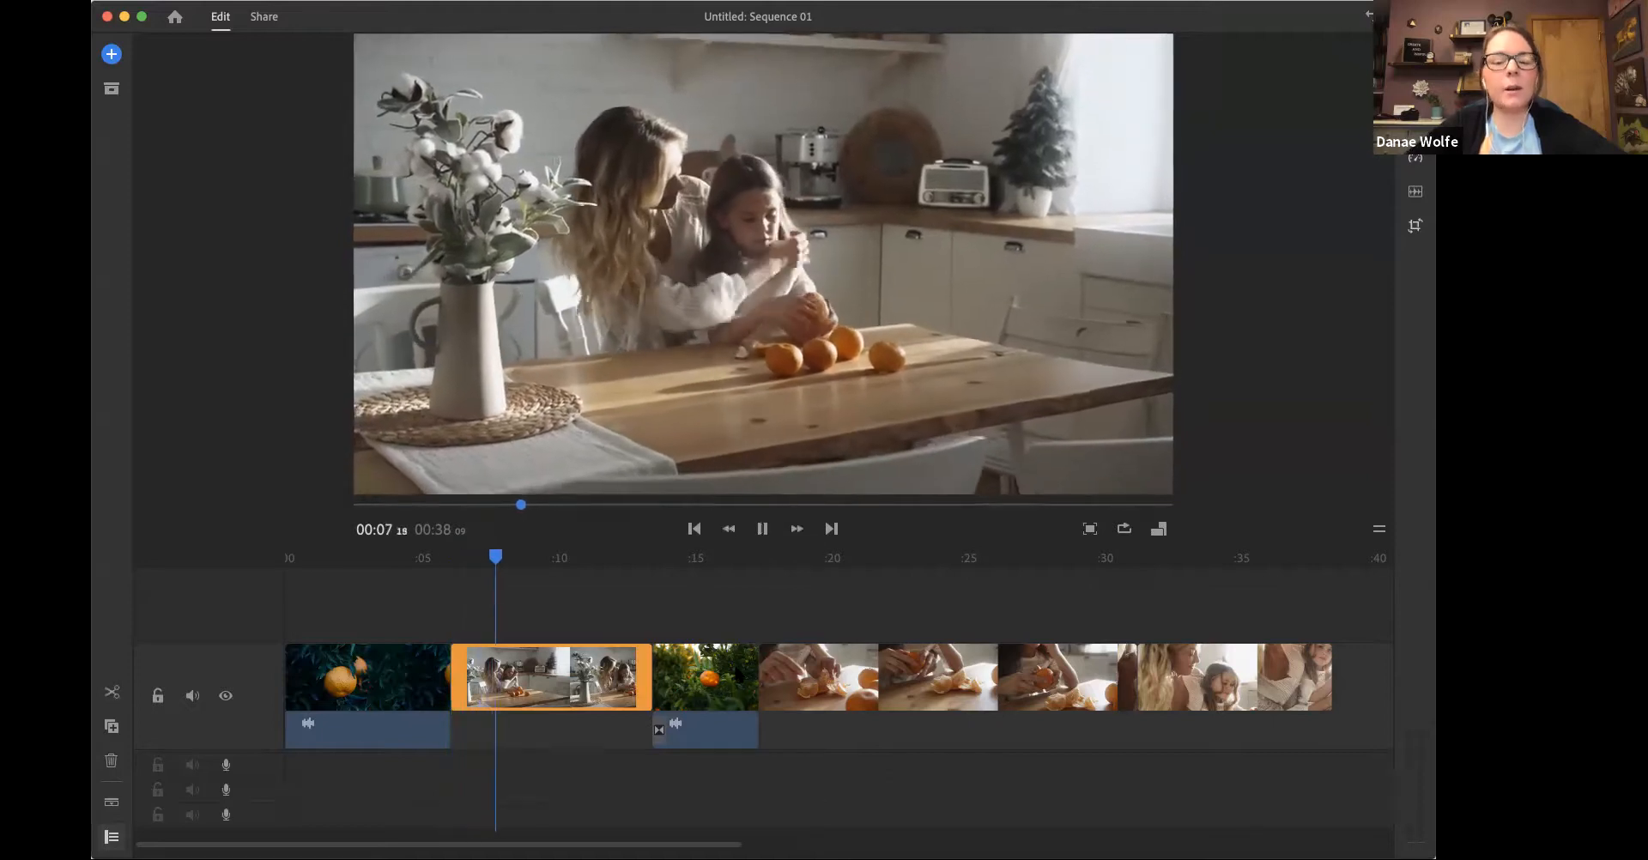
key("space")
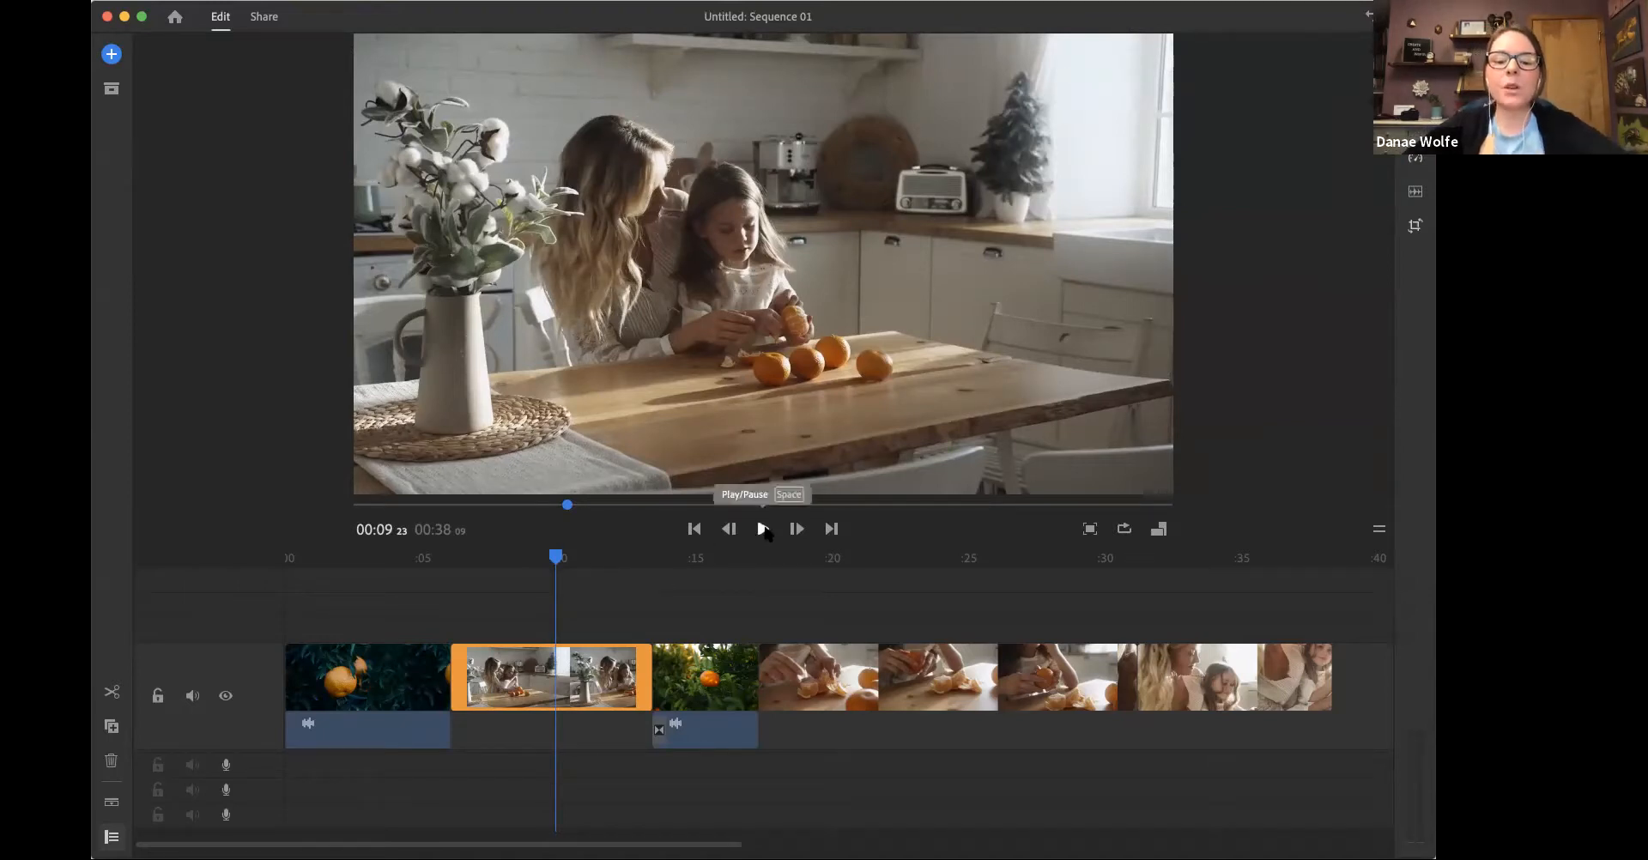
left_click(729, 529)
left_click(730, 529)
left_click(730, 529)
left_click(730, 529)
left_click(730, 529)
left_click(729, 528)
left_click(730, 529)
left_click(729, 529)
left_click(730, 529)
left_click(730, 529)
left_click(729, 529)
left_click(730, 529)
left_click(730, 529)
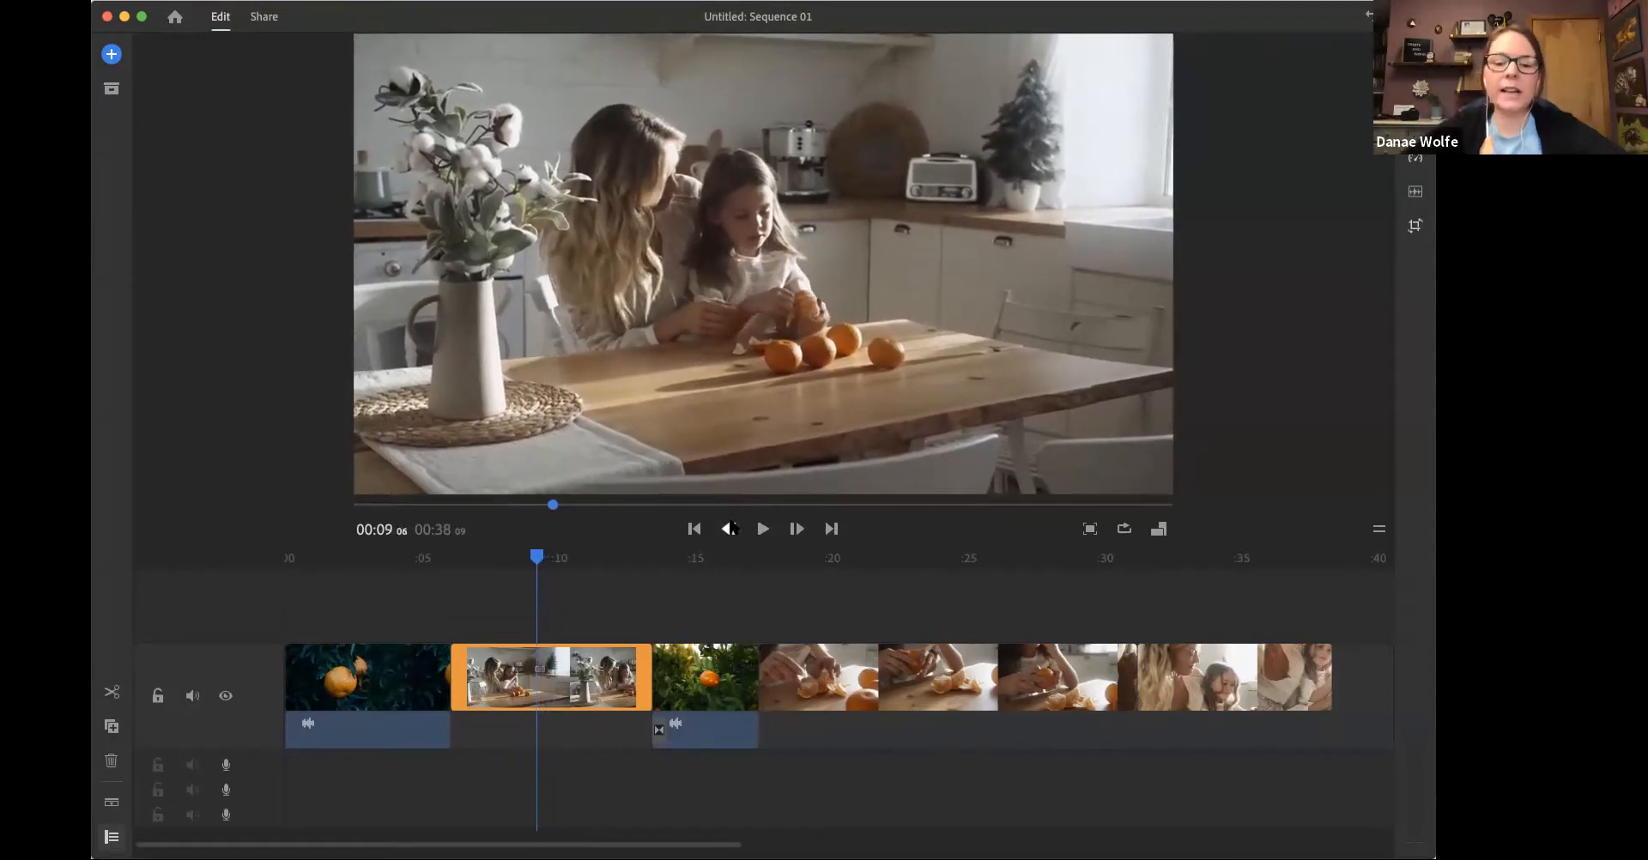
left_click(731, 529)
left_click(731, 529)
left_click(731, 529)
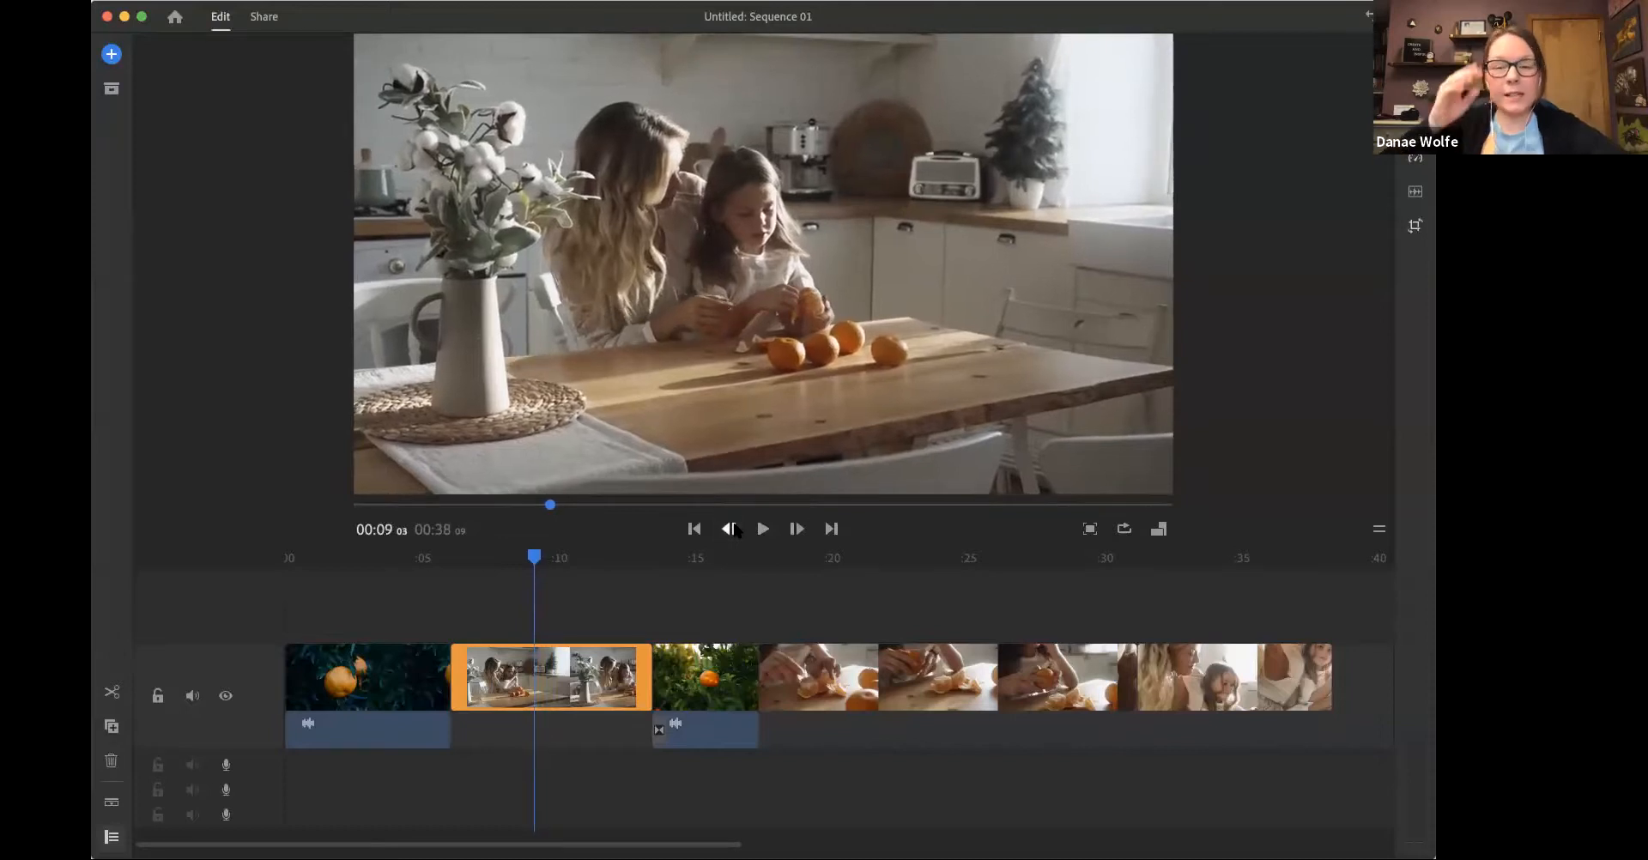
left_click(731, 528)
left_click(731, 529)
left_click(731, 528)
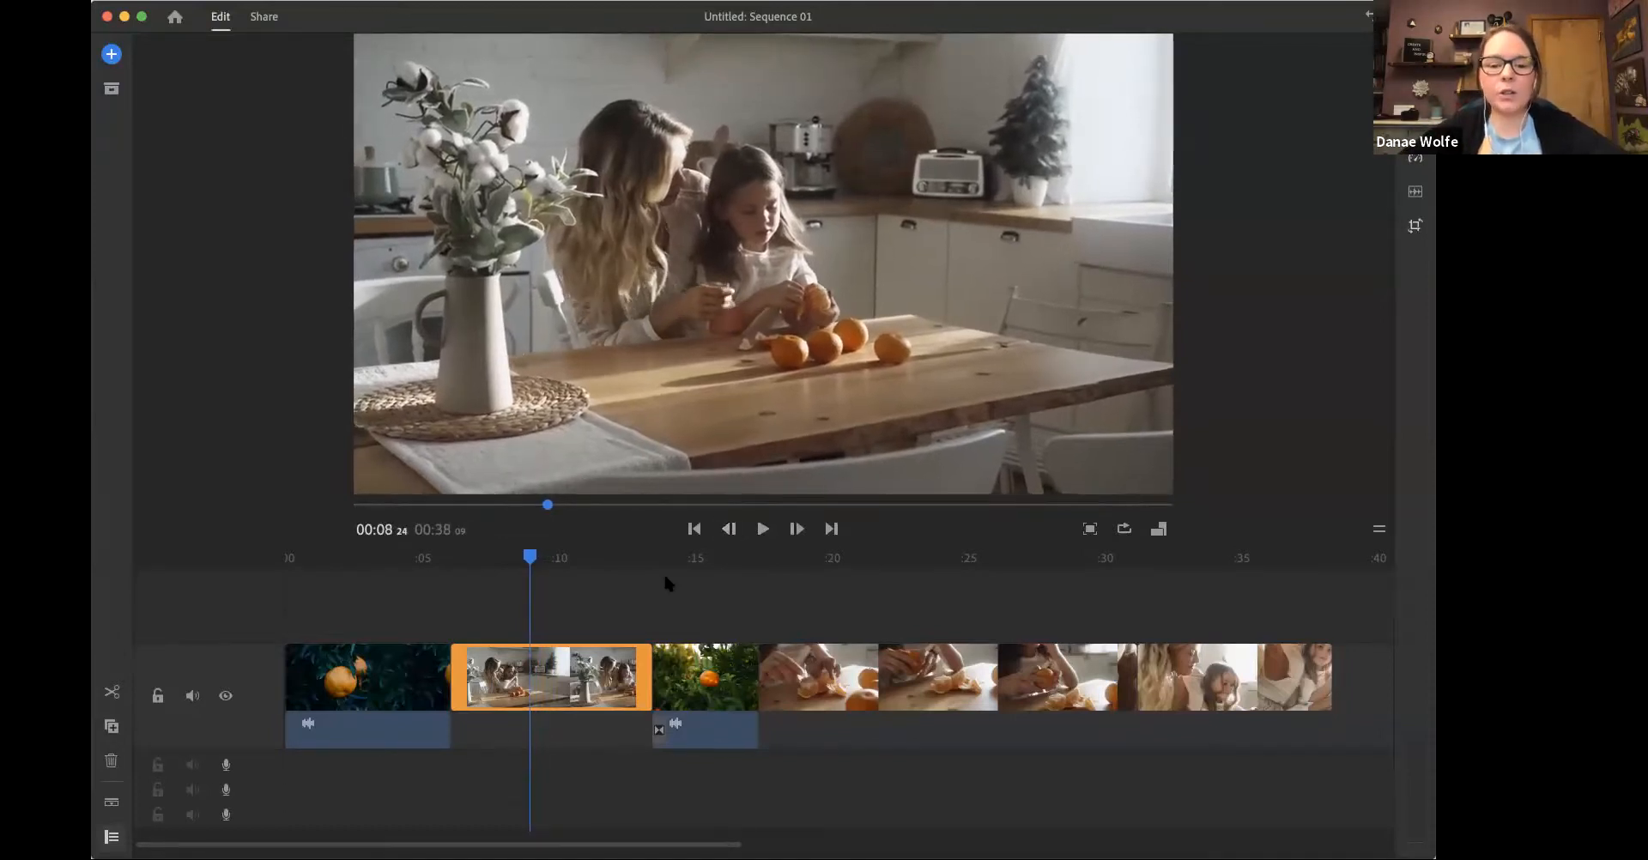
left_click(695, 528)
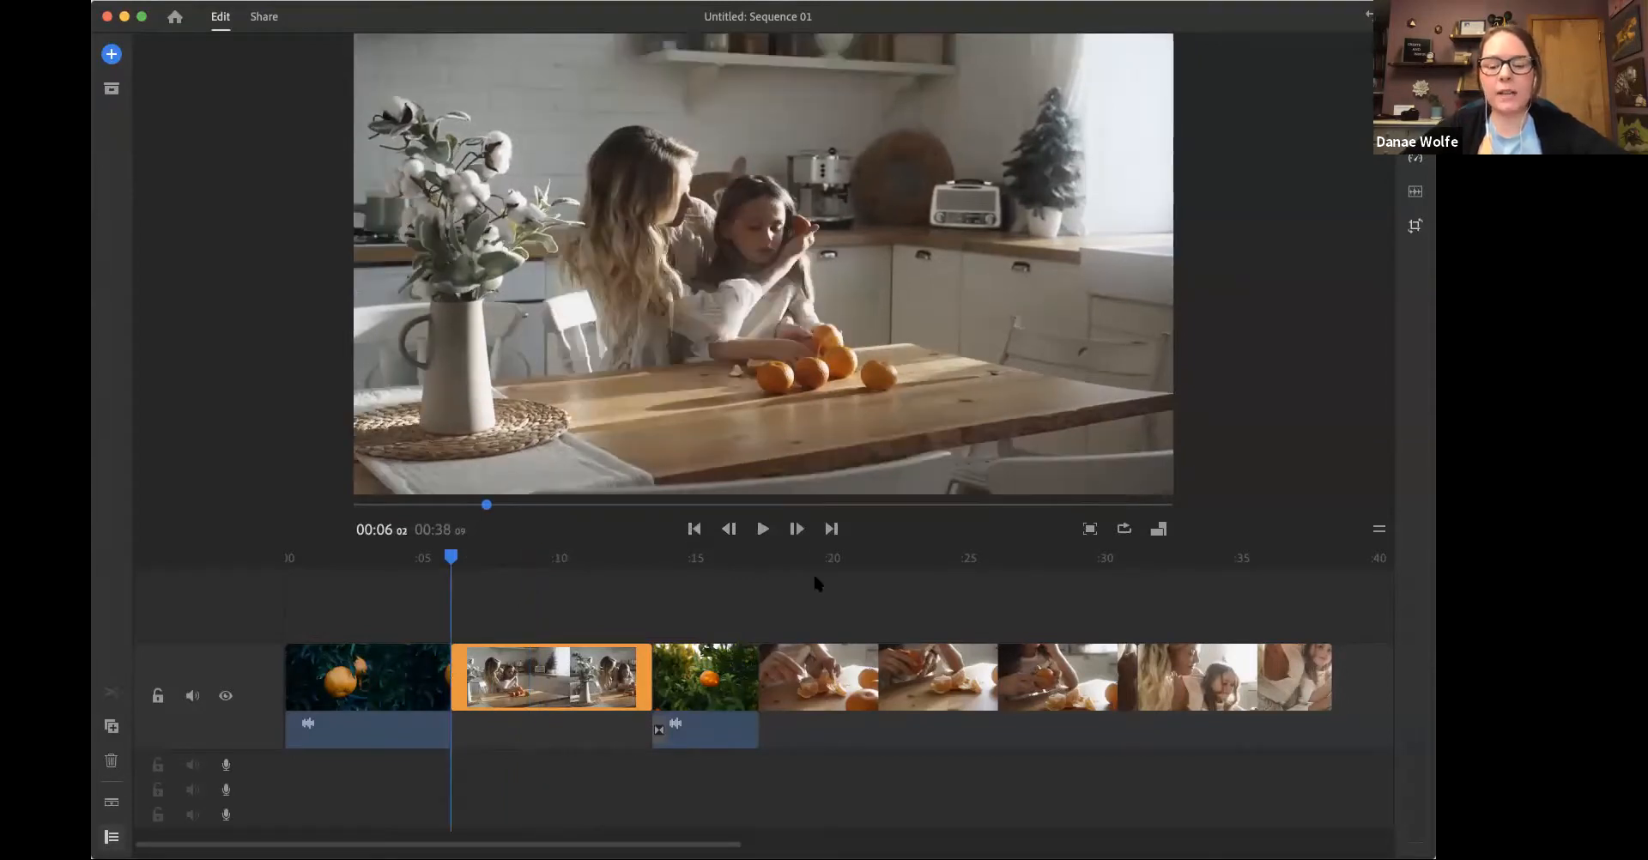
Step: Switch the project's frame orientation to Portrait and from there to Square
left_click(1158, 530)
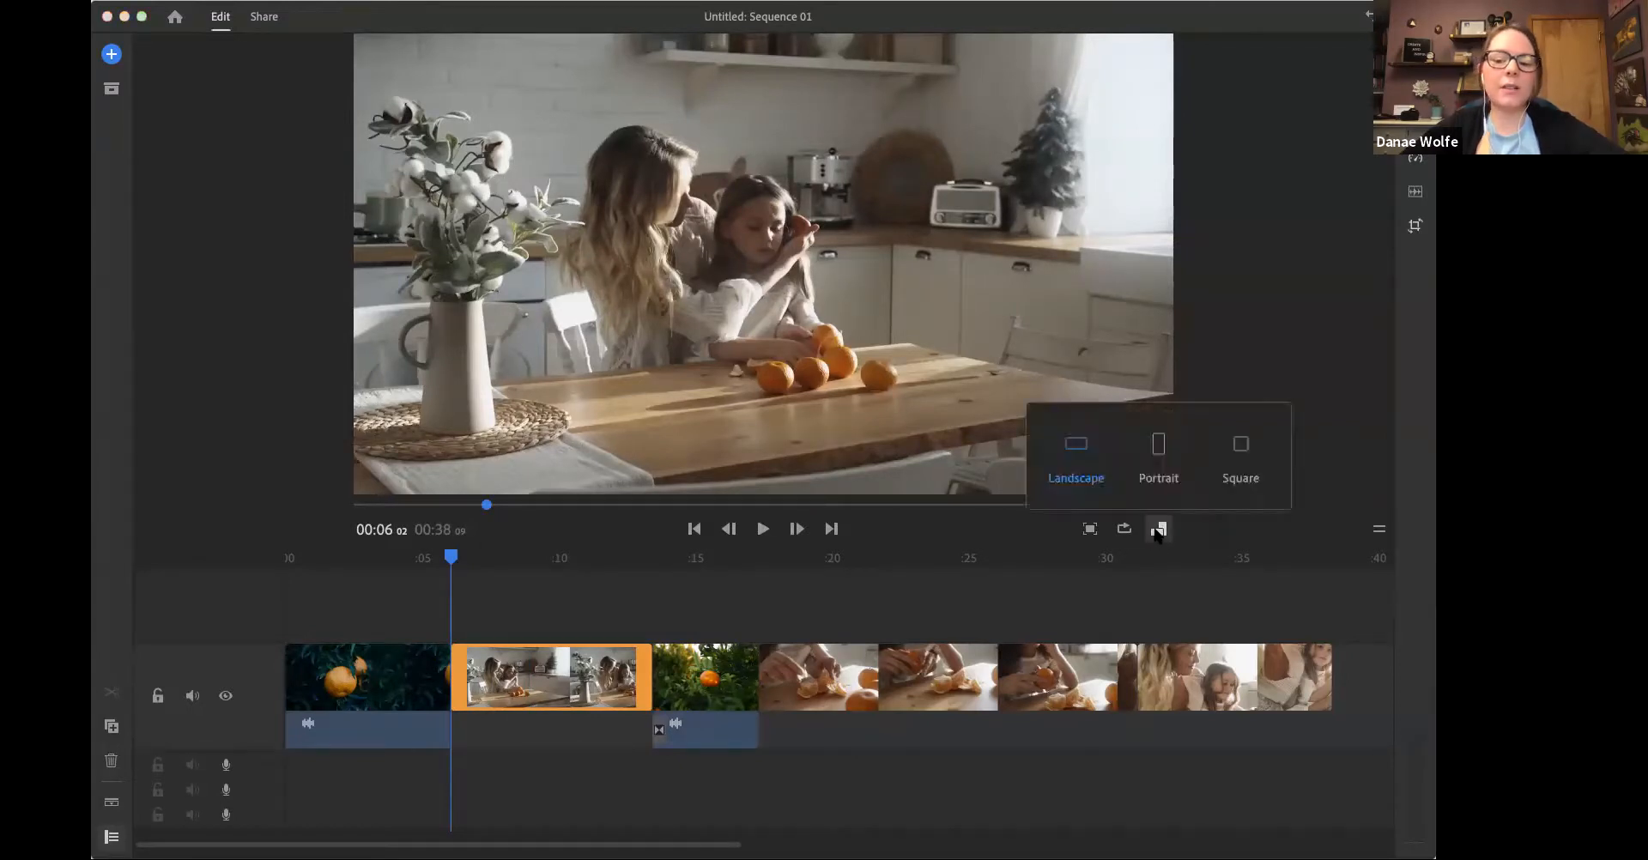
left_click(1281, 109)
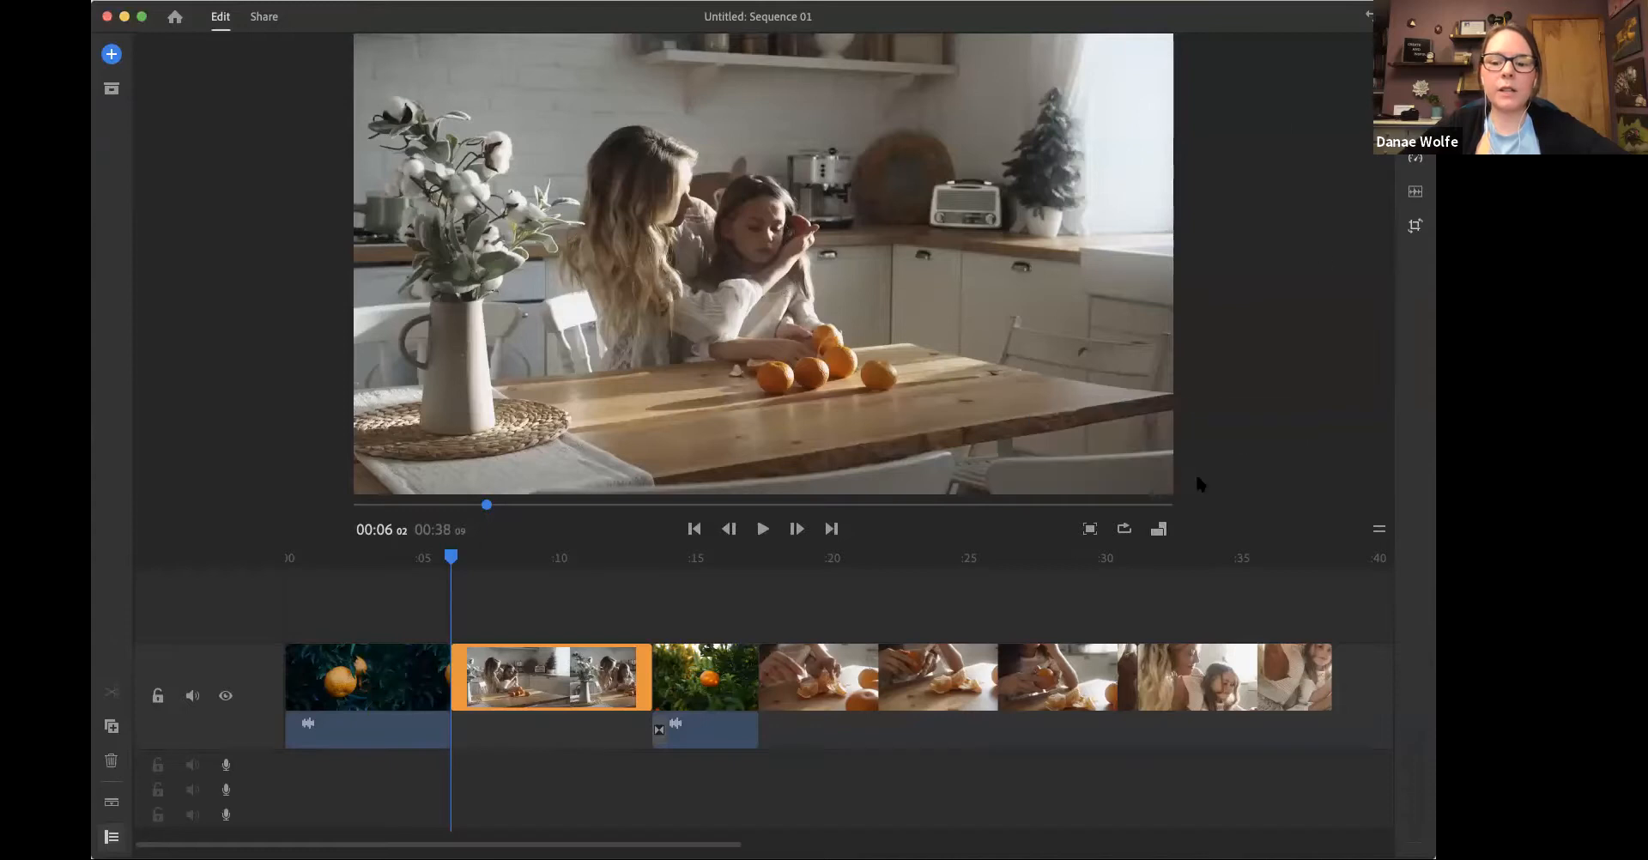
left_click(1168, 529)
left_click(1163, 439)
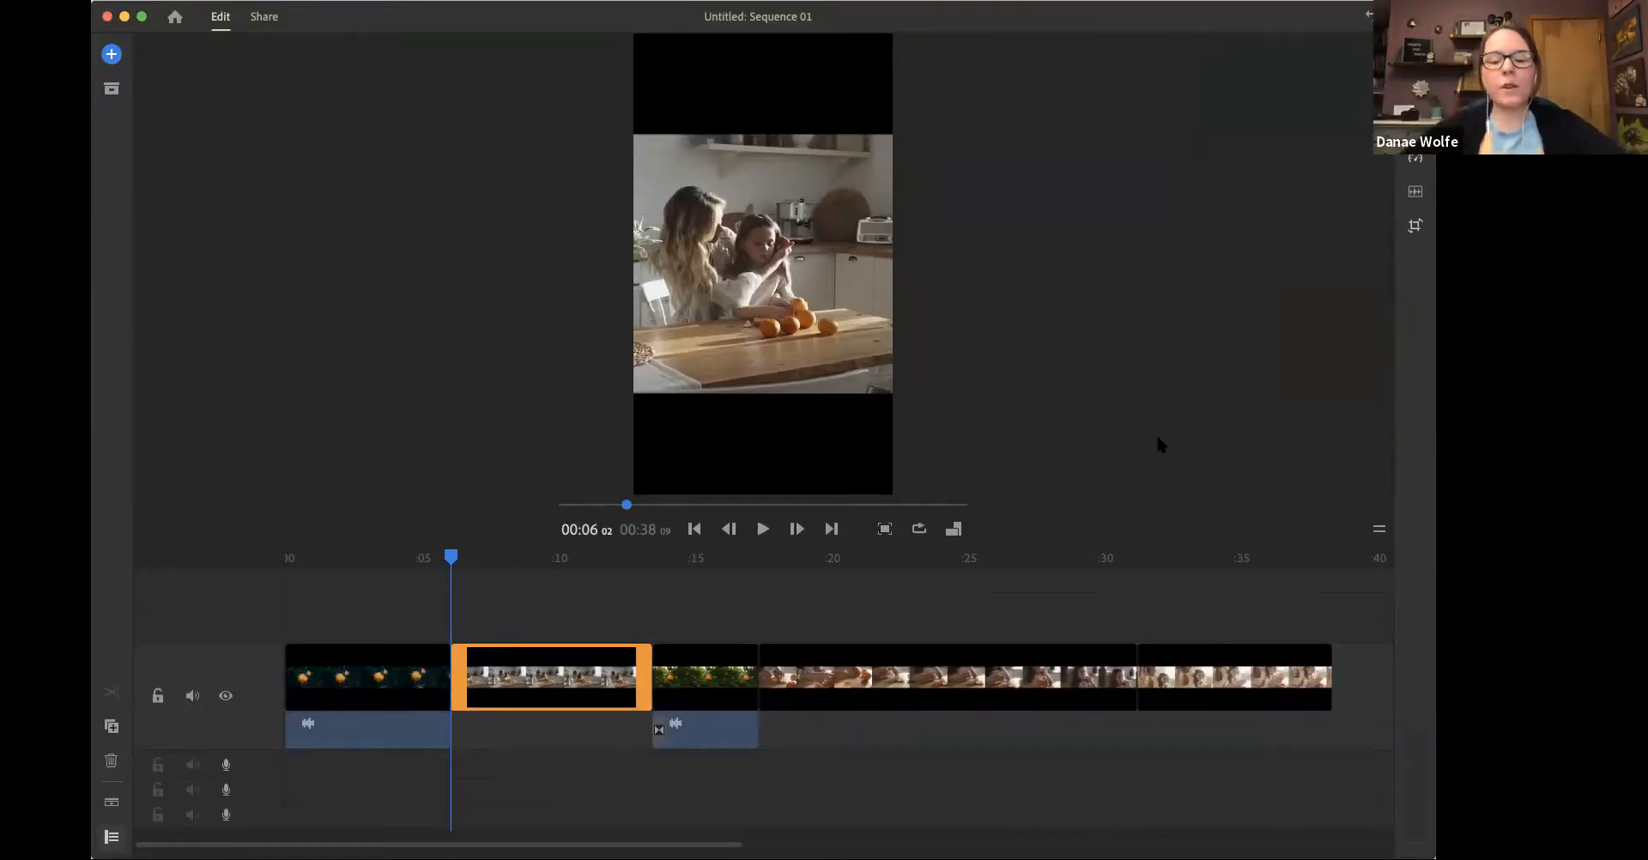
left_click(953, 528)
left_click(1033, 464)
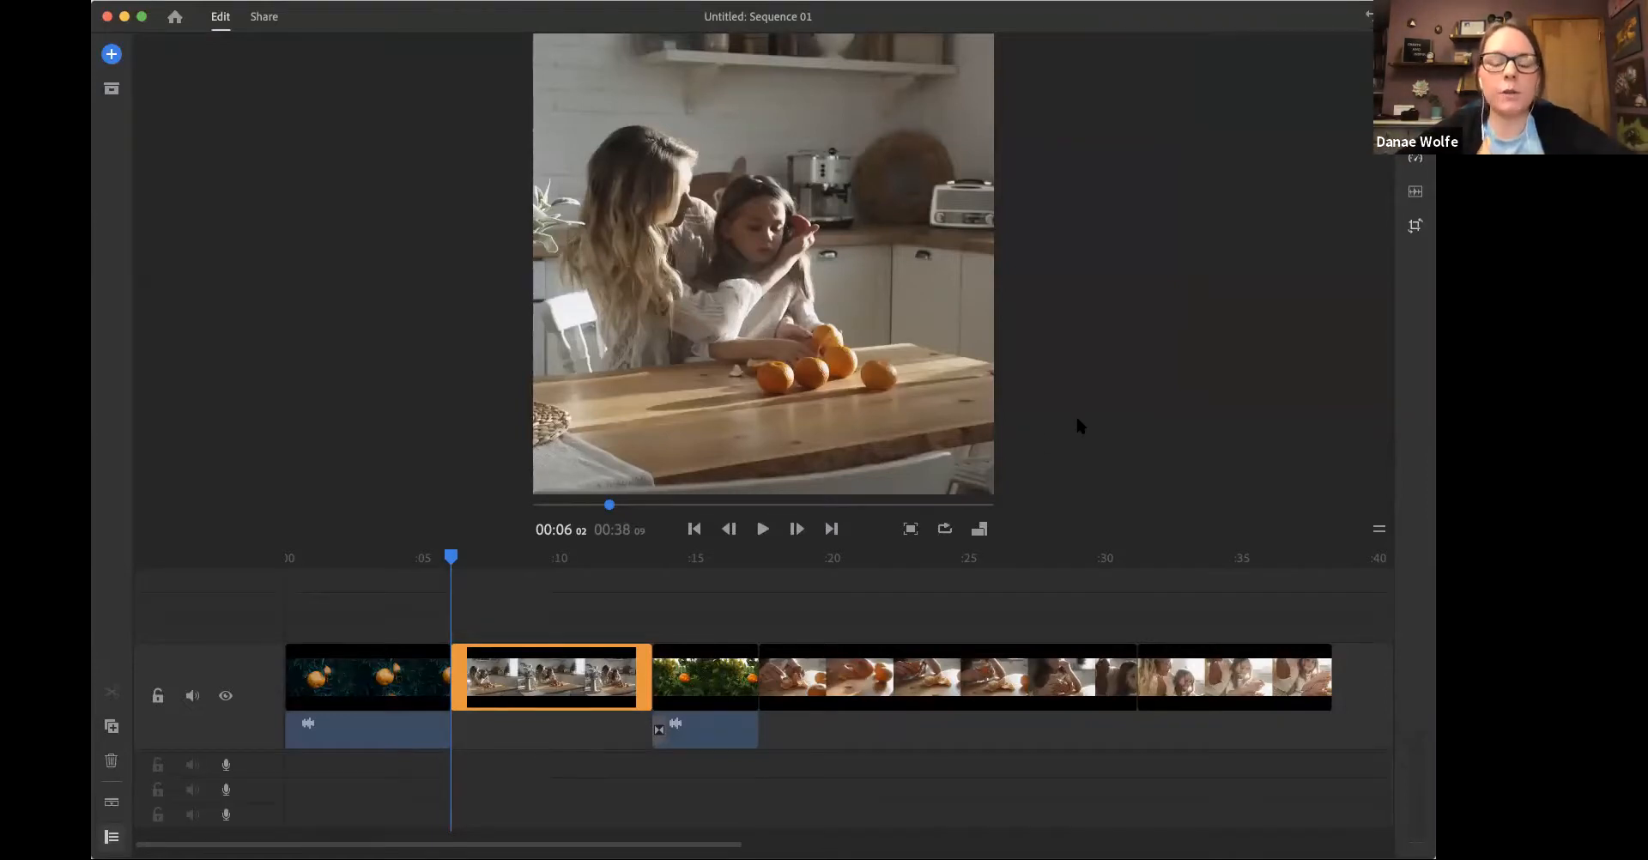
Step: Preview the green orange-tree clip and the following hands clip in the square frame
left_click(981, 525)
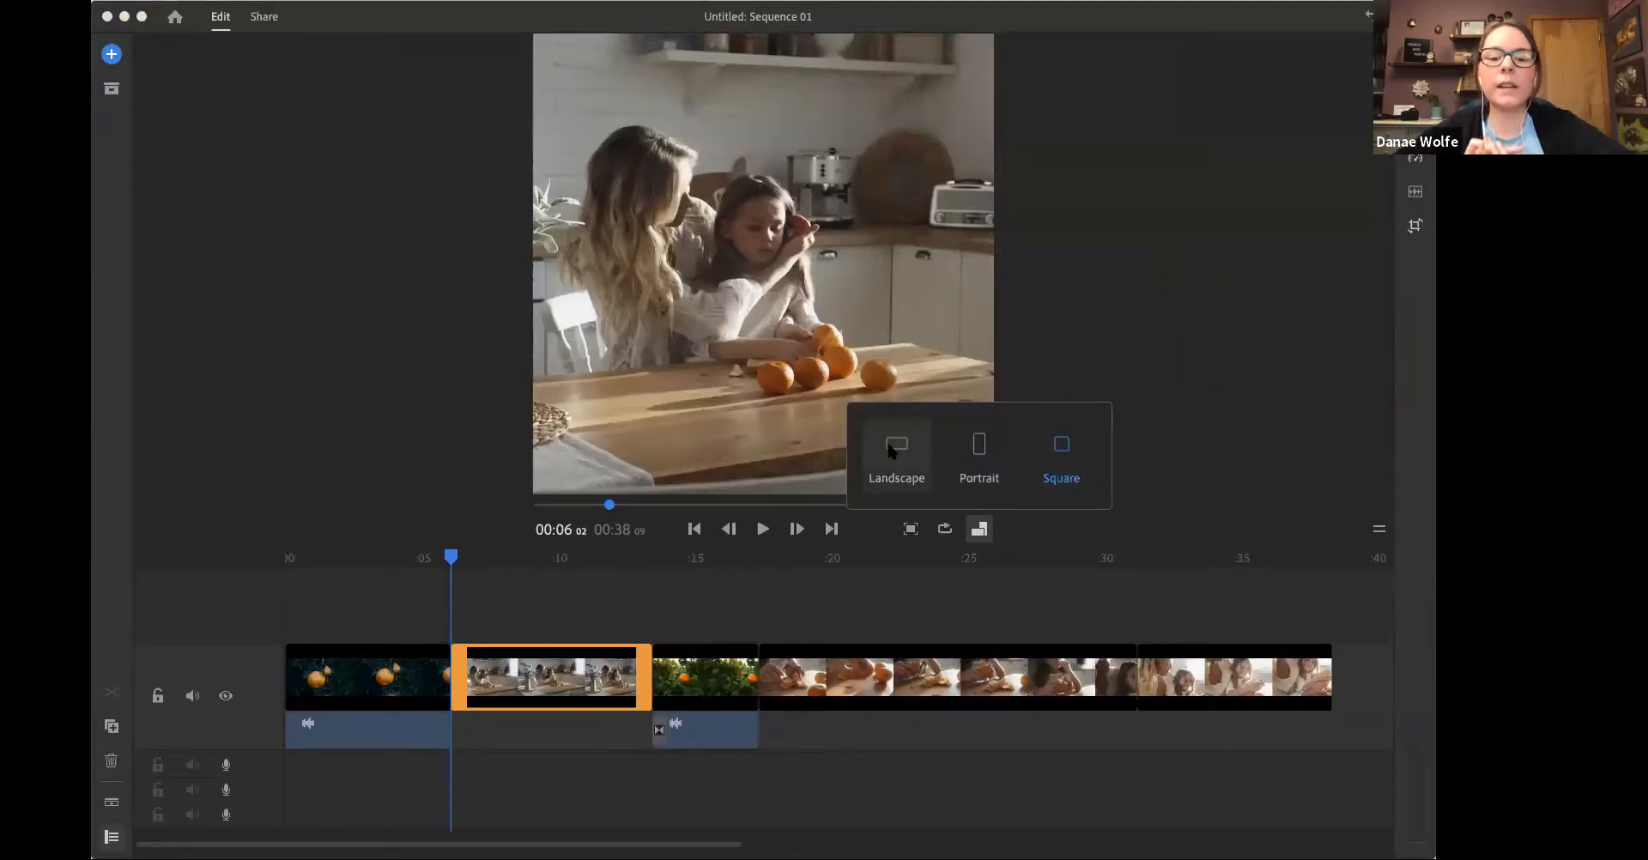
left_click(587, 591)
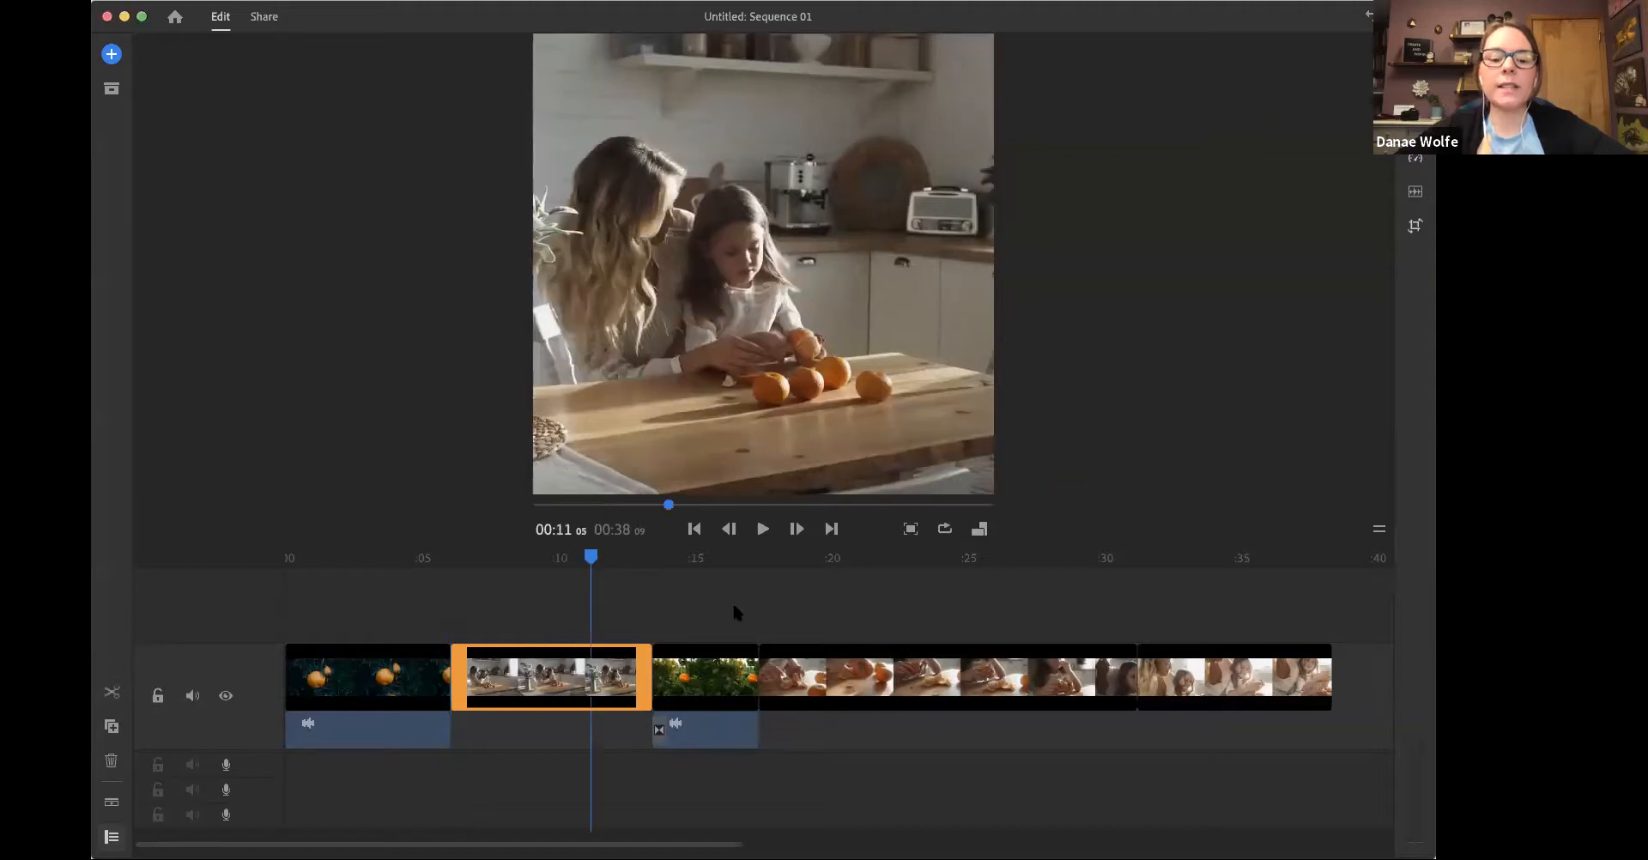
left_click(734, 609)
key("space")
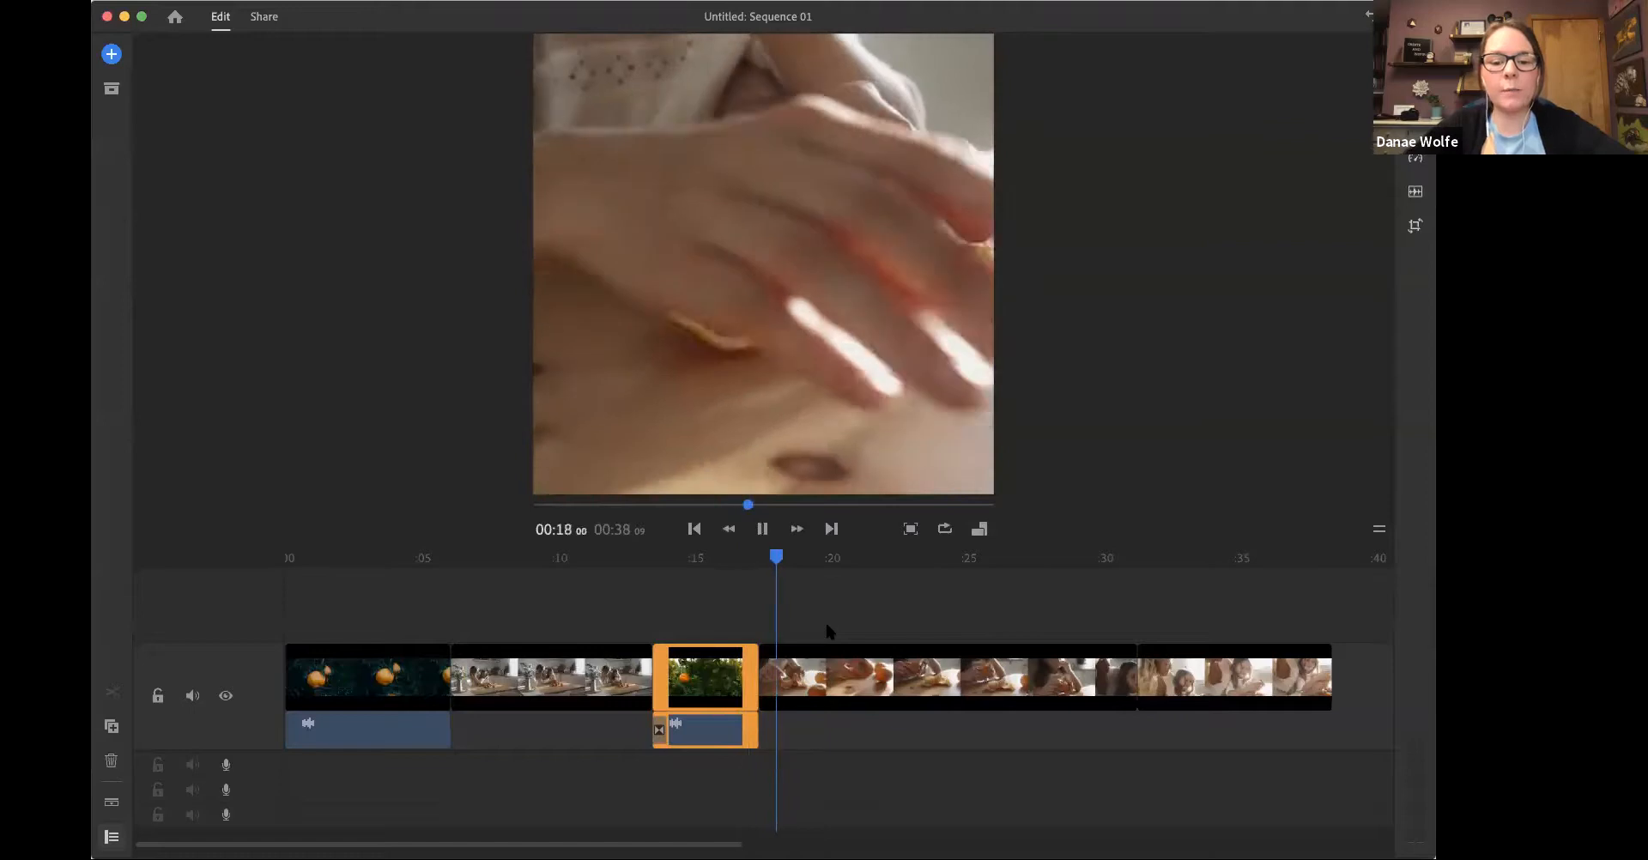
key("space")
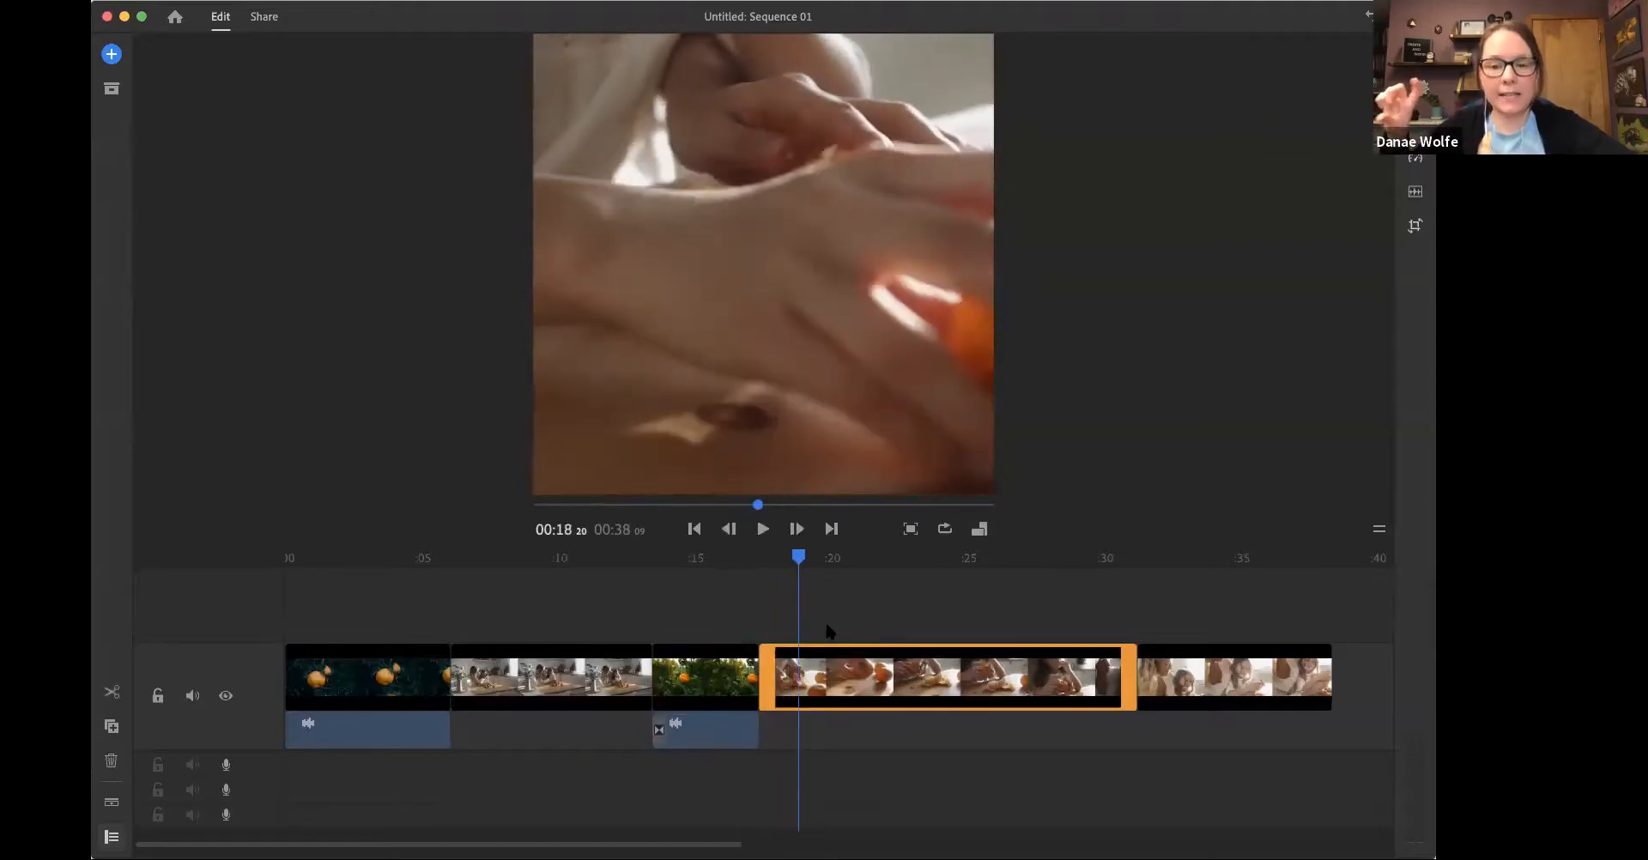
Step: Restore the project's Landscape orientation, and enlarge the preview to full window and back
left_click(978, 531)
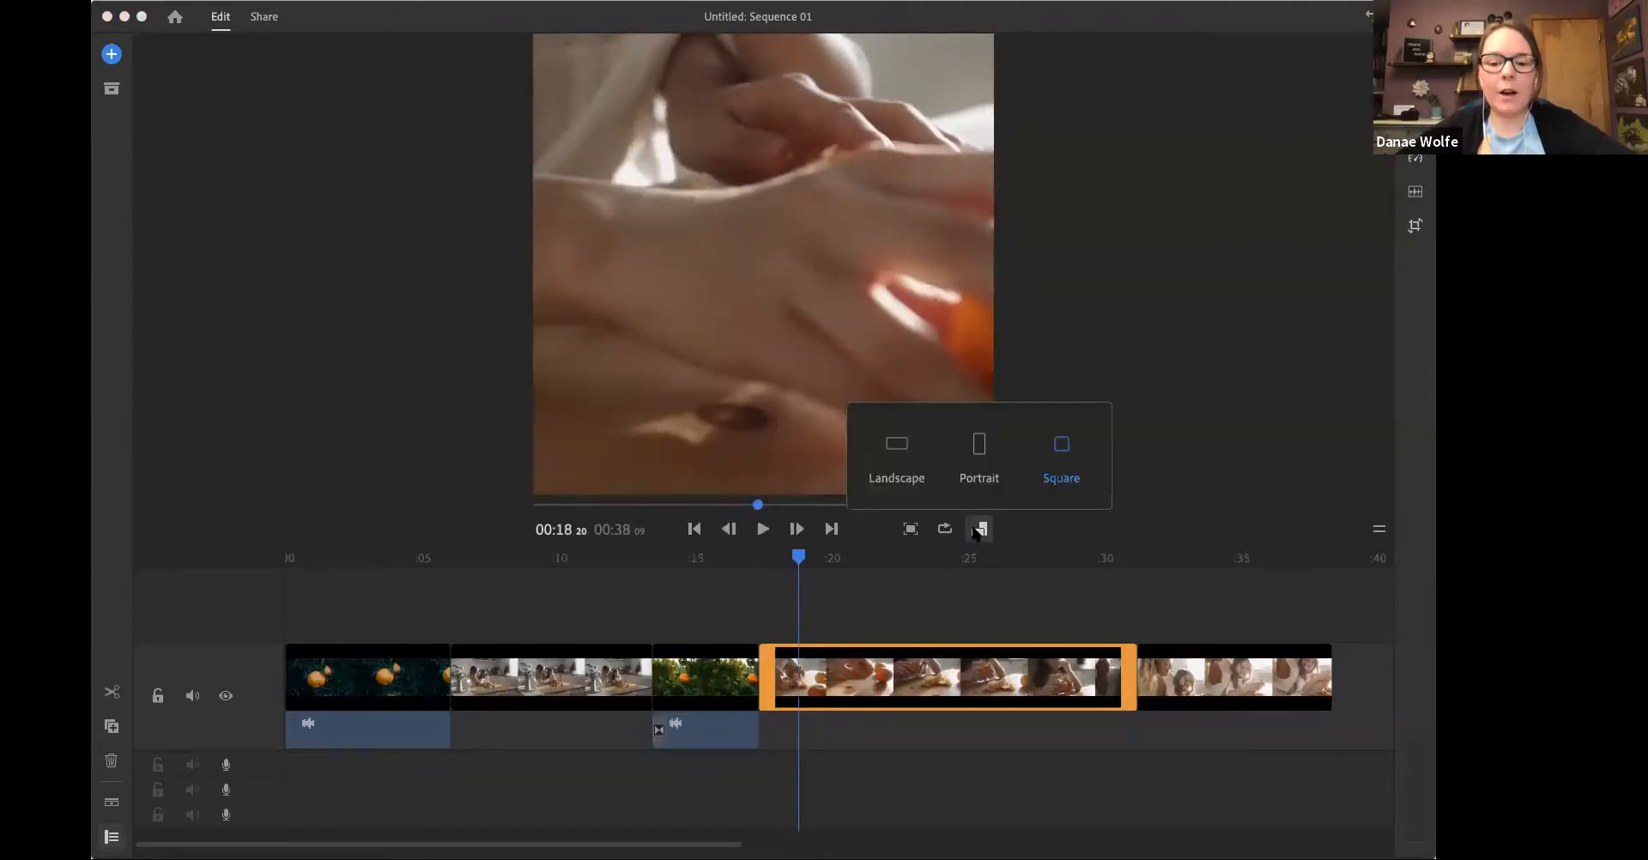
left_click(885, 446)
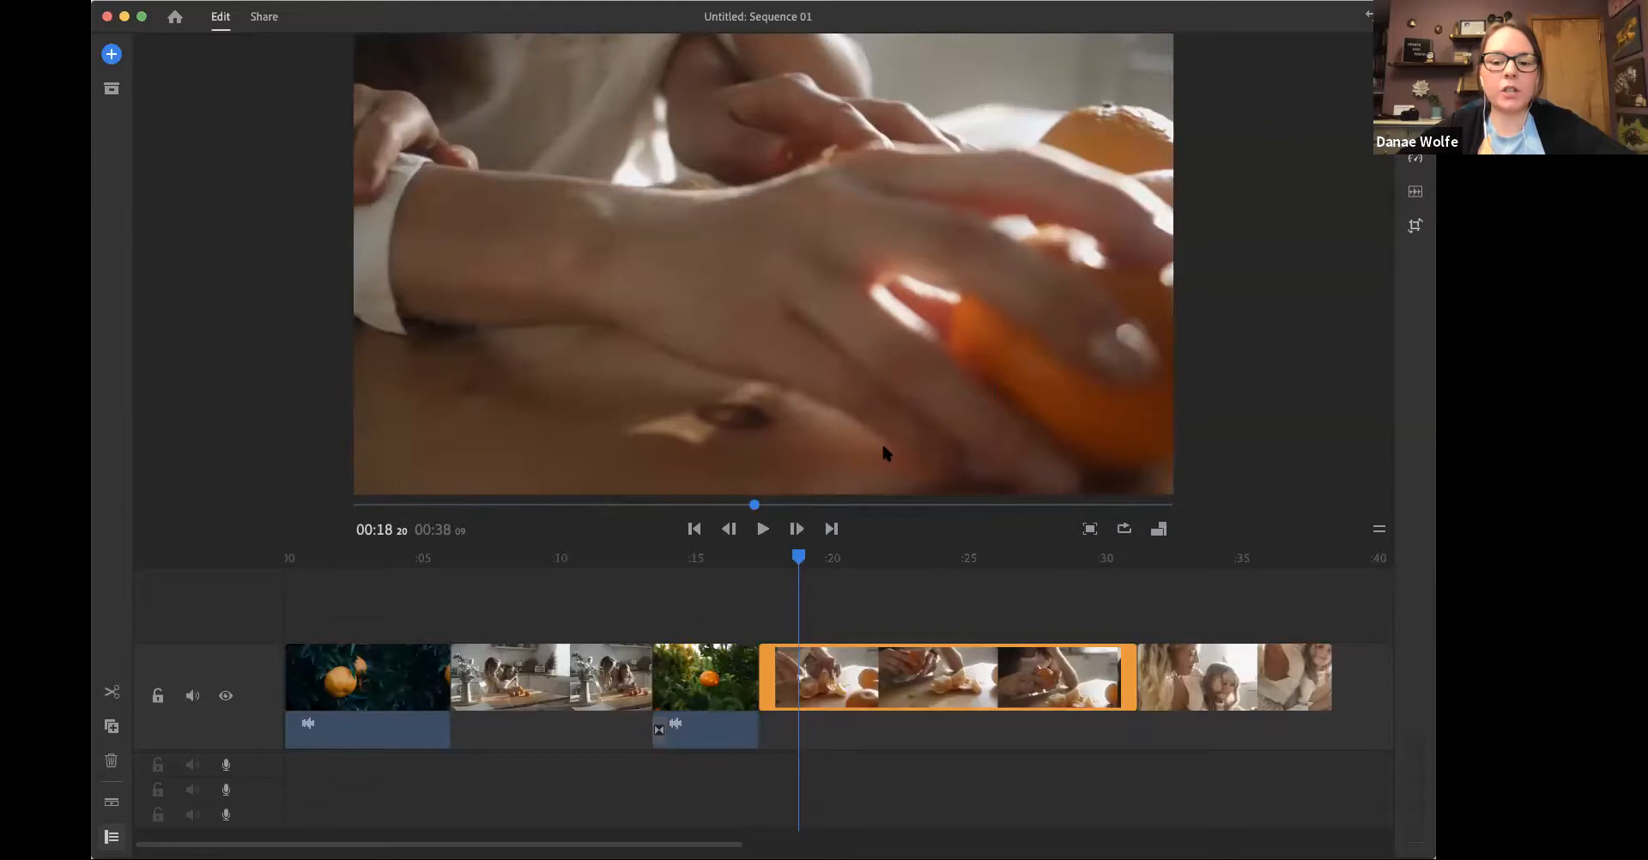
left_click(1090, 529)
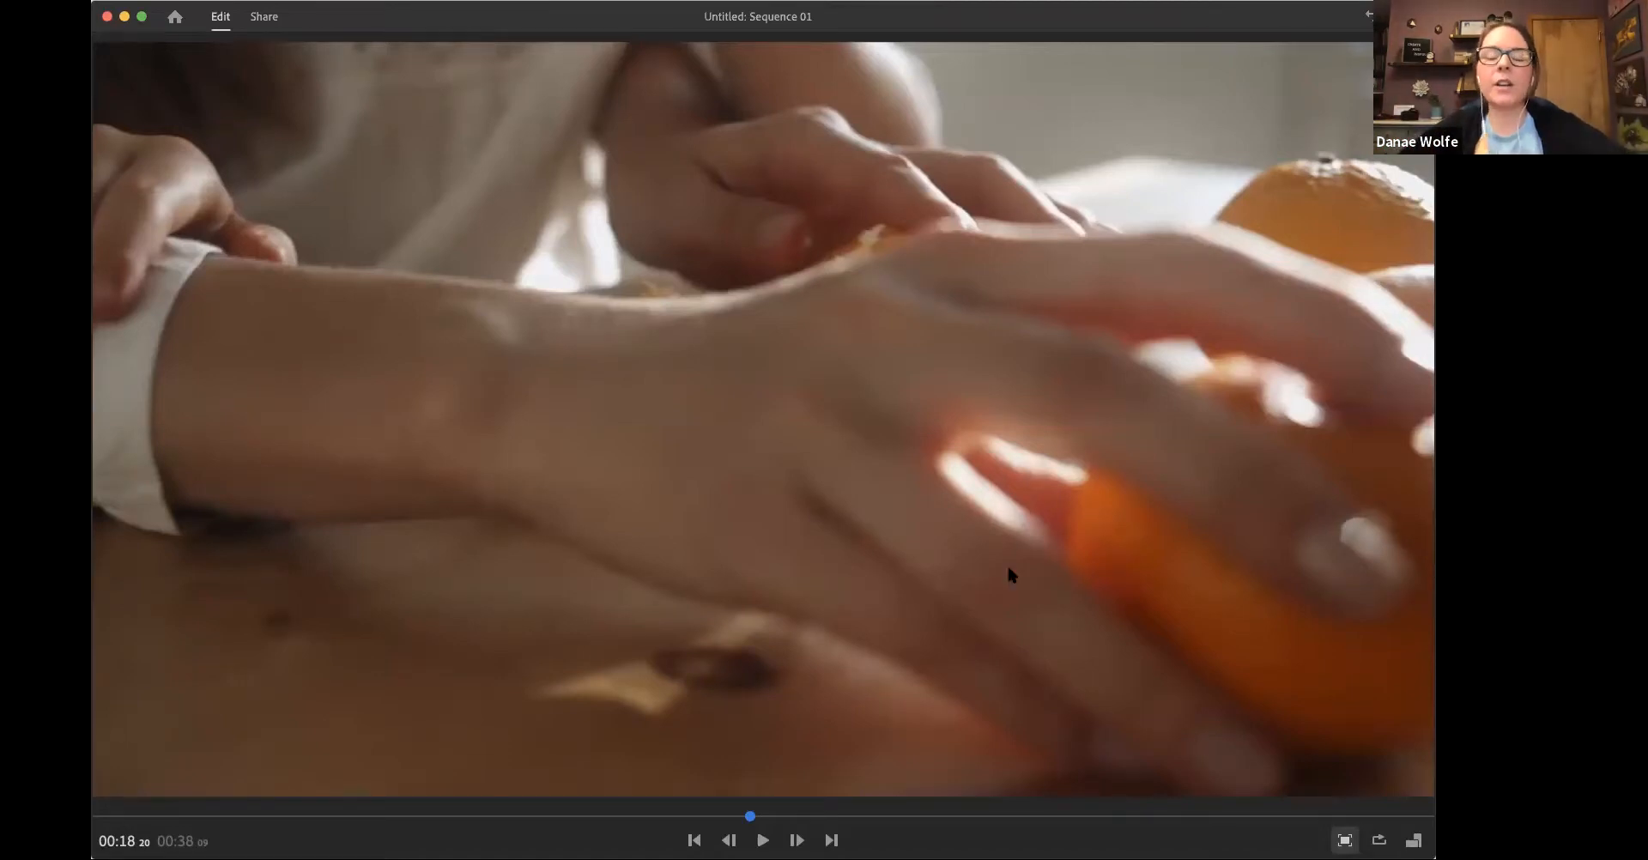
left_click(1345, 840)
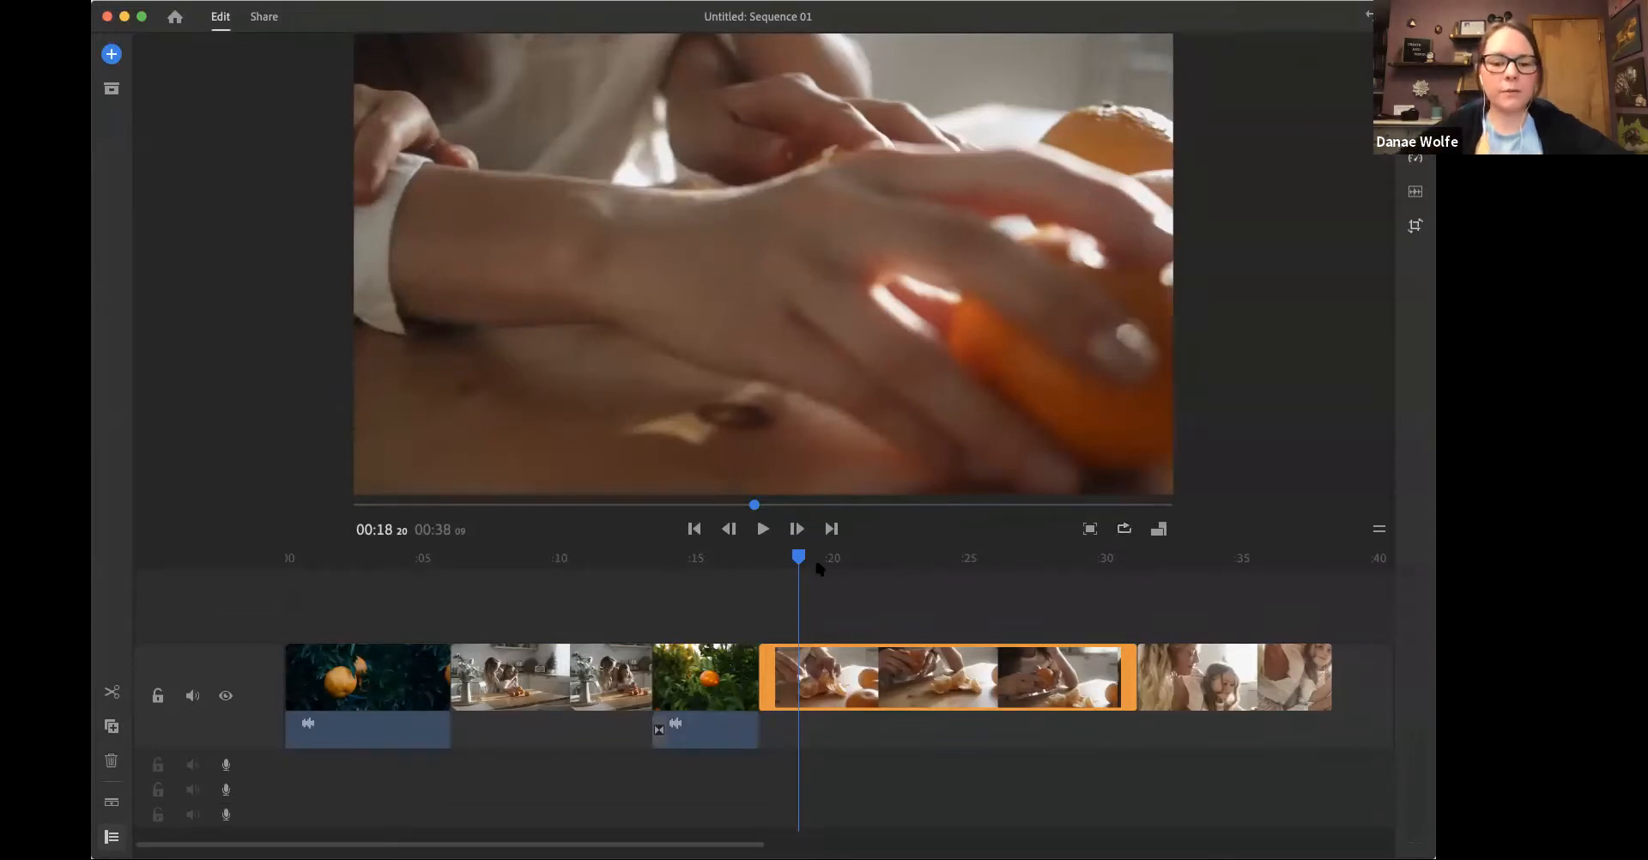
Step: Return the playhead to the start and place the green orange-tree clip directly after the first dark orange-tree clip
left_click_drag(788, 556, 275, 562)
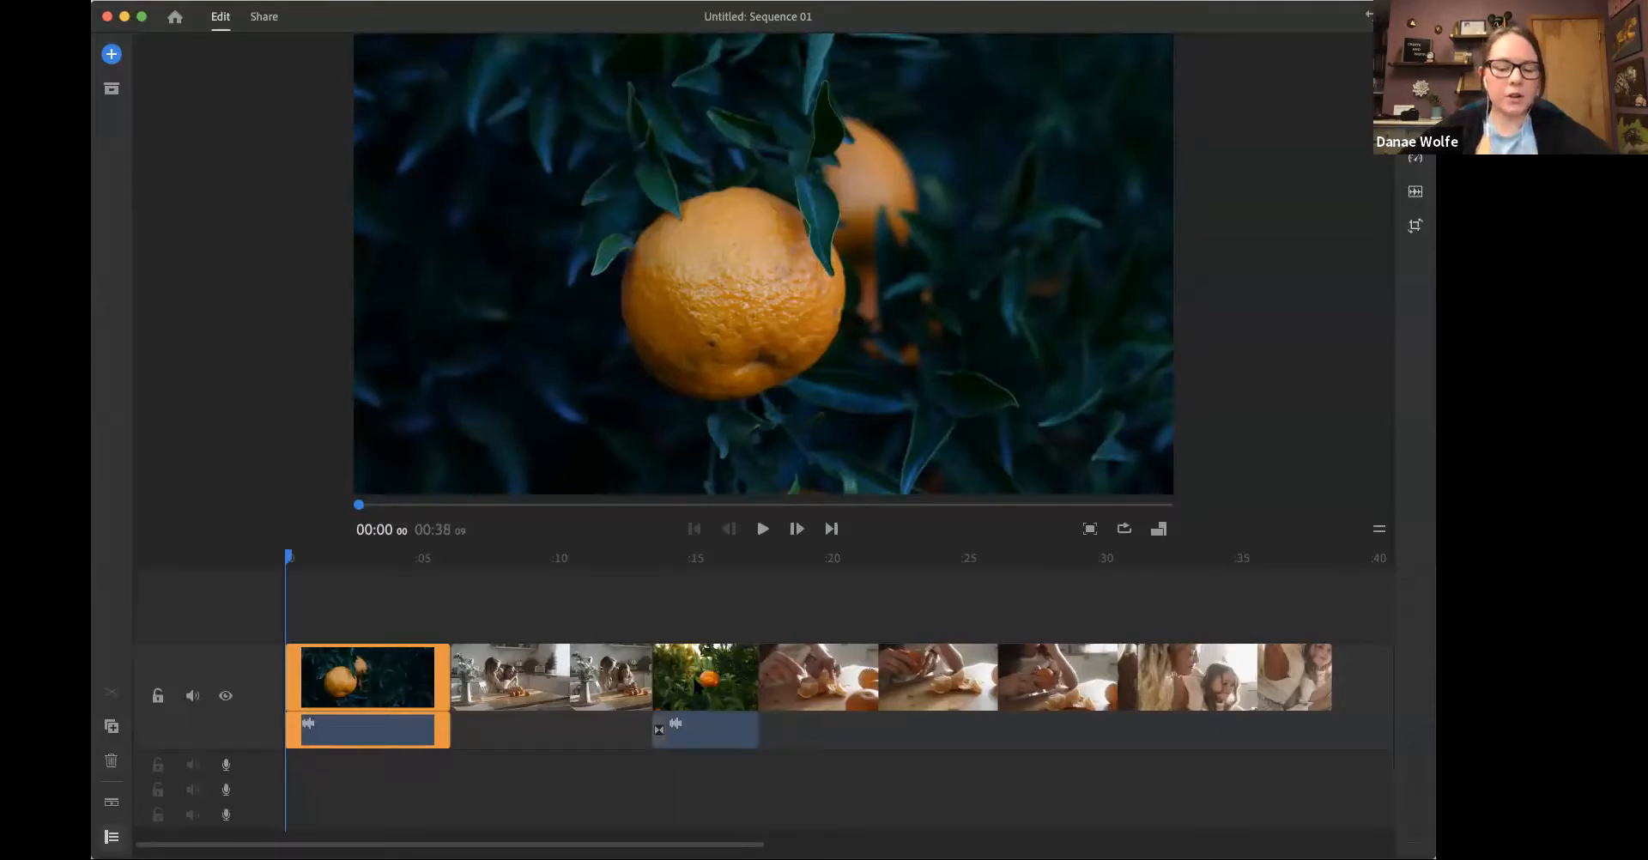
mouse_move(657, 673)
left_mouse_down()
mouse_move(655, 624)
mouse_move(654, 668)
left_mouse_up()
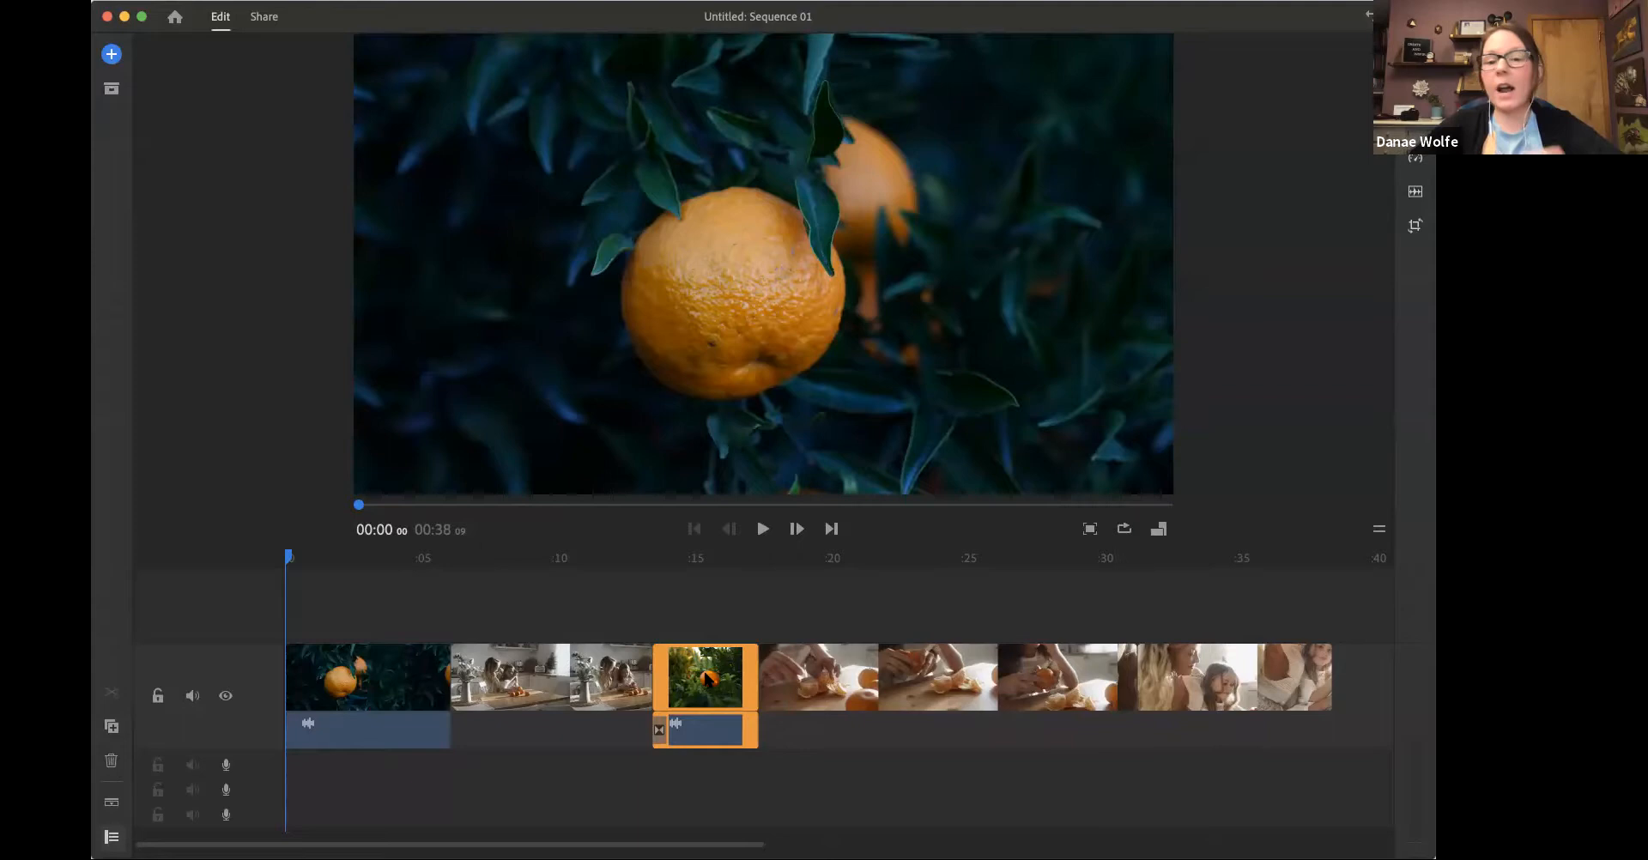
left_click_drag(708, 683, 461, 665)
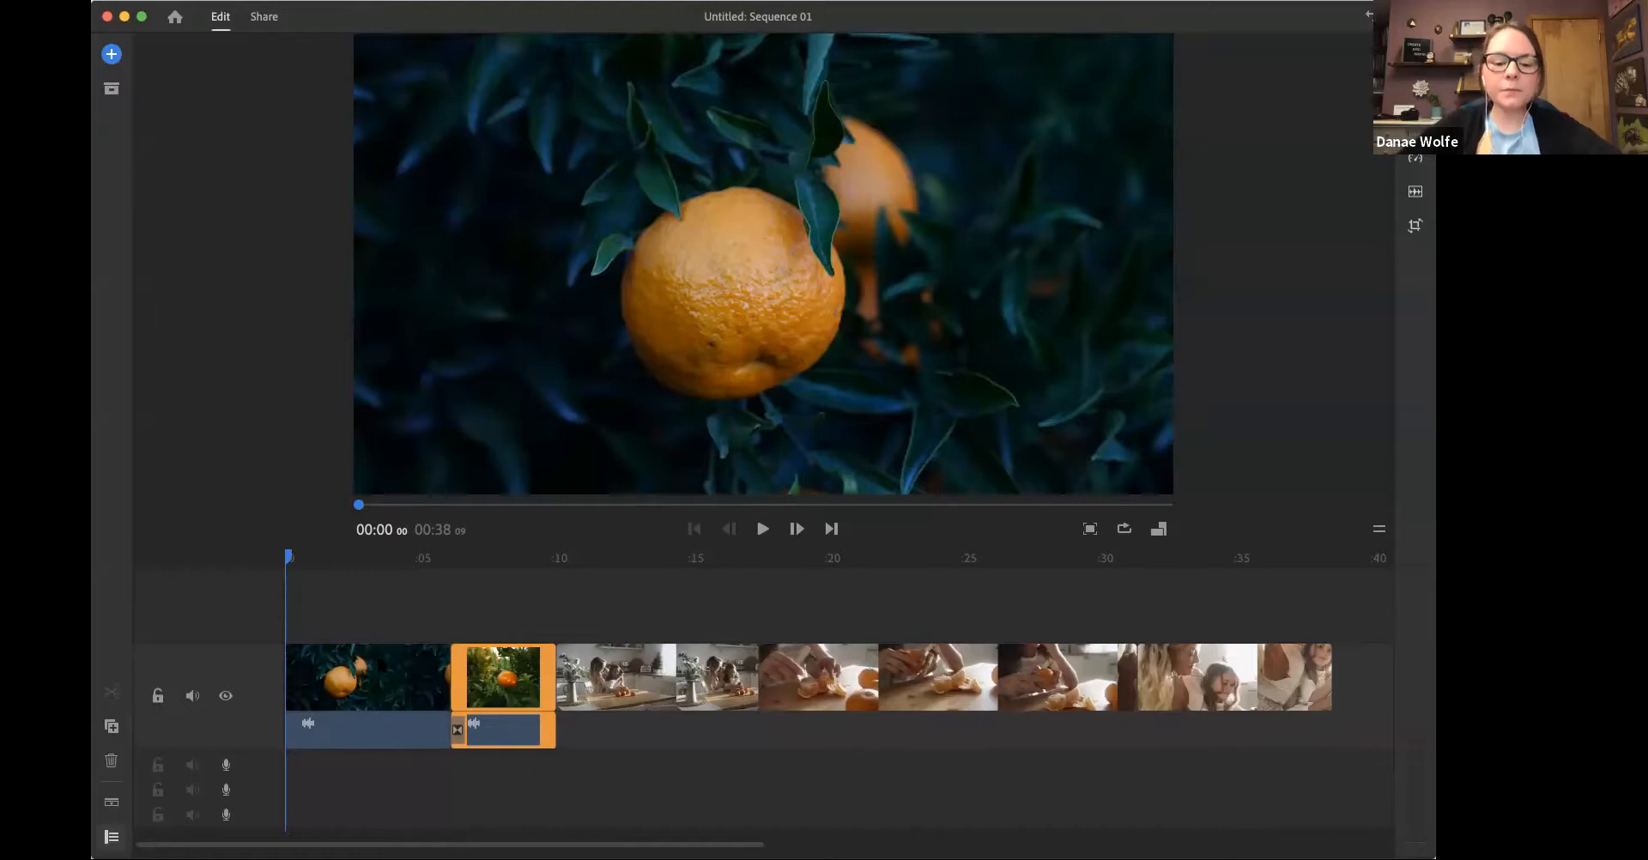
Step: Try to extend the first dark orange-tree clip beyond both of its ends
left_click(379, 674)
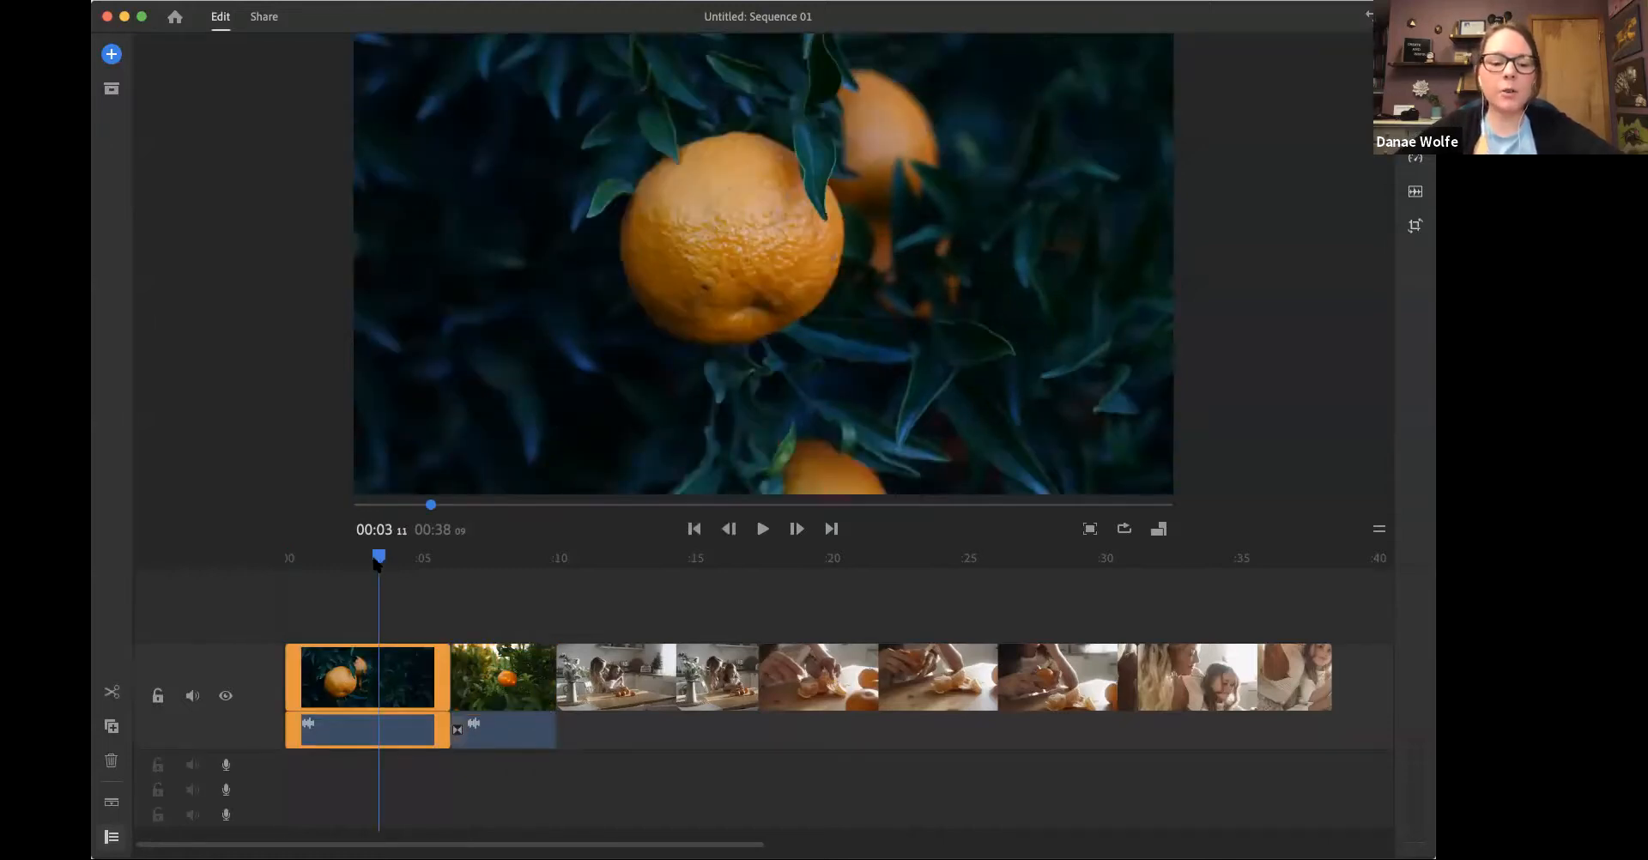
left_click_drag(376, 564, 413, 581)
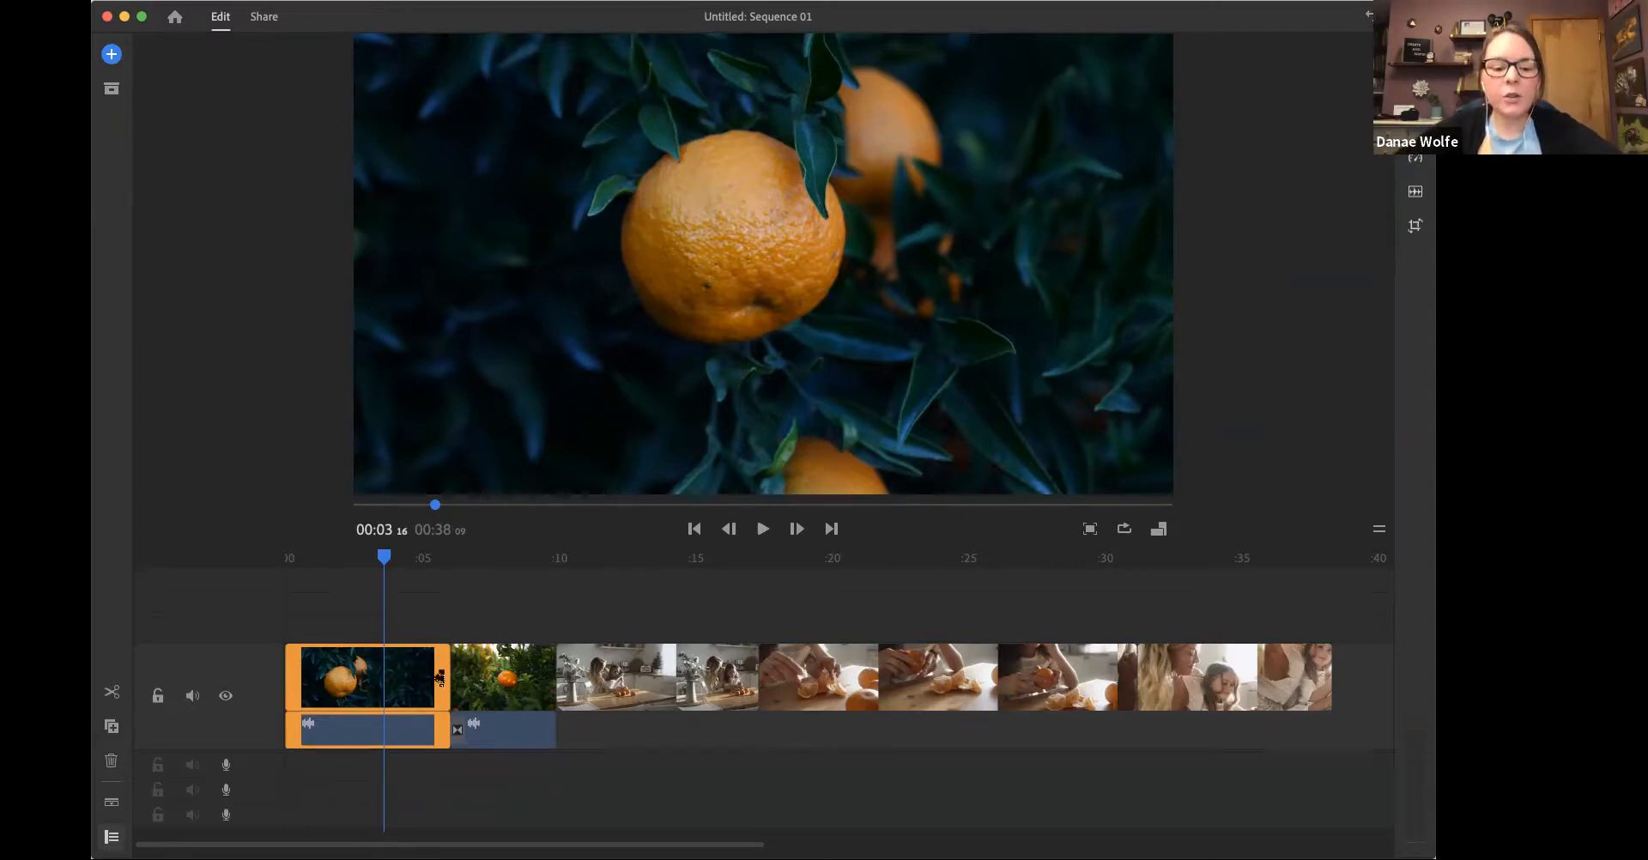
left_click_drag(439, 678, 525, 657)
left_click_drag(297, 670, 208, 667)
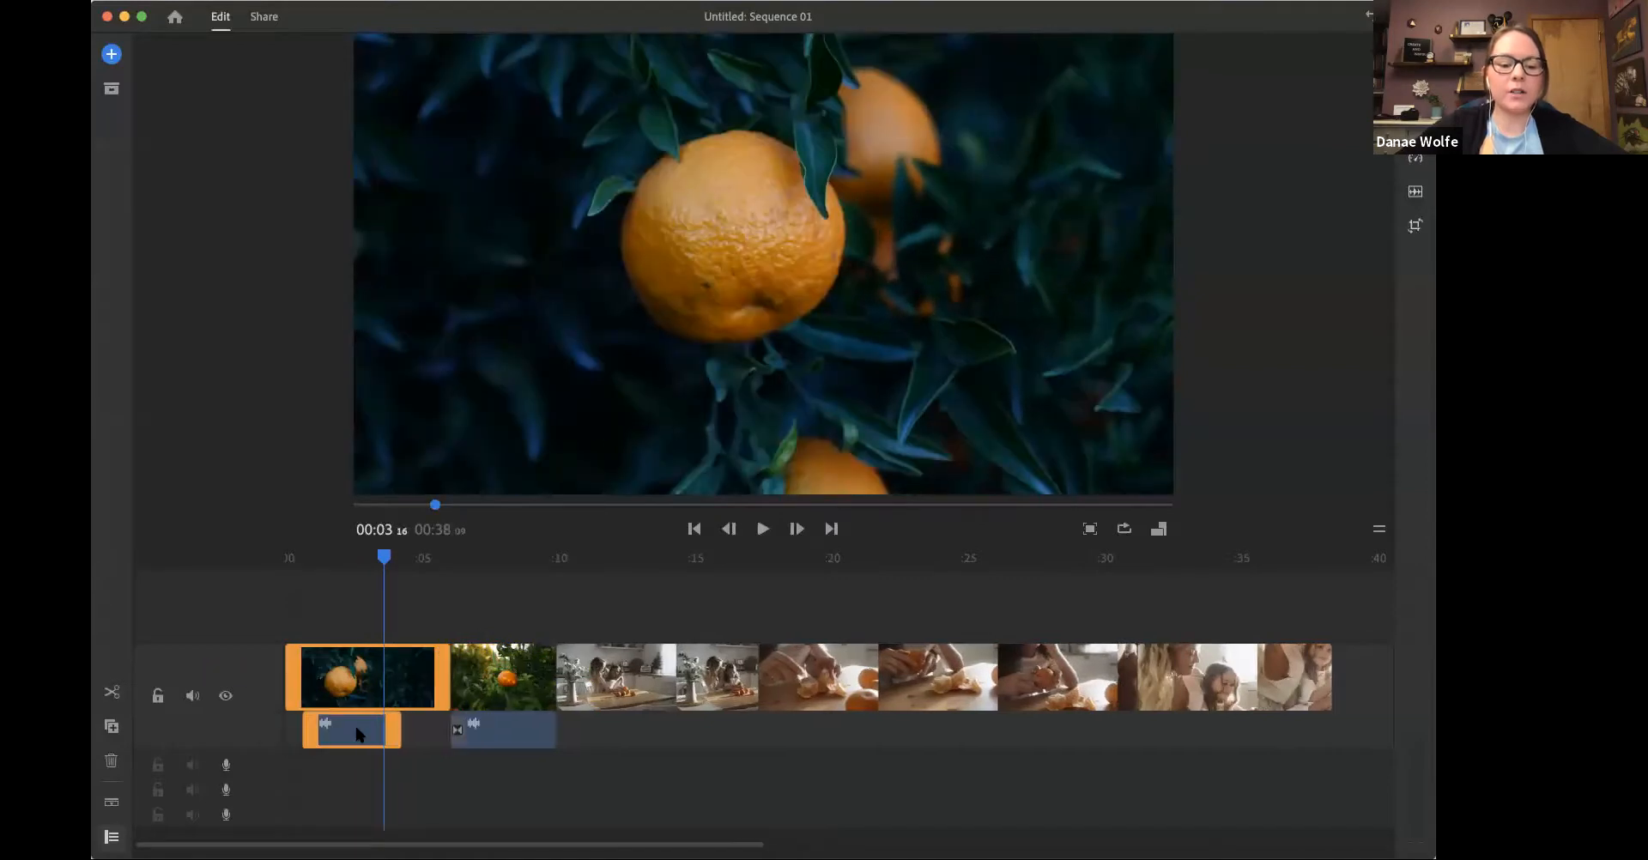
Step: Extend both ends of the first clip's audio so it spans the full length of its video
left_click(356, 729)
left_click(383, 738)
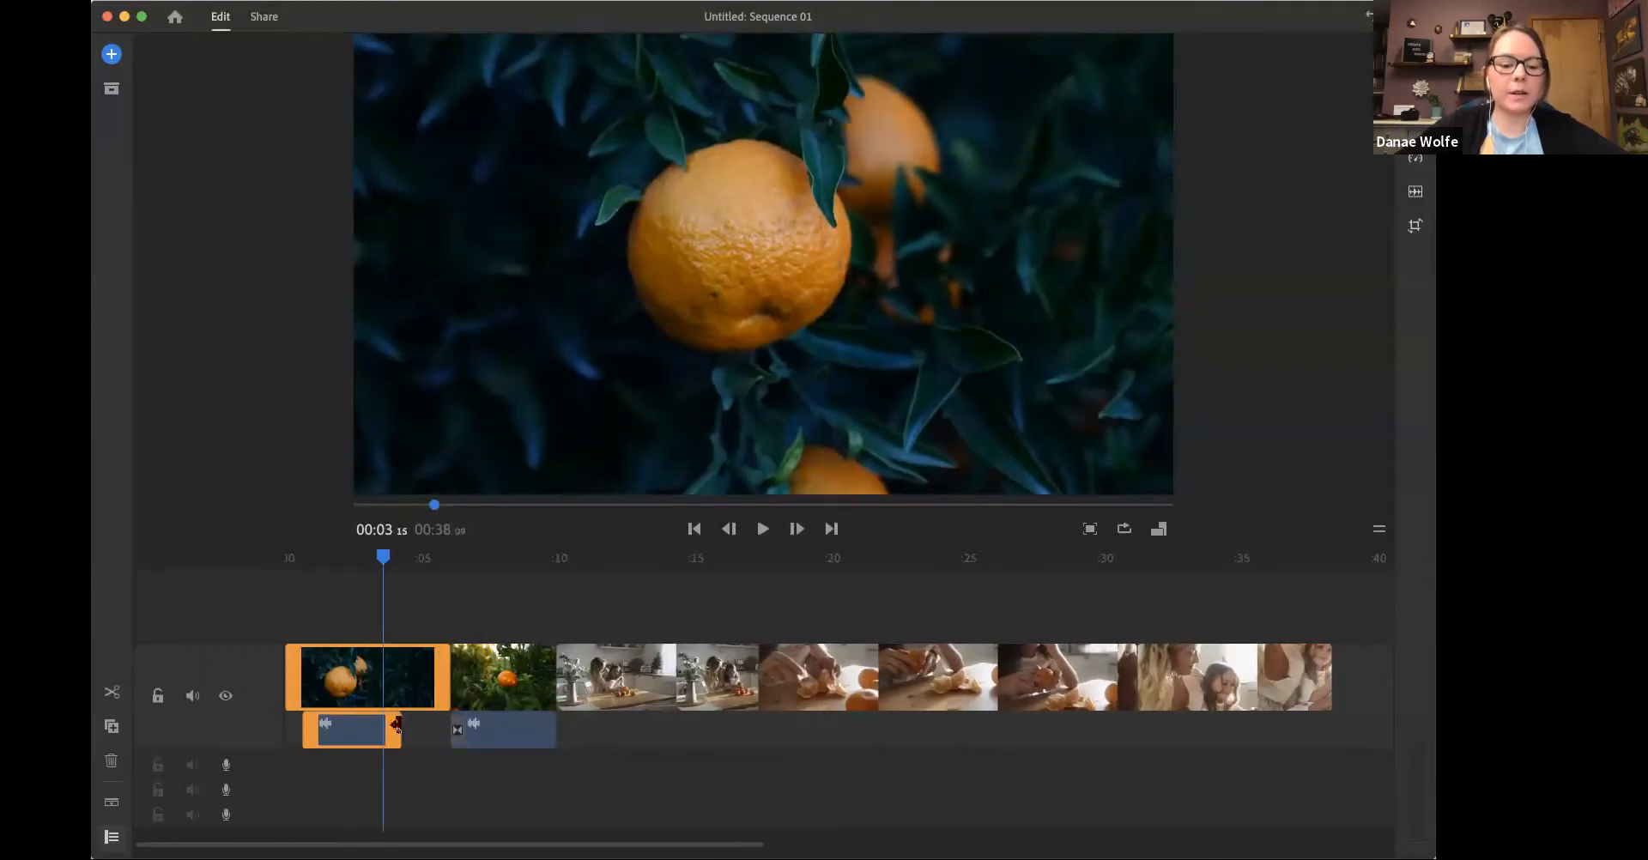
left_click_drag(396, 725, 450, 725)
mouse_move(304, 727)
left_mouse_down()
mouse_move(268, 728)
mouse_move(286, 728)
left_mouse_up()
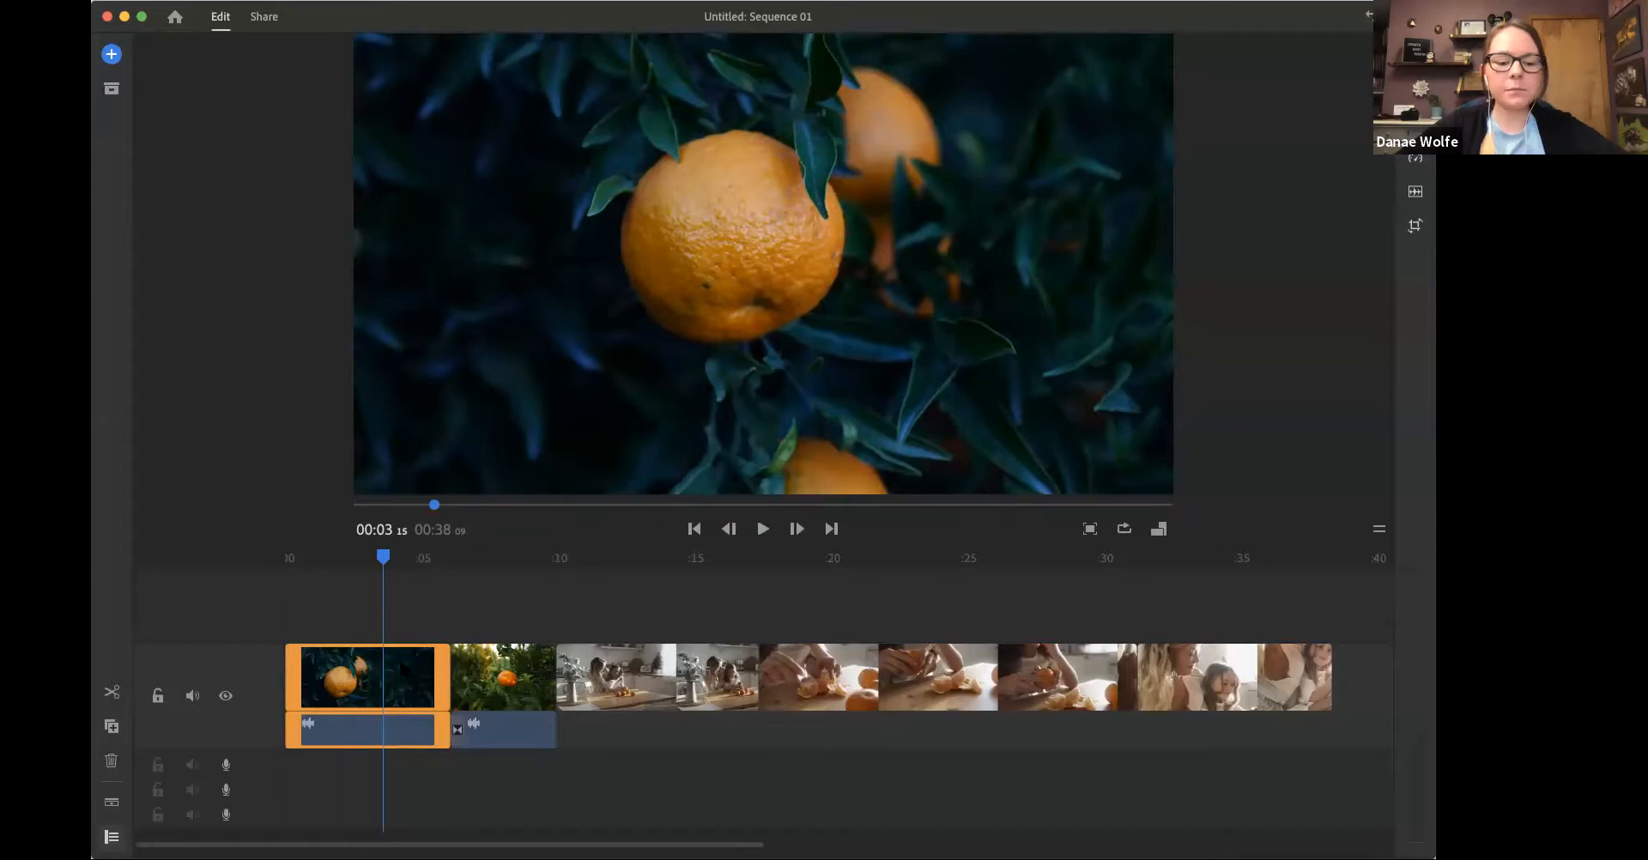
Step: Split the first dark orange-tree clip just before the three-second mark and delete its second part
left_click(400, 665)
left_click_drag(400, 555, 359, 556)
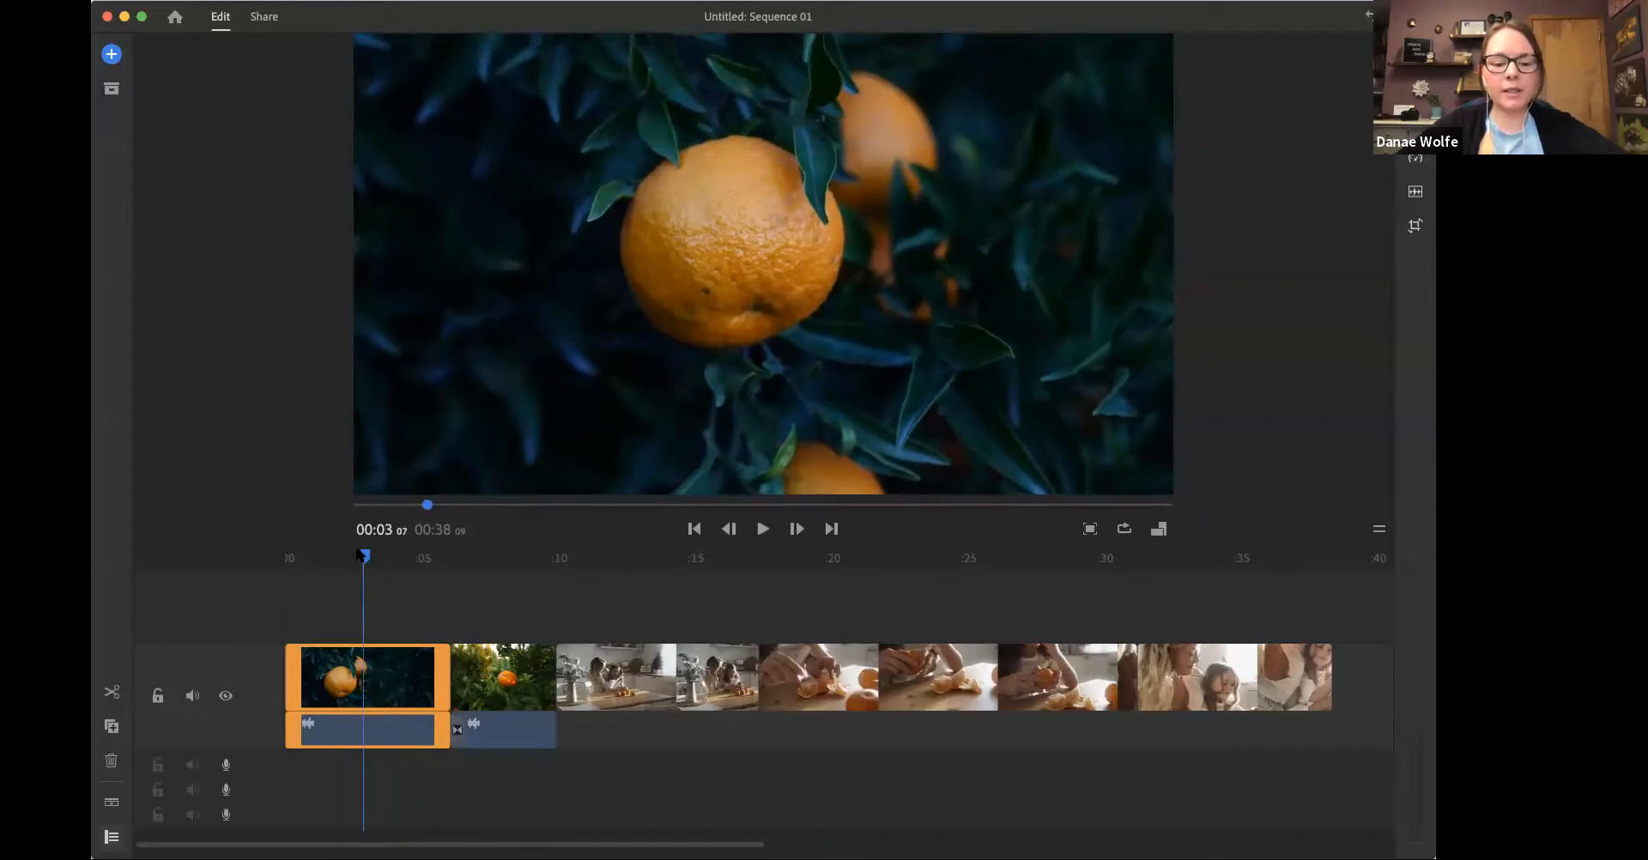
left_click(112, 693)
left_click(386, 686)
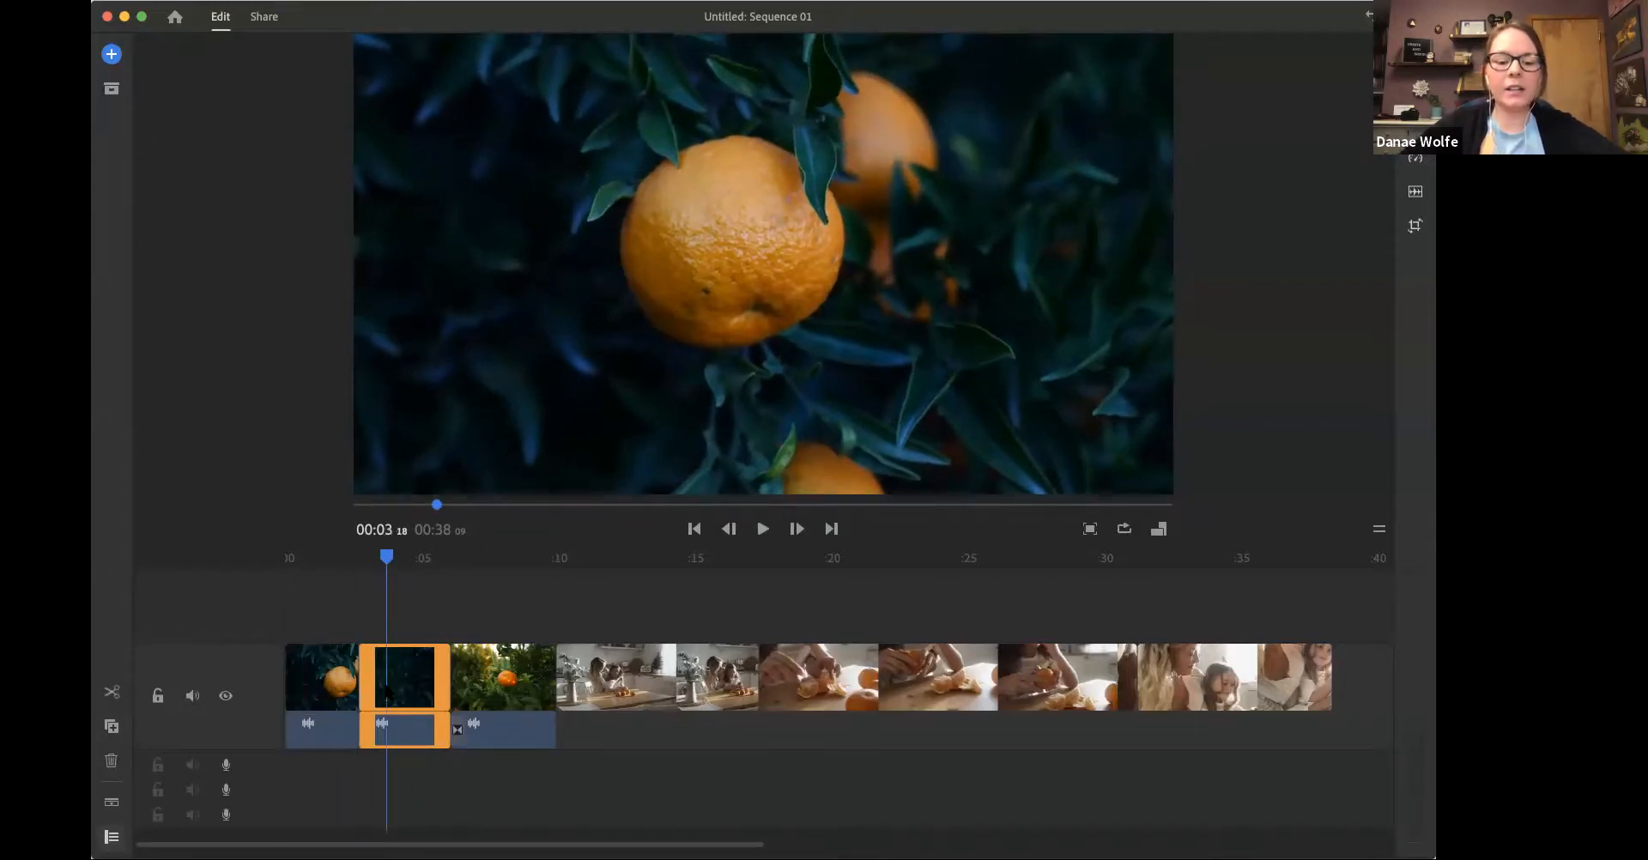
key("Delete")
Step: Extend the shortened first clip back up to the green orange-tree clip, and stretch its audio to match the video
left_click(339, 678)
left_click_drag(357, 683, 505, 689)
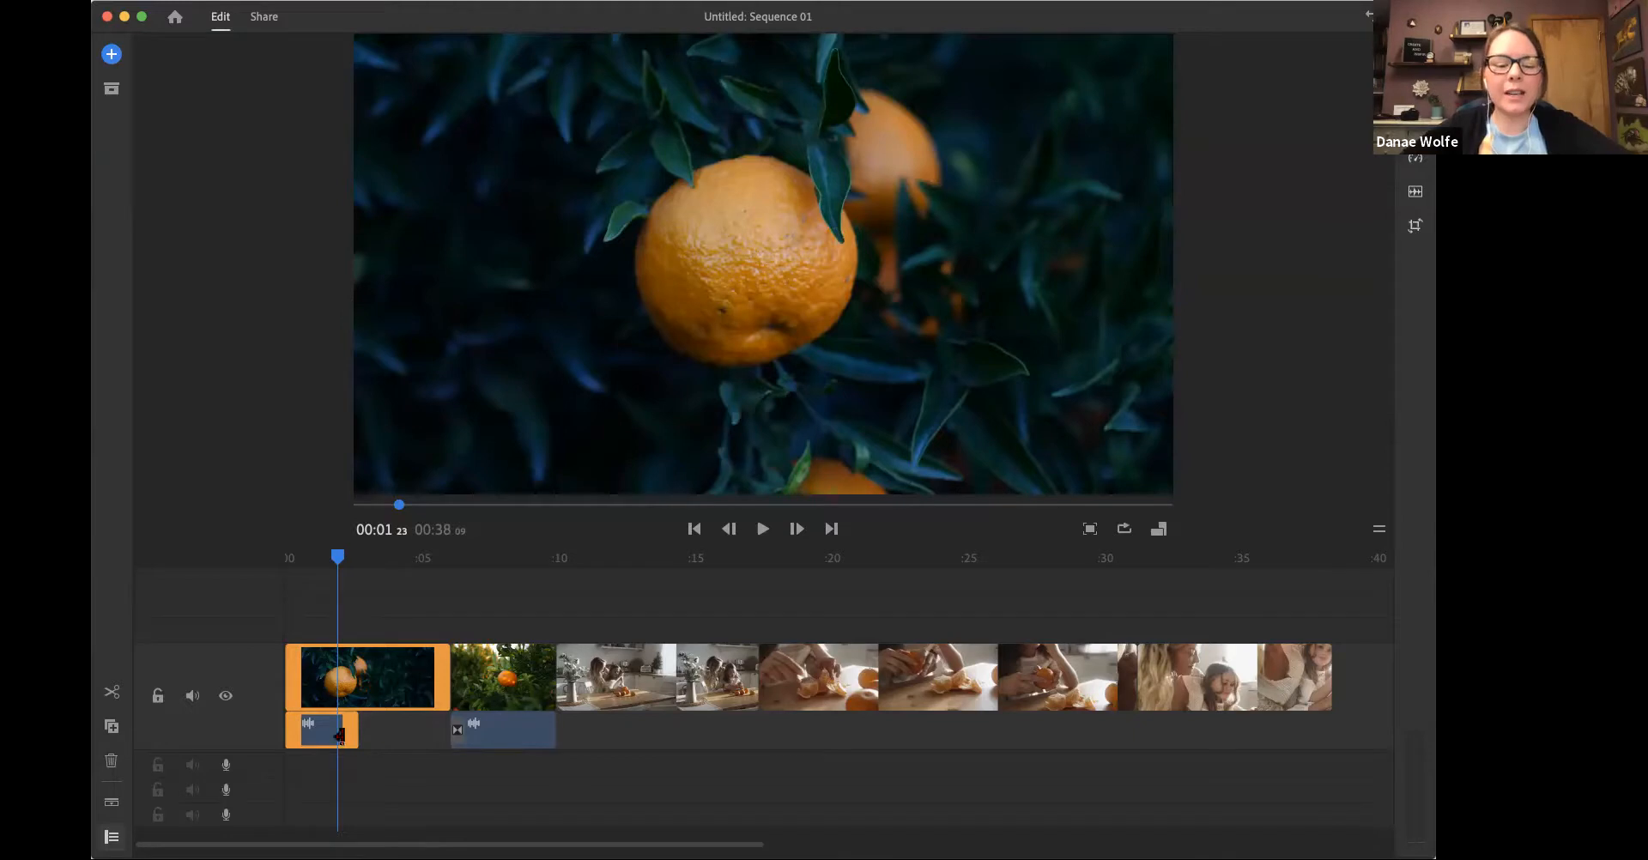
left_click_drag(342, 736, 447, 730)
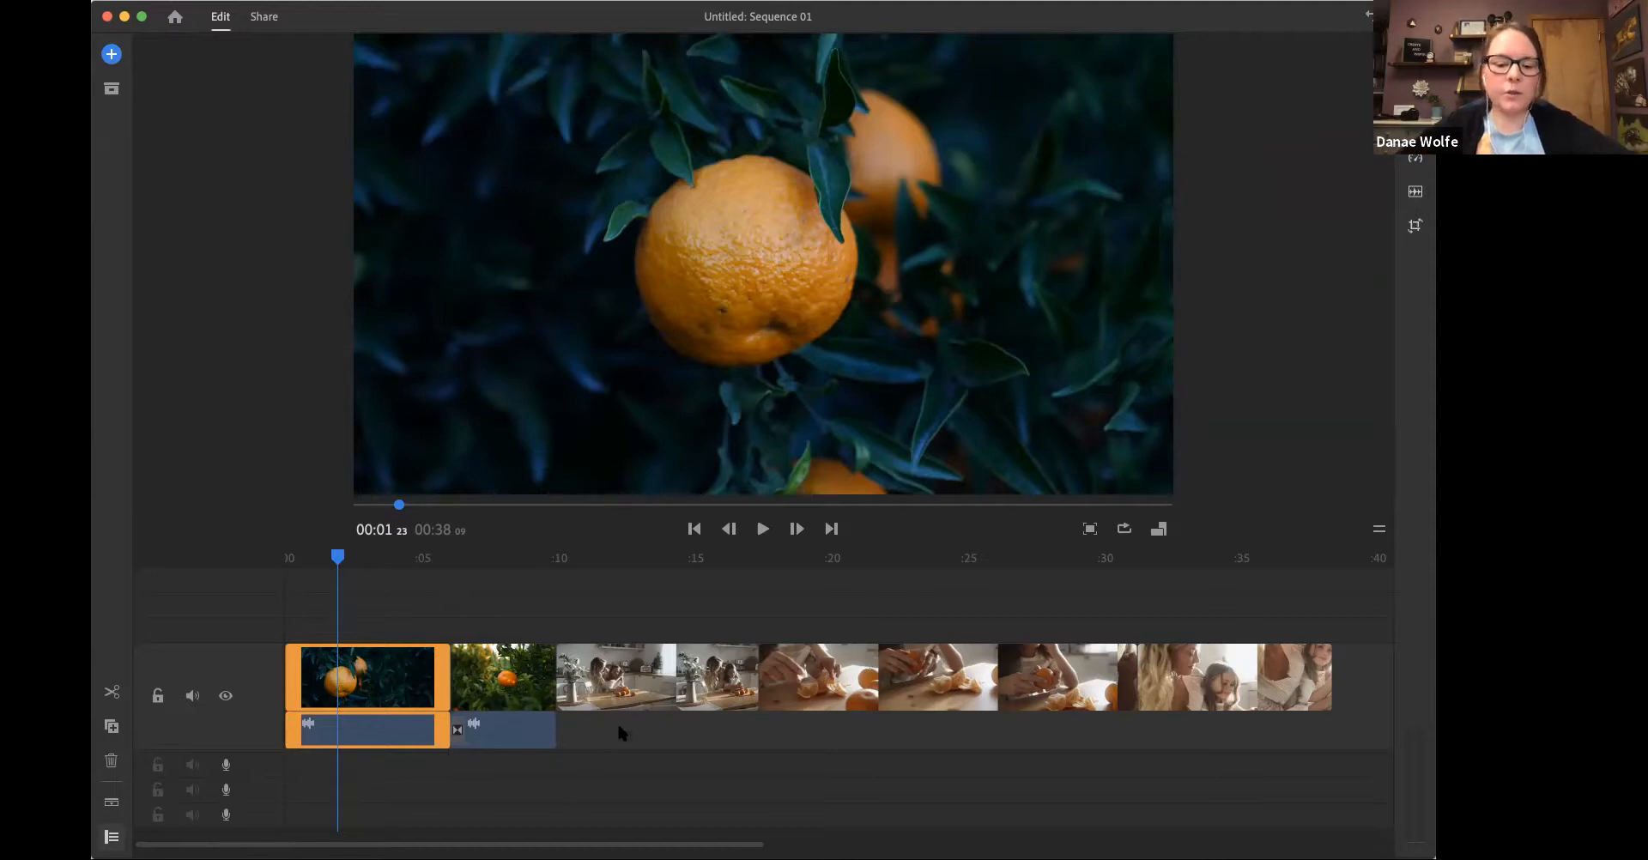
Step: Trim about 3 seconds off the start of the orange-peeling clip and play back its ending from about 24 seconds
left_click(796, 671)
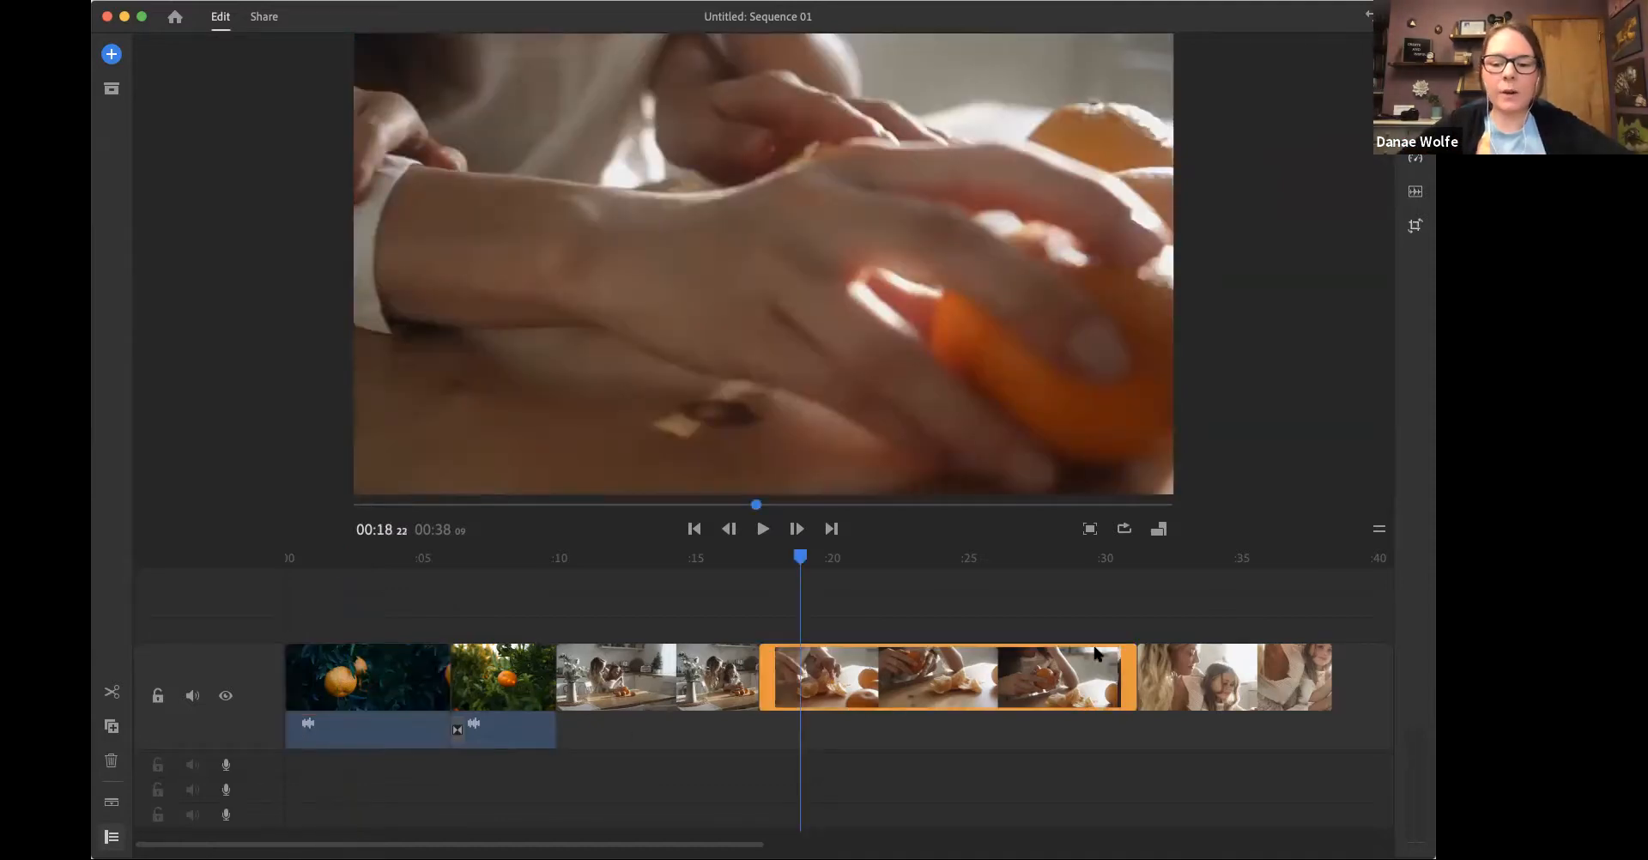
left_click_drag(775, 679, 863, 677)
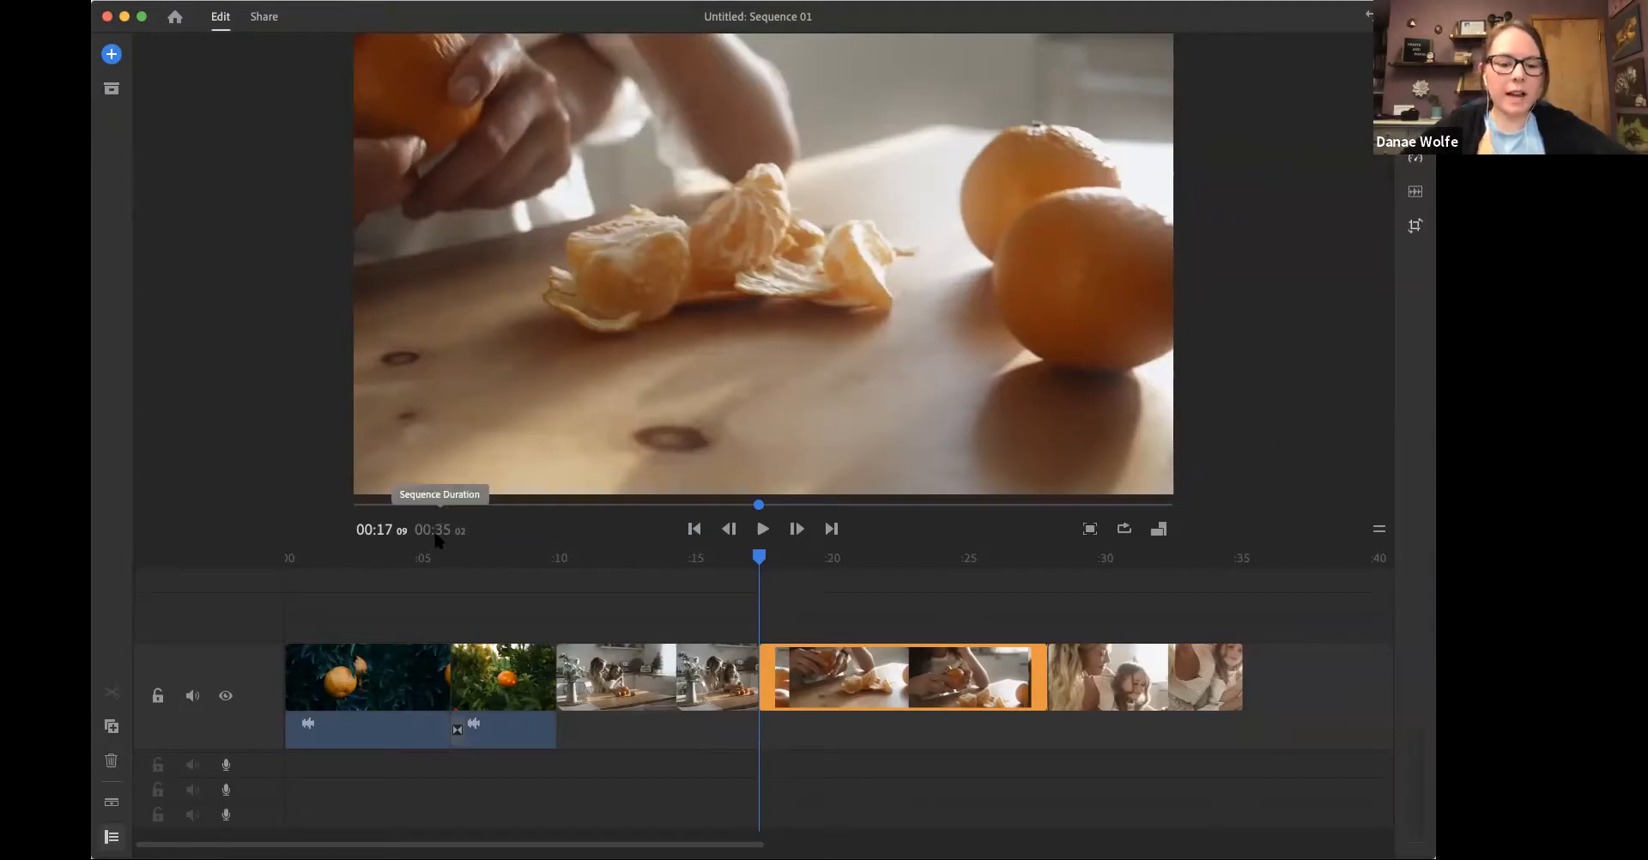
left_click_drag(873, 565, 958, 565)
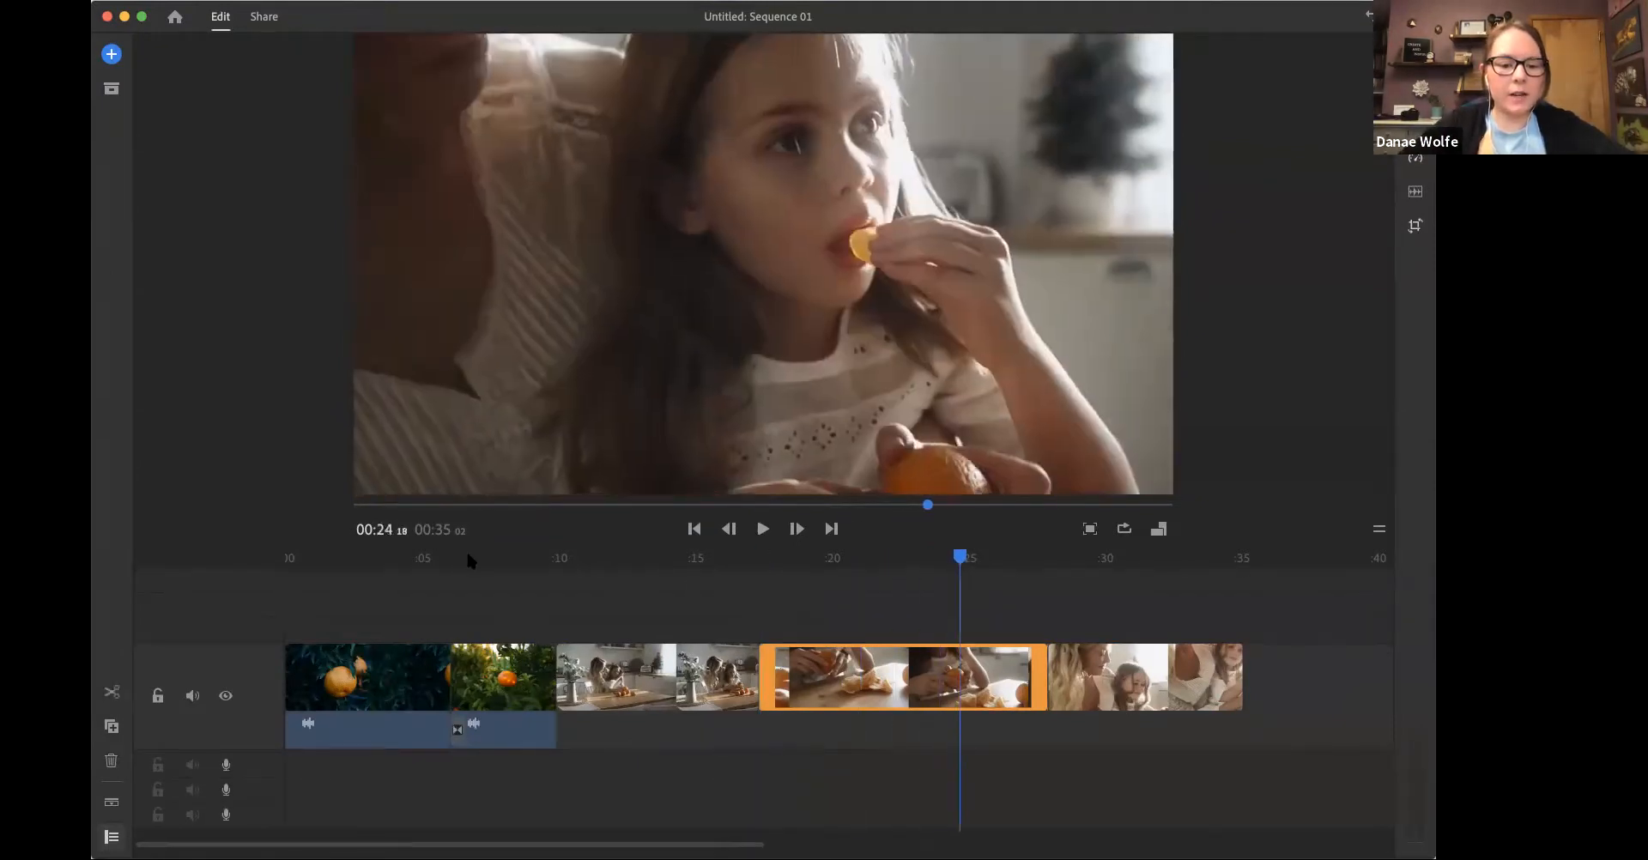
key("minus")
scroll(584, 726, "down", 1)
scroll(584, 726, "up", 4)
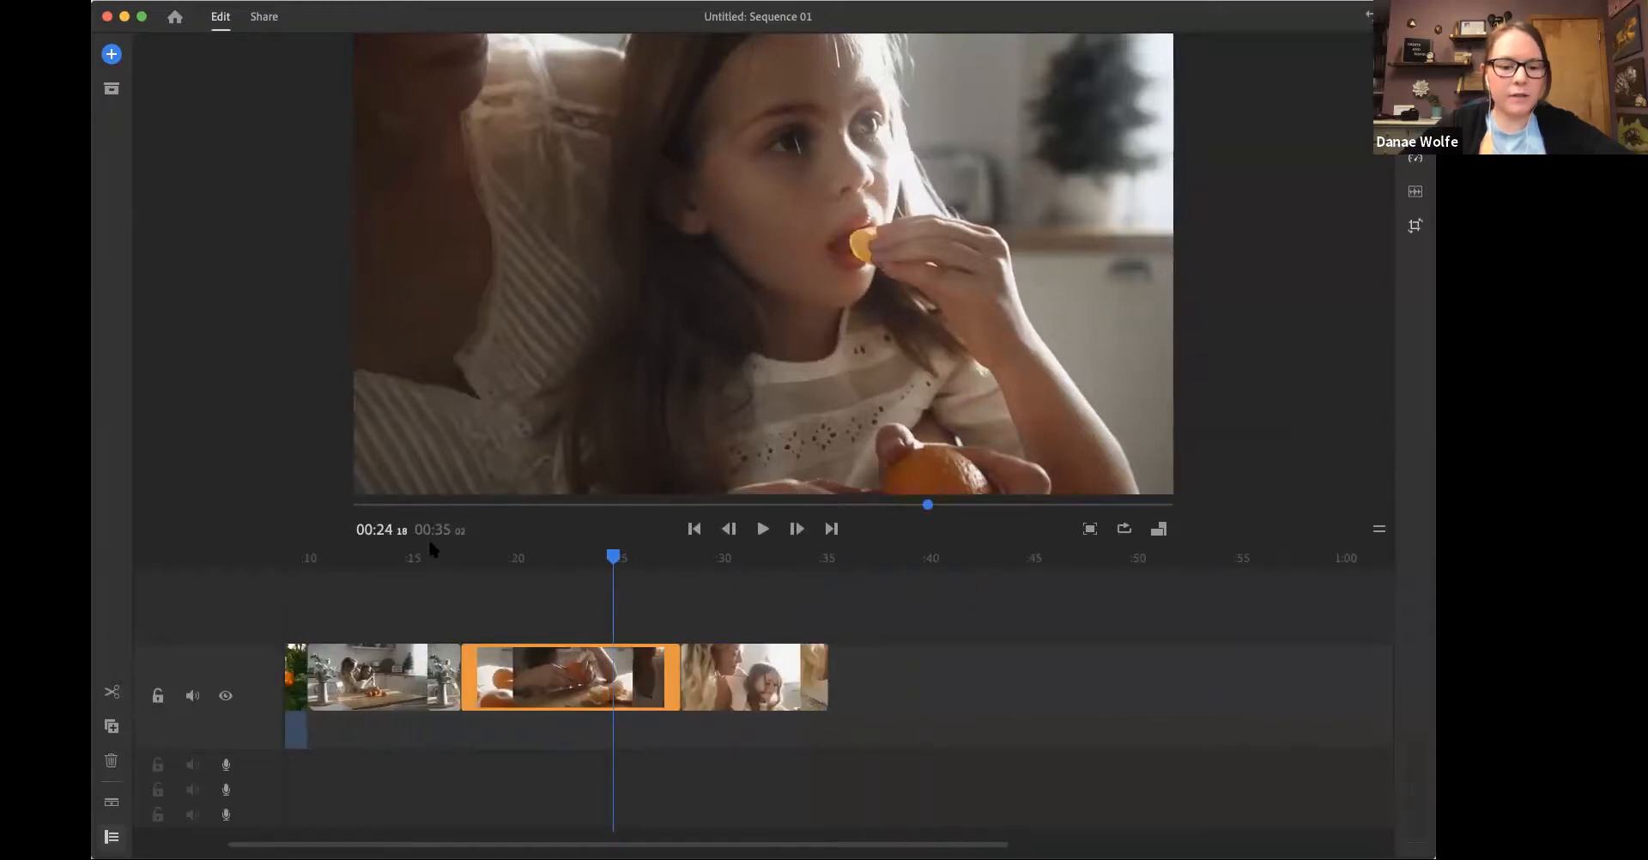
scroll(534, 603, "left", 2)
key("space")
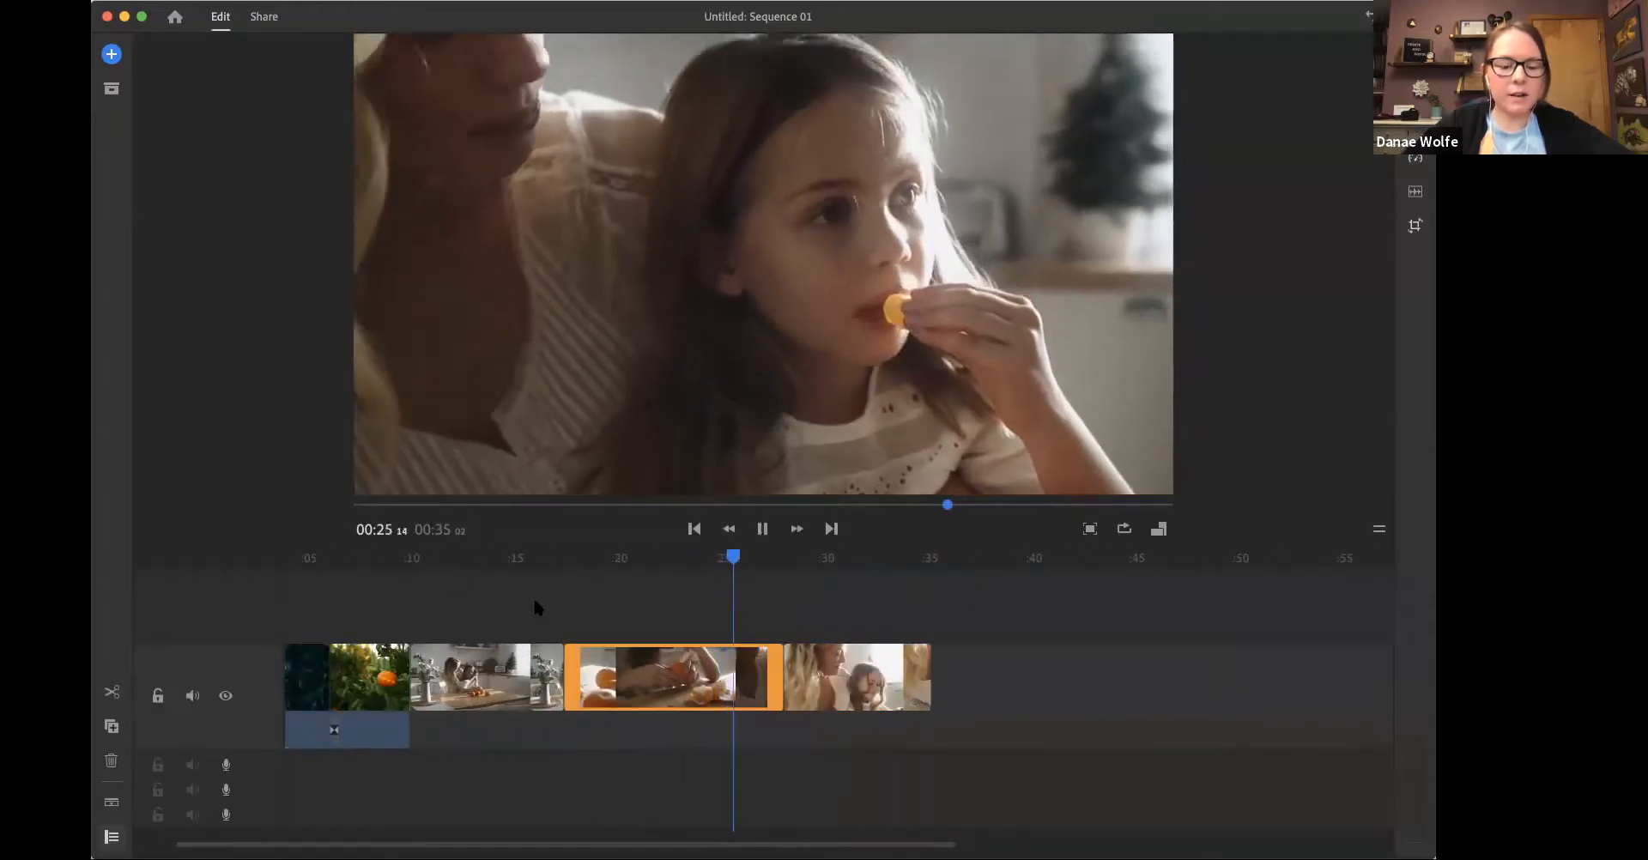
key("space")
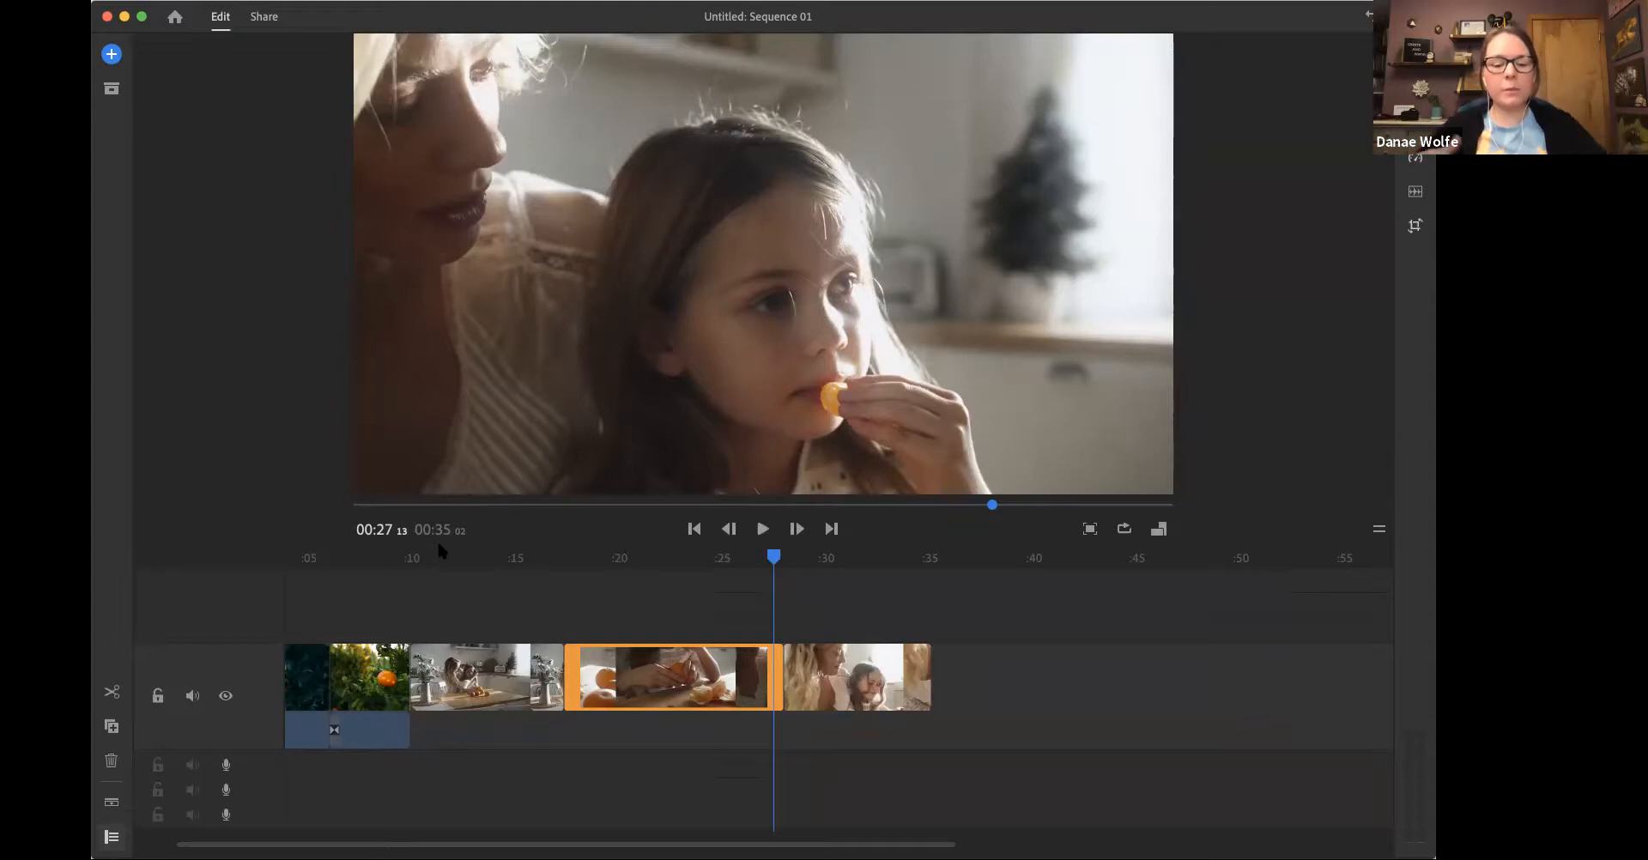
scroll(530, 719, "left", 2)
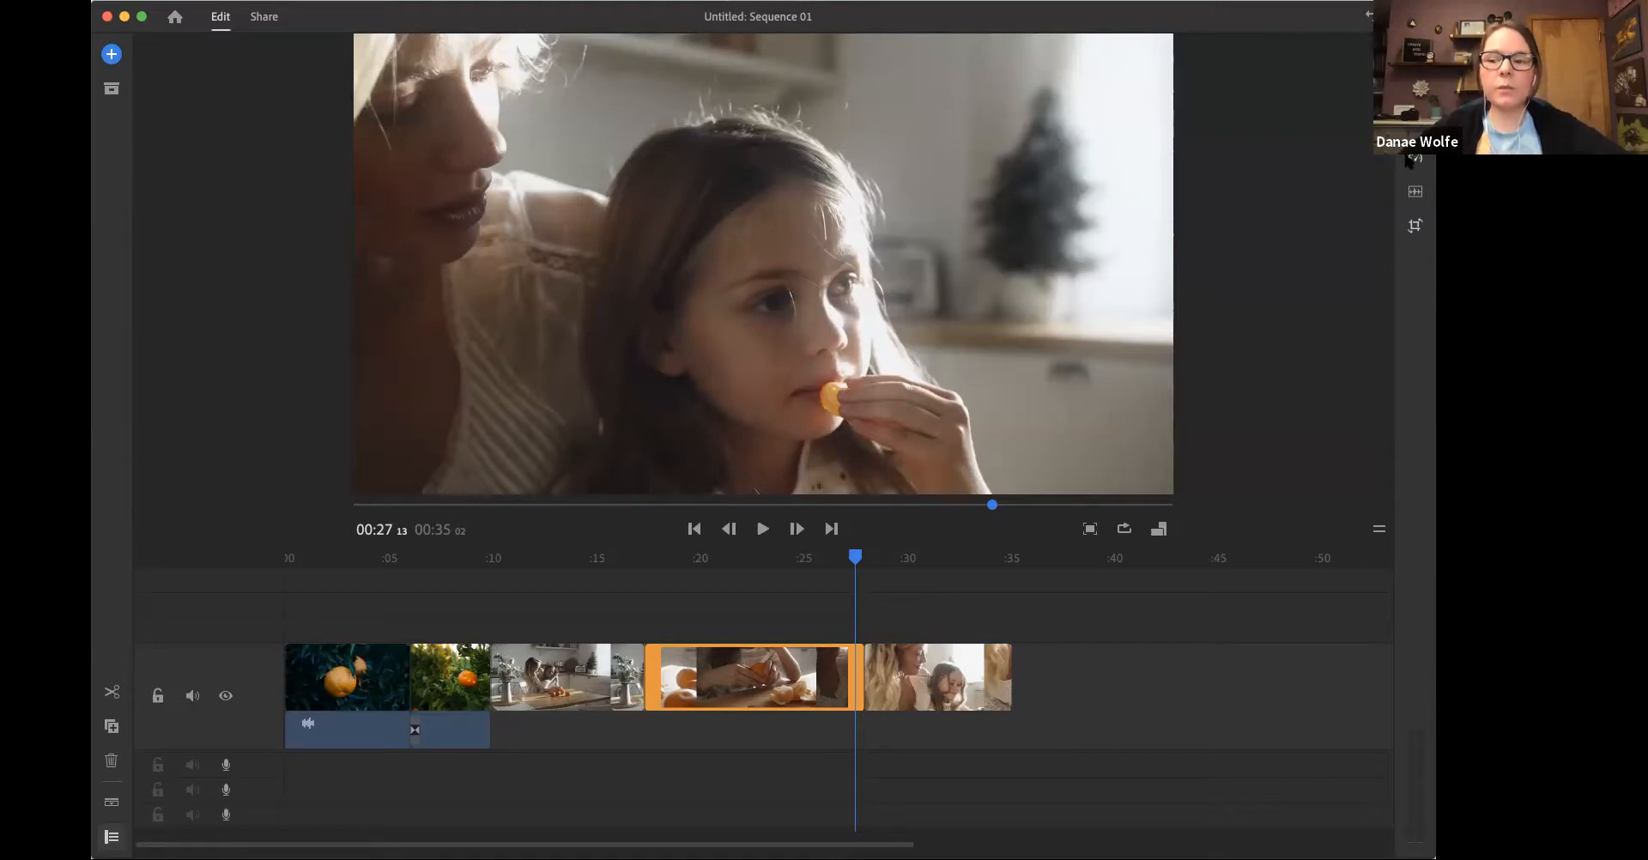
Step: Add a Solid Background title above the orange-peeling clip and stretch both of its ends to the clip's full length
left_click(1415, 54)
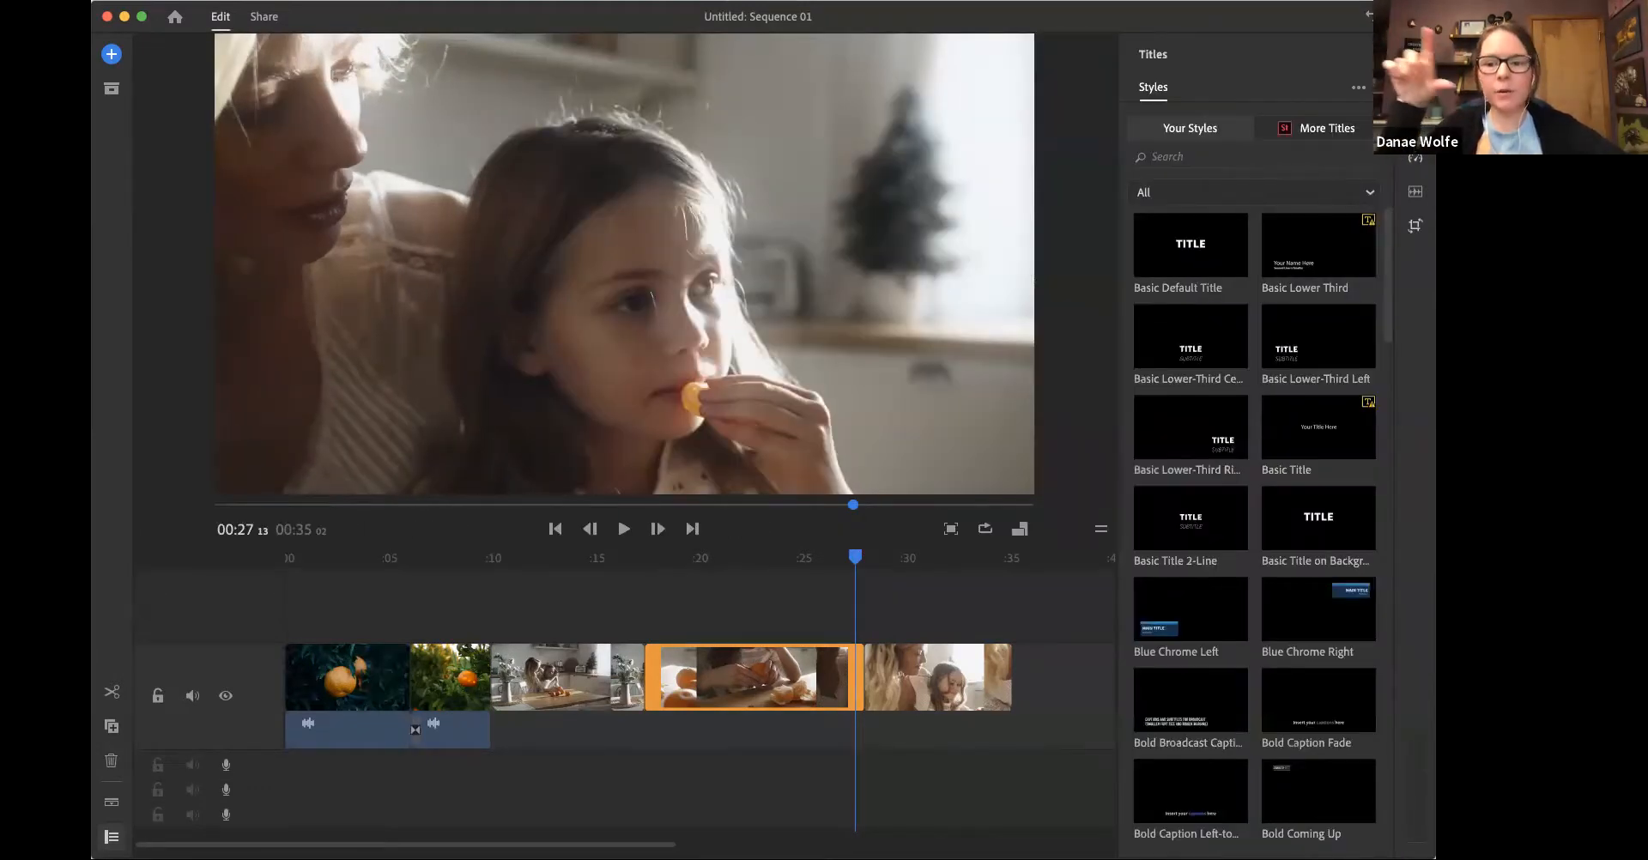
scroll(1260, 412, "down", 15)
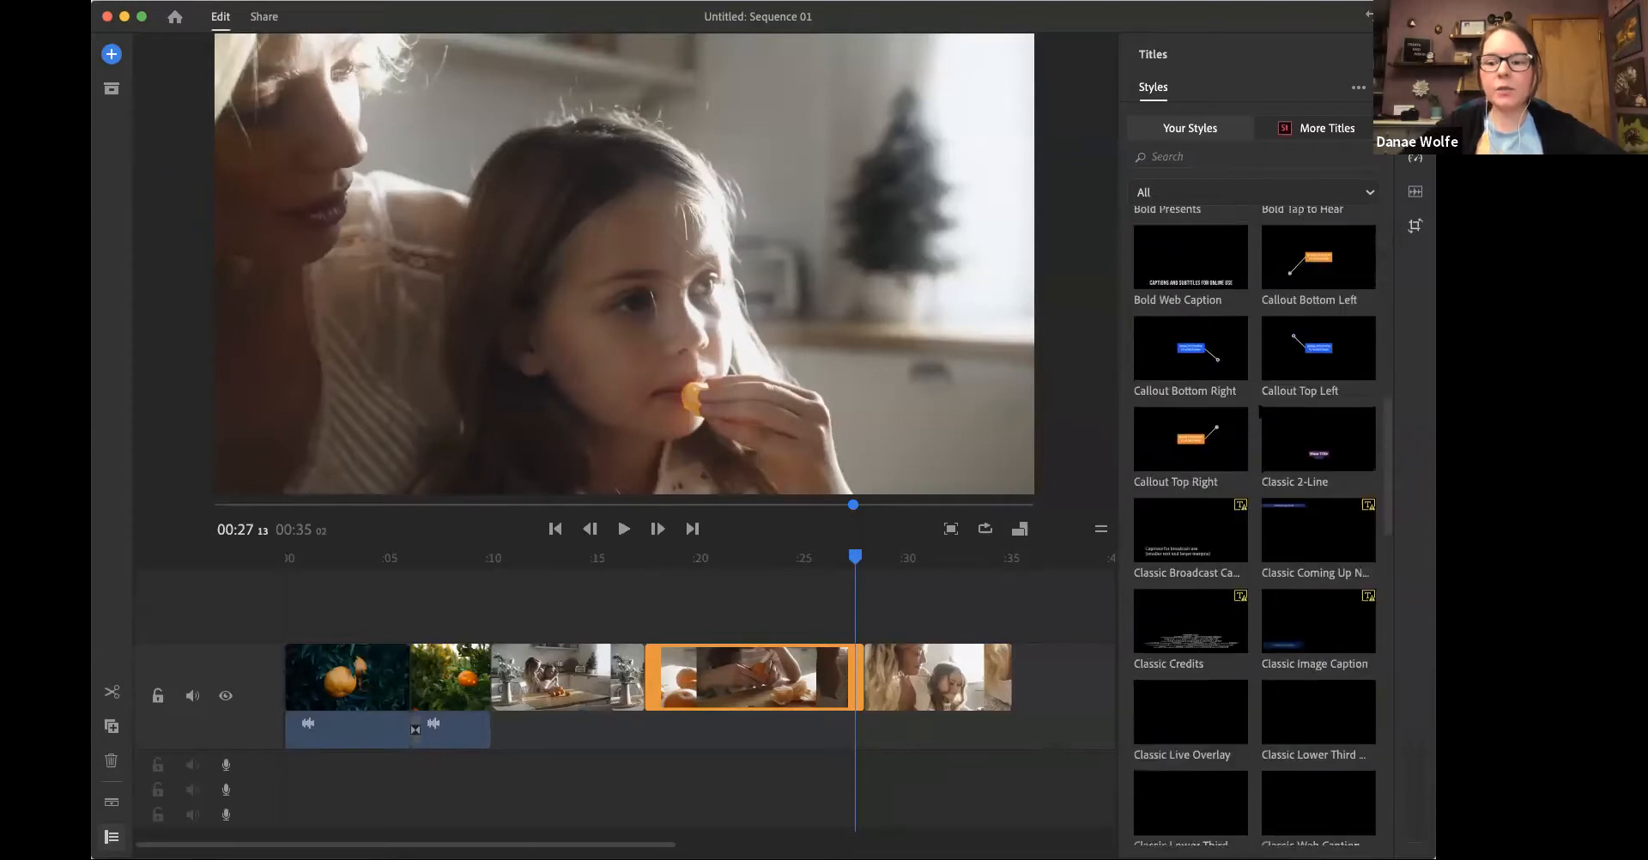
scroll(1259, 412, "down", 6)
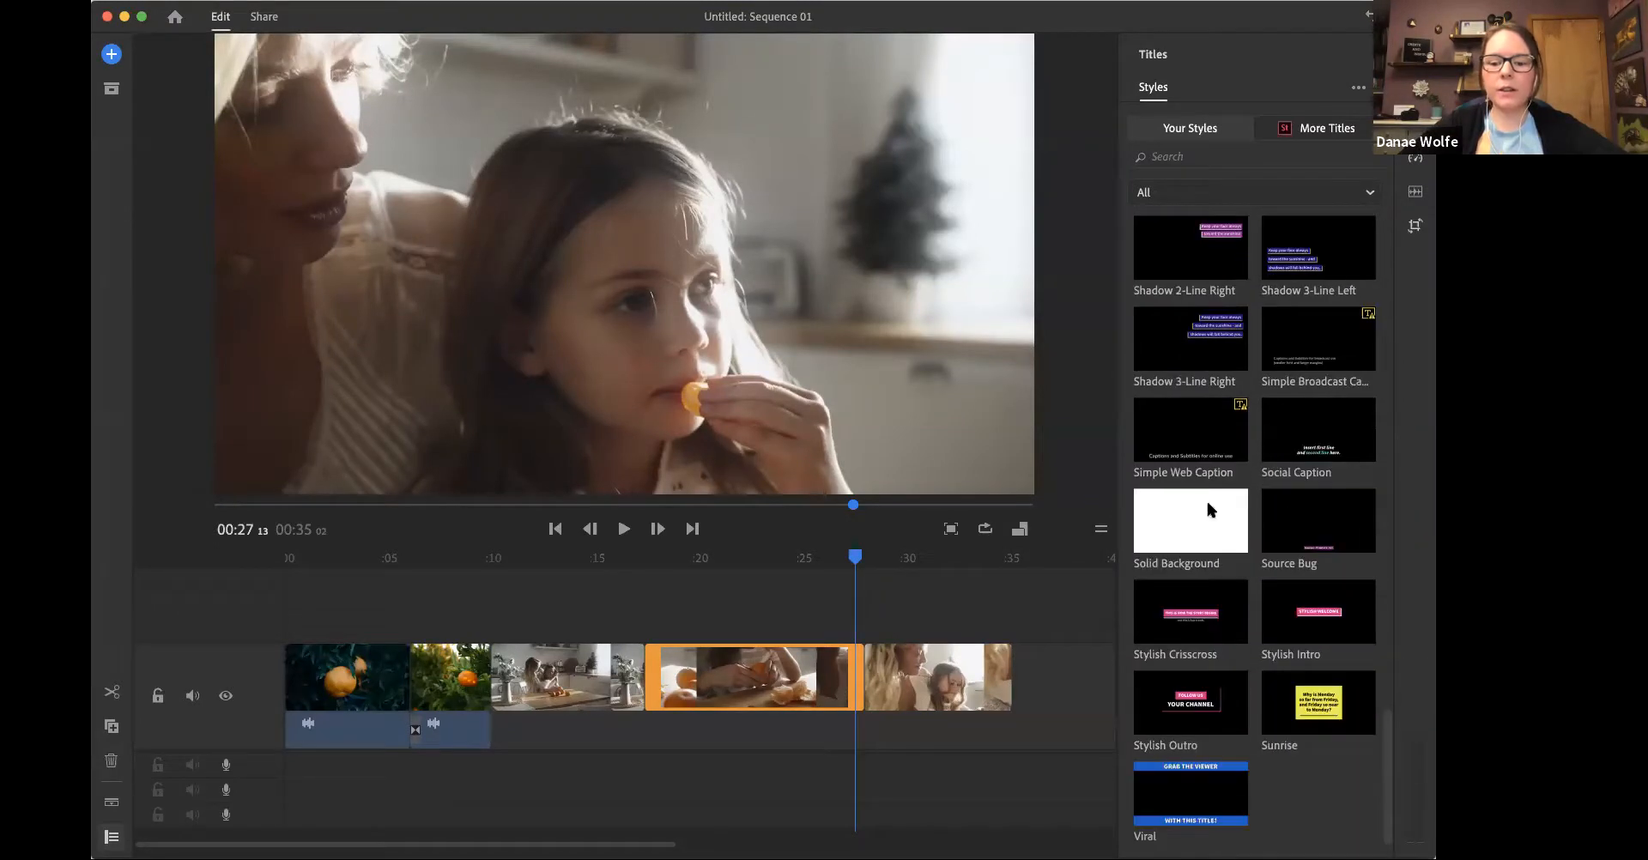
left_click_drag(1182, 524, 724, 626)
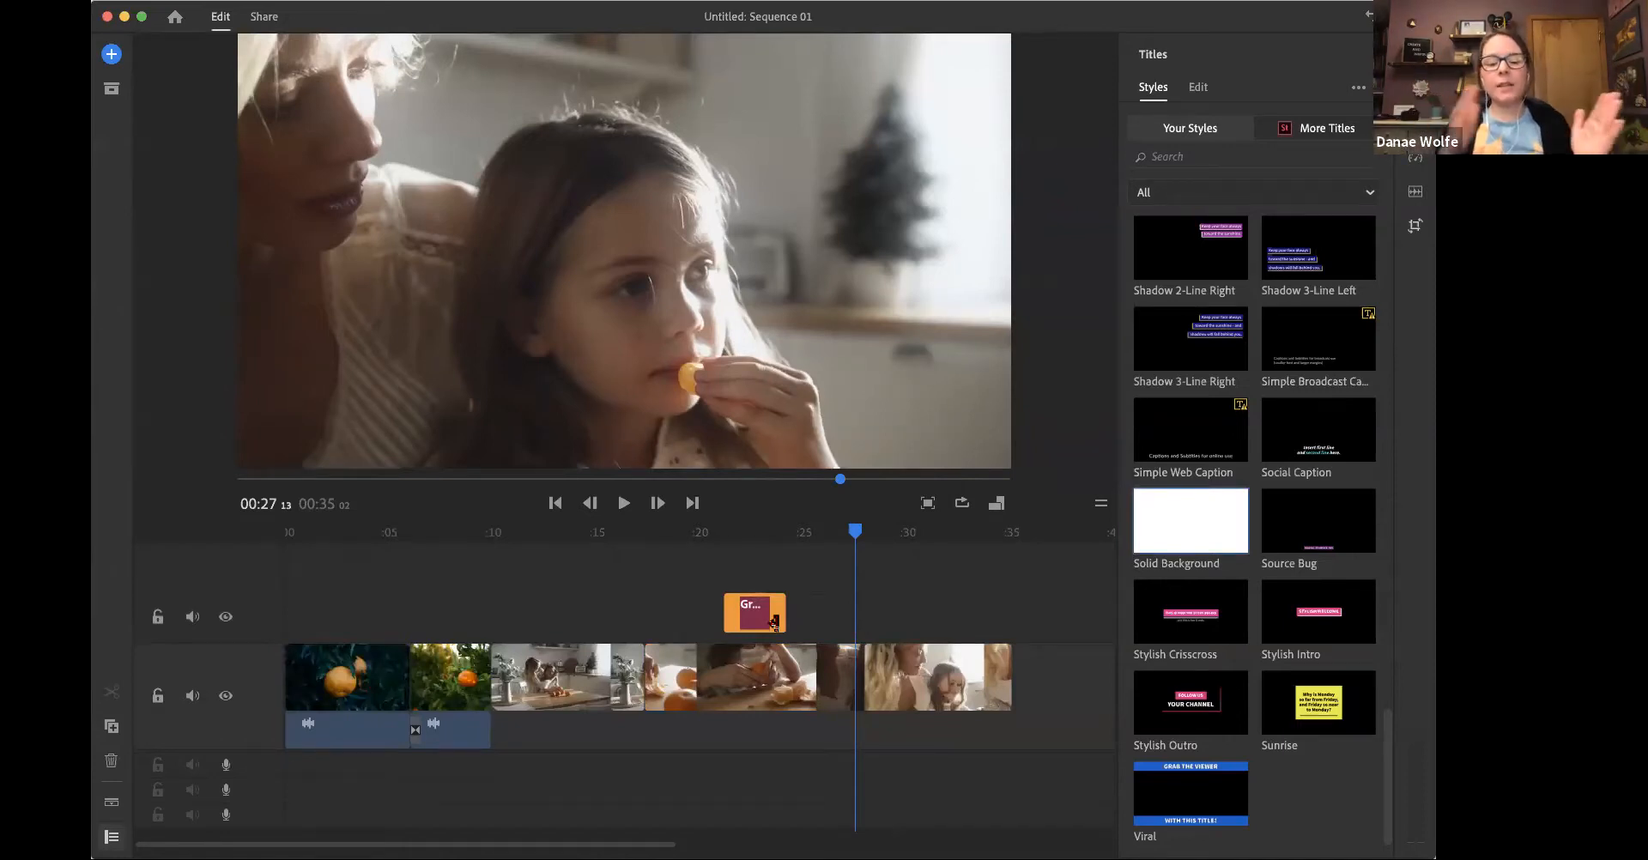
left_click_drag(775, 620, 850, 618)
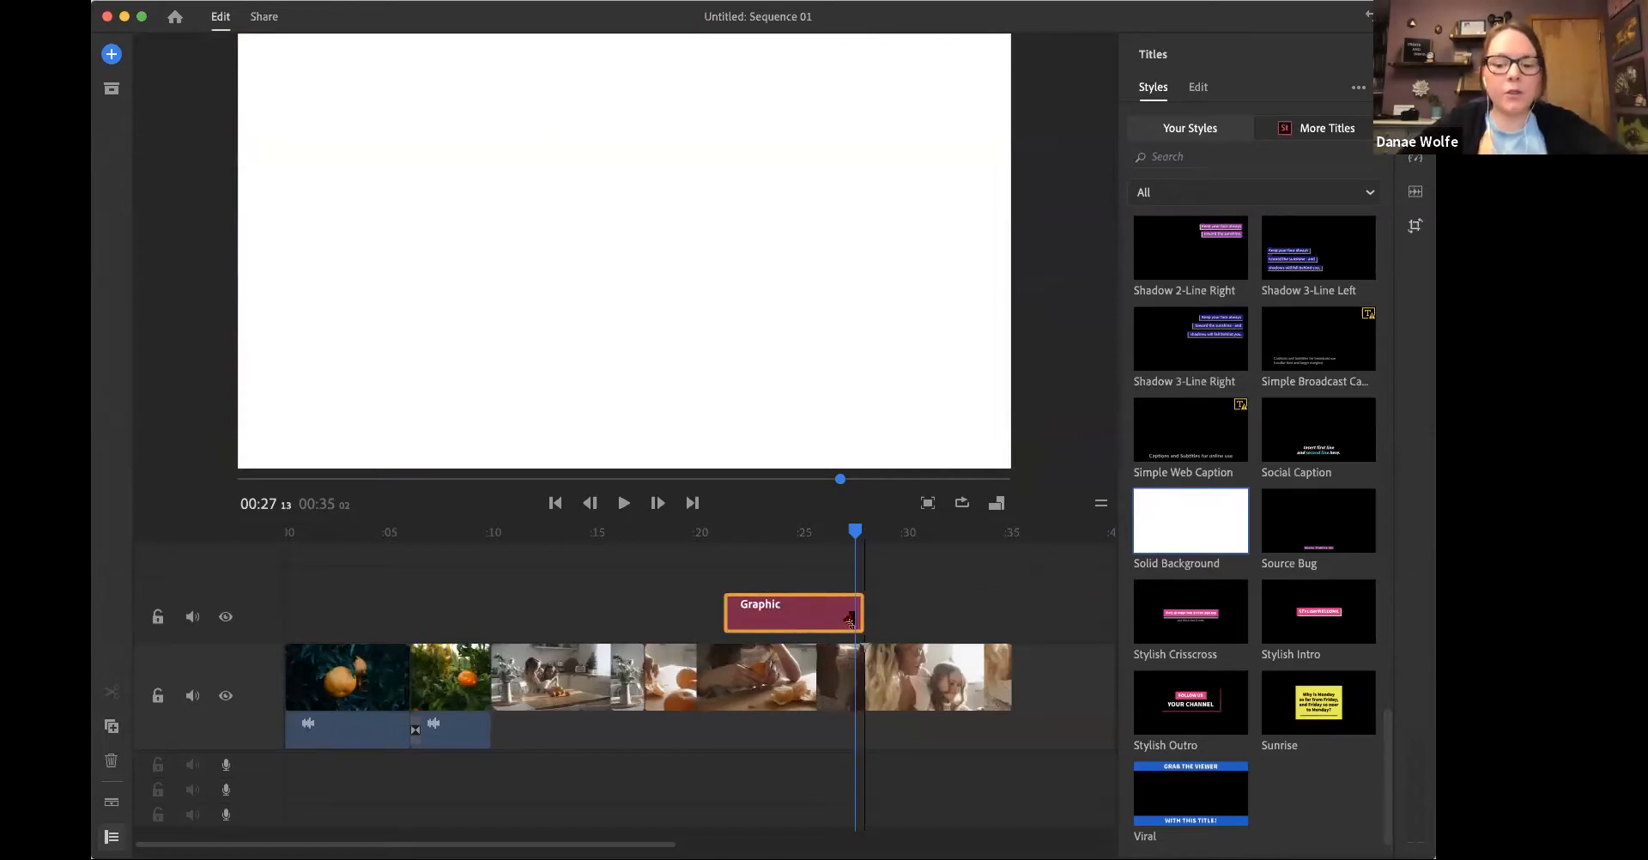
left_click_drag(725, 623, 649, 628)
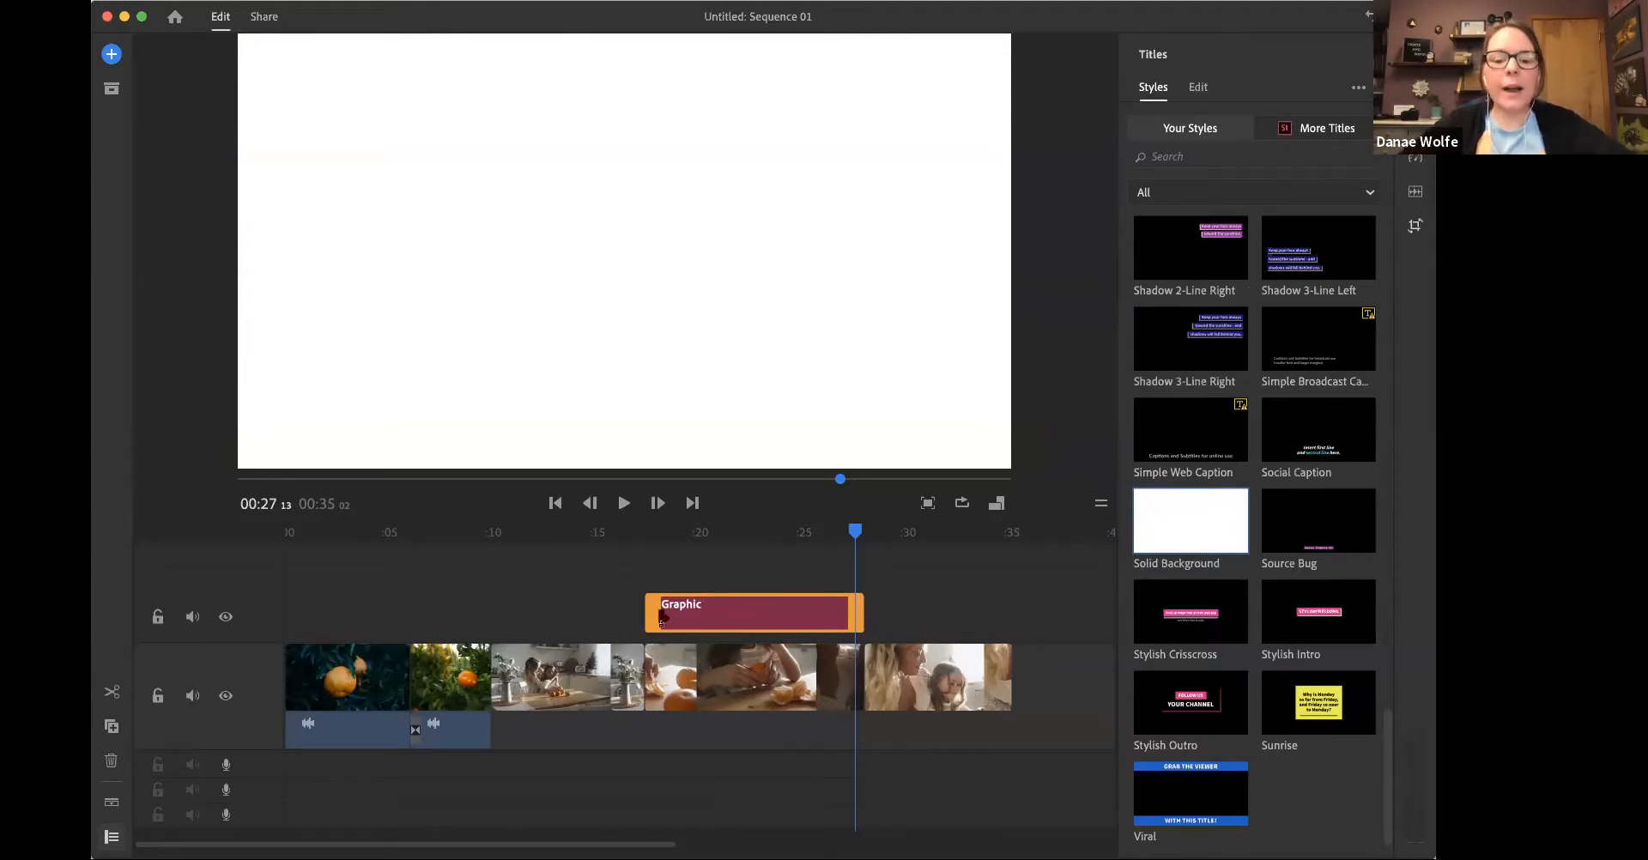
Step: Set the solid background's horizontal position to 1928 and the orange-peeling clip's horizontal position to 567
left_click(1415, 228)
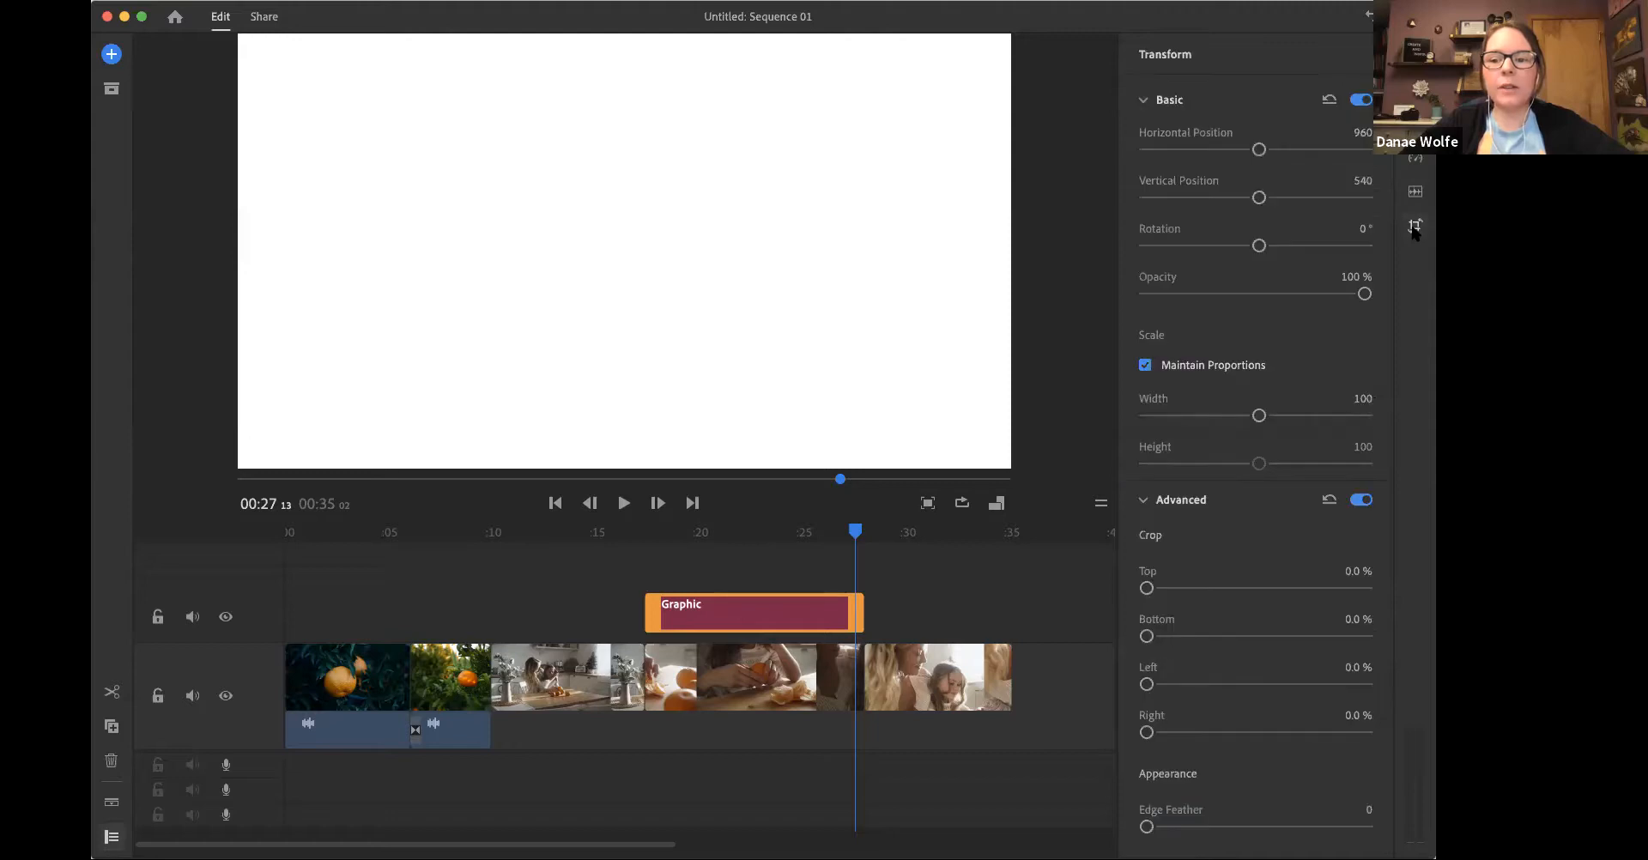
left_click_drag(1259, 149, 1311, 155)
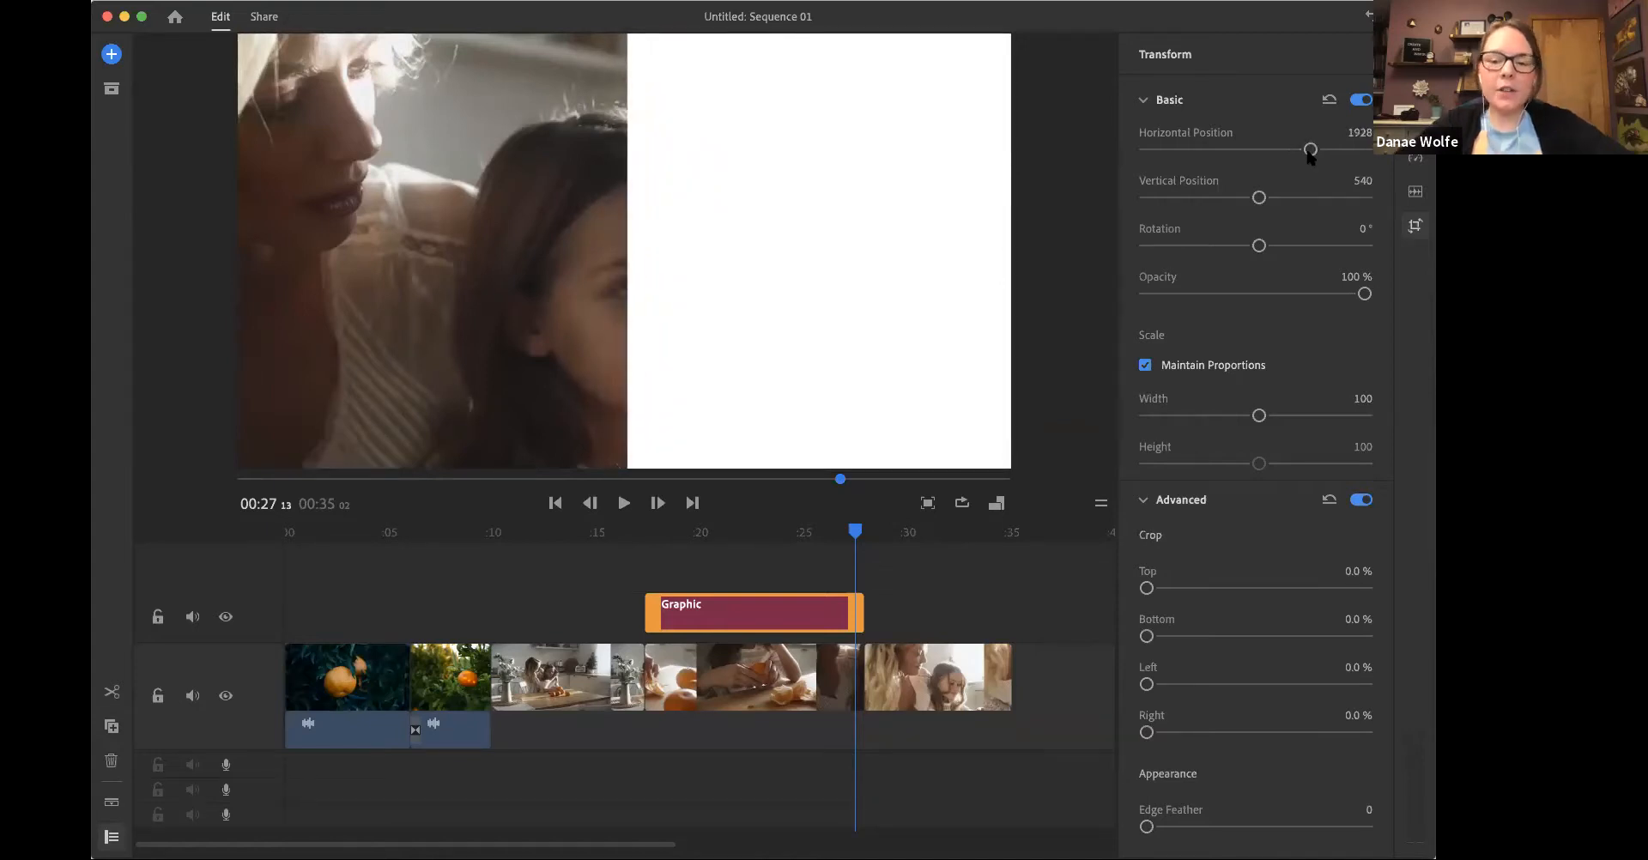
left_click(728, 668)
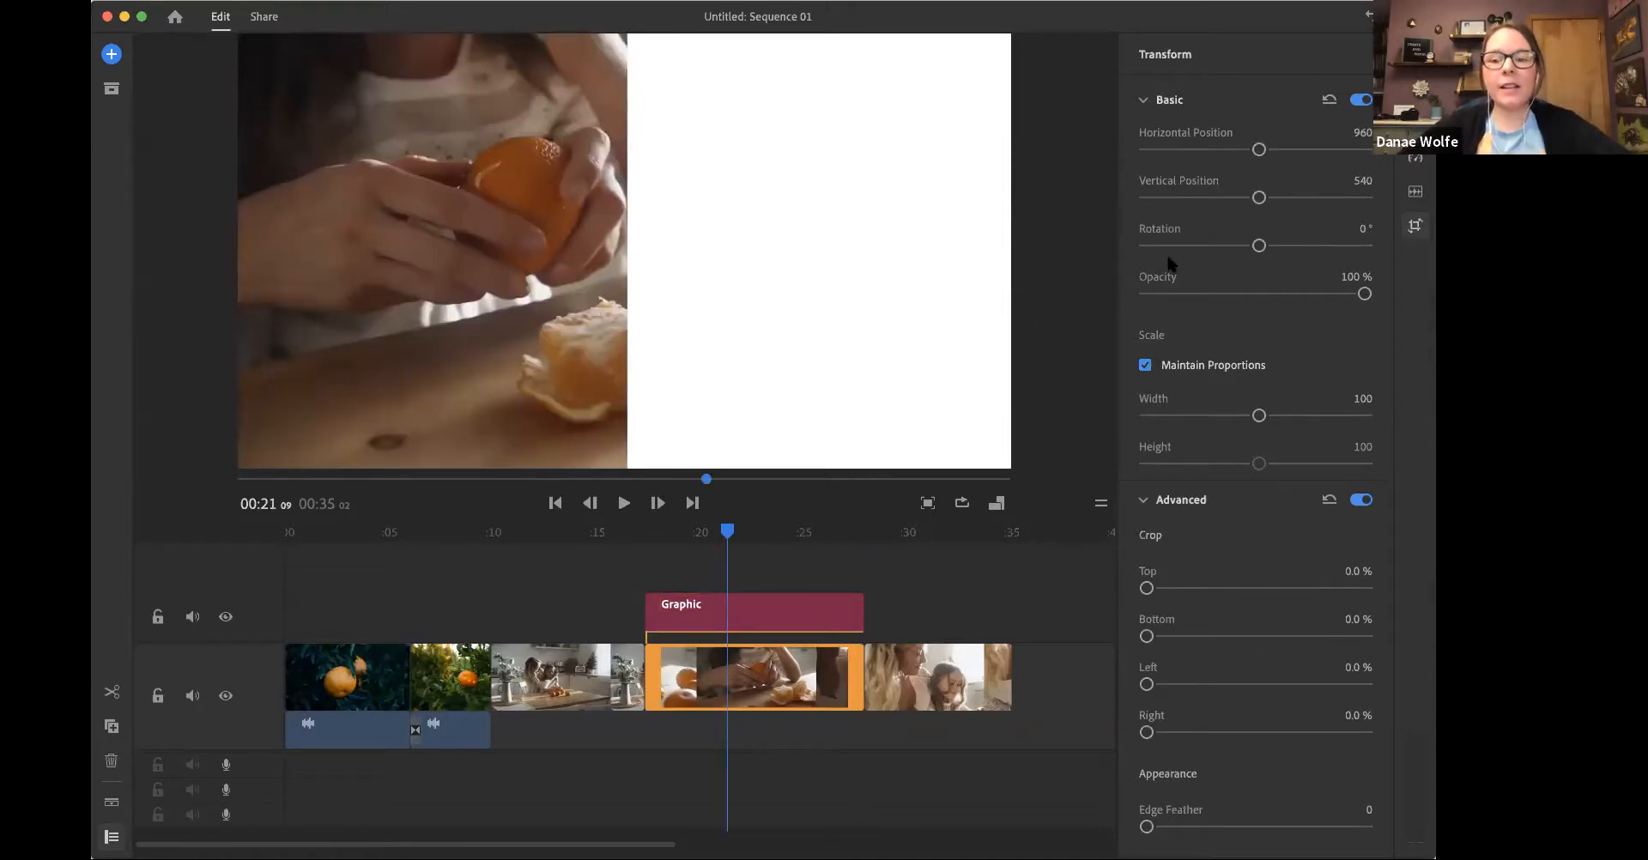
left_click_drag(1259, 150, 1240, 156)
left_click_drag(736, 530, 819, 532)
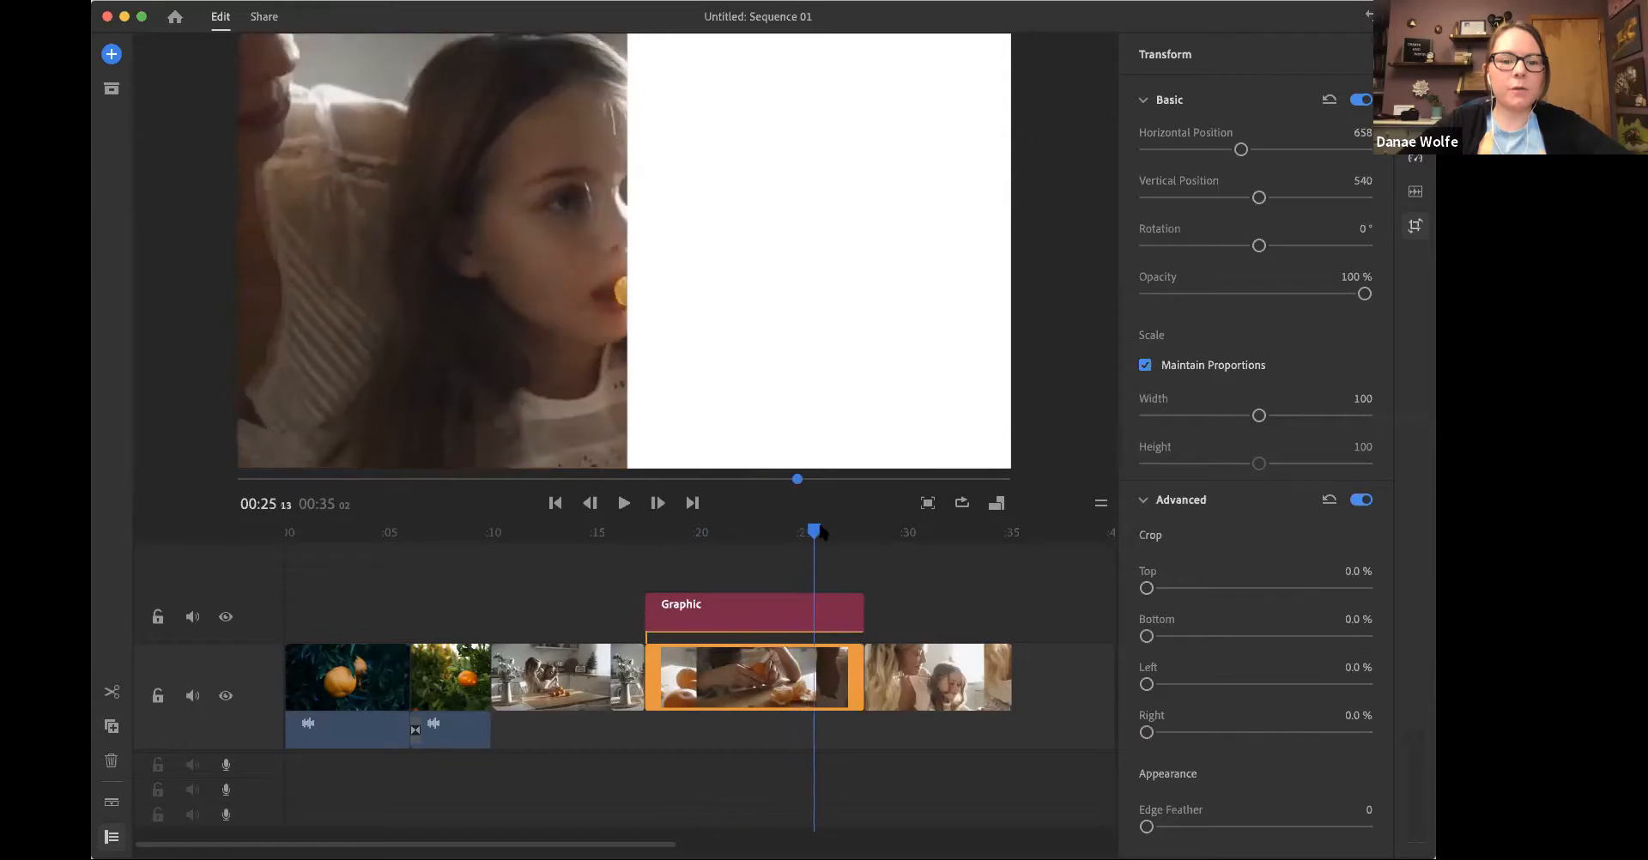
left_click_drag(1241, 152, 1233, 151)
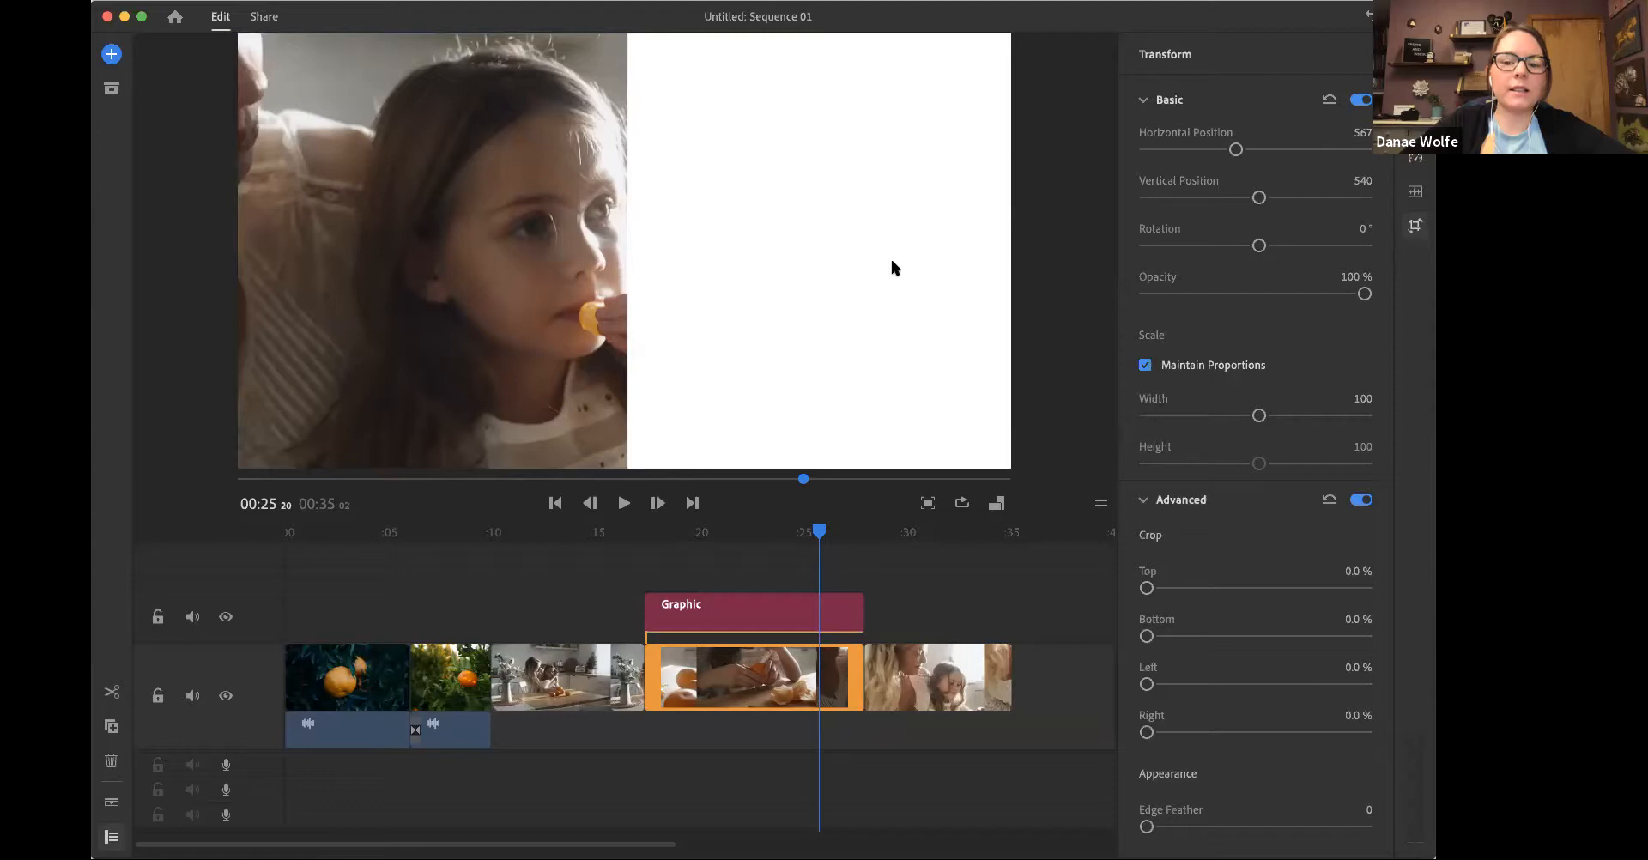
Step: Try moving the solid background directly in the preview, and reposition it at vertical position 540 over roughly the right two-fifths of the frame
left_click(759, 607)
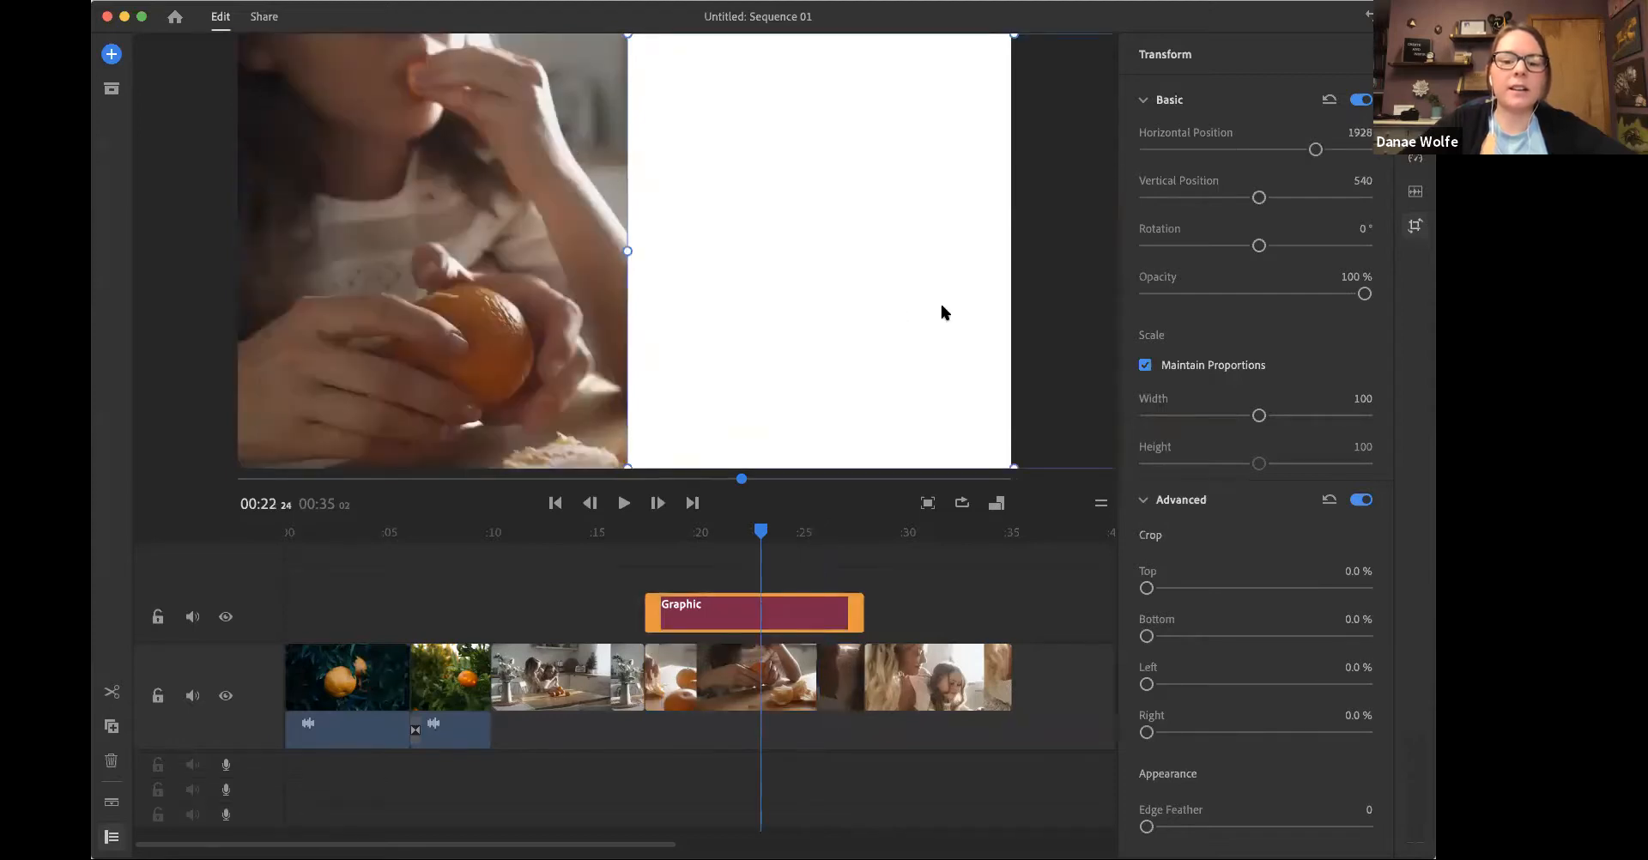
mouse_move(987, 311)
left_mouse_down()
mouse_move(1065, 313)
mouse_move(988, 324)
mouse_move(1010, 318)
mouse_move(966, 309)
left_mouse_up()
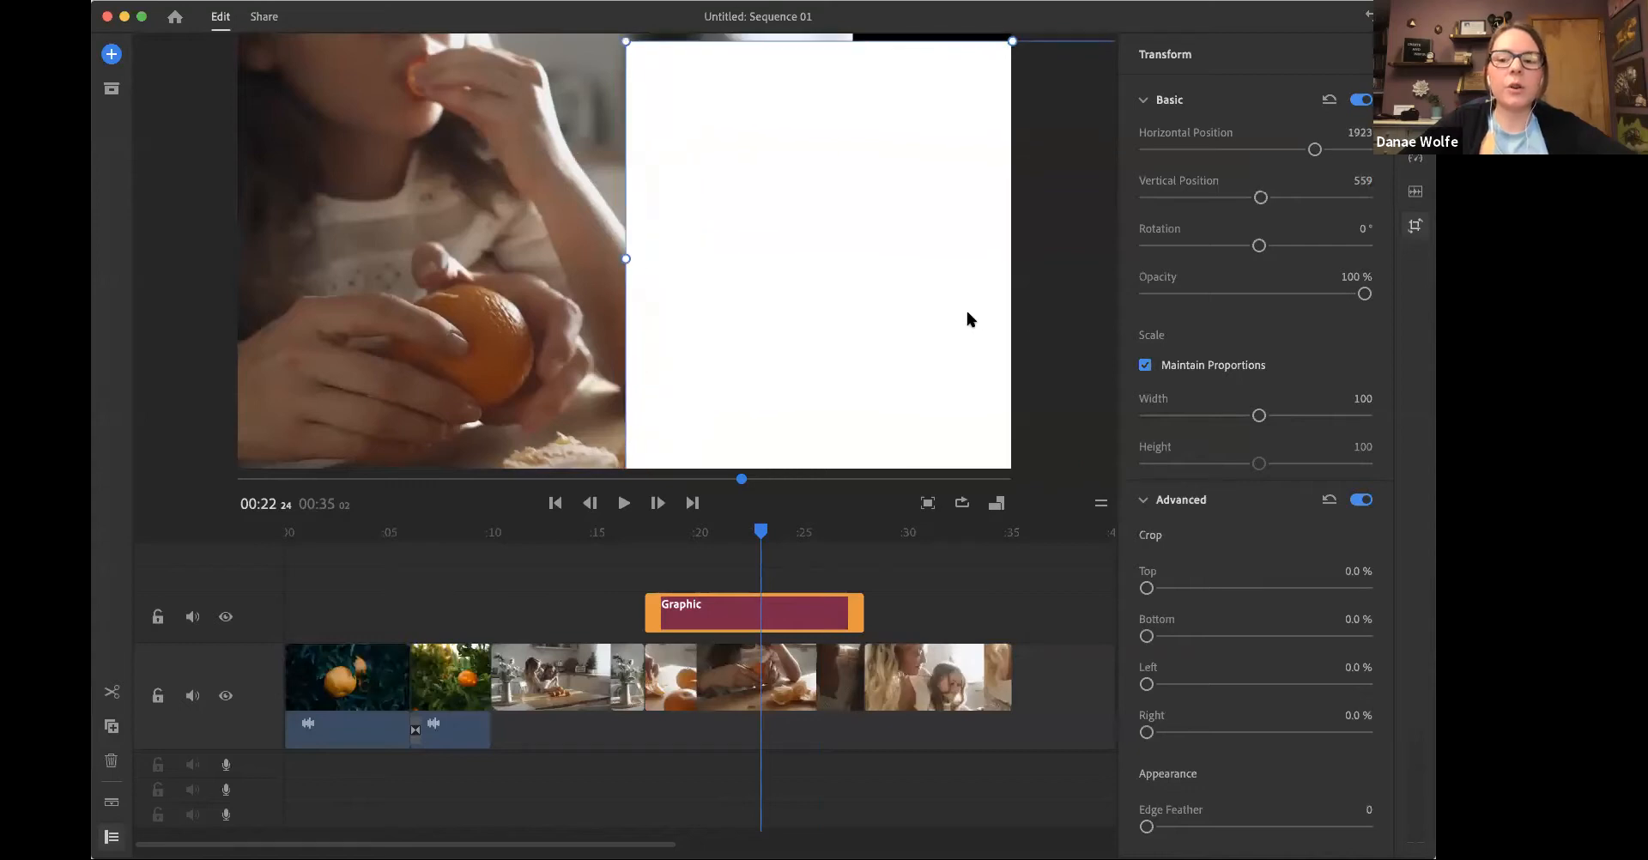
mouse_move(1314, 149)
left_mouse_down()
mouse_move(1276, 151)
mouse_move(1314, 151)
left_mouse_up()
left_click(1329, 102)
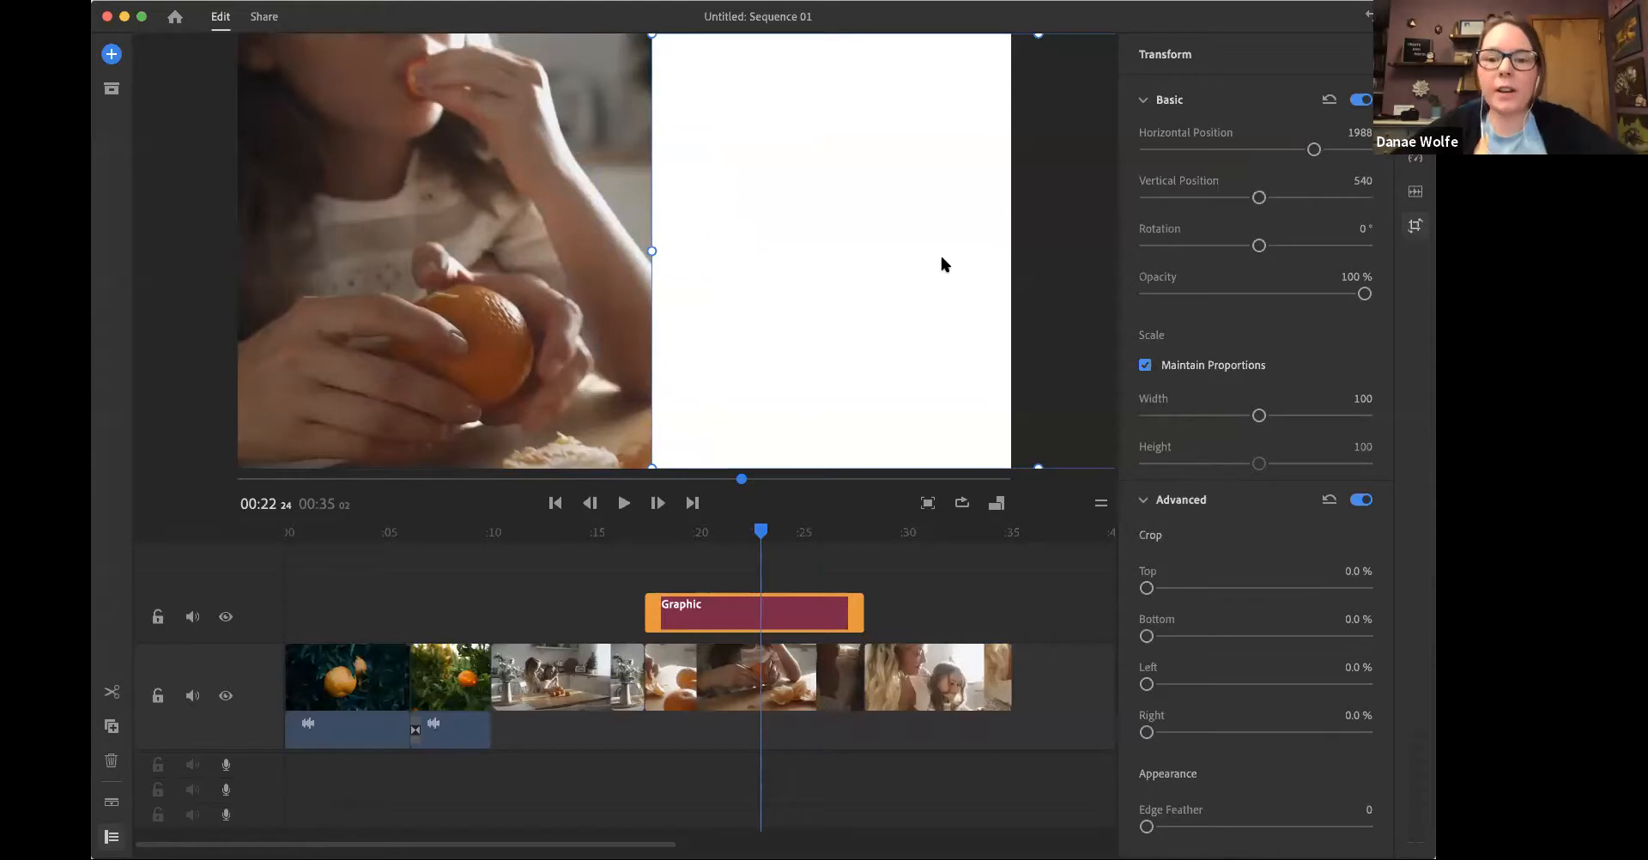
left_click_drag(1314, 150, 1317, 149)
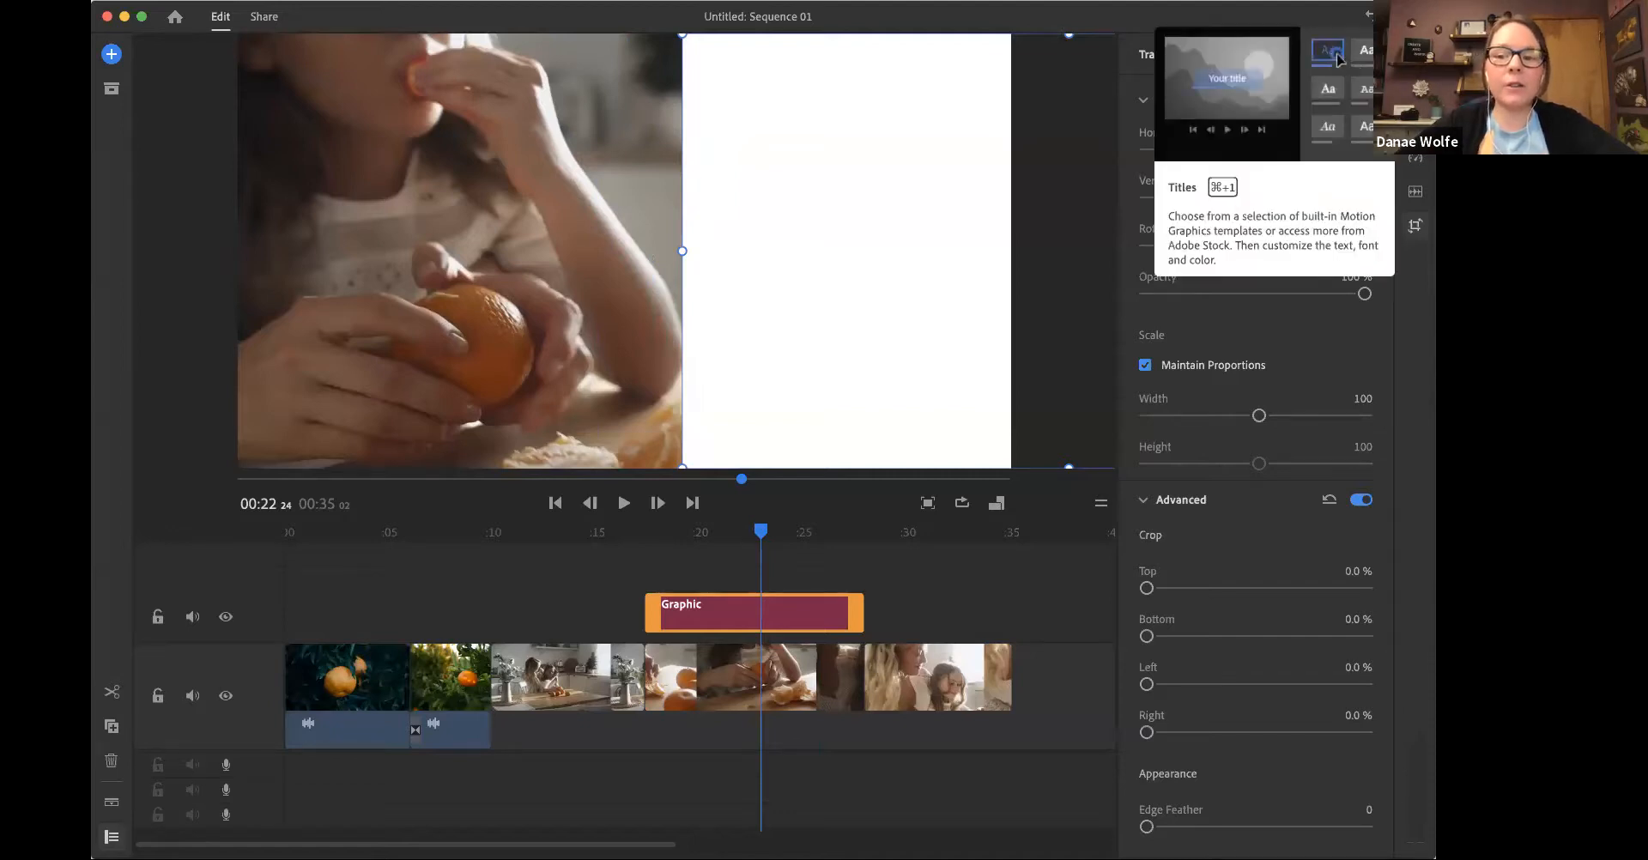
Step: Try to place a Basic Default Title on the solid white background in the preview
left_click(1415, 54)
scroll(1219, 480, "up", 10)
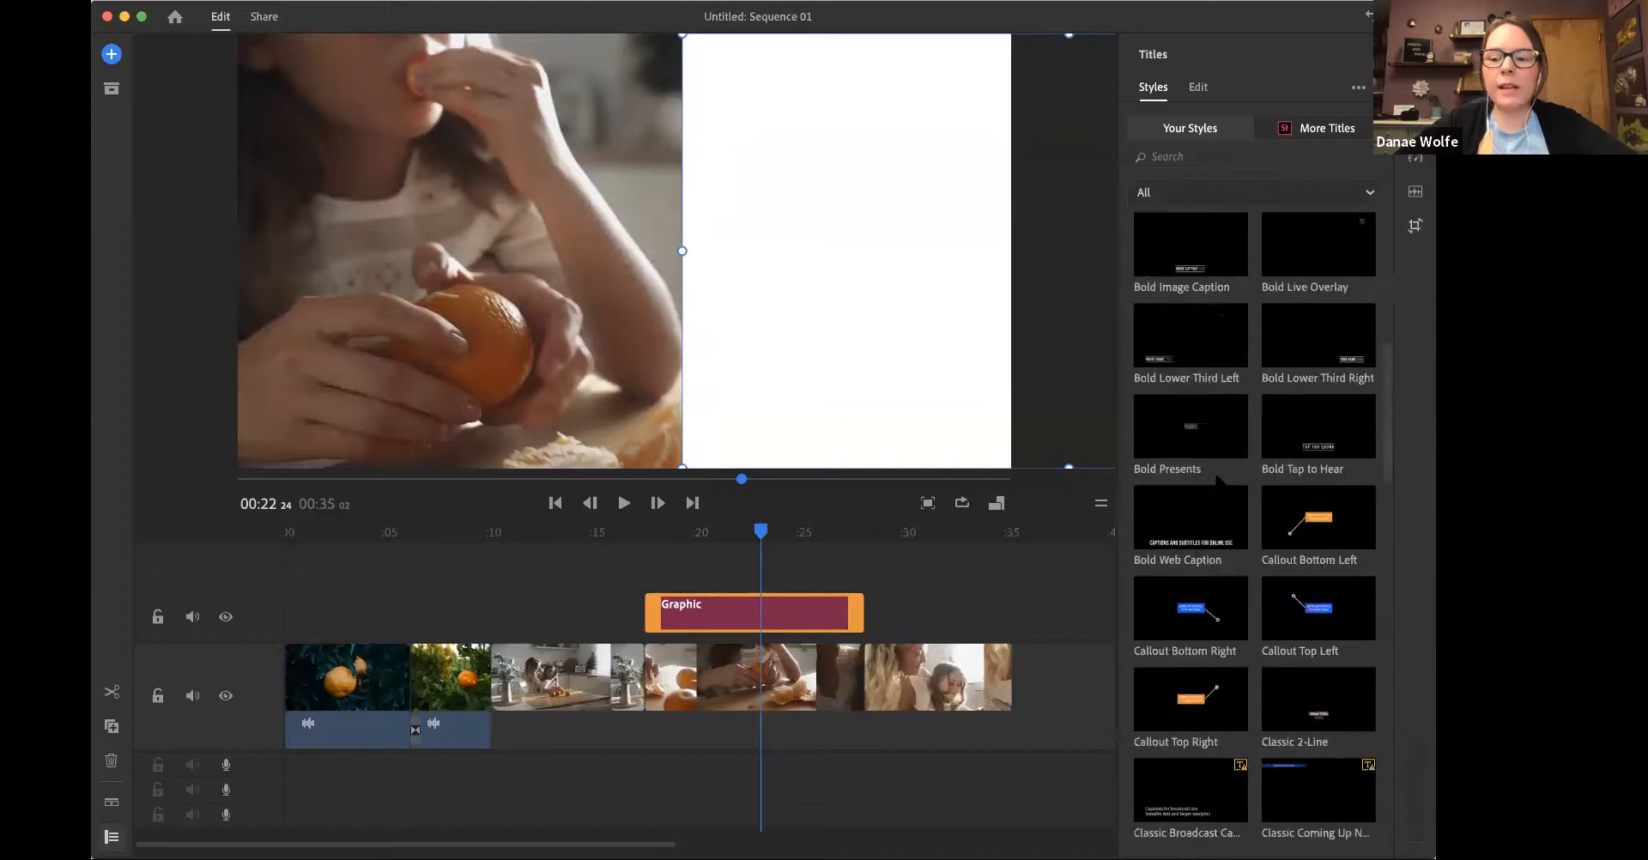
left_click_drag(1190, 245, 678, 258)
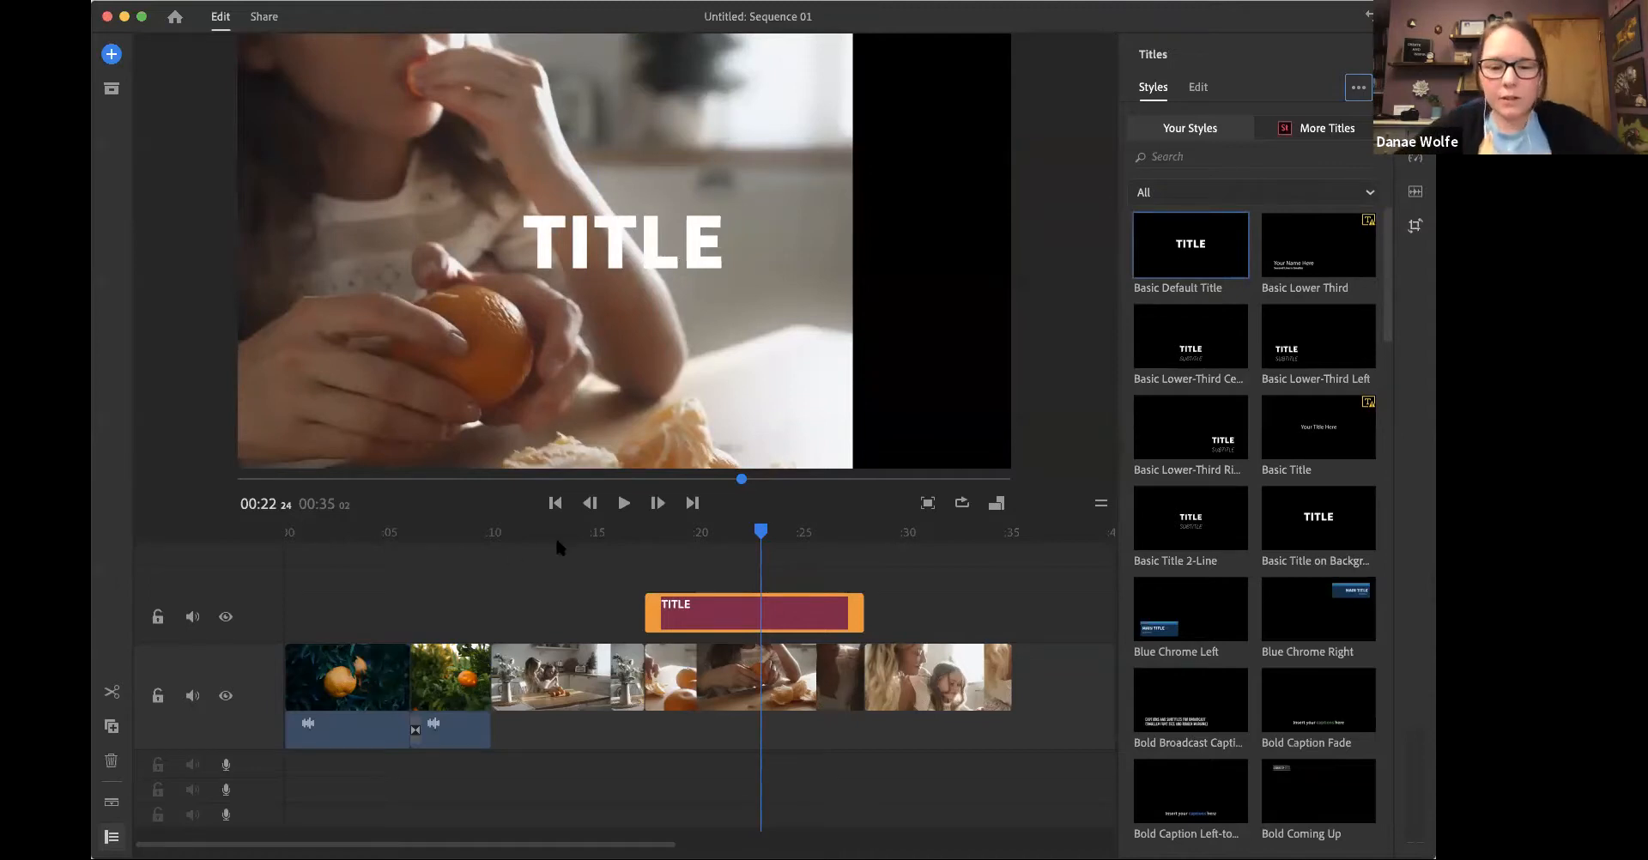
left_click(1012, 456)
Step: Add another Basic Default Title on a track above the existing title, and undo that addition
left_click_drag(1193, 244, 650, 589)
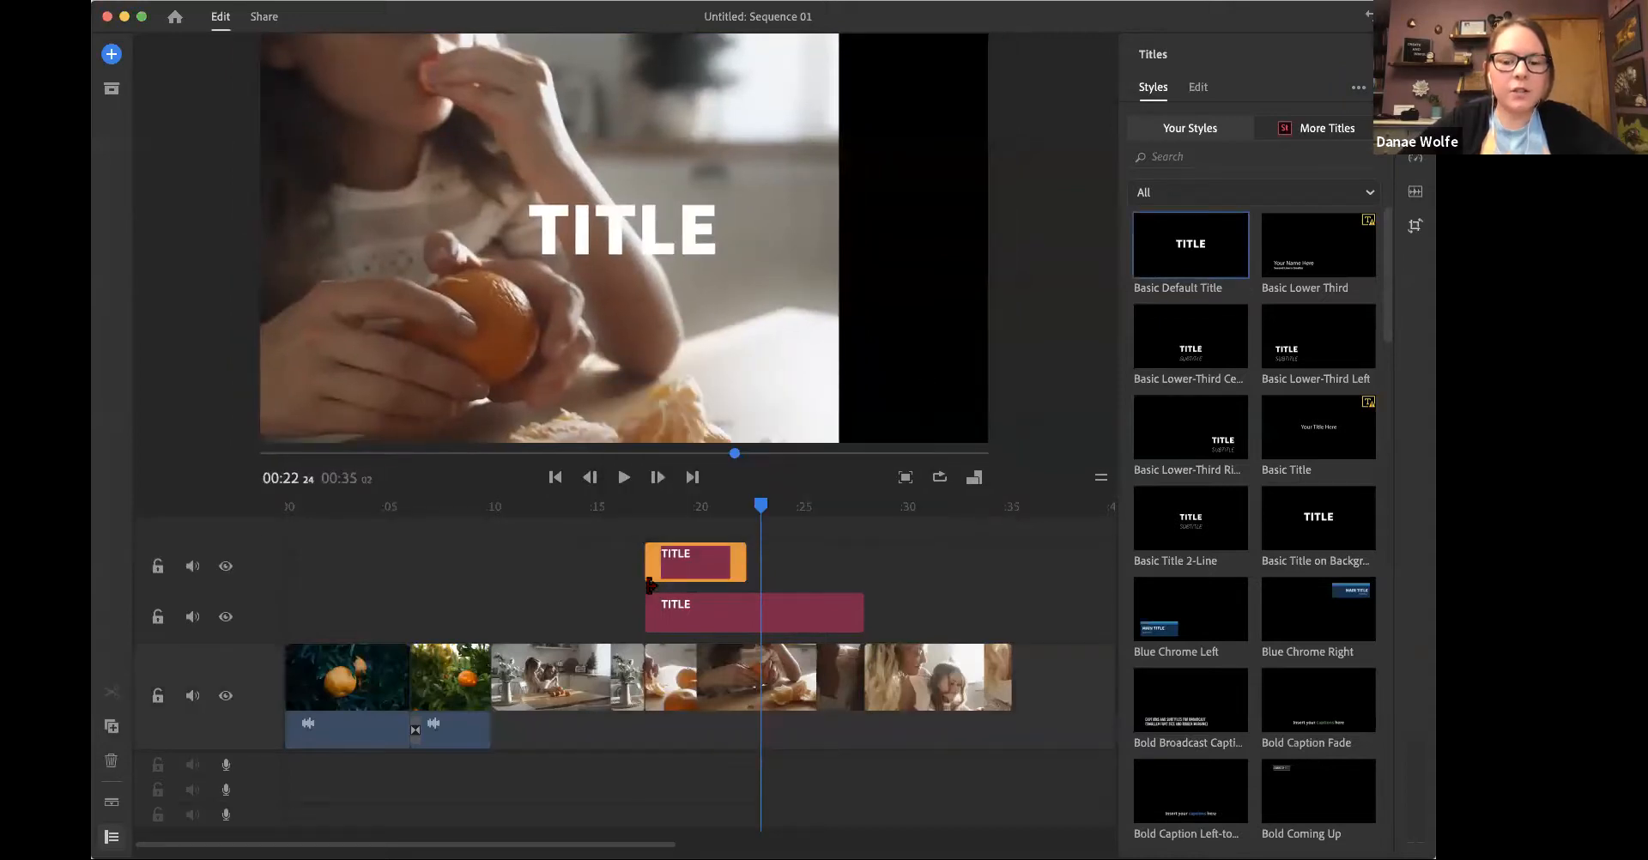
left_click(742, 629)
left_click(783, 614)
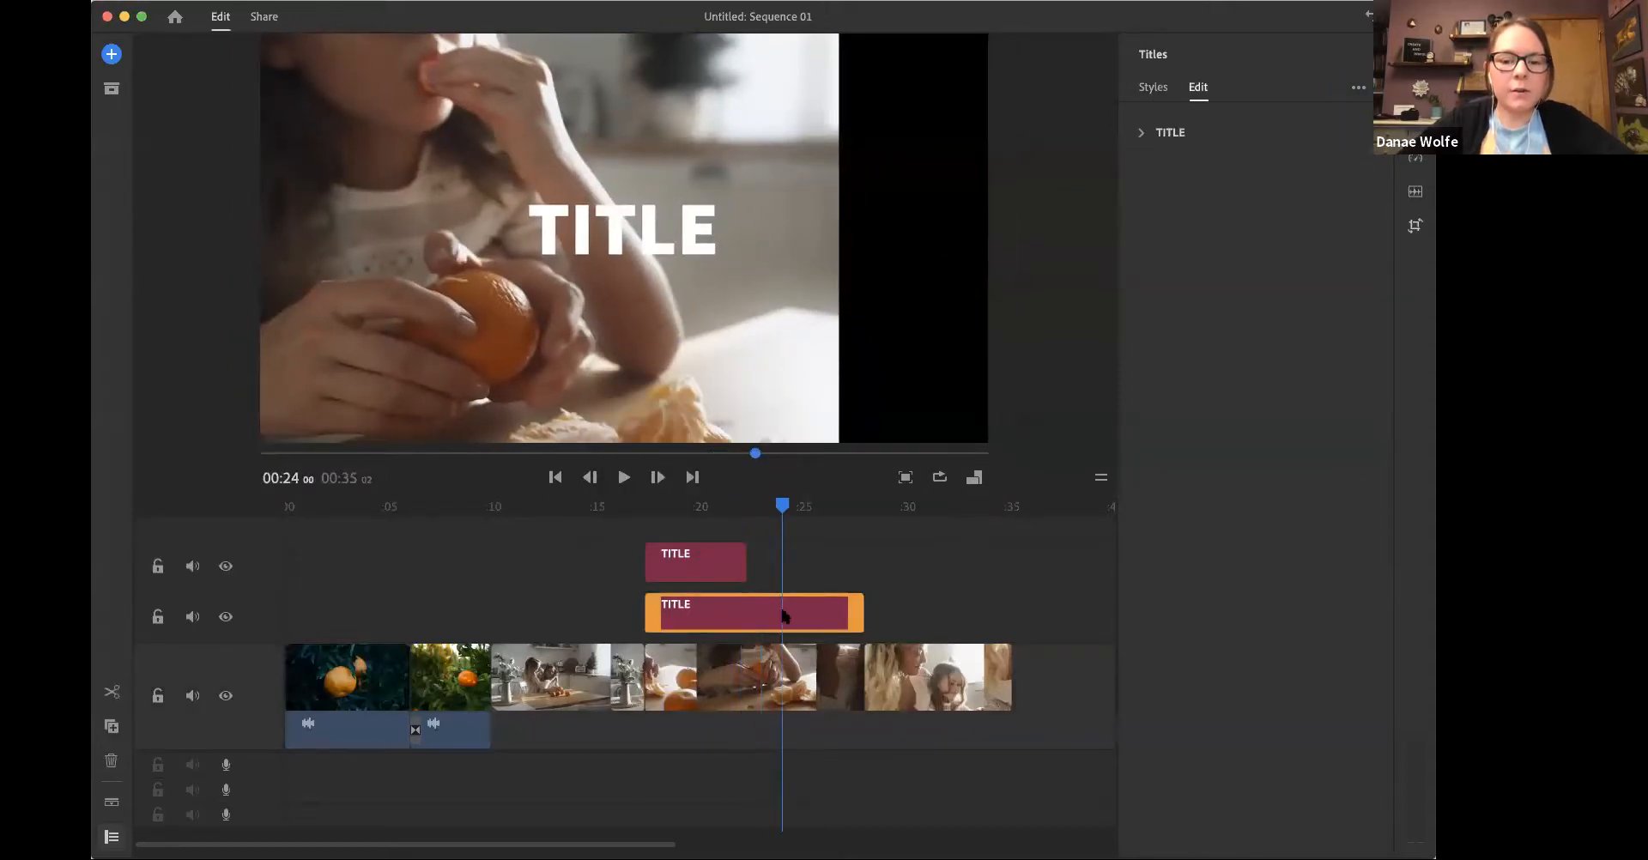
key("super+z")
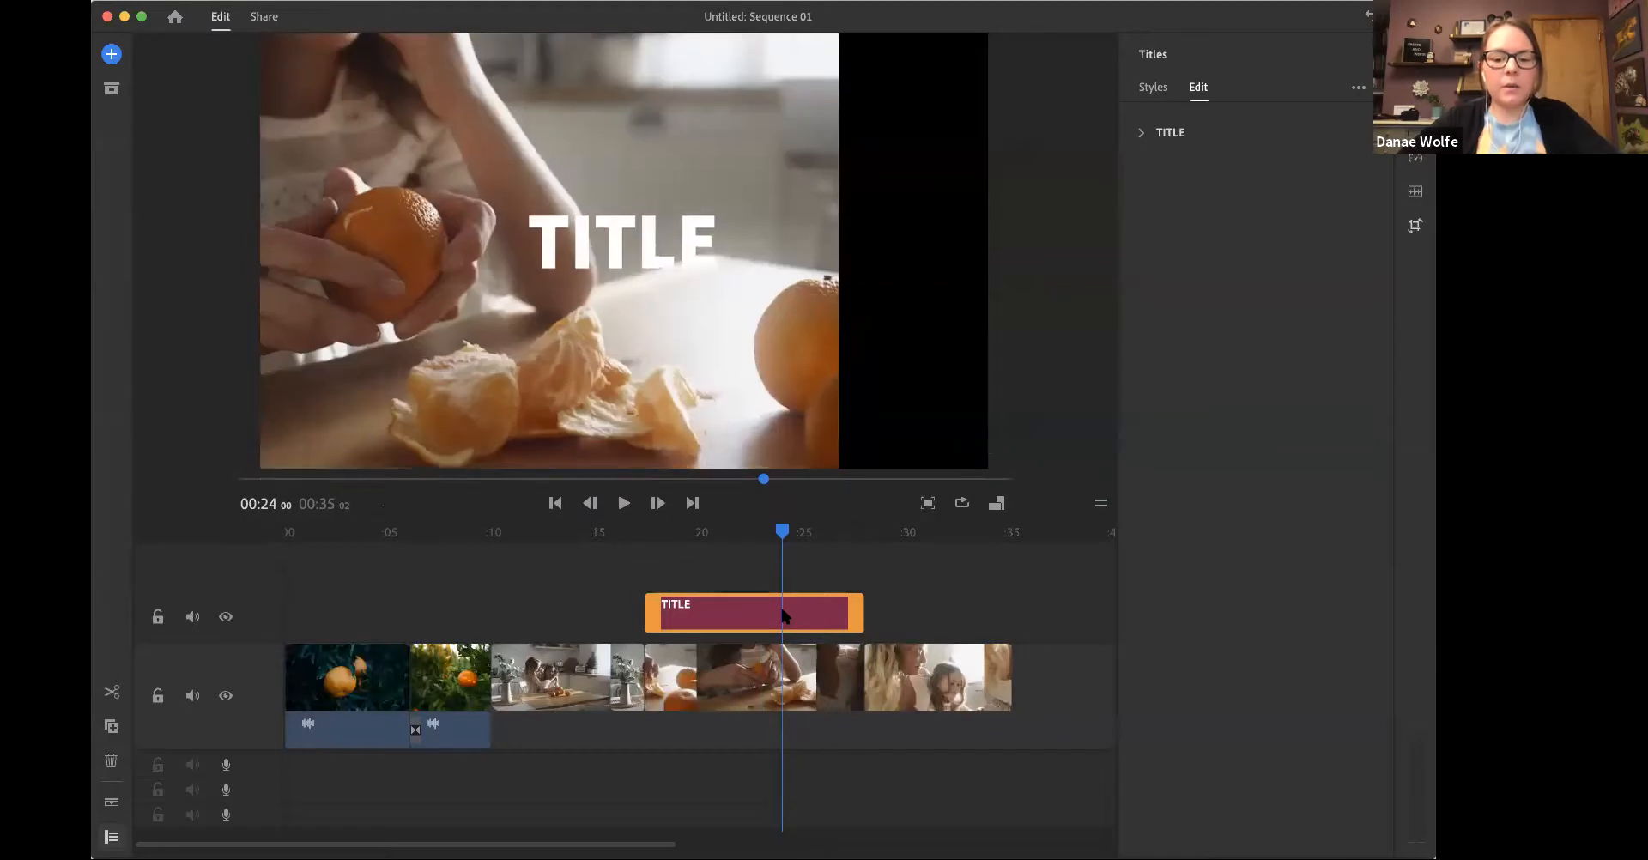
Step: Examine the title's font, style, size, spacing and color settings, and collapse them again
left_click(736, 616)
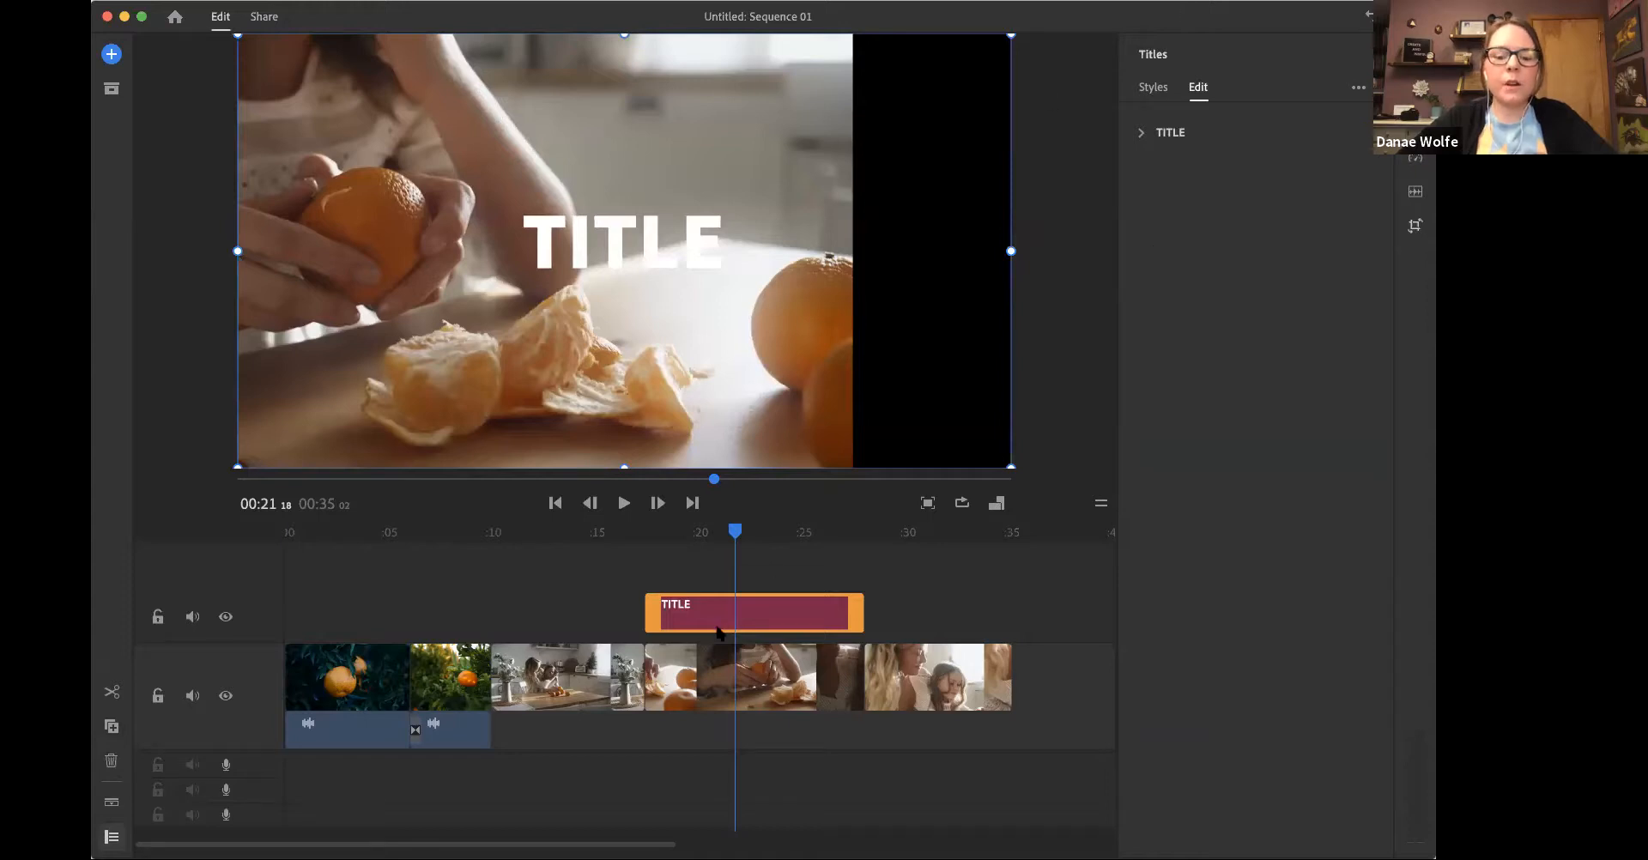
left_click(1168, 141)
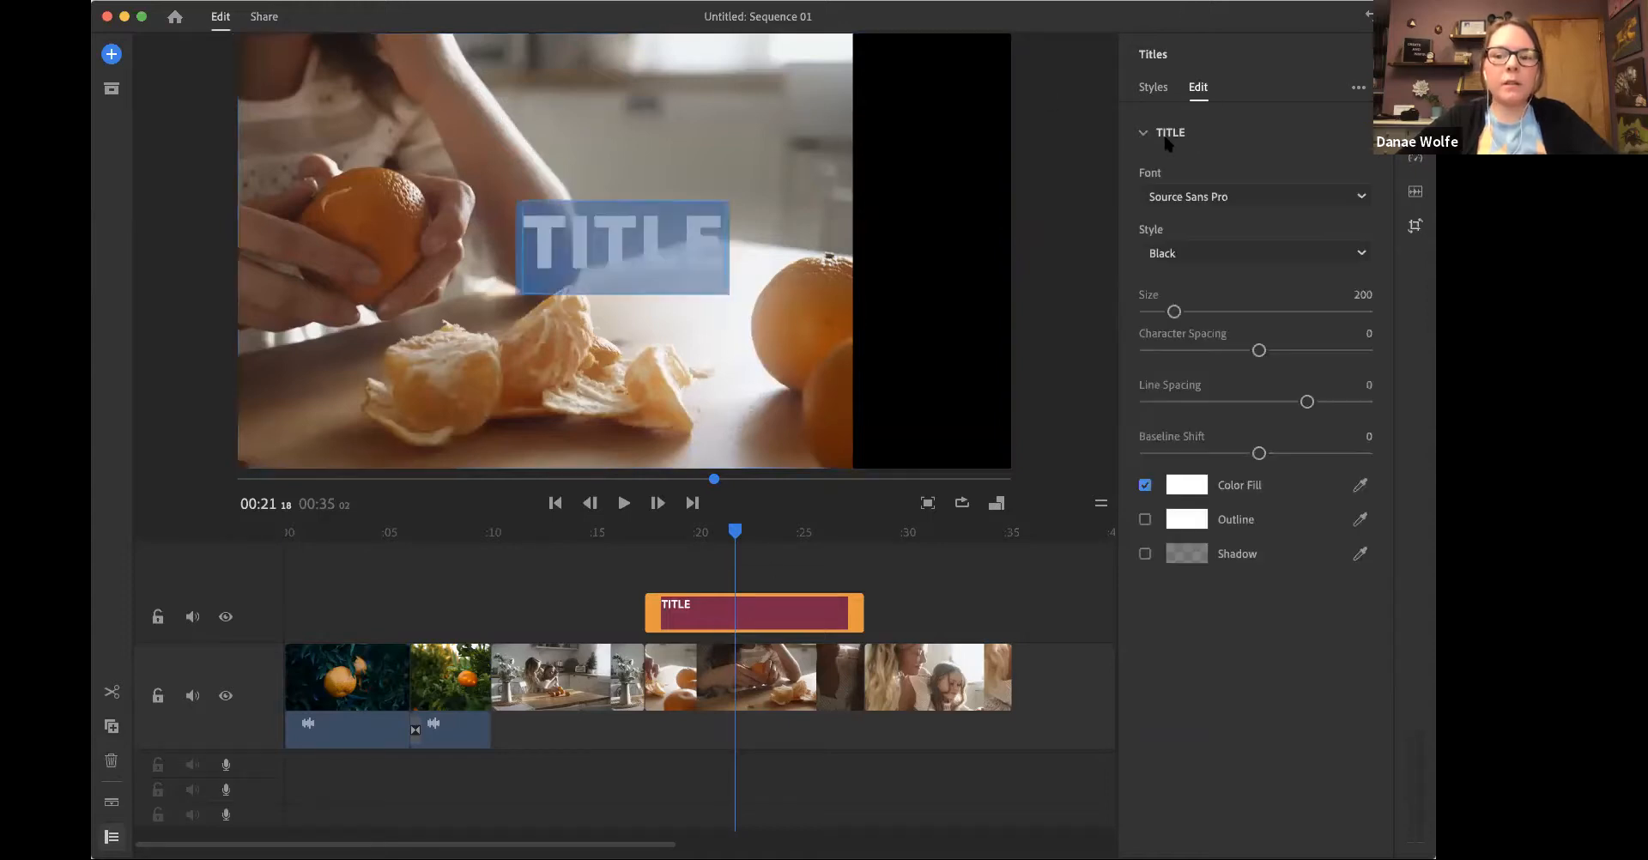
left_click(1169, 134)
Step: Try moving the title in the preview, and undo back to the solid white background graphic
left_click_drag(887, 351, 1121, 358)
key("super+z")
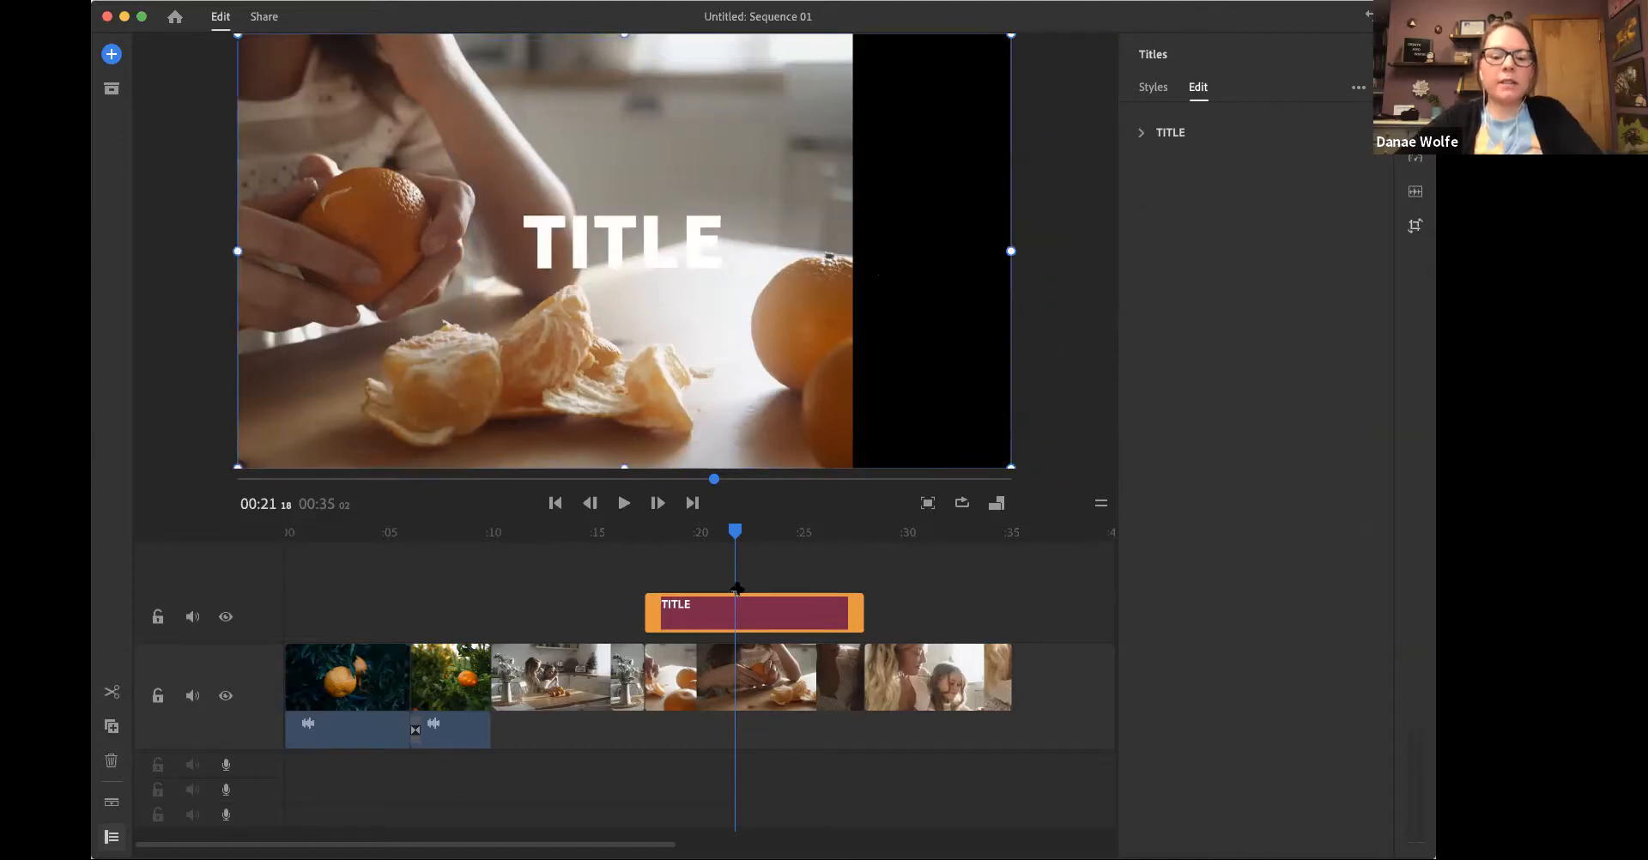
key("super+z")
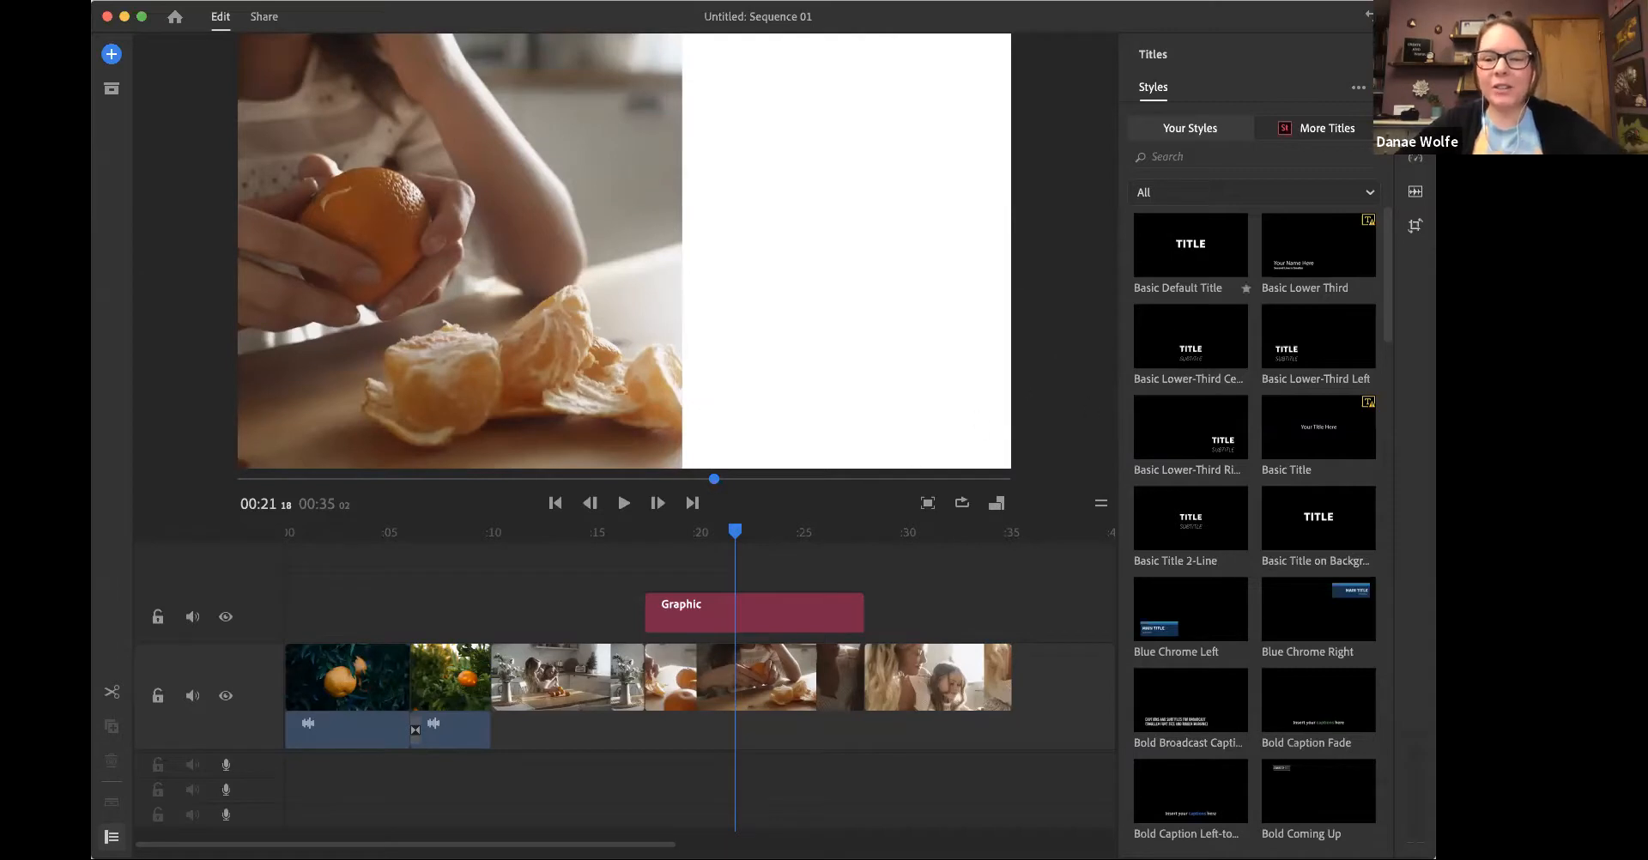
Step: Add a Basic Default Title on a track above the white Graphic, aligned with its start, and move it slightly toward the white area
left_click_drag(1191, 249, 650, 586)
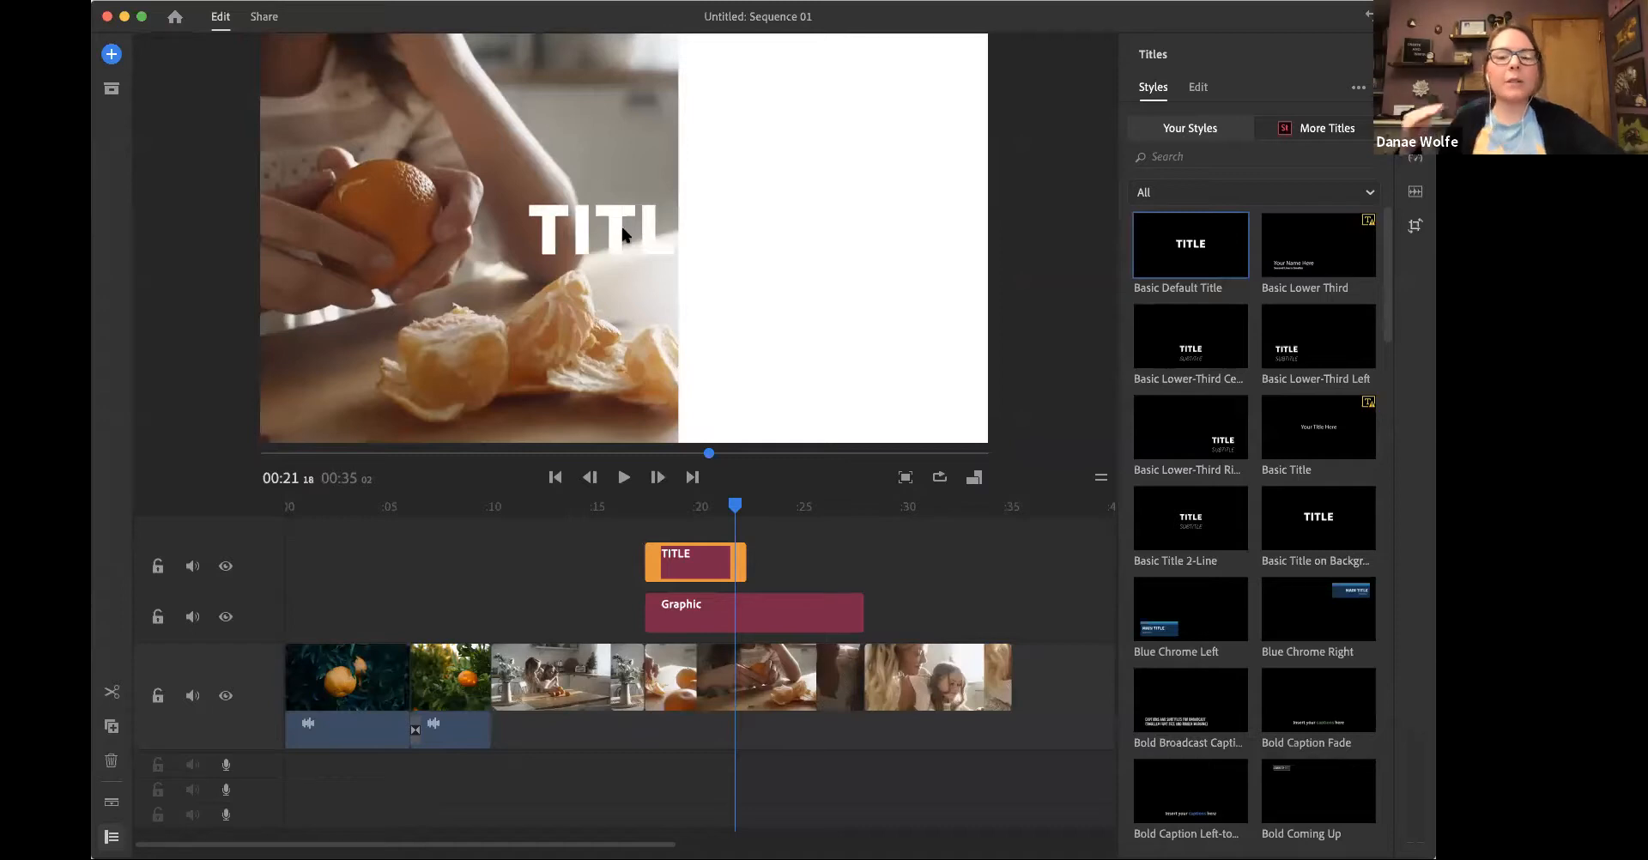
left_click(664, 573)
left_click(775, 241)
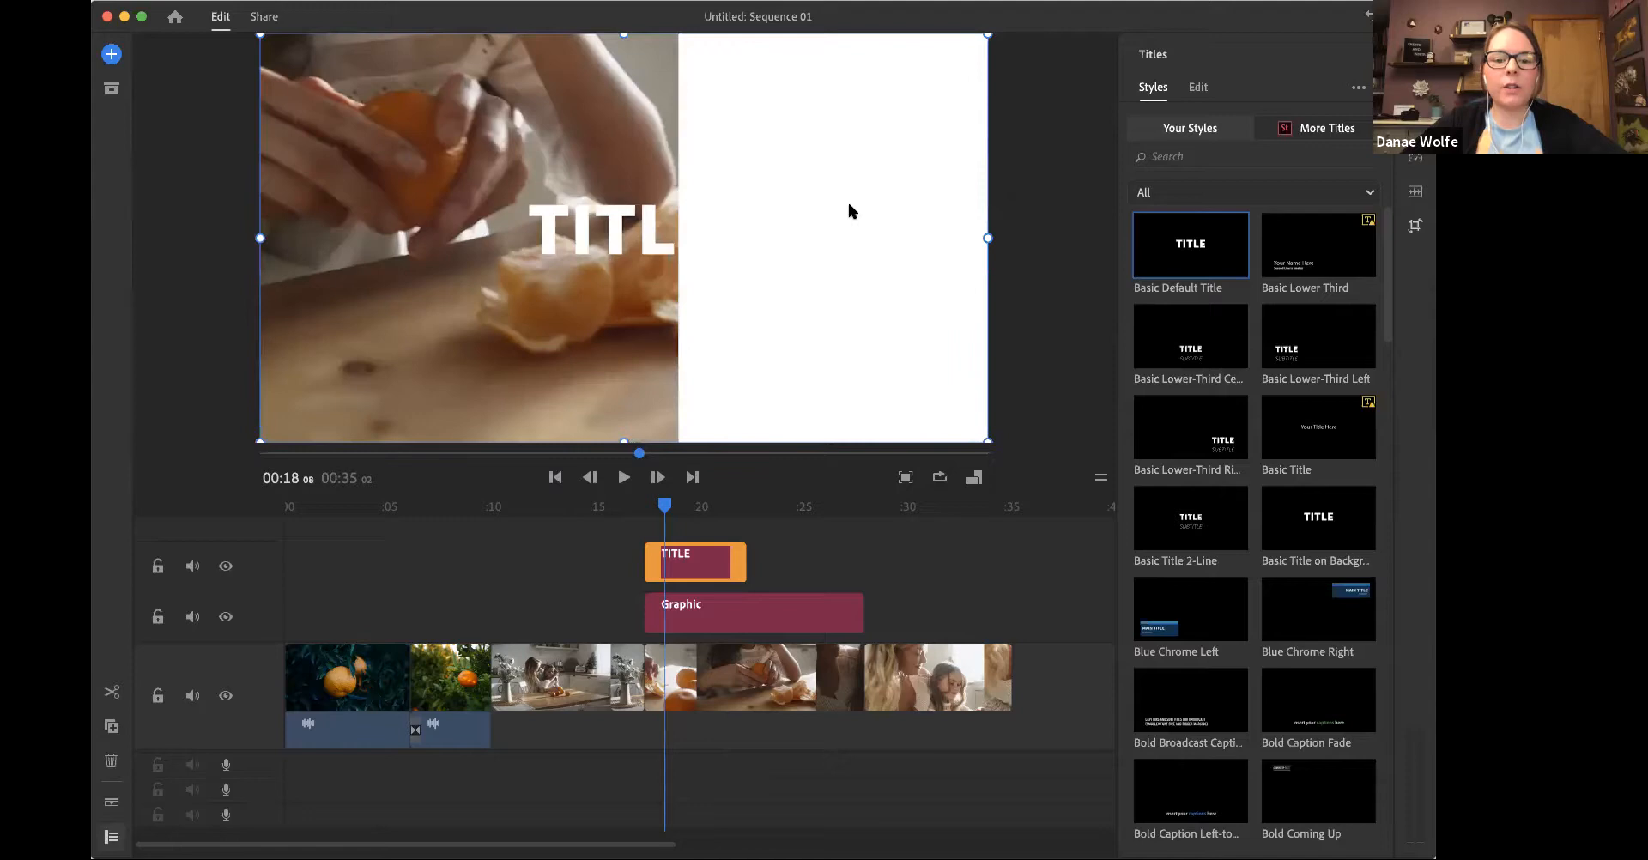
mouse_move(654, 237)
left_mouse_down()
mouse_move(857, 217)
mouse_move(879, 197)
mouse_move(673, 230)
left_mouse_up()
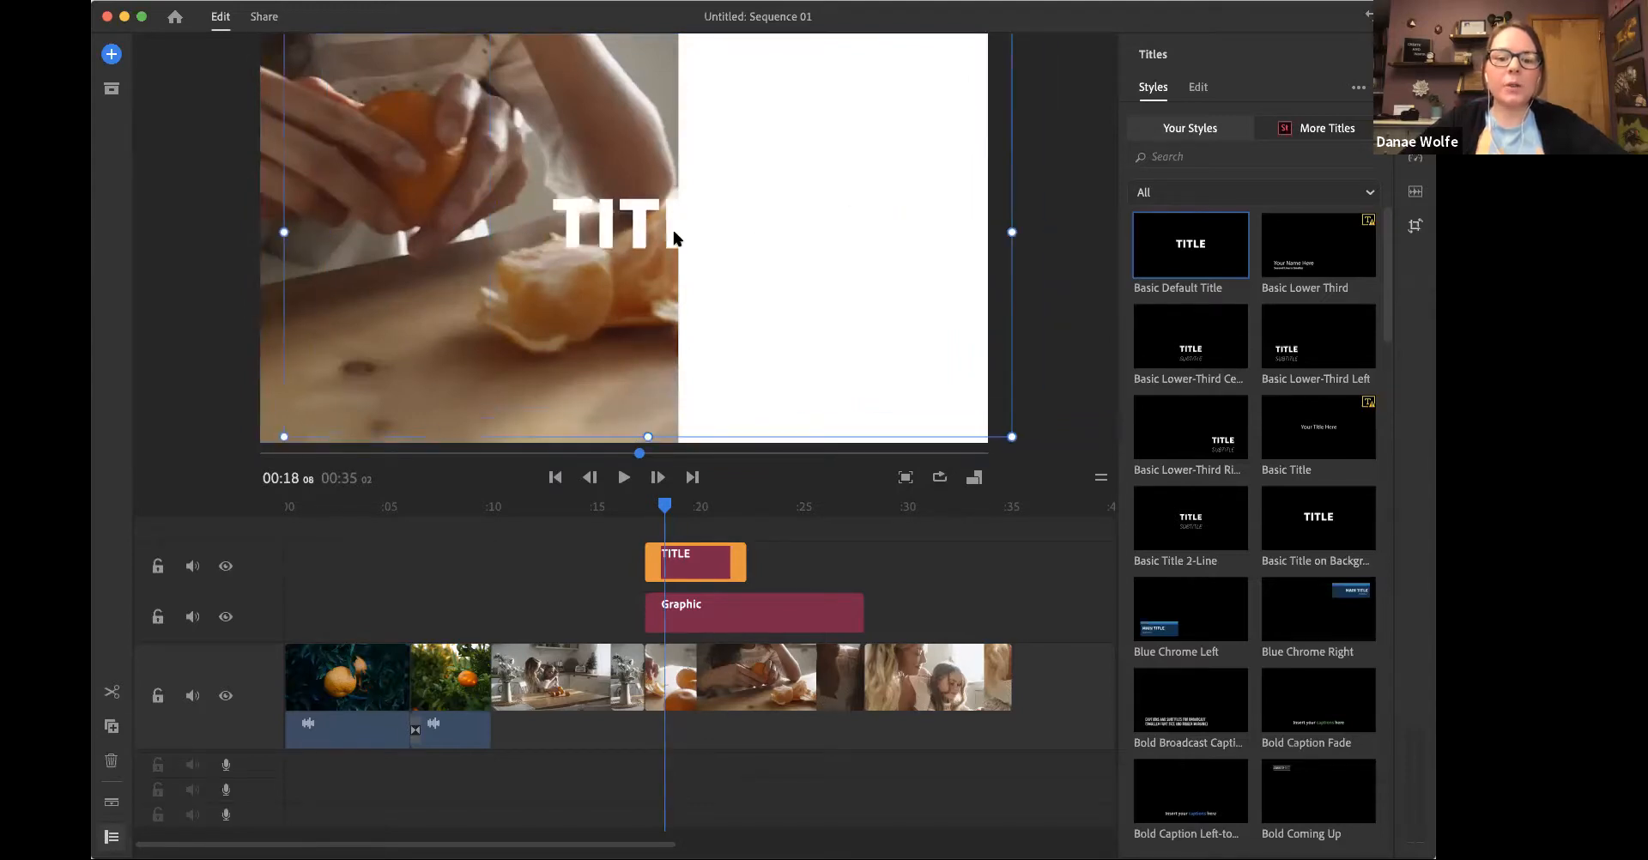
Step: Set the title's color fill to hex bb0000
left_click(1194, 87)
left_click(1160, 134)
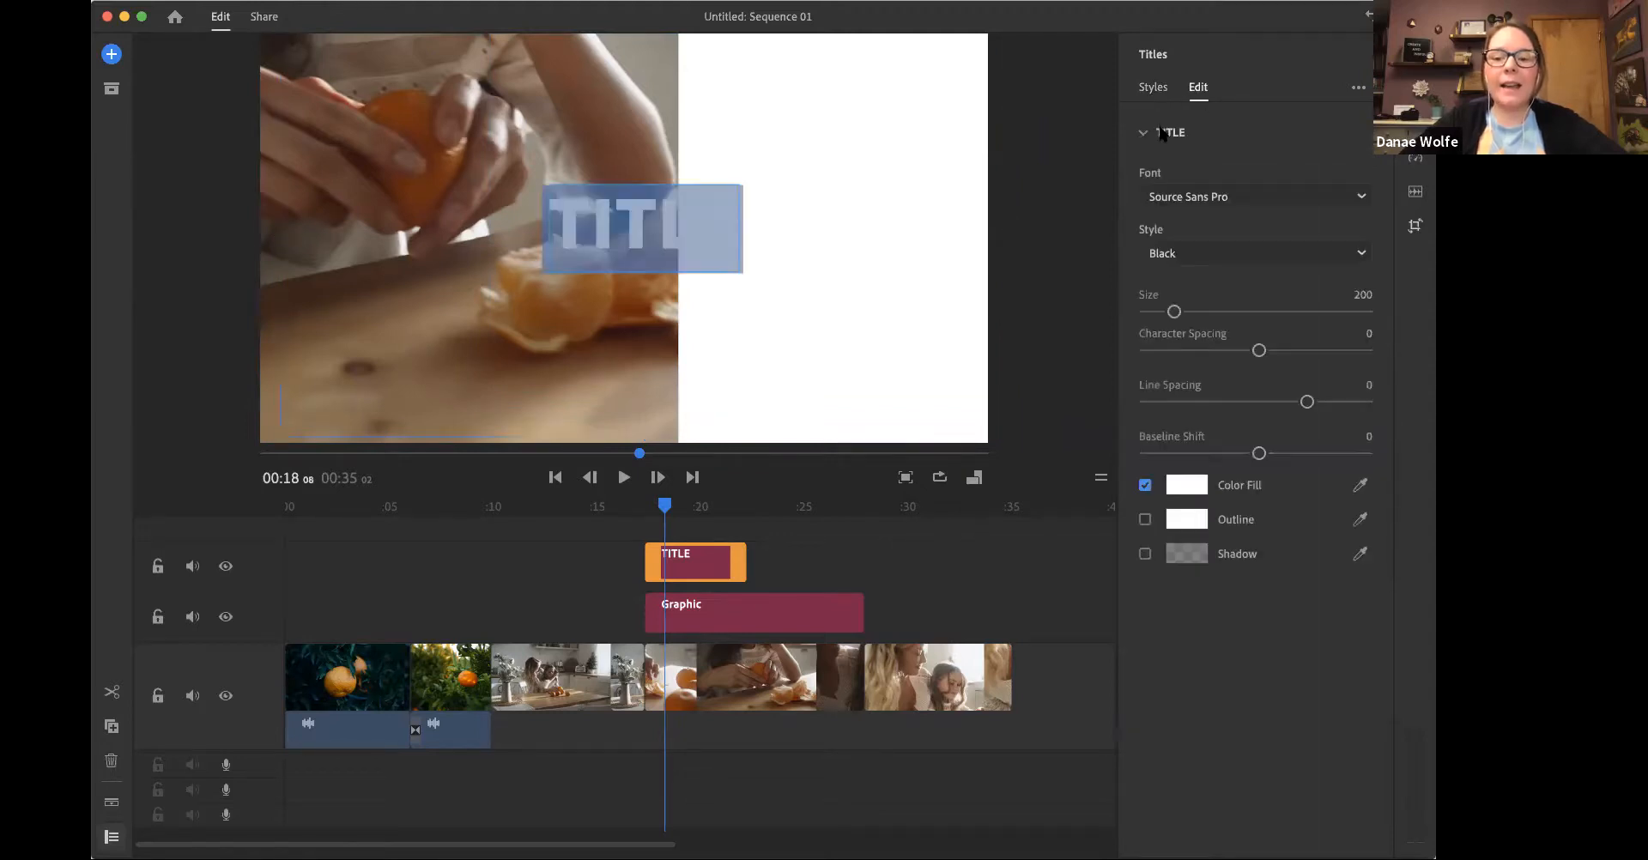
left_click(1182, 491)
left_click(867, 425)
type("bb000")
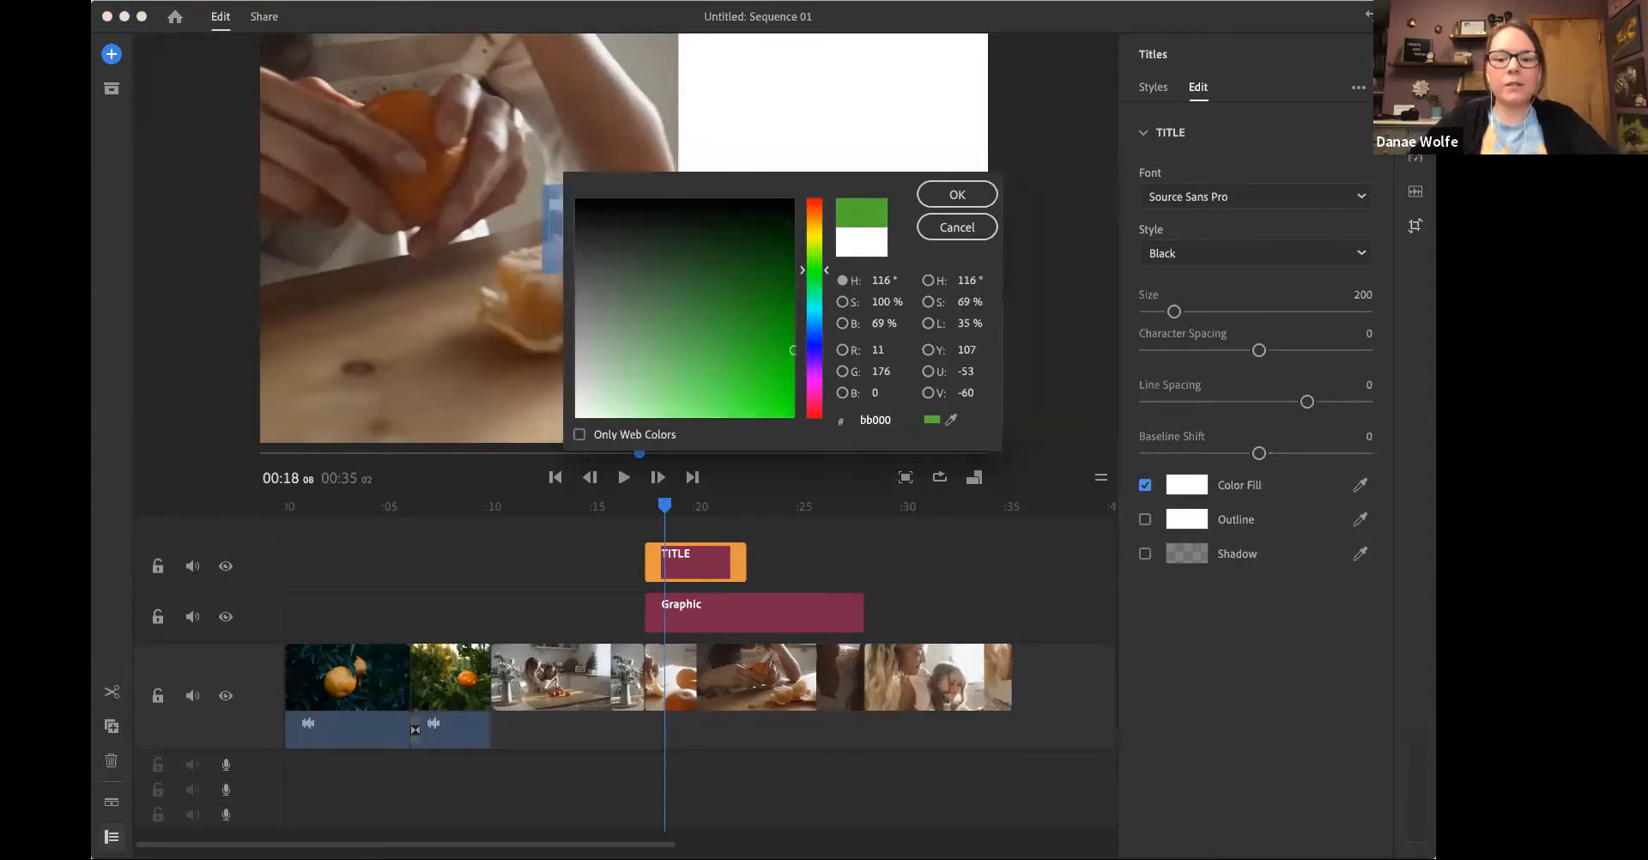
key("Return")
left_click(1188, 486)
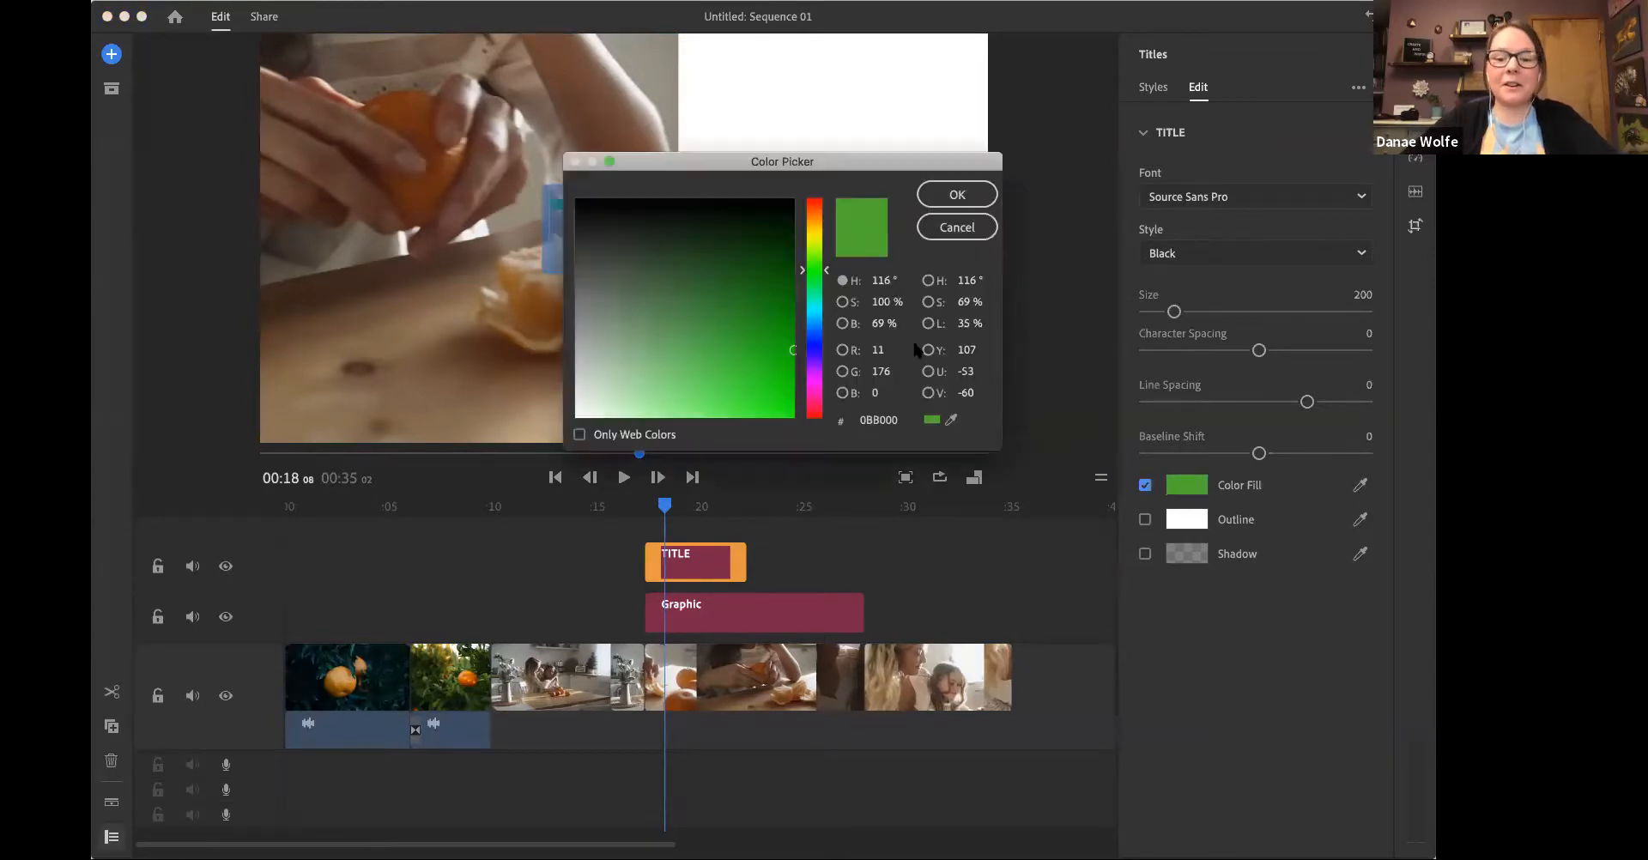
left_click(890, 422)
type("bb0000")
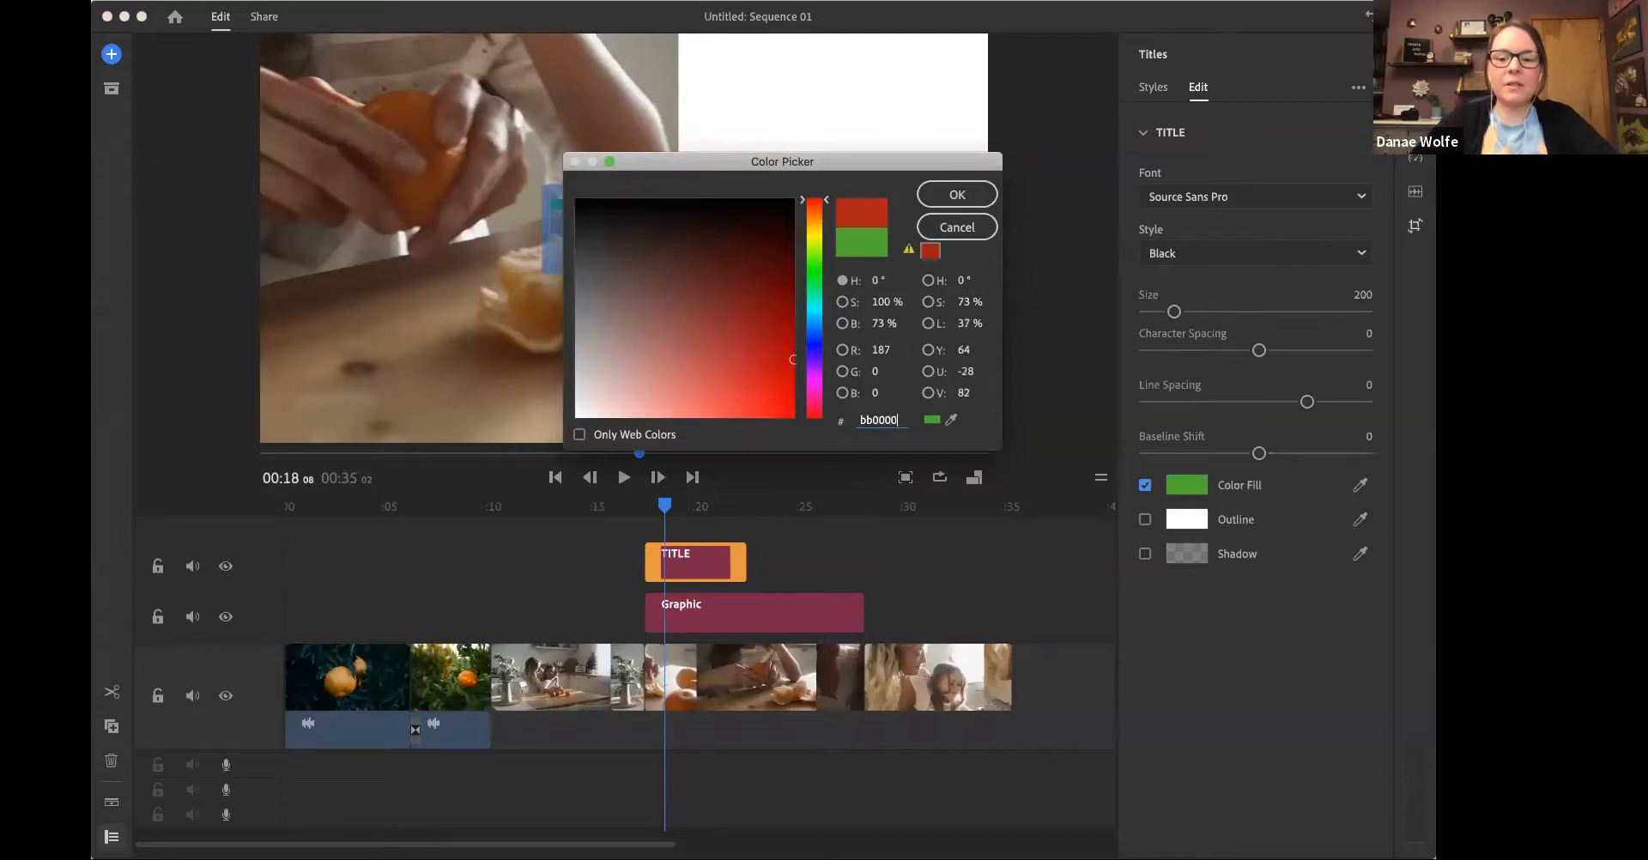
key("Return")
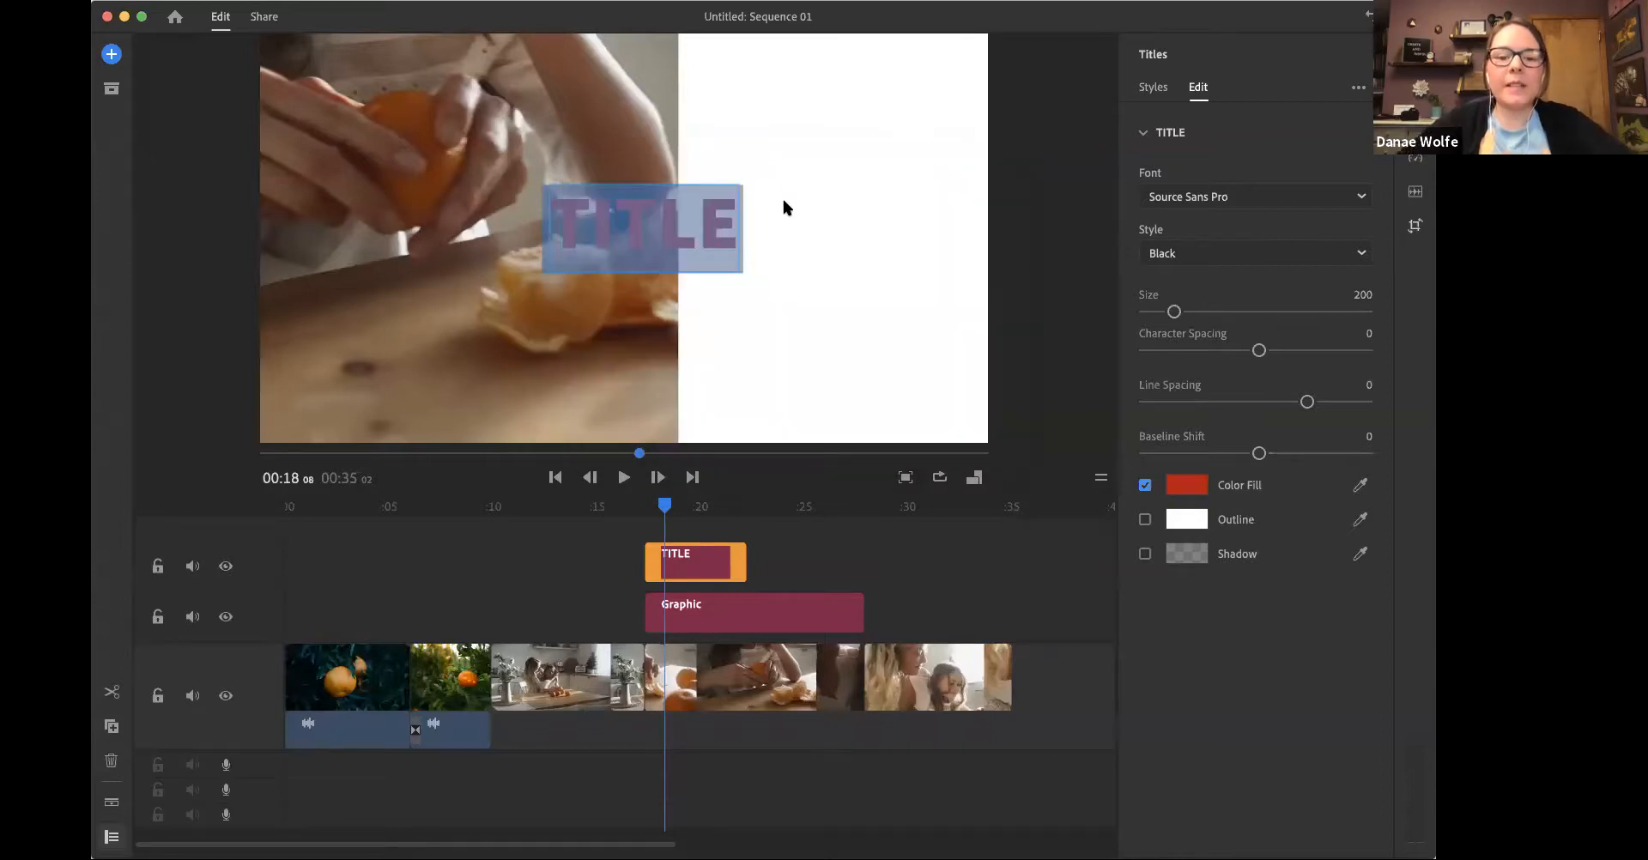
Step: Move the red title onto the upper part of the white background in the preview
left_click(697, 558)
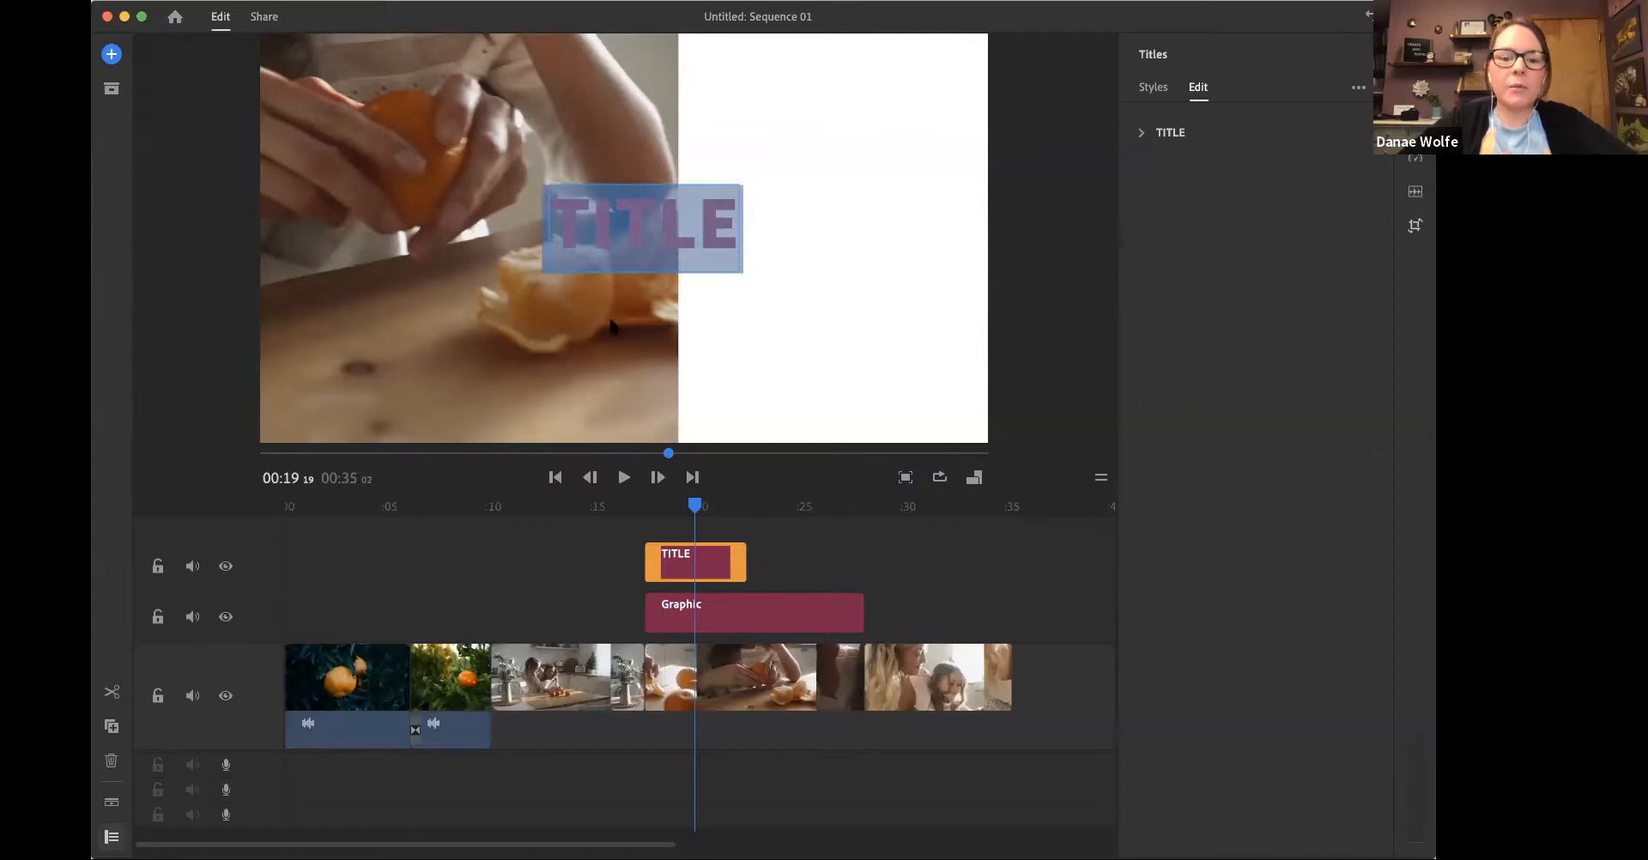
left_click(837, 285)
left_click_drag(666, 223, 852, 90)
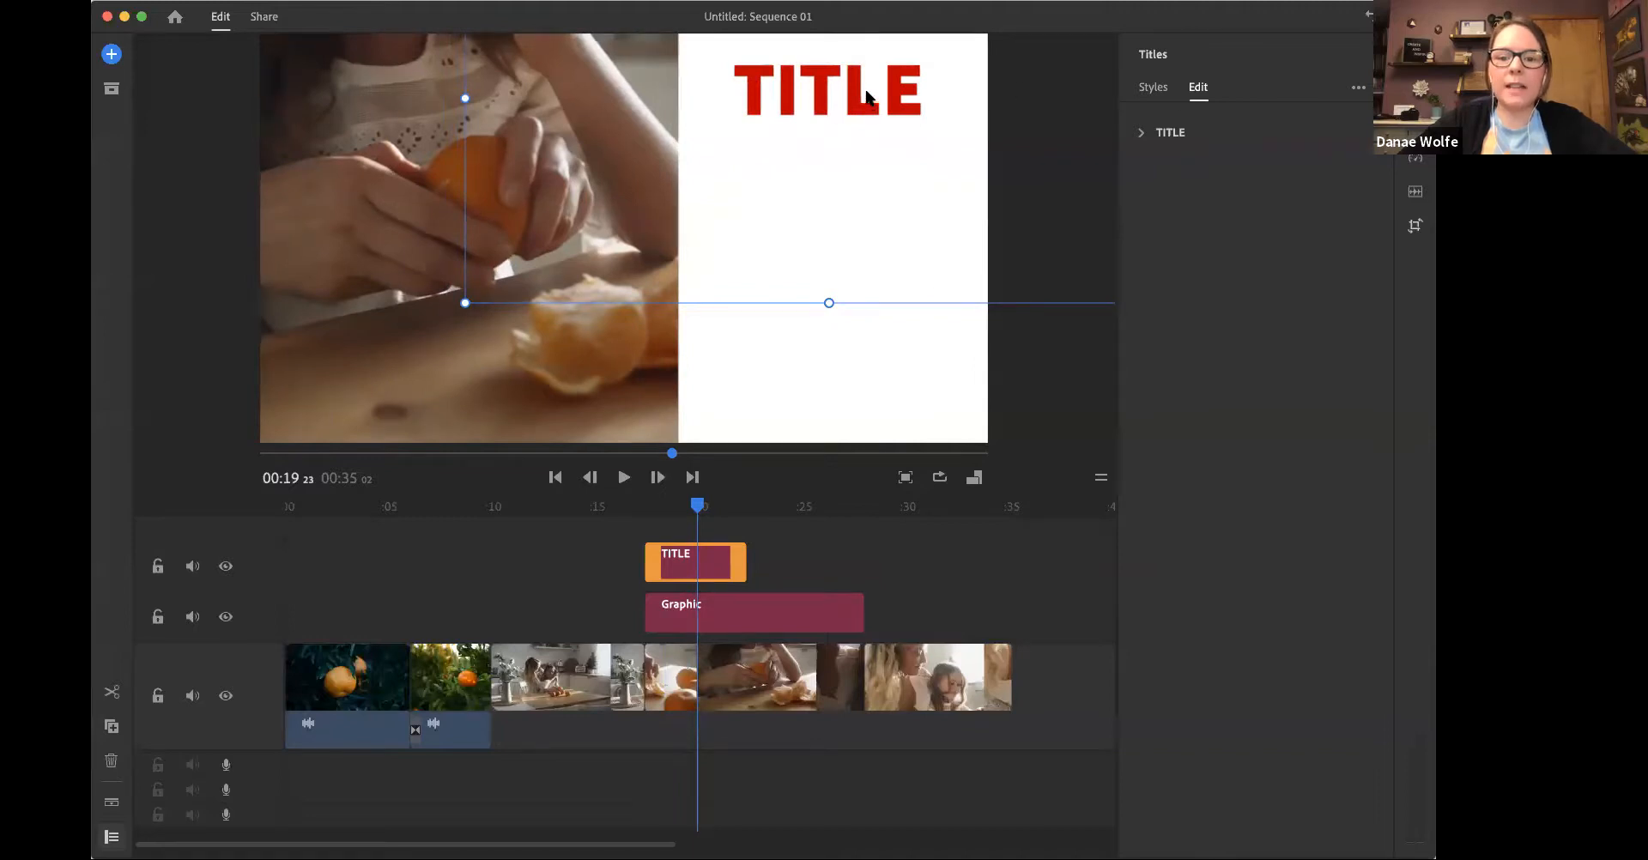
Step: Reduce the title's size to about 146, replace its text with "Recipe" and start a new line below
left_click(1163, 133)
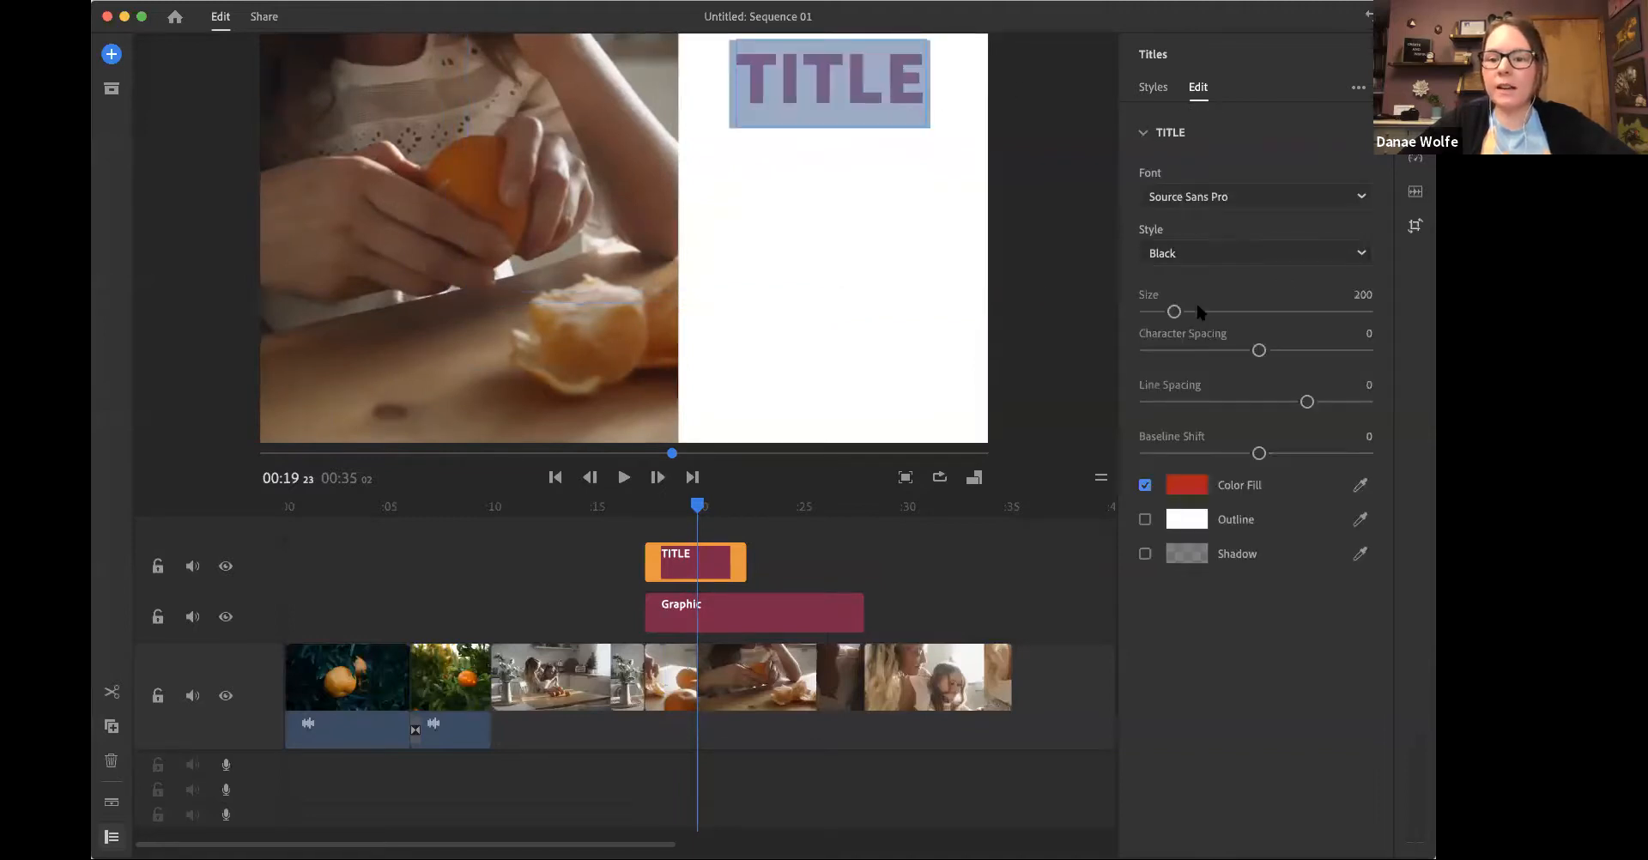
left_click_drag(1172, 311, 1164, 310)
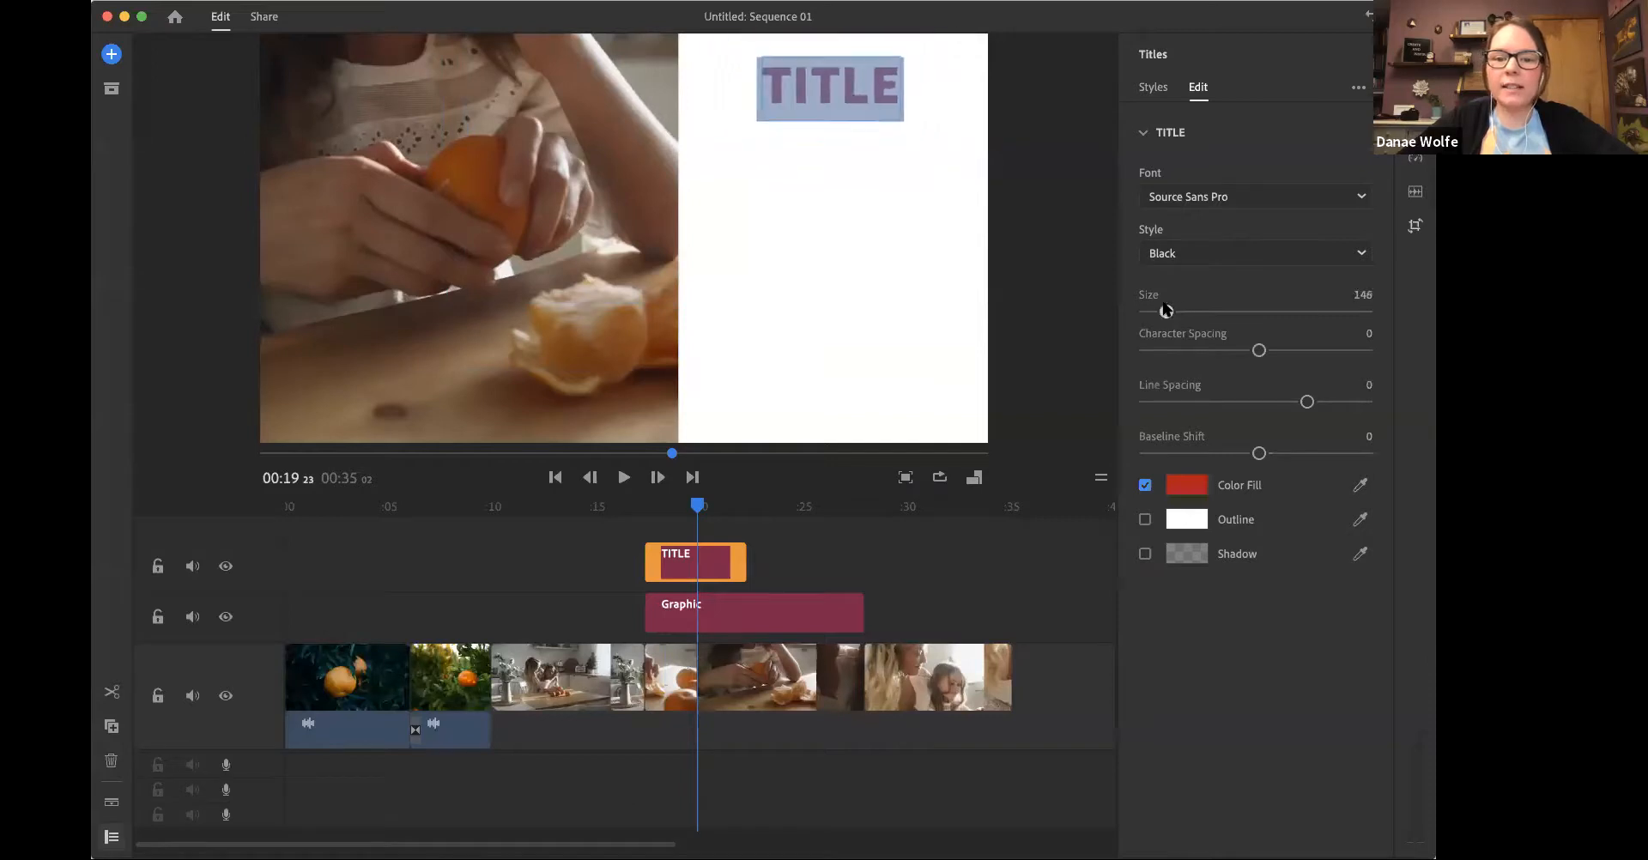
left_click(895, 98)
double_click(894, 97)
type("Recipe")
key("Return")
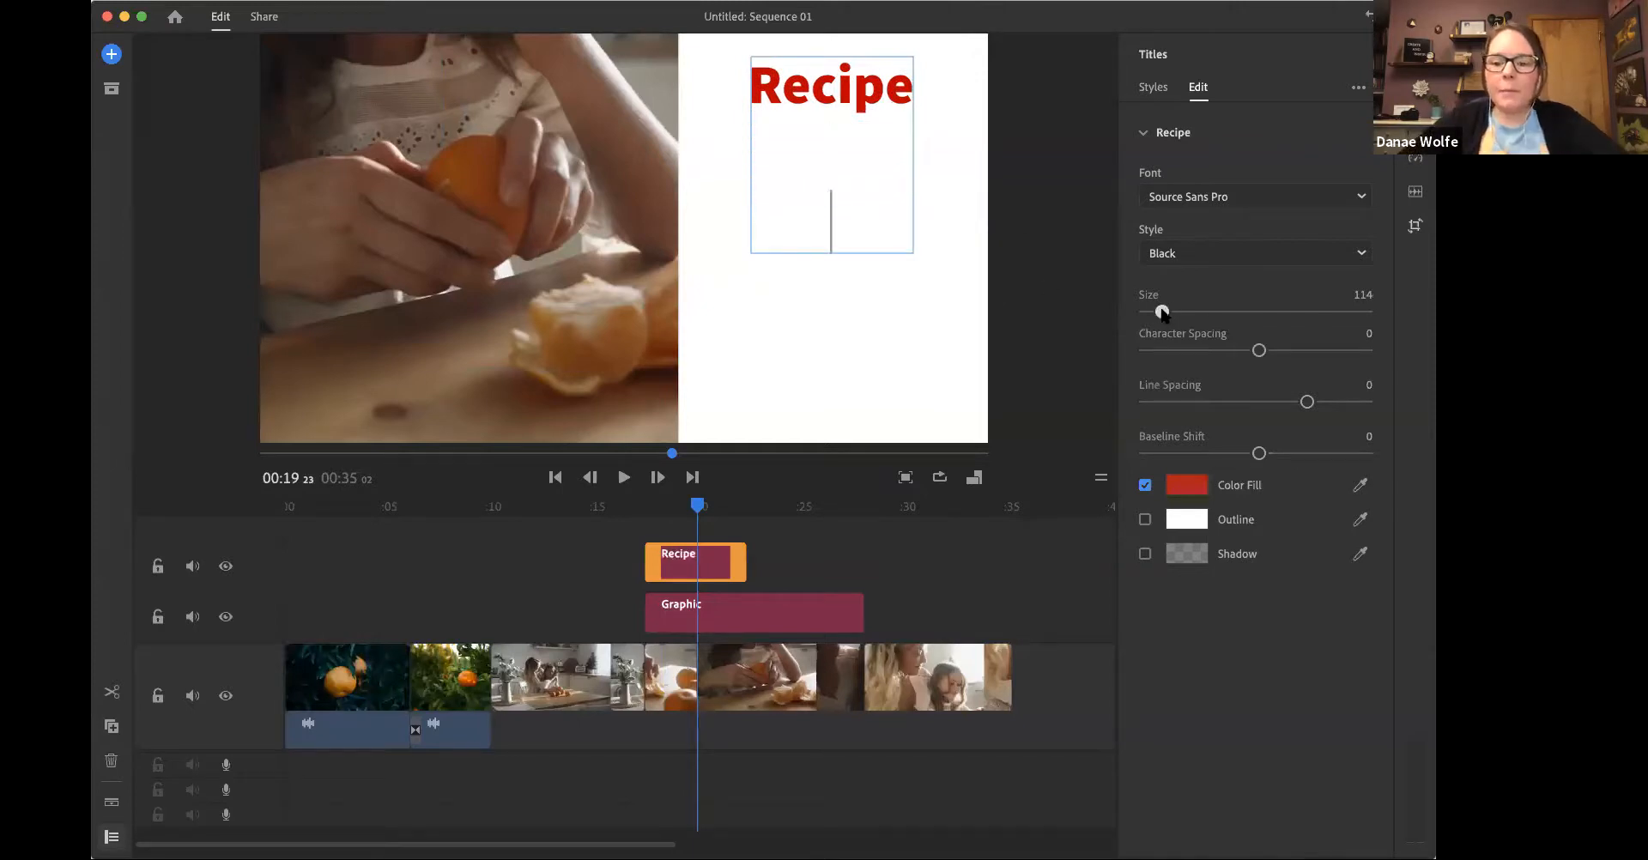
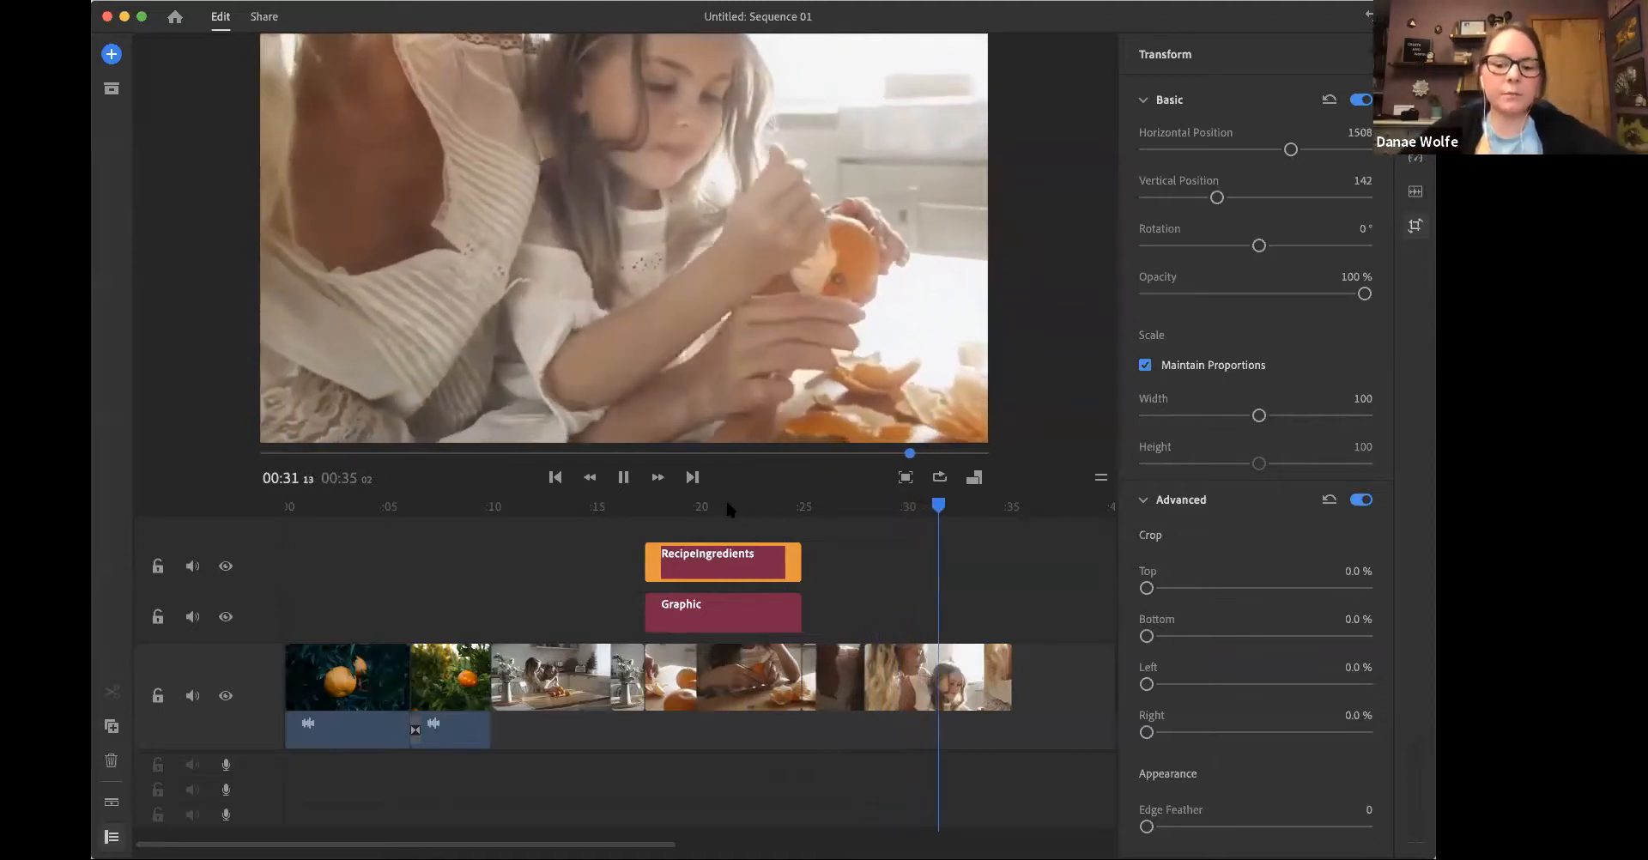
Step: Stop playback, delete the white Graphic beneath the title in the timeline, and undo the deletion
key("space")
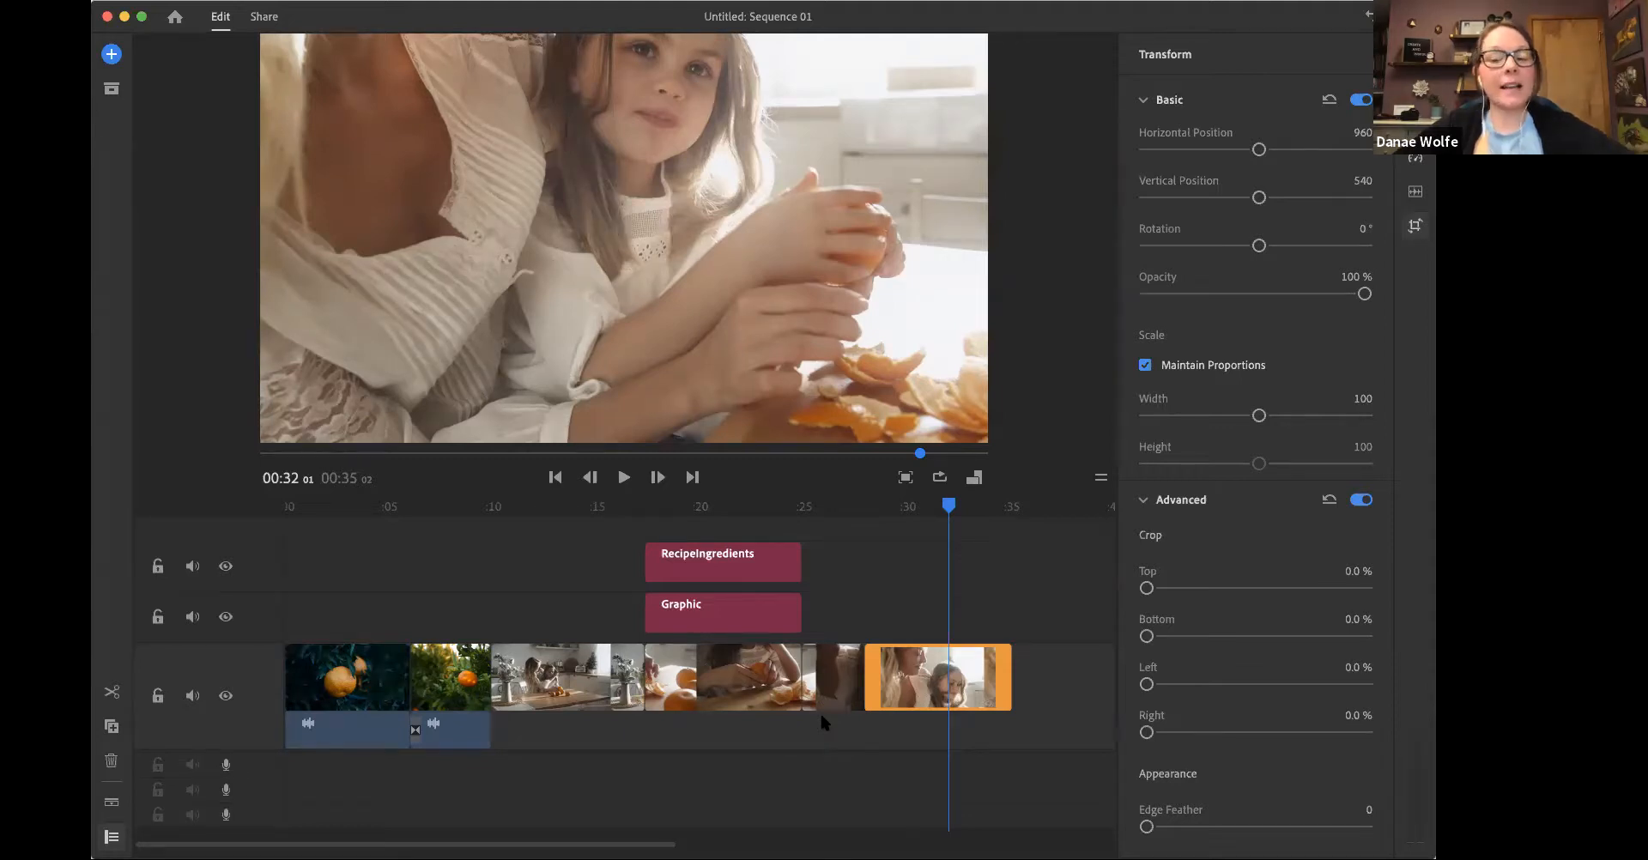
left_click(726, 622)
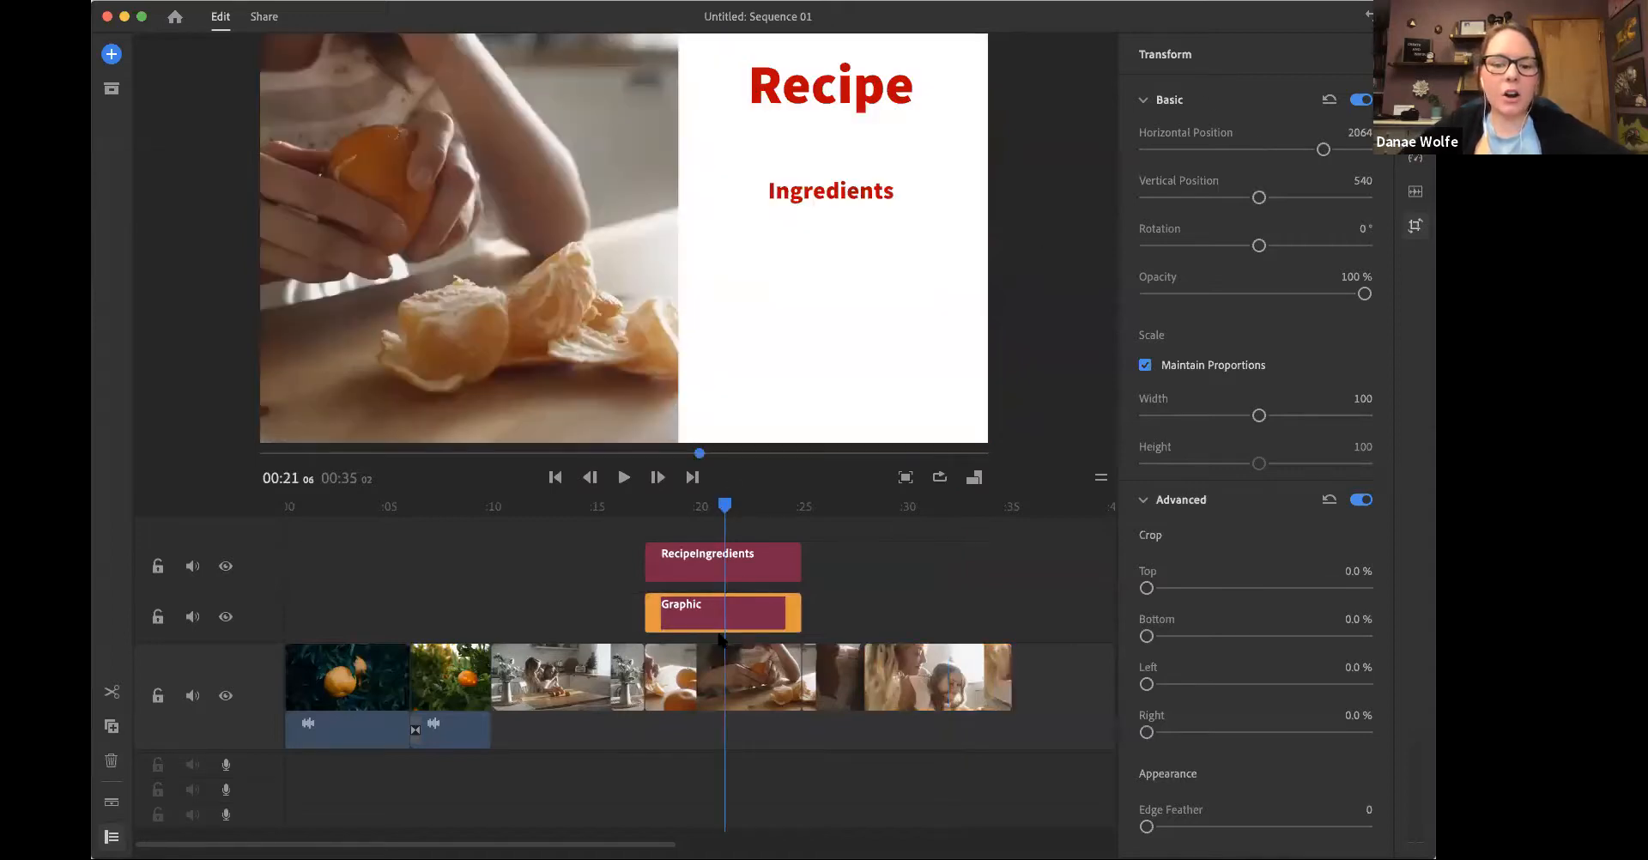
key("Delete")
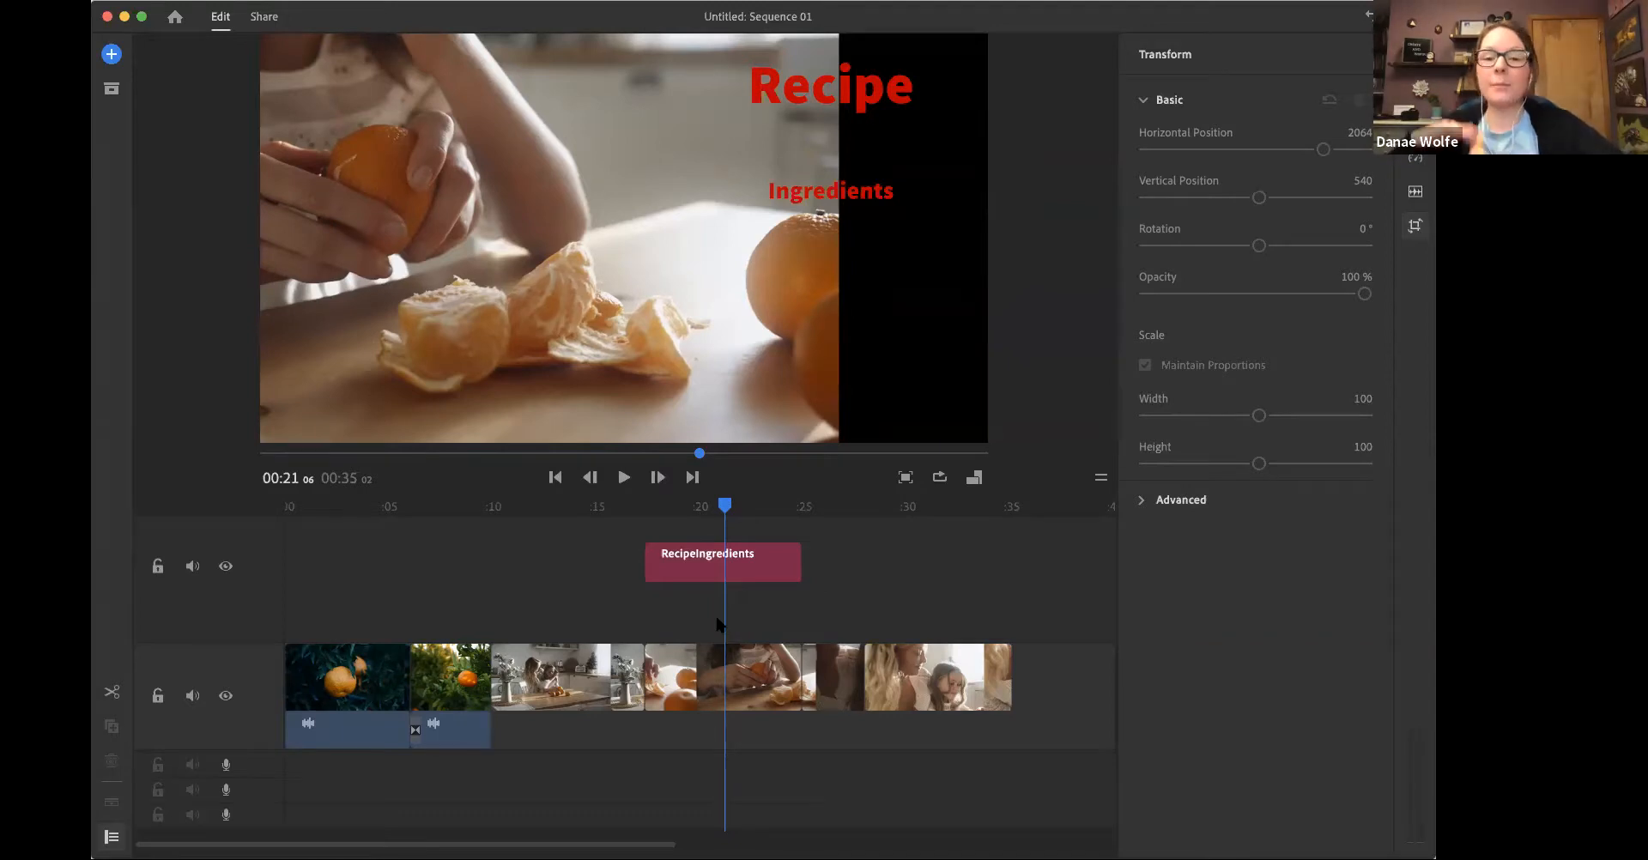
key("super+z")
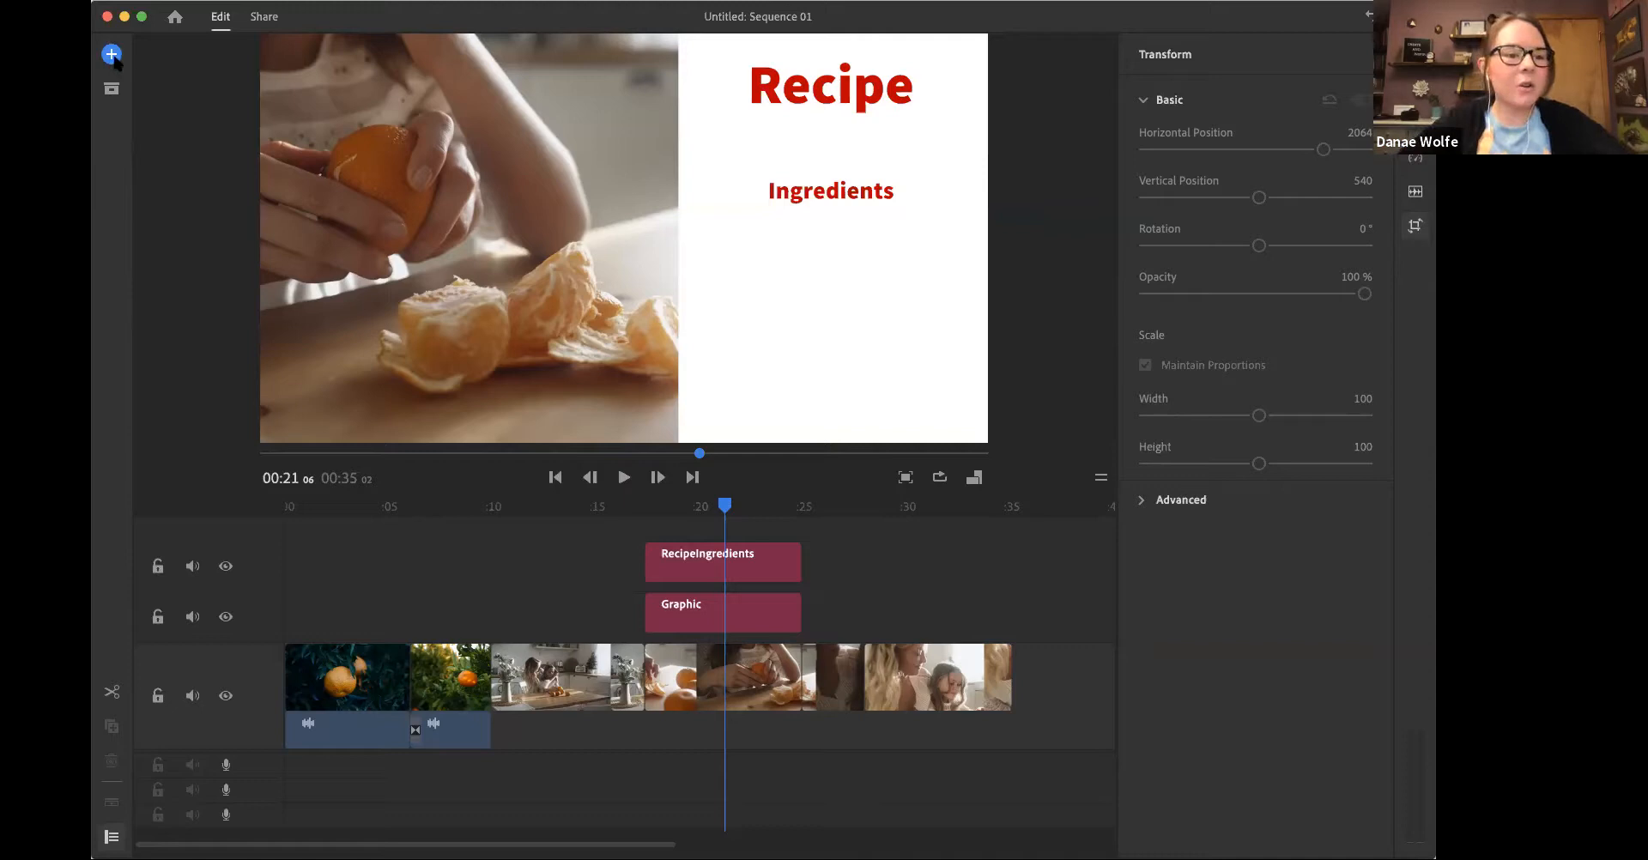
Step: View the Oranges media folder and the project assets, returning to the Oranges folder for adding media
left_click(111, 55)
left_click(290, 94)
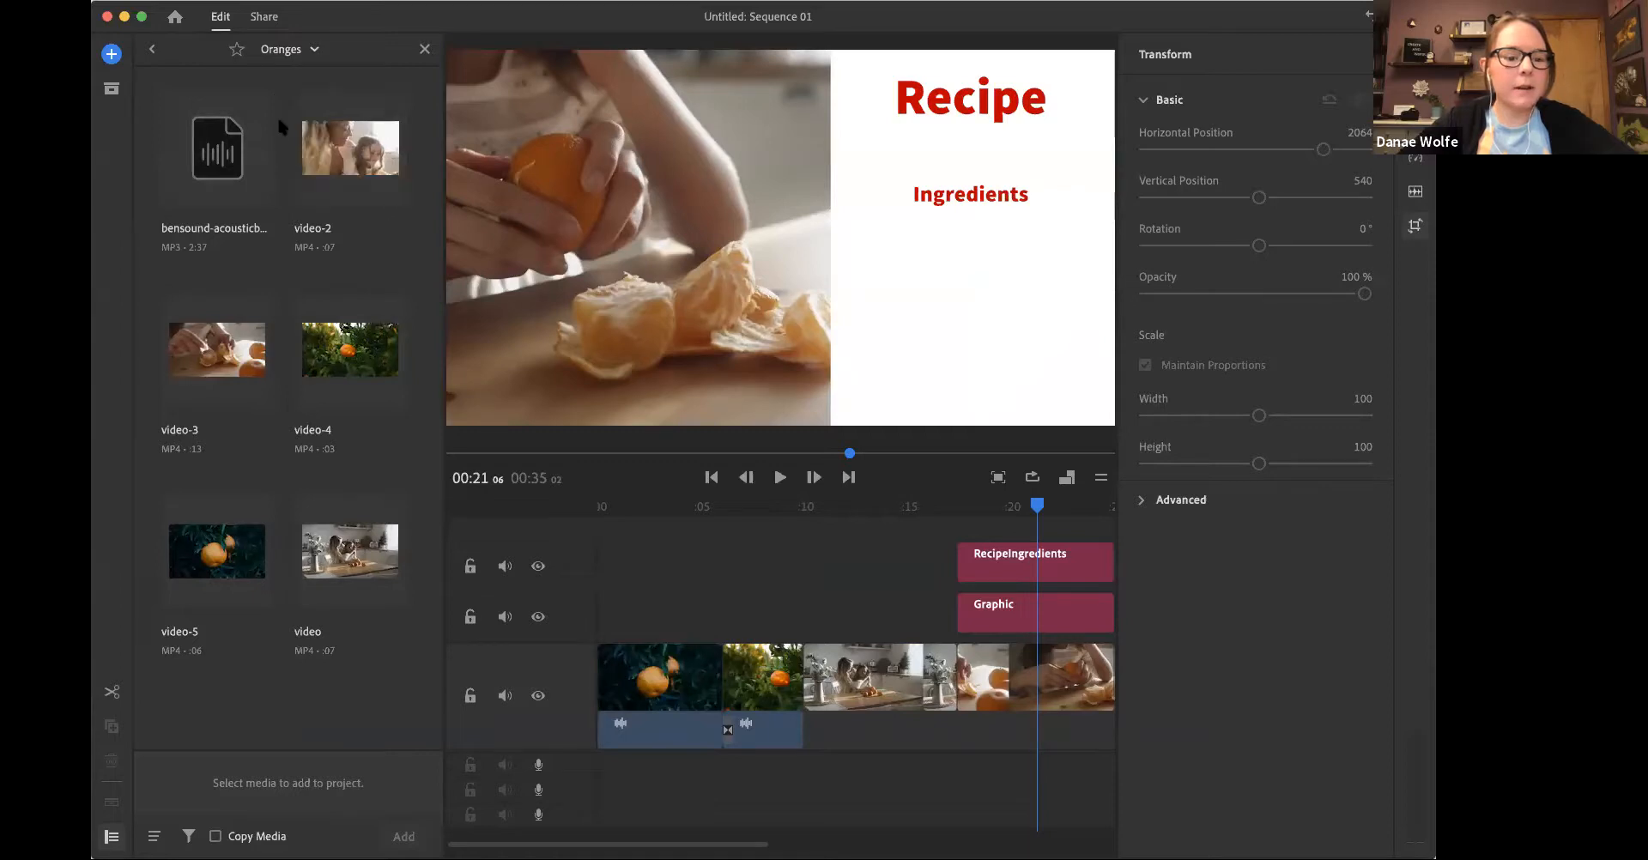
left_click(112, 89)
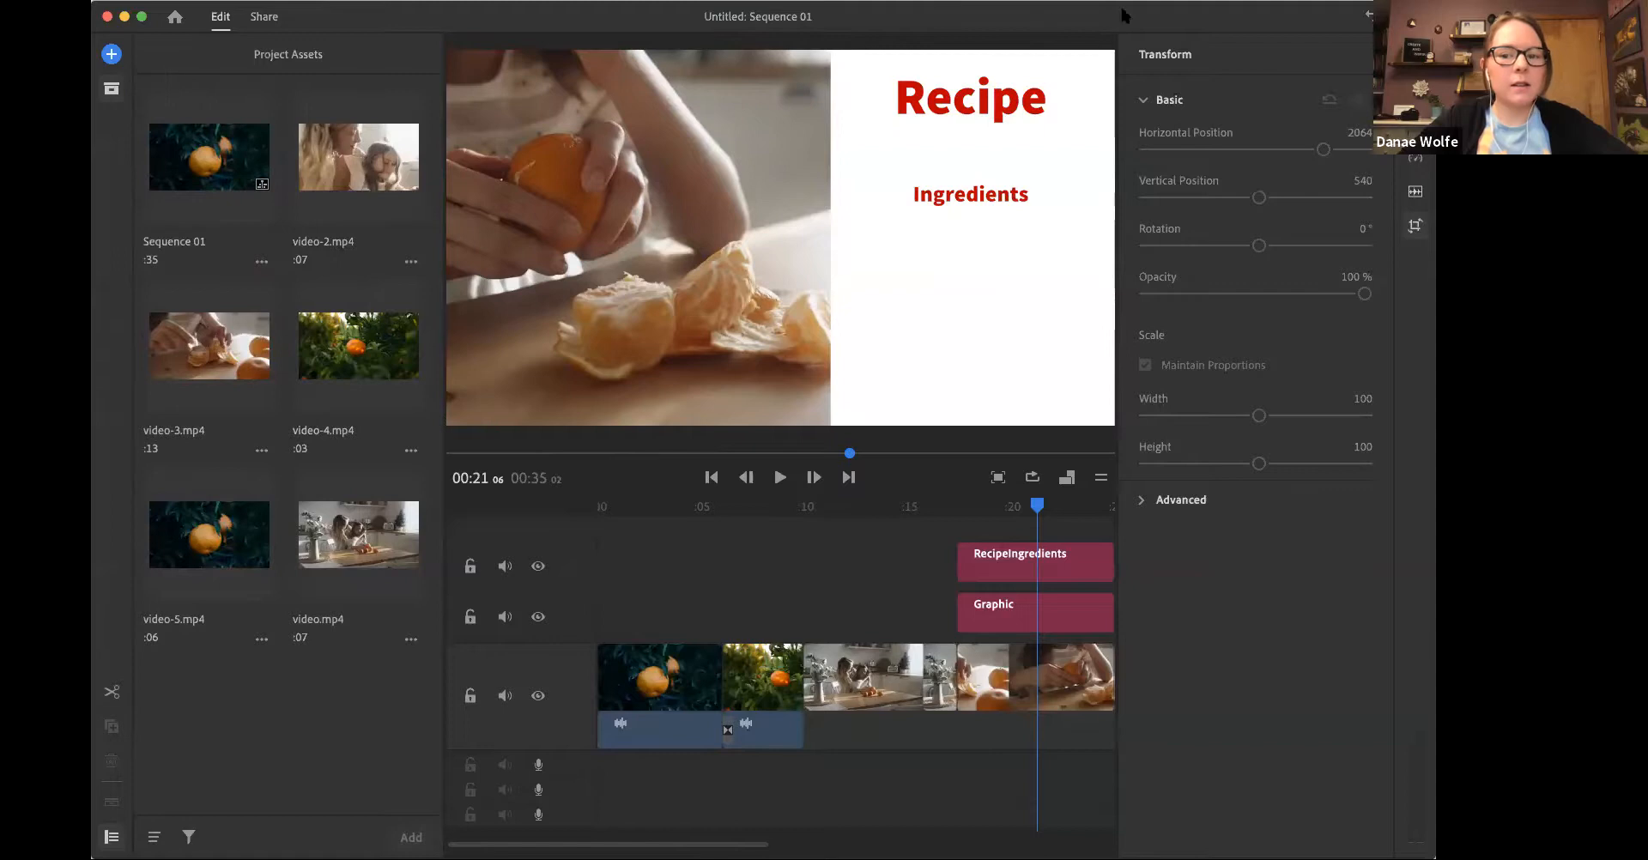
left_click(111, 54)
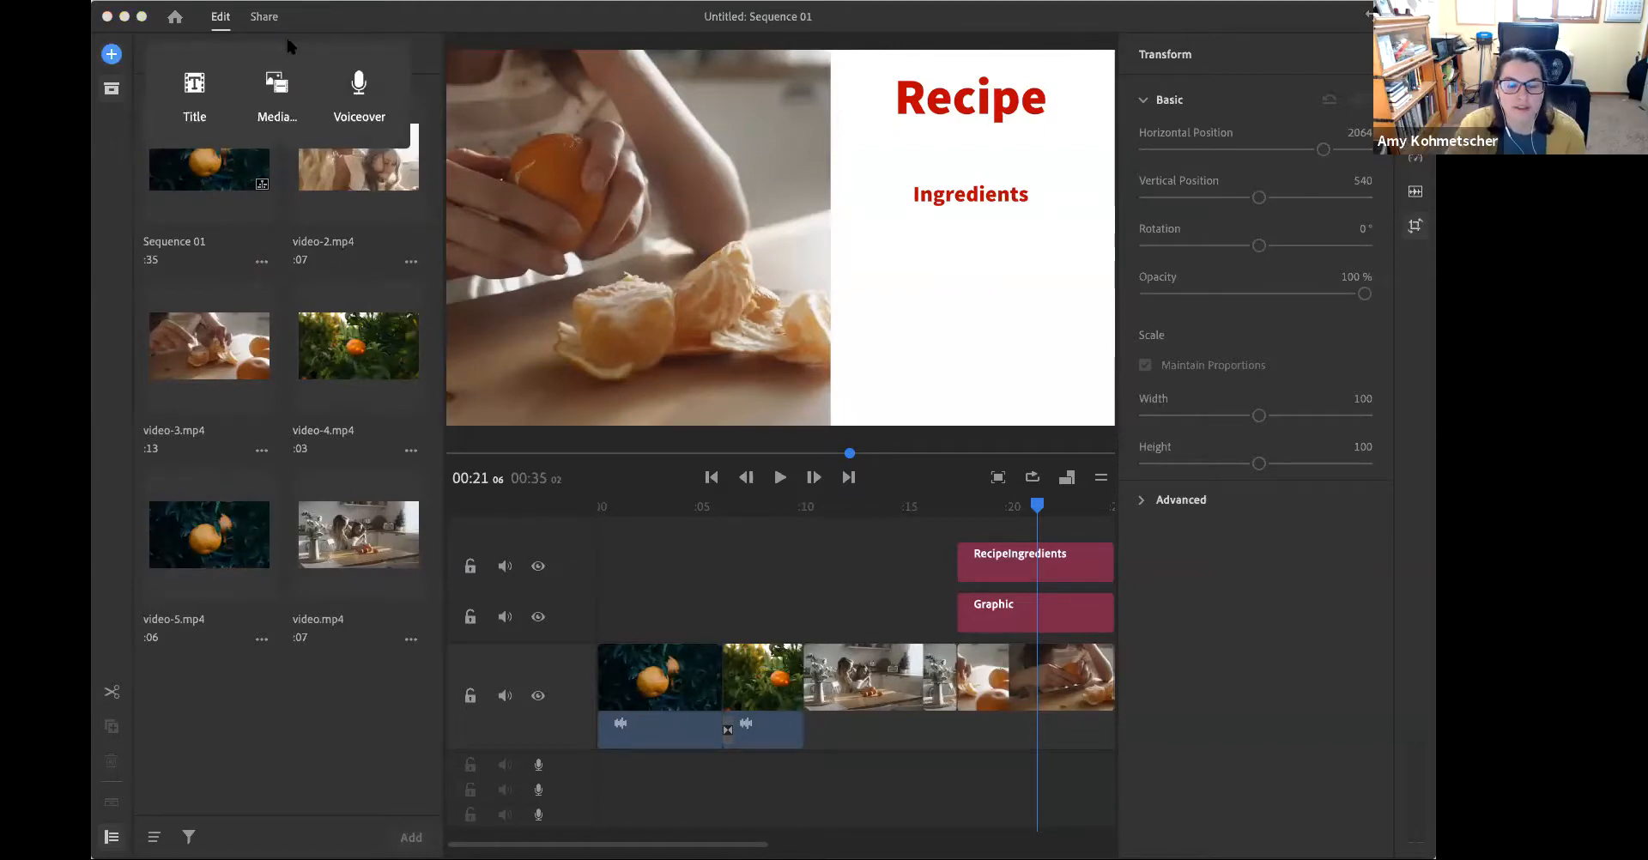
left_click(286, 76)
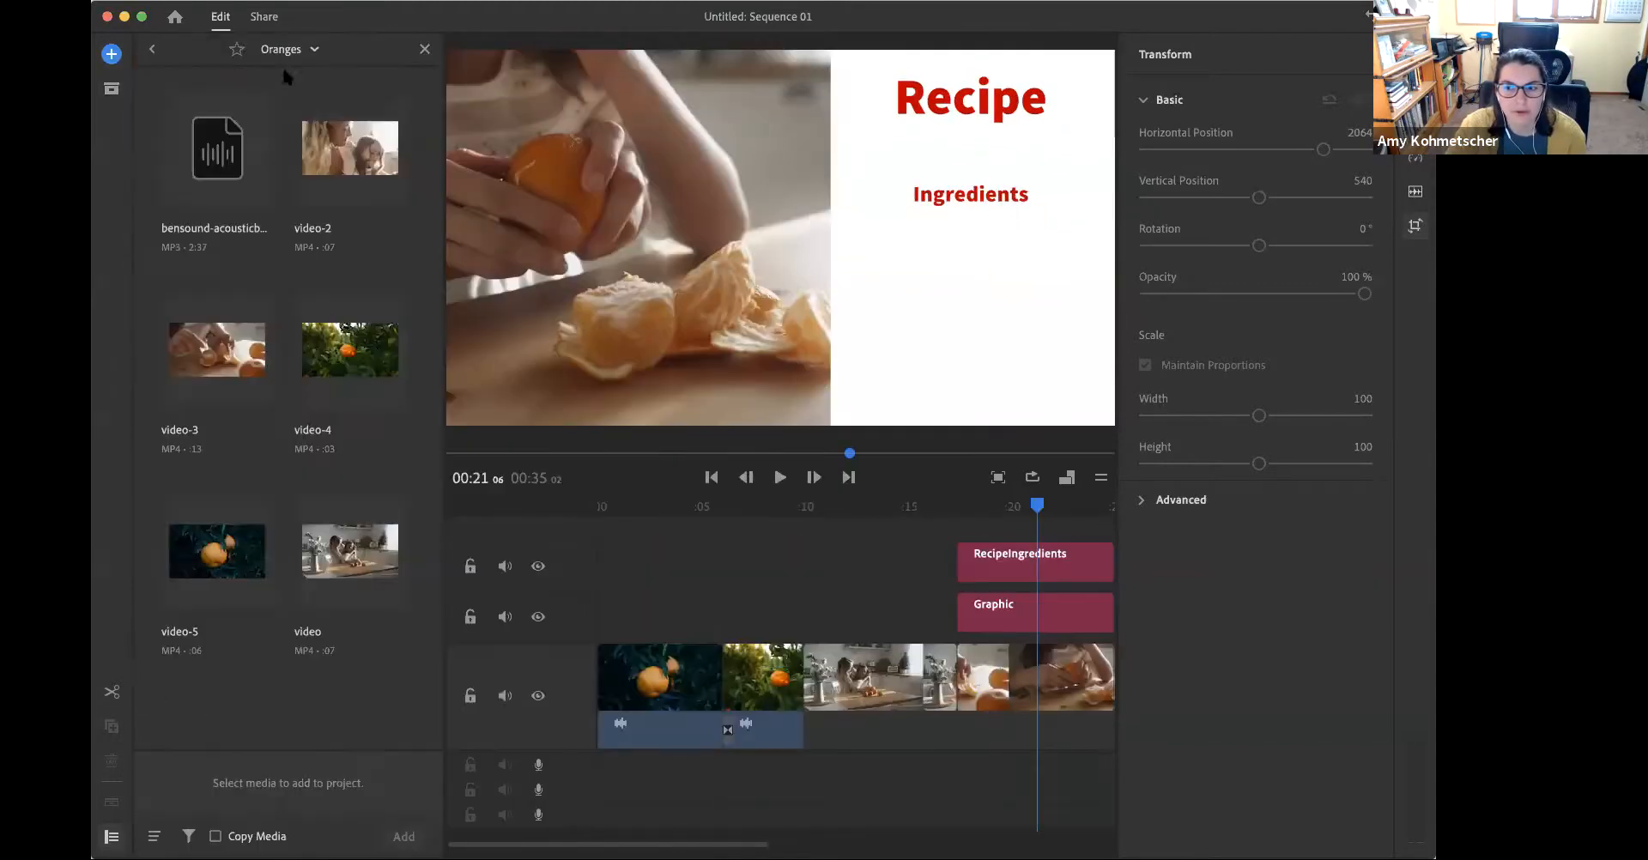
Step: Look through the Desktop location, its Desktop subfolder and the Video Clips folder for a clip to add
left_click(277, 54)
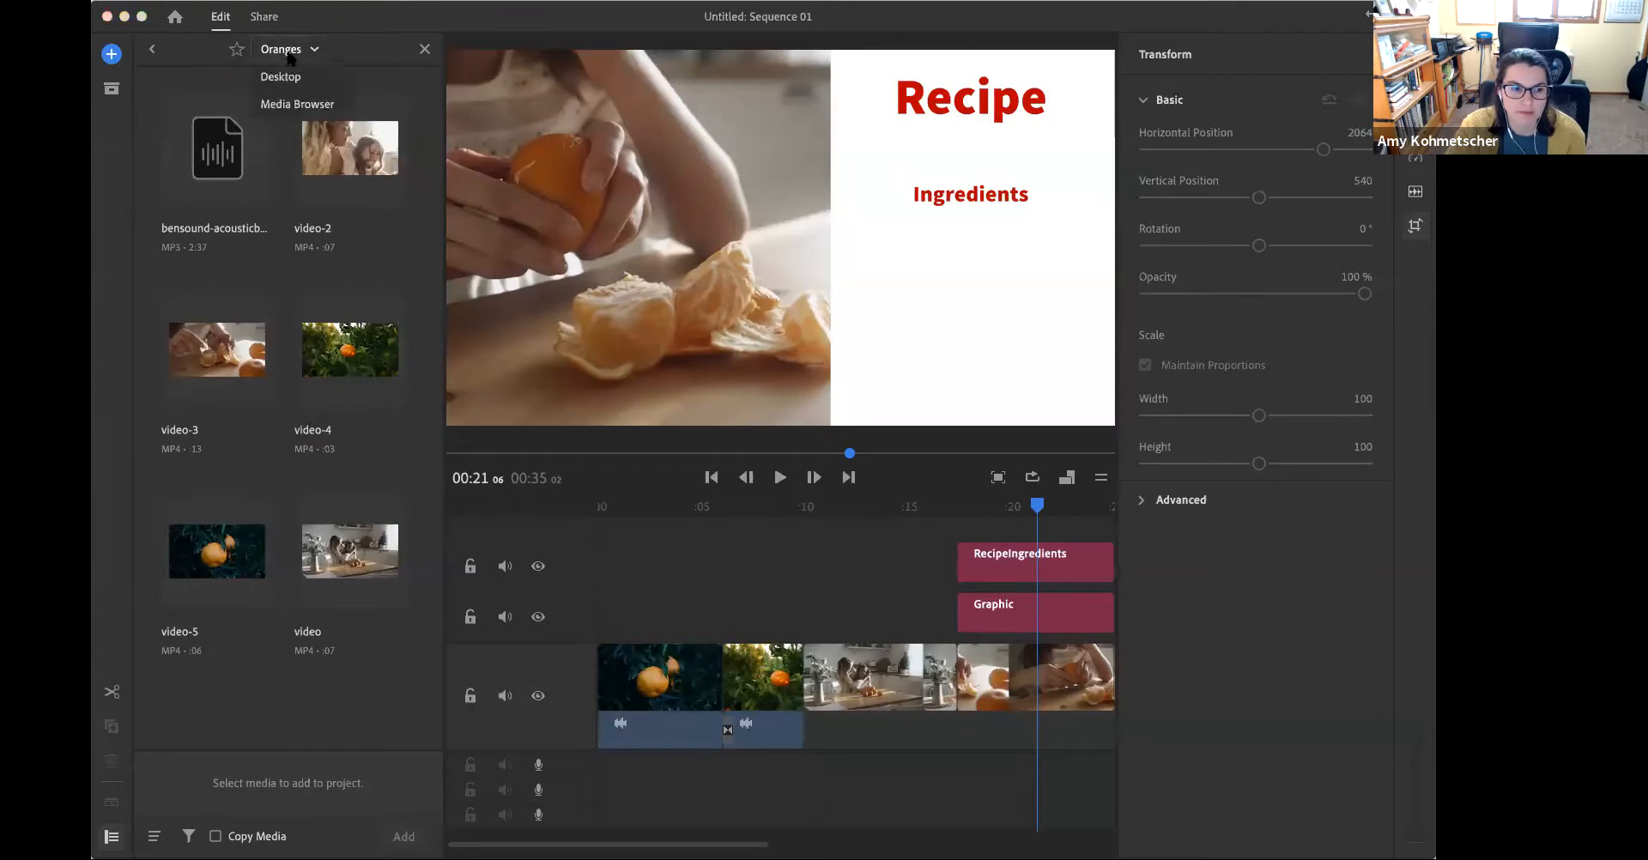
left_click(286, 75)
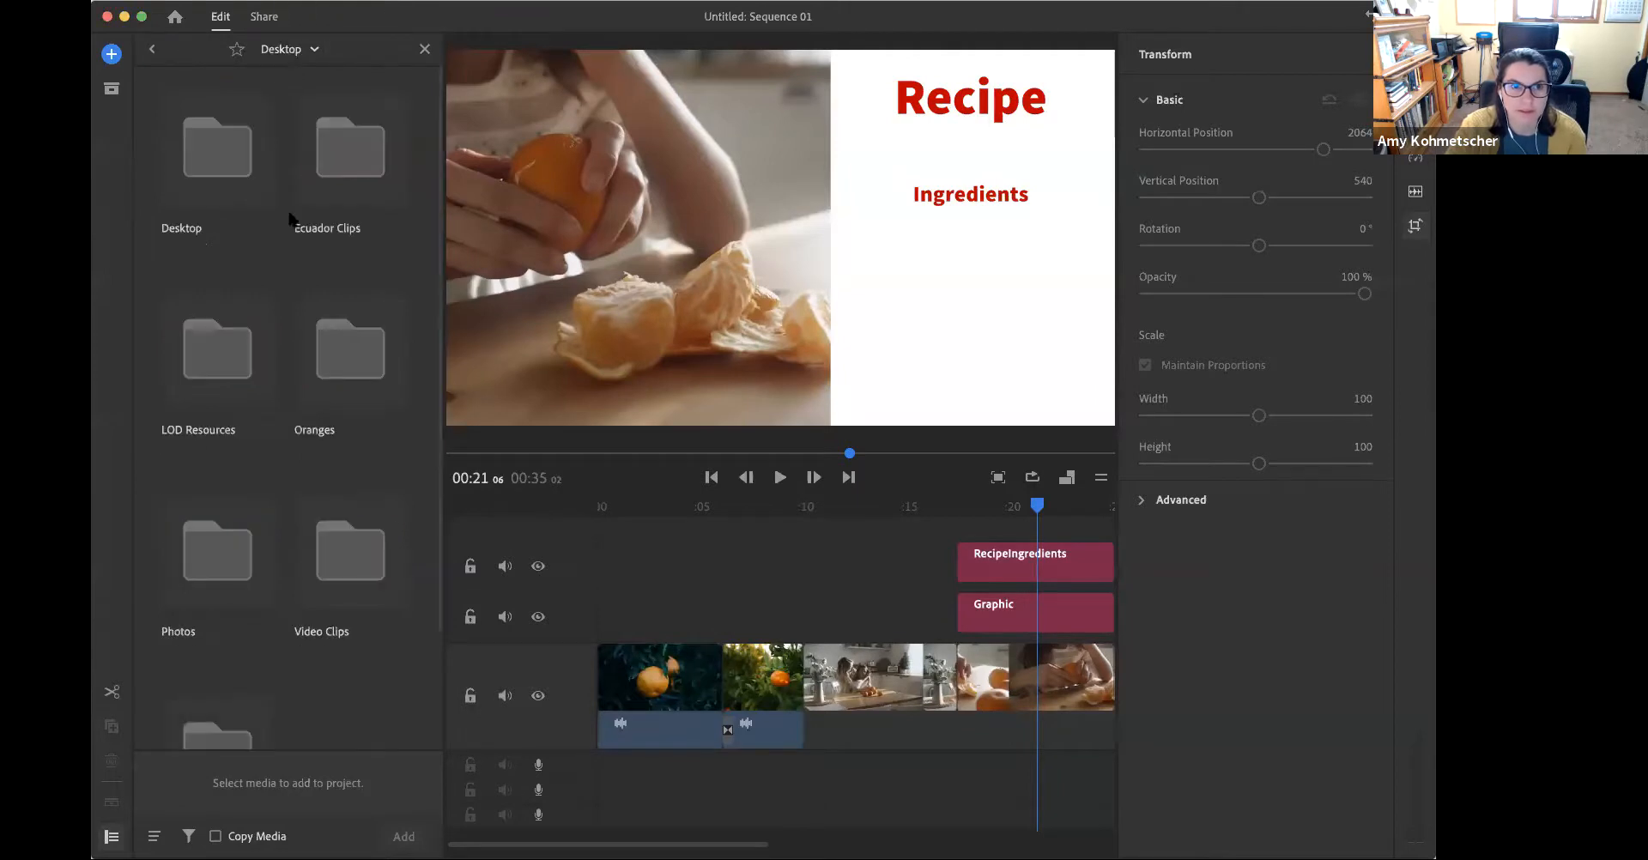
double_click(235, 163)
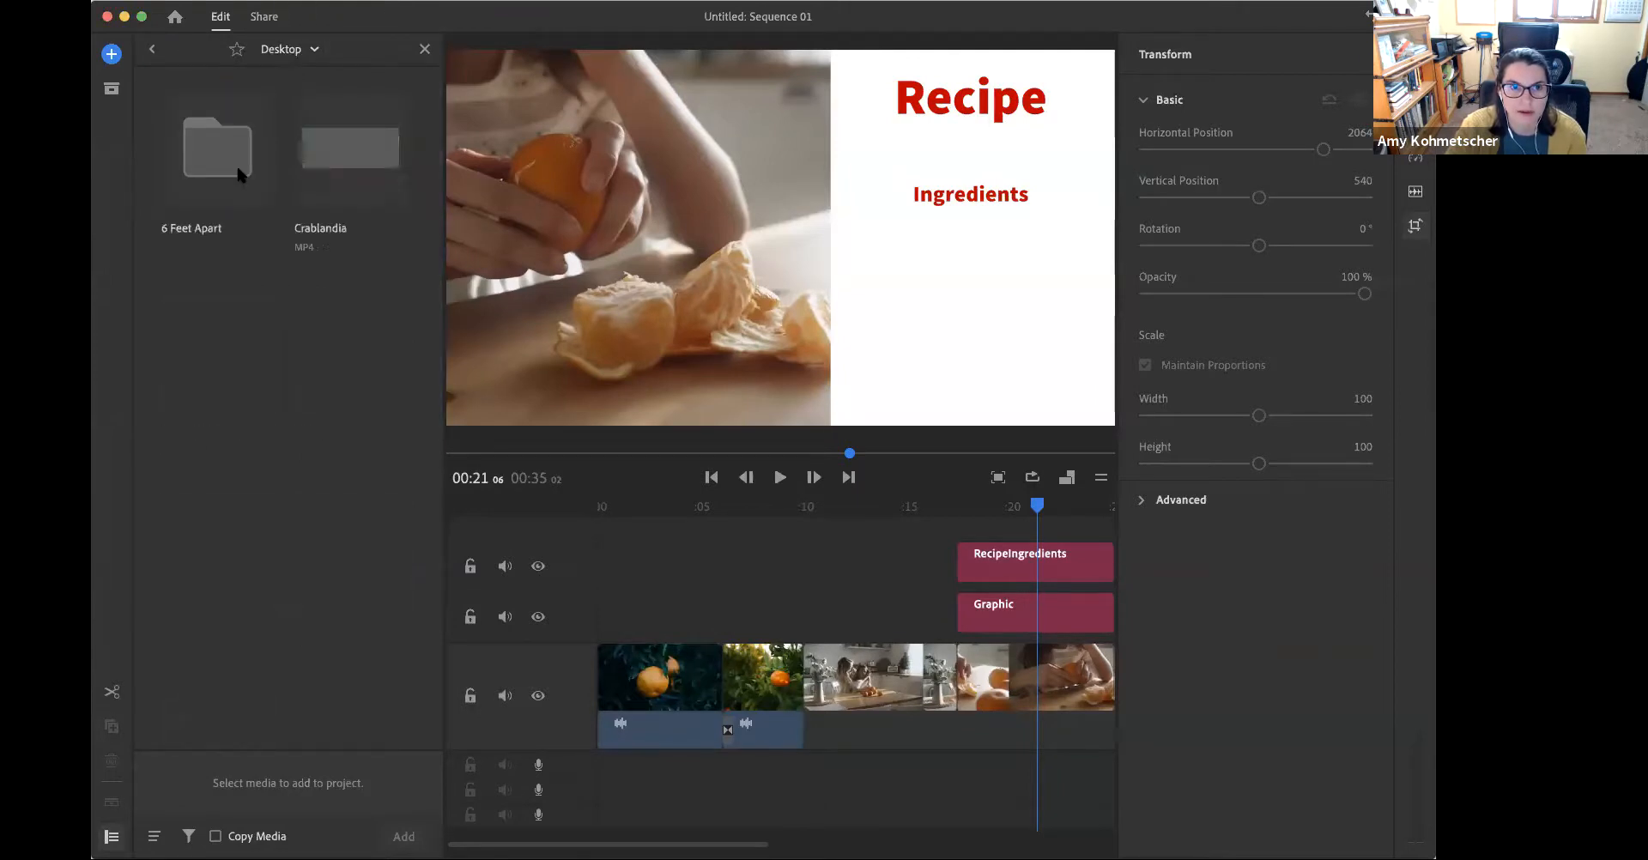
left_click(289, 55)
left_click(287, 70)
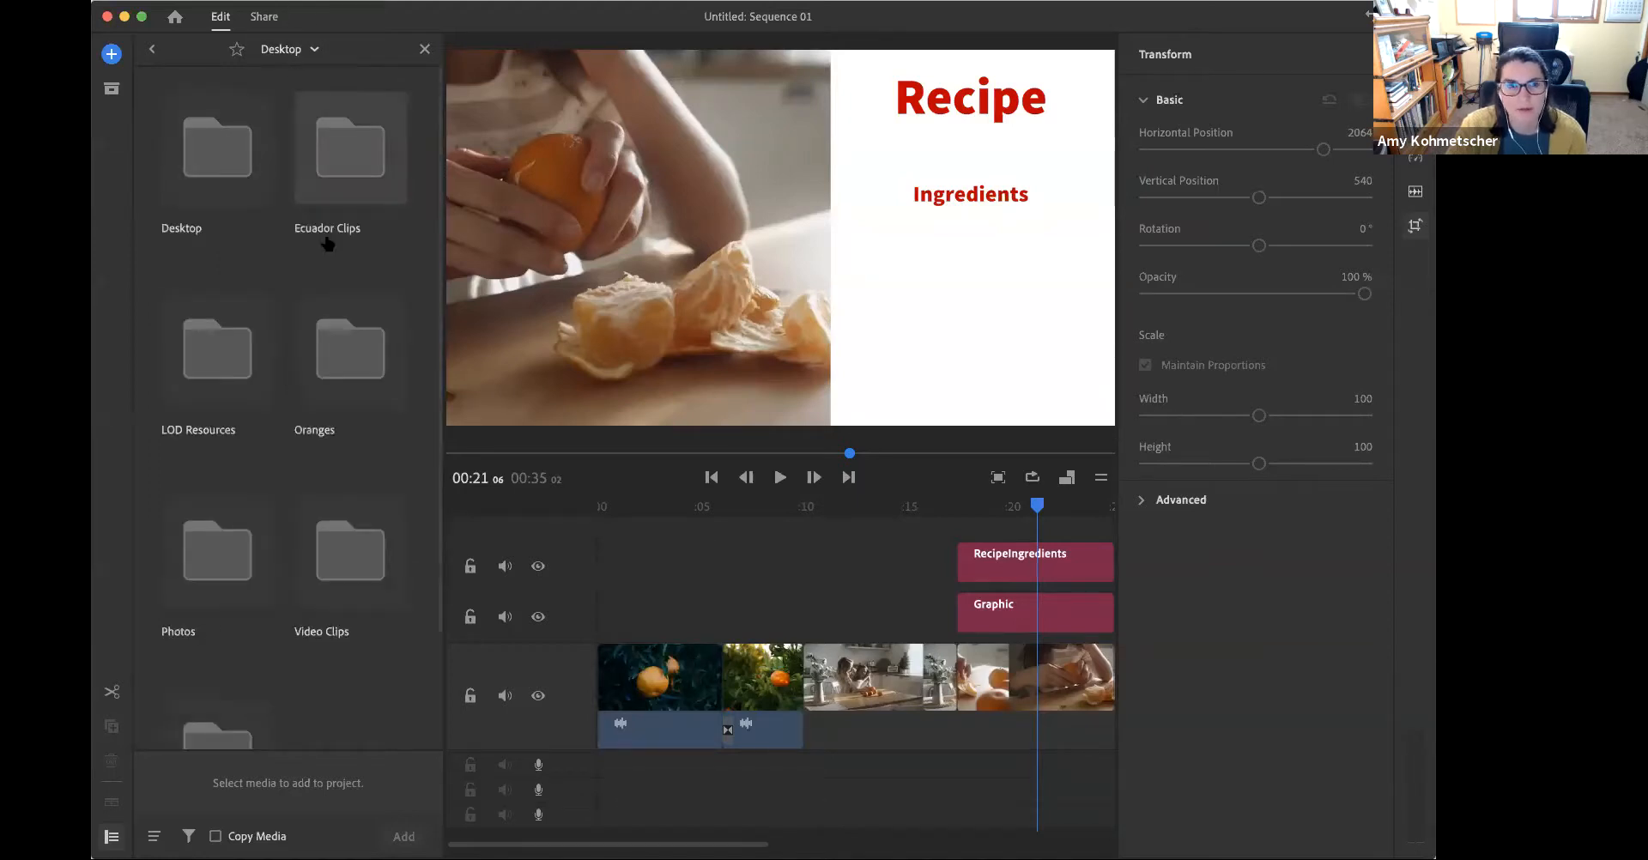
scroll(318, 348, "down", 3)
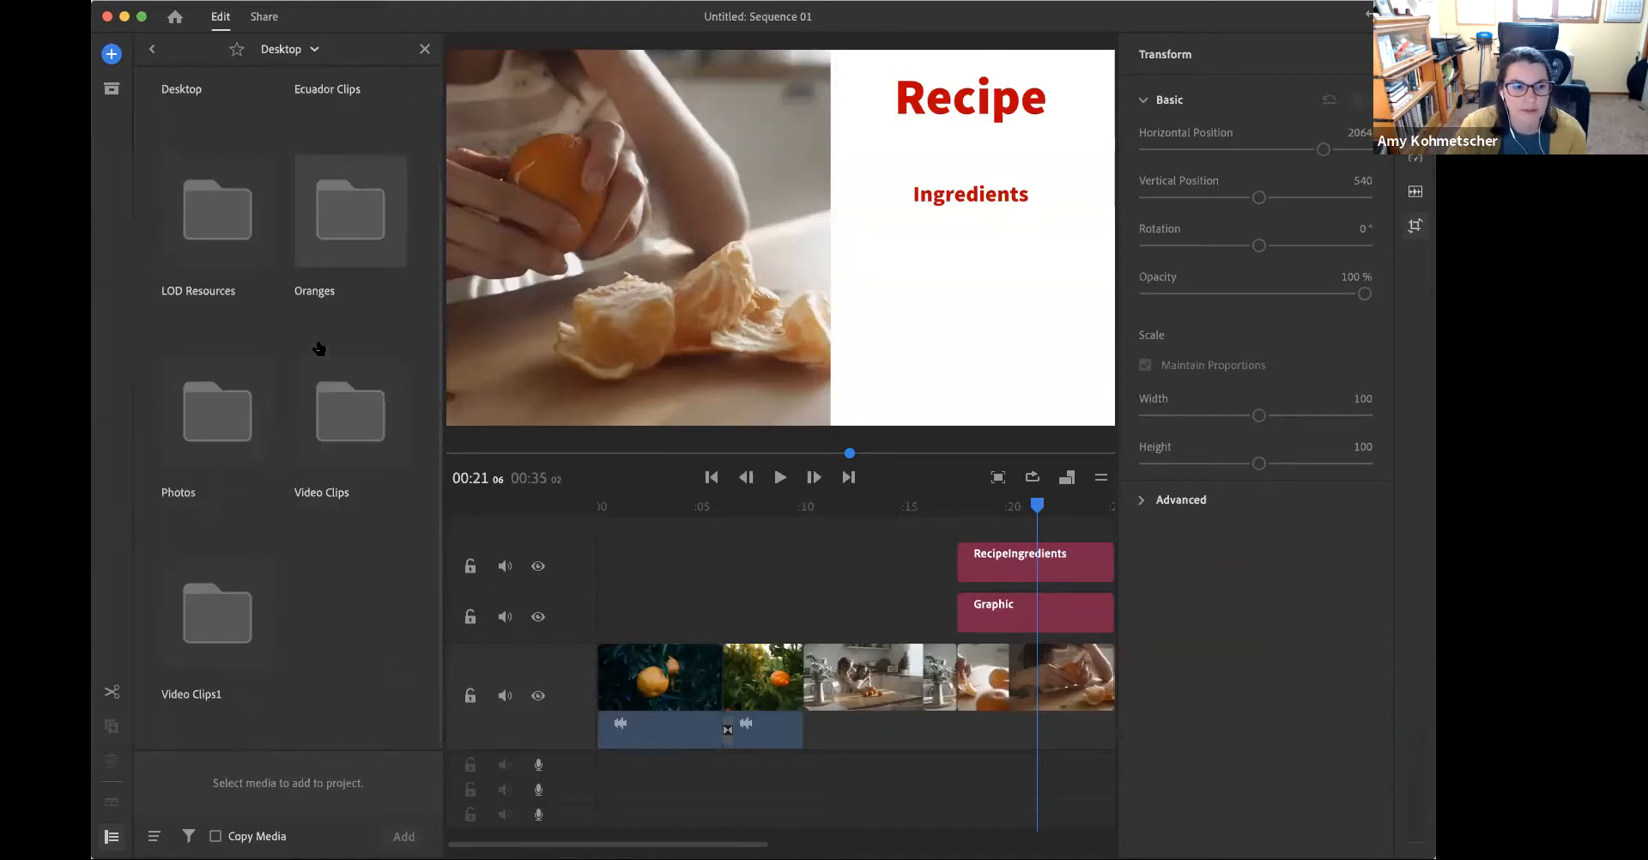
left_click(325, 442)
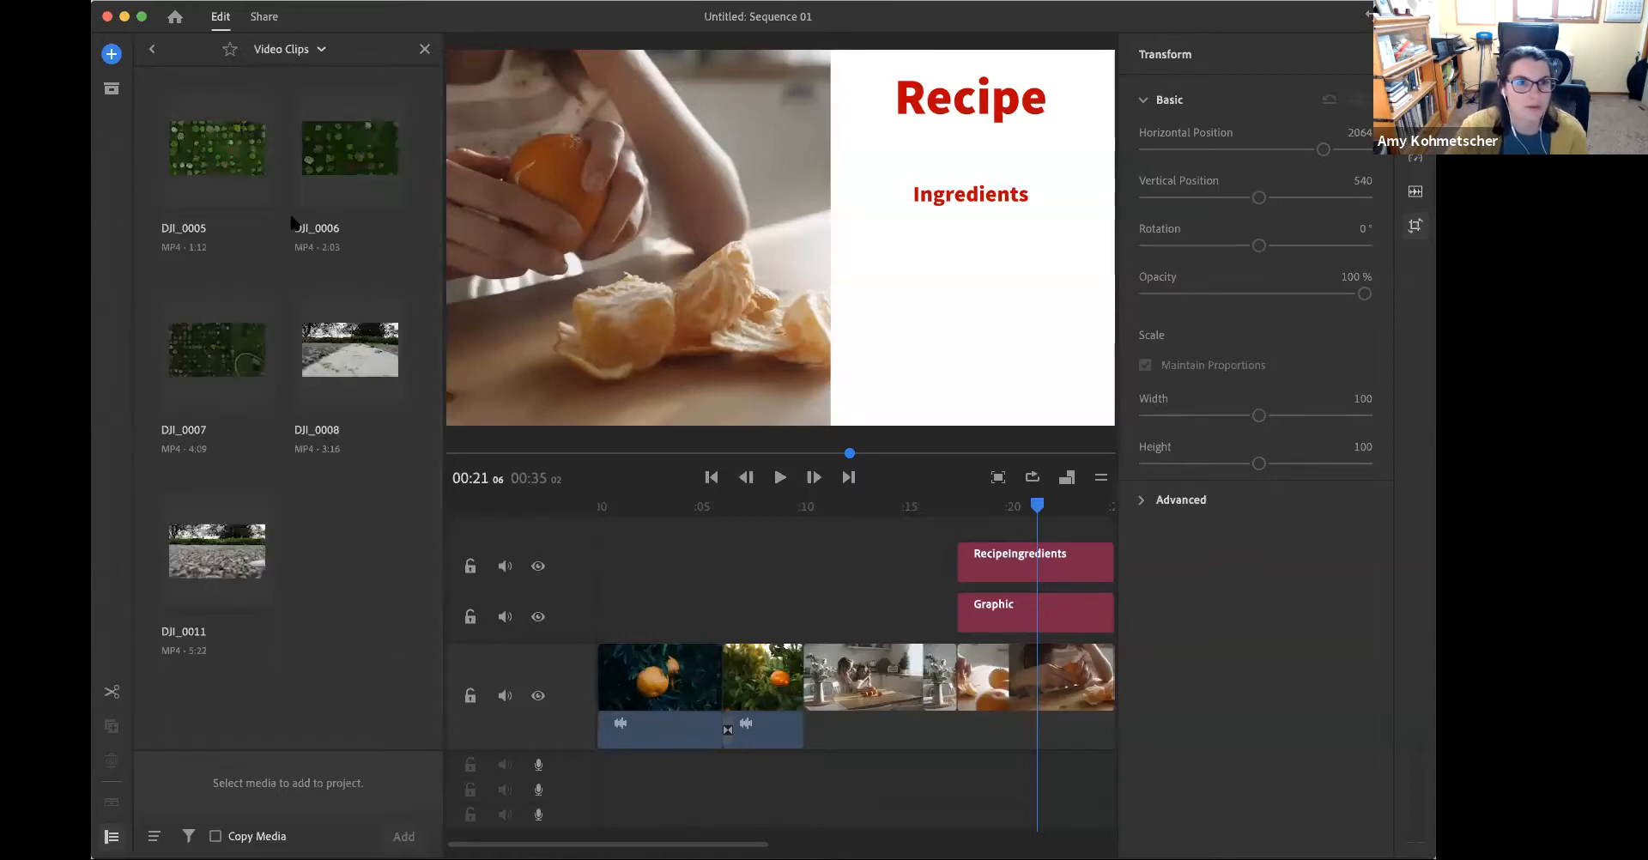
Step: Insert the CFAES Extension clip from the Video Clips1 folder on the Desktop at the start of the main video track
left_click(309, 52)
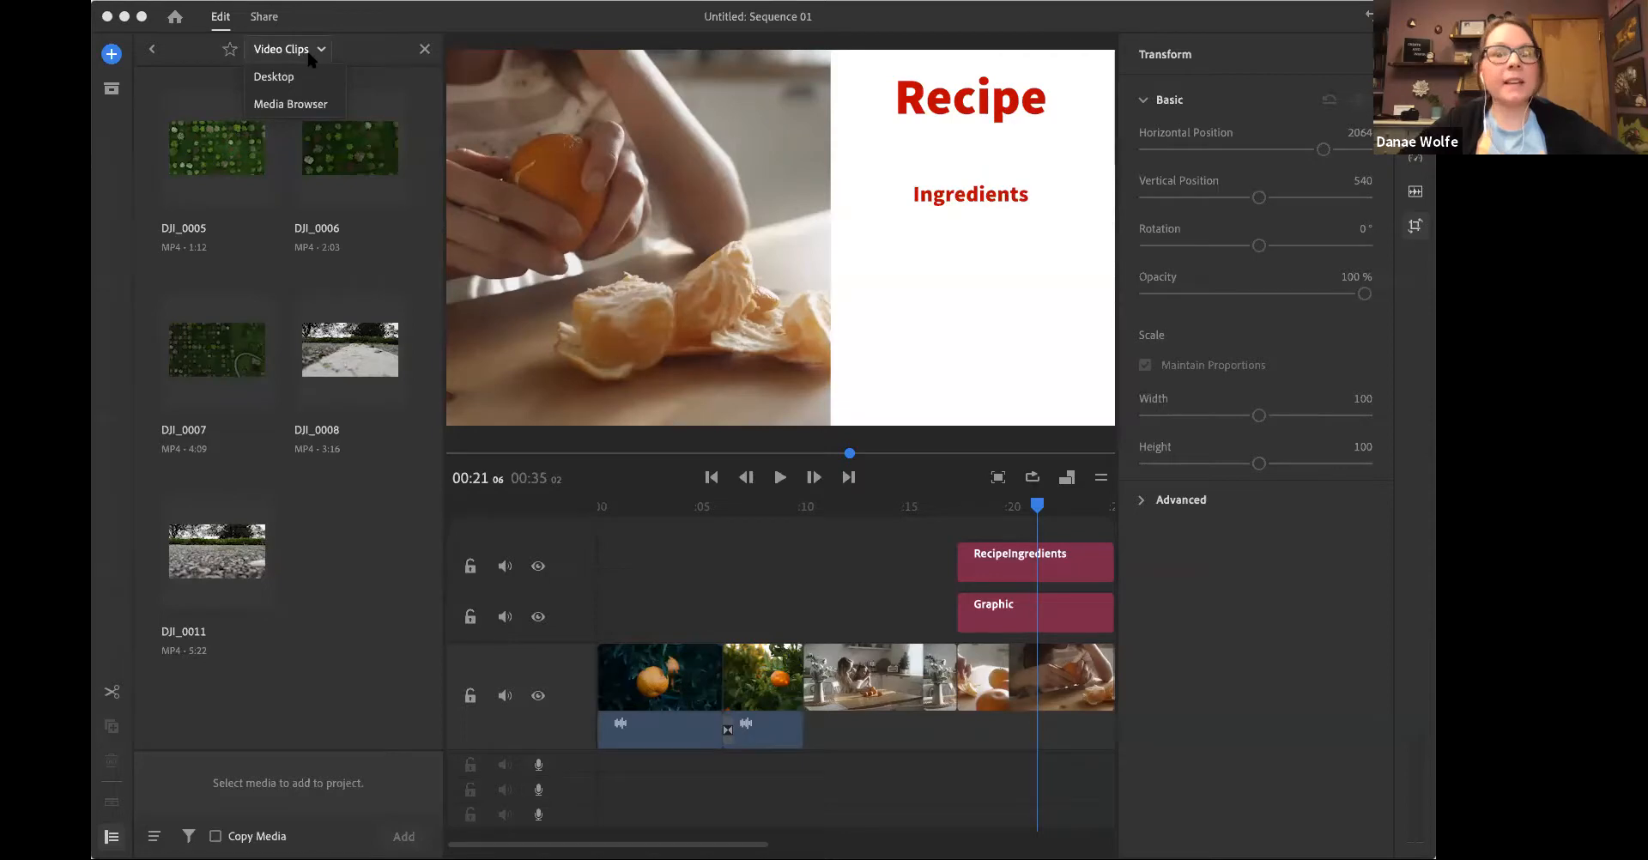
left_click(294, 72)
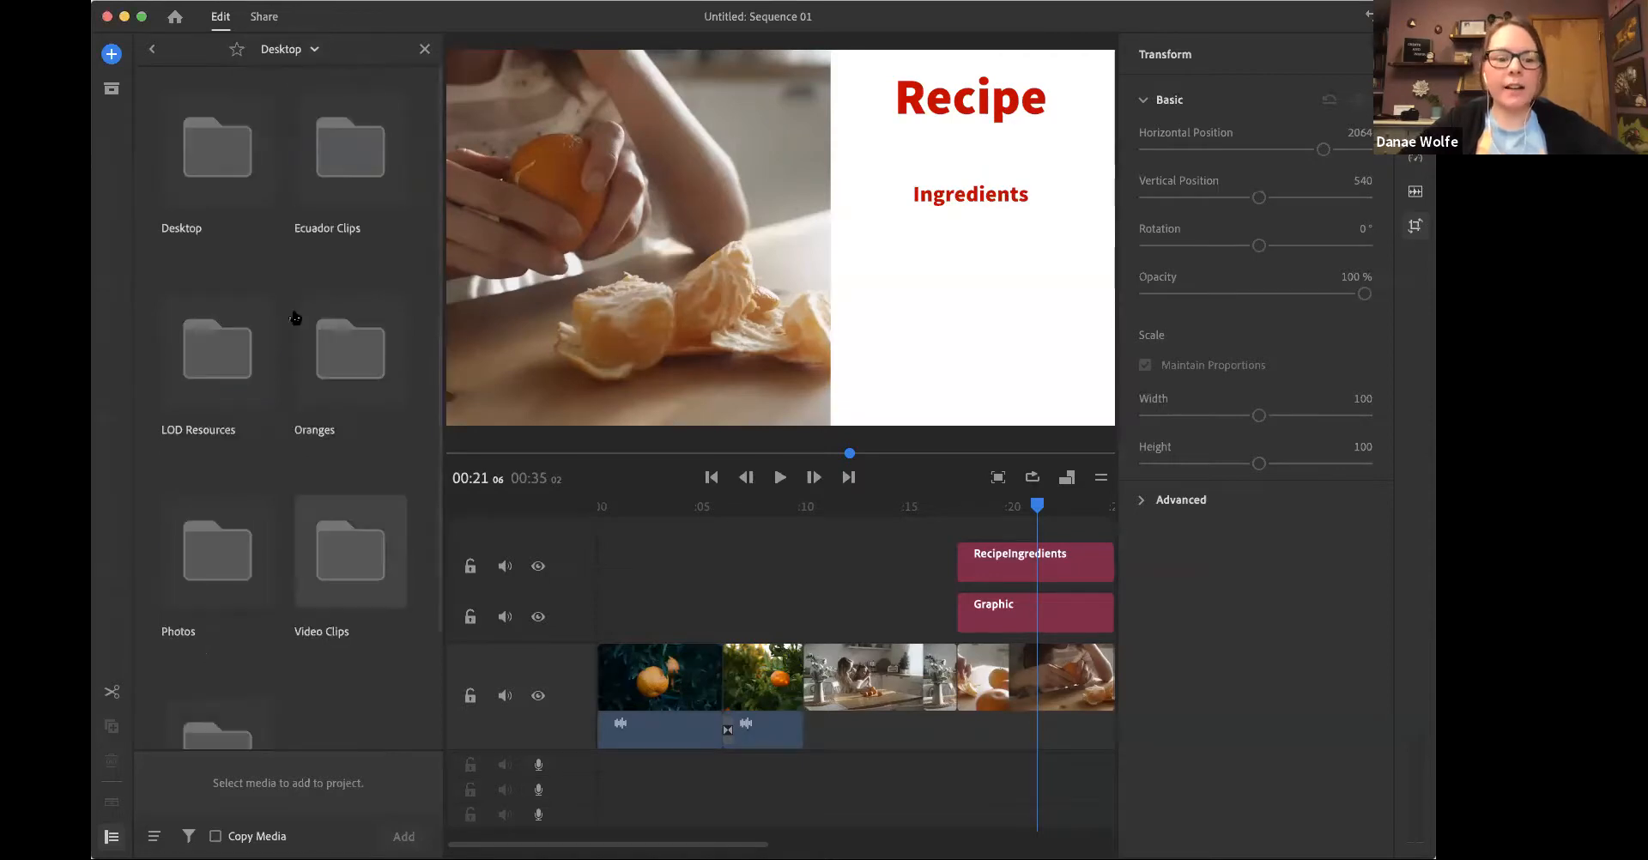
scroll(294, 318, "down", 3)
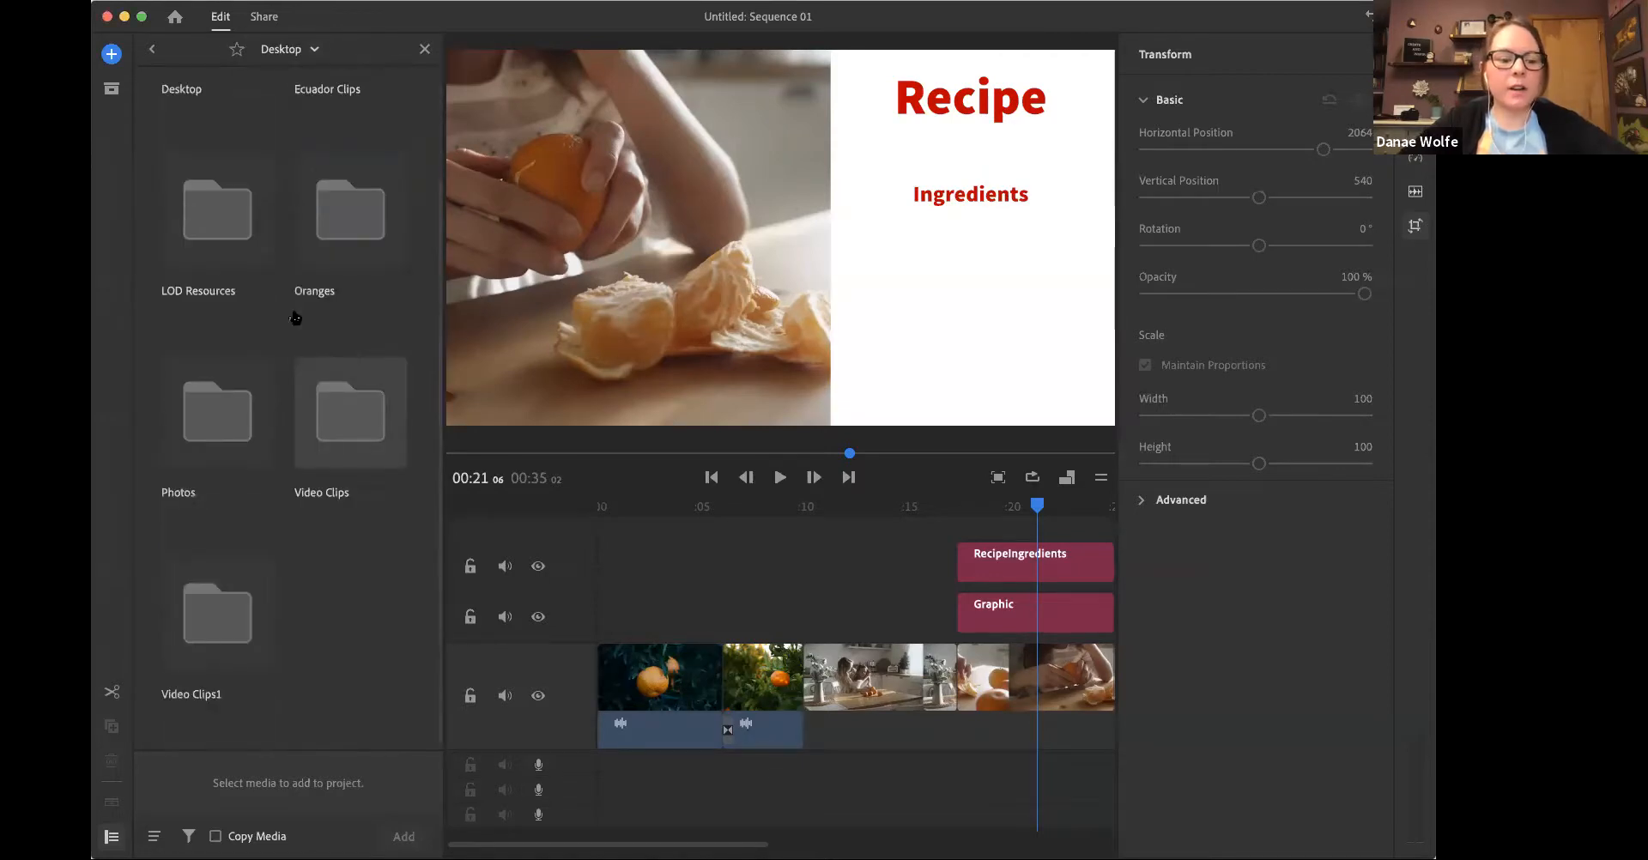
left_click(211, 654)
scroll(302, 476, "down", 5)
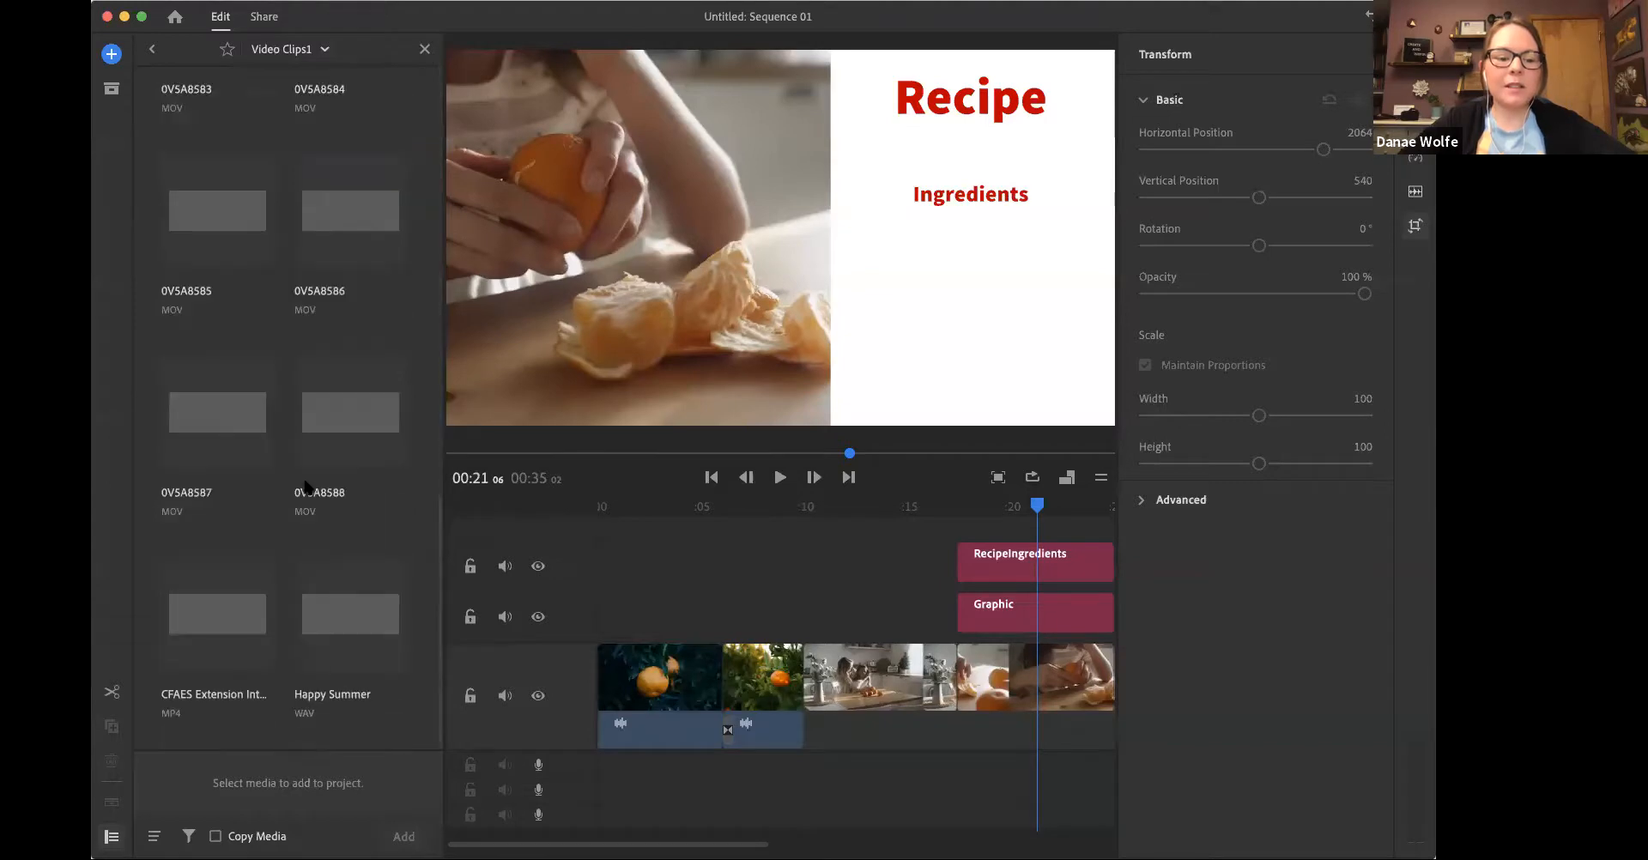
left_click_drag(189, 640, 600, 671)
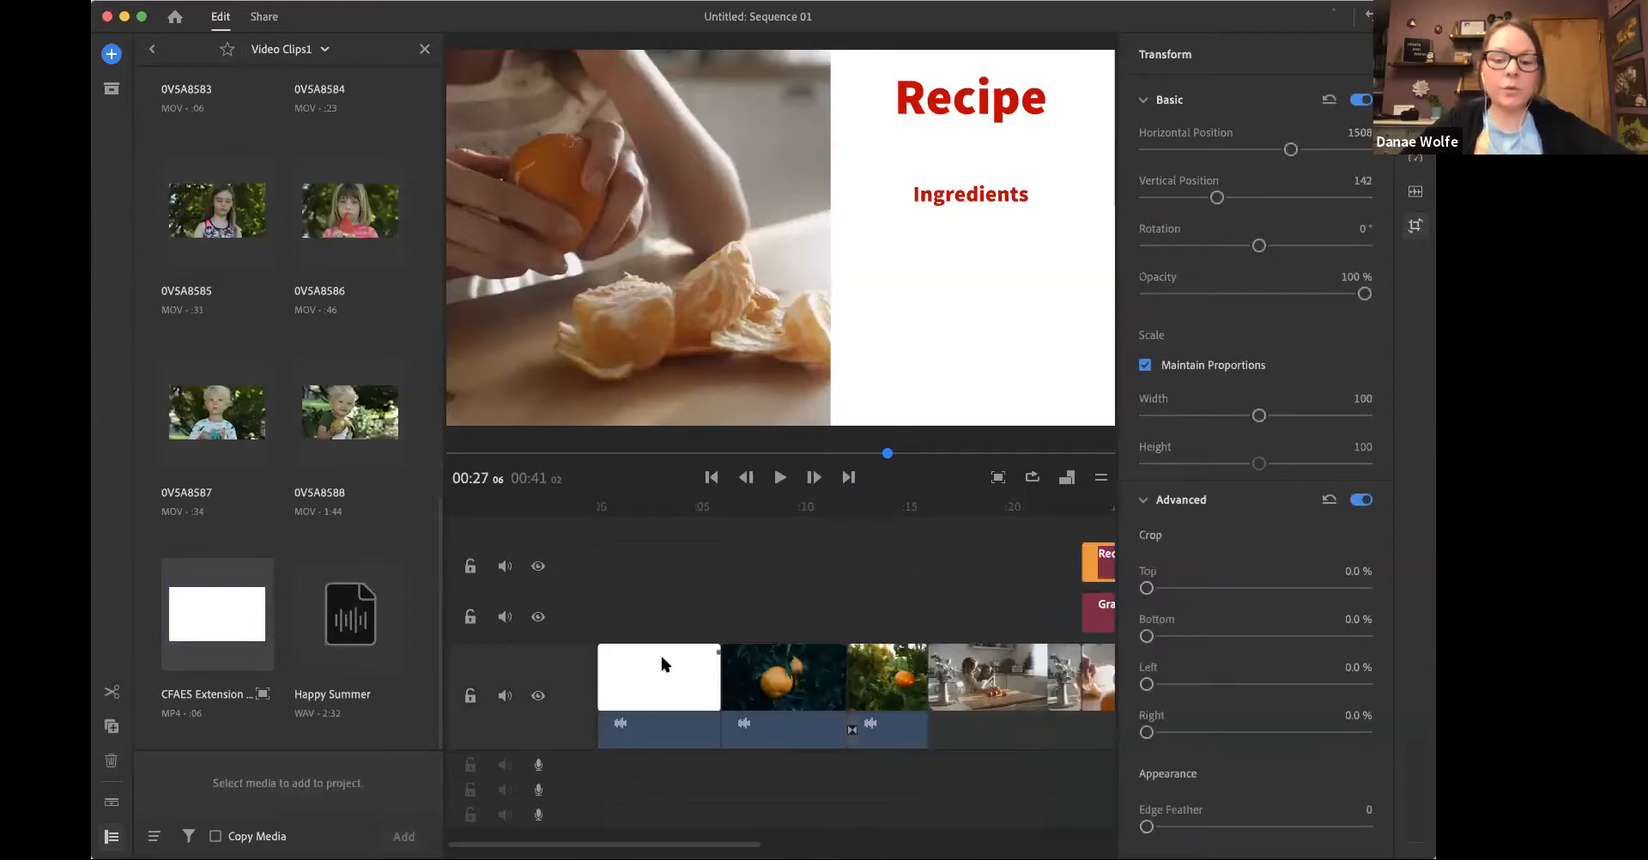
Step: Play the sequence from the beginning to preview the inserted intro clip
left_click(595, 511)
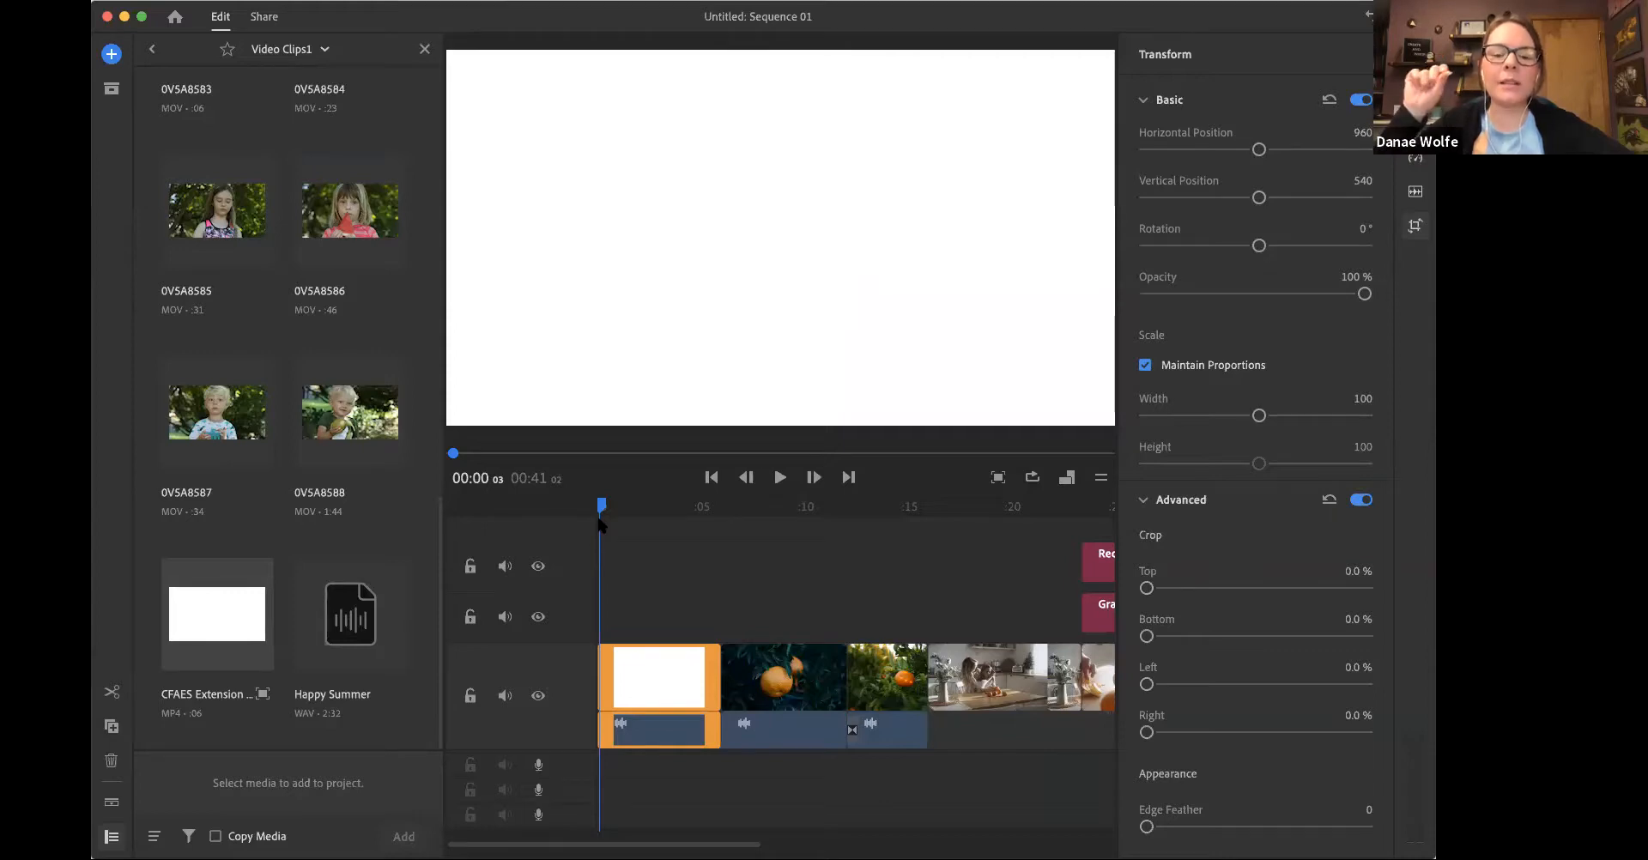
key("space")
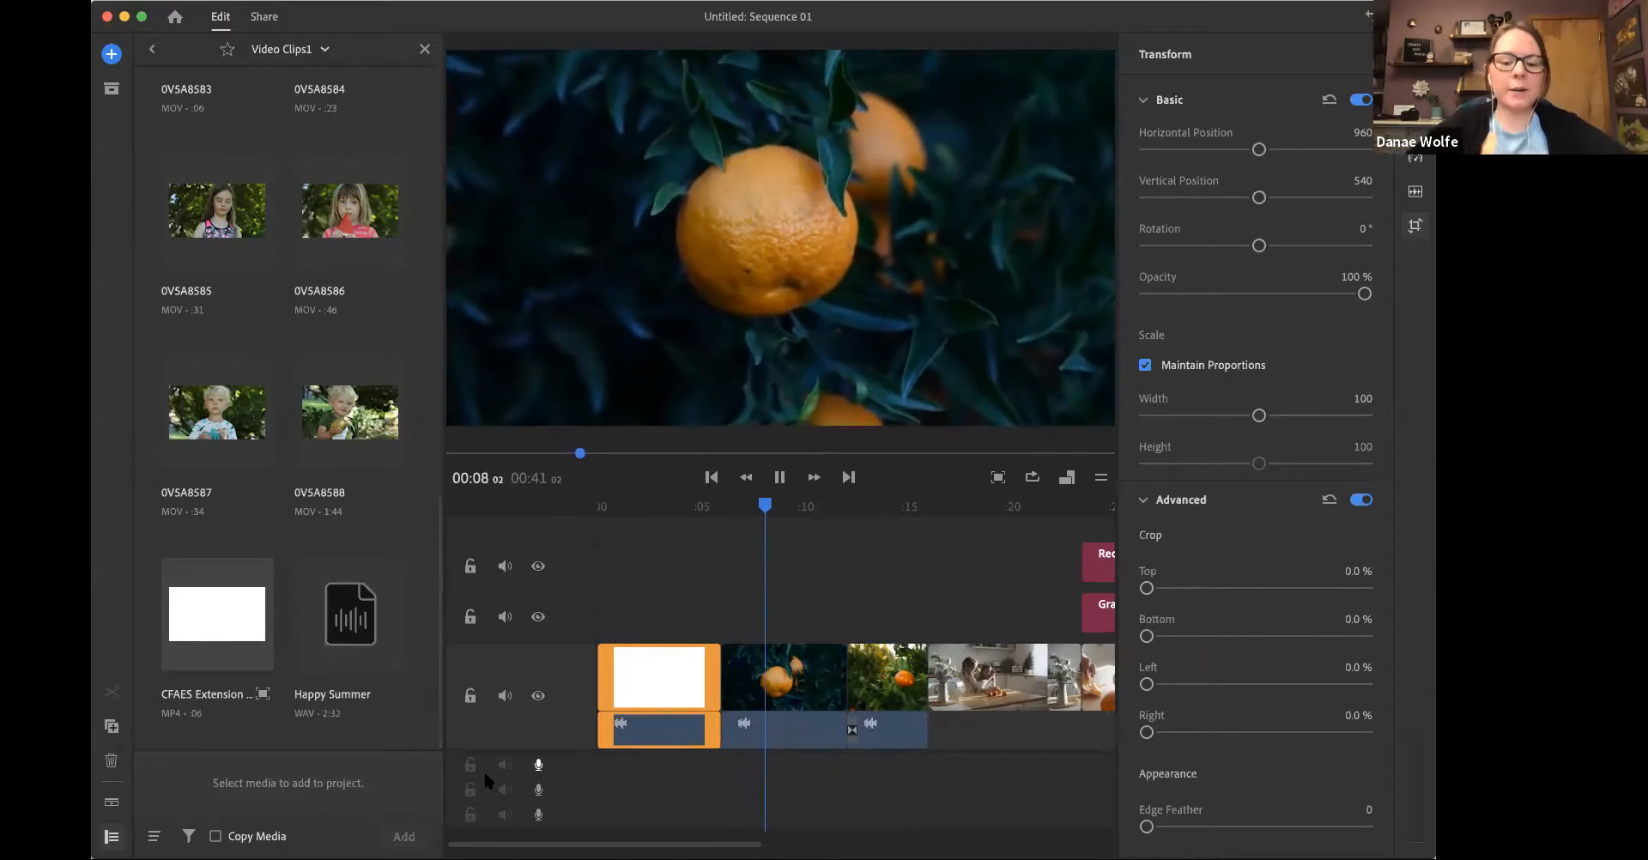
Step: Stop the preview and add bensound-acousticbreeze from the Desktop's Oranges folder to the first audio track, starting where the intro clip ends
key("space")
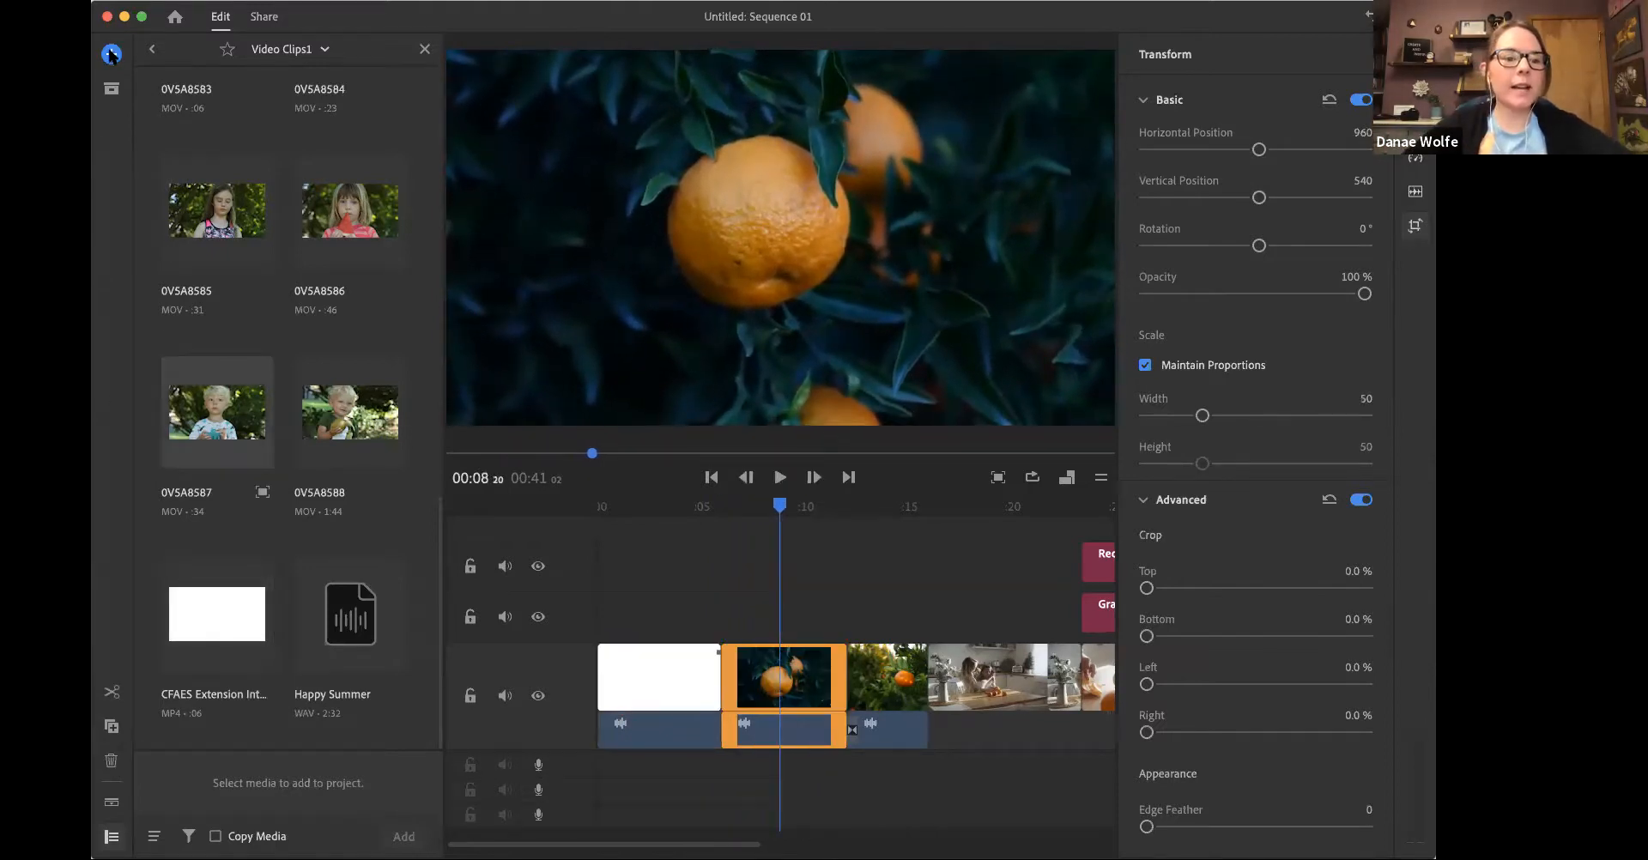
left_click(111, 54)
left_click(283, 86)
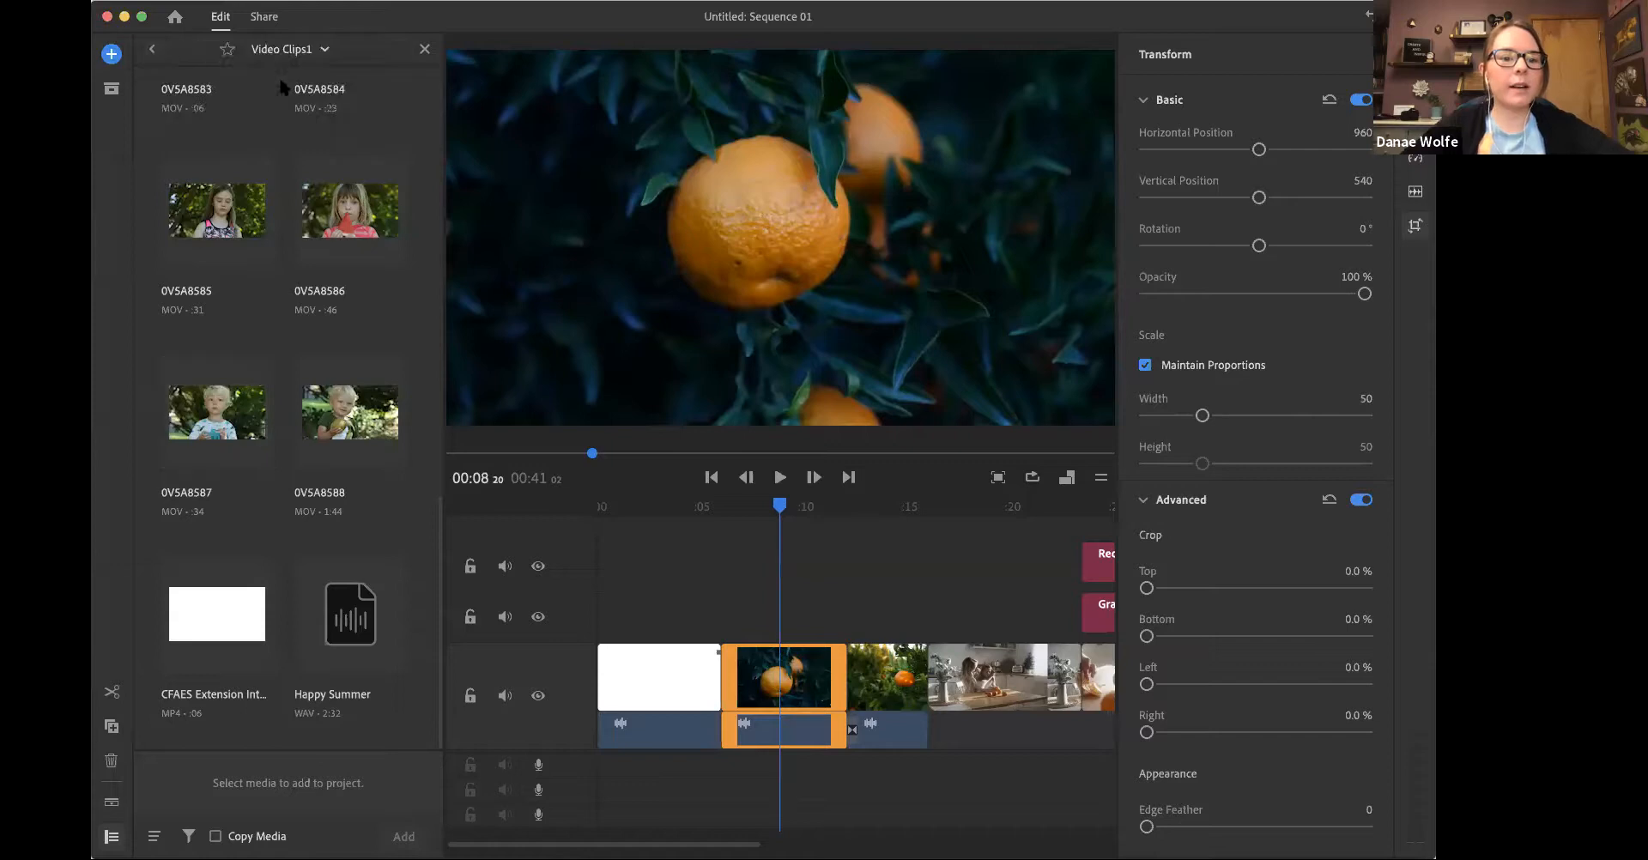
left_click(302, 50)
left_click(290, 82)
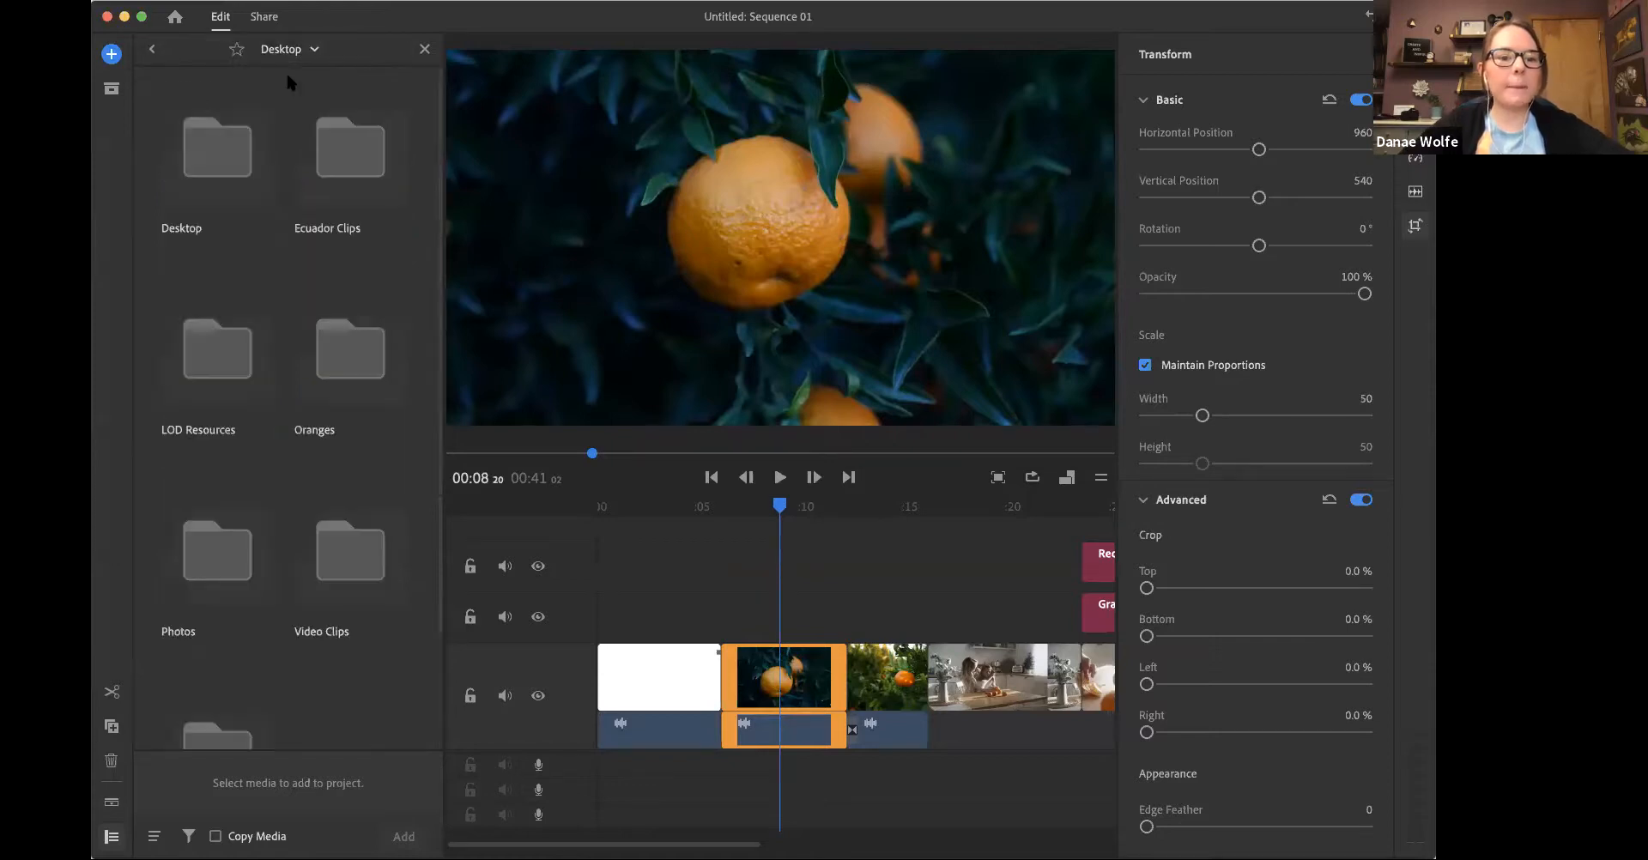
double_click(329, 371)
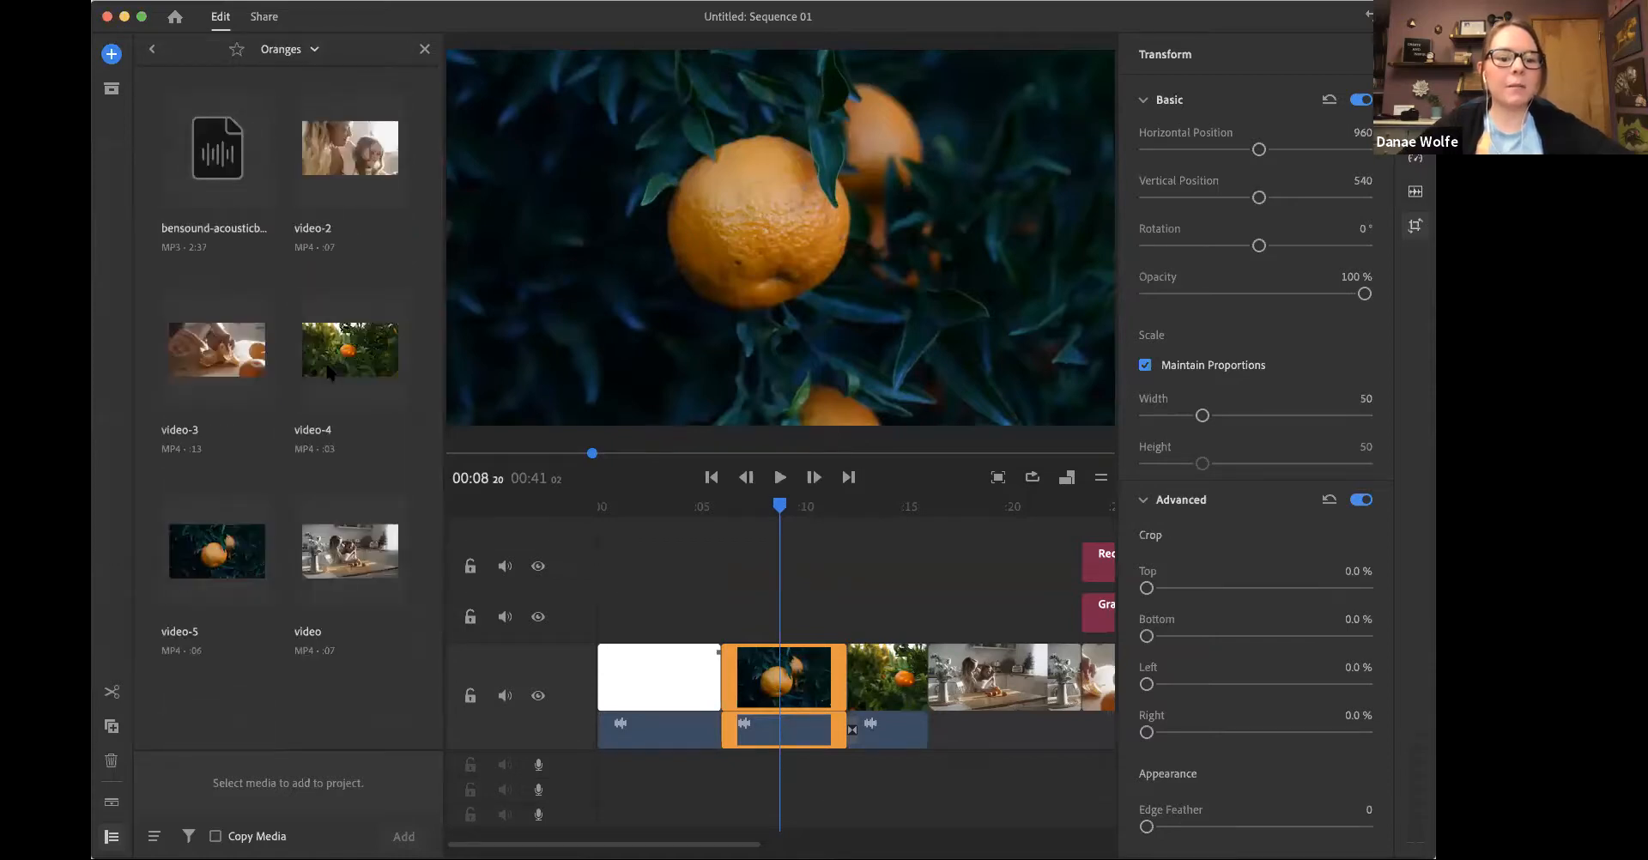
left_click(217, 147)
left_click_drag(369, 261, 720, 768)
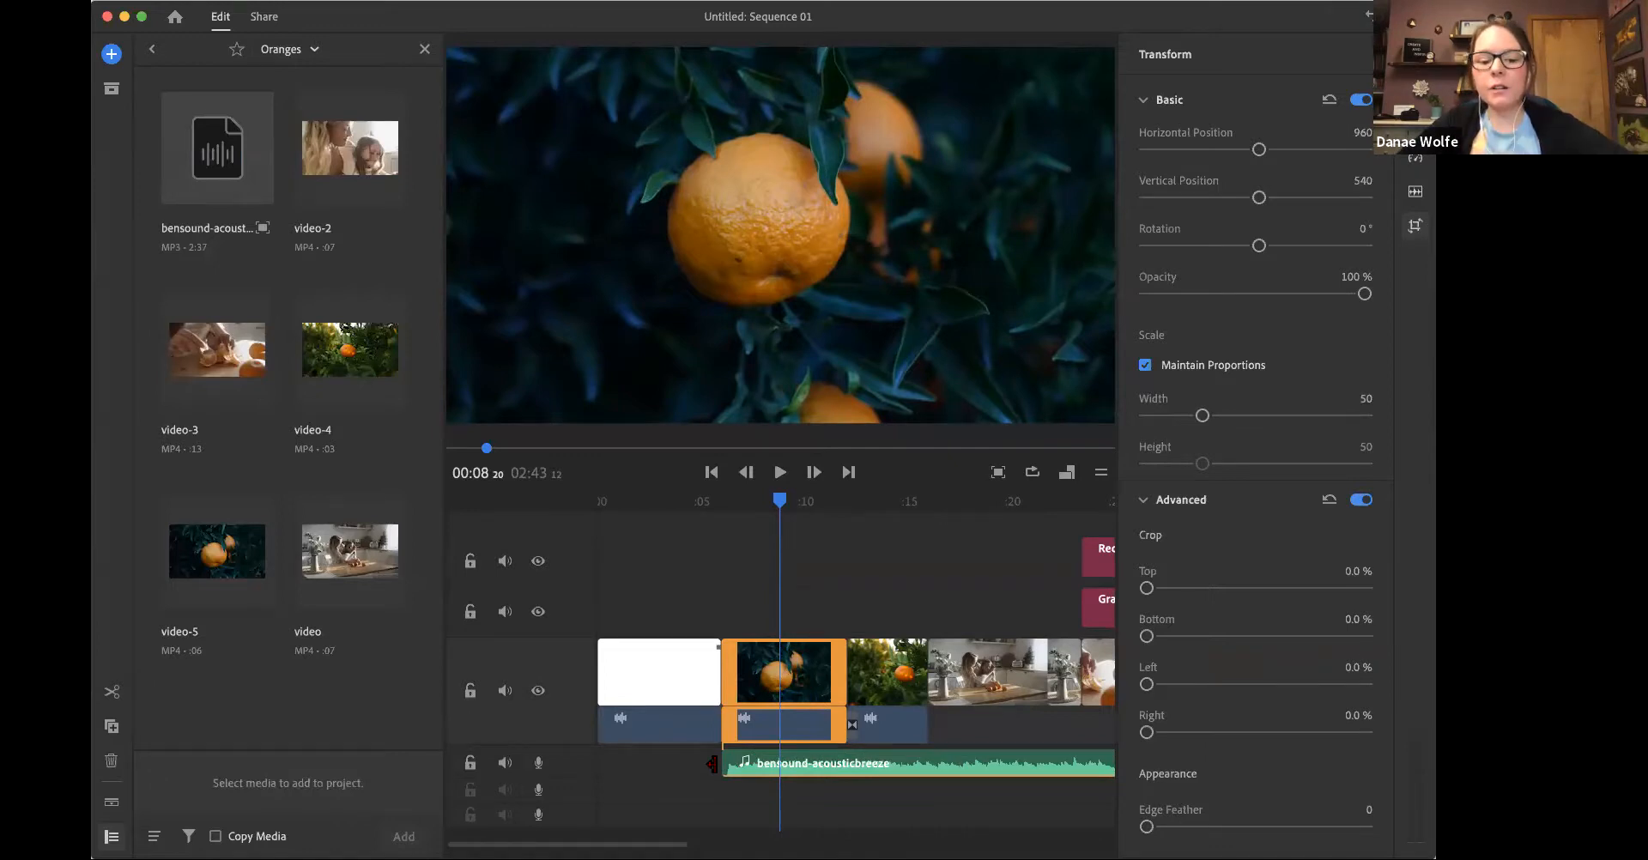
Step: Play the sequence across the end of the intro clip to check how the background music comes in
left_click(738, 501)
left_click(719, 501)
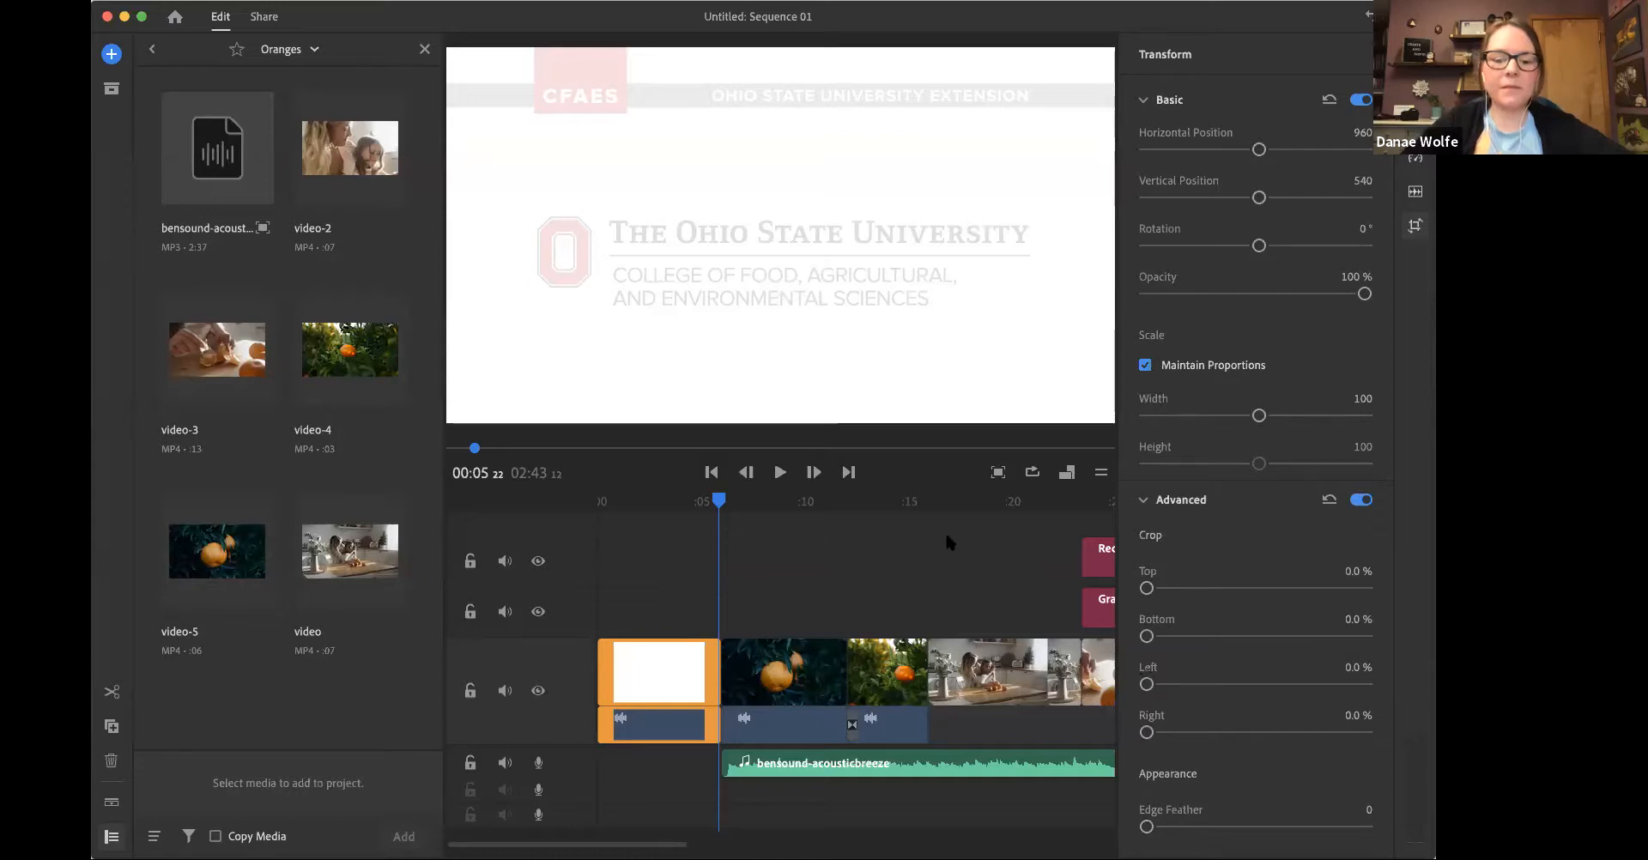
left_click(868, 535)
left_click_drag(869, 503, 601, 521)
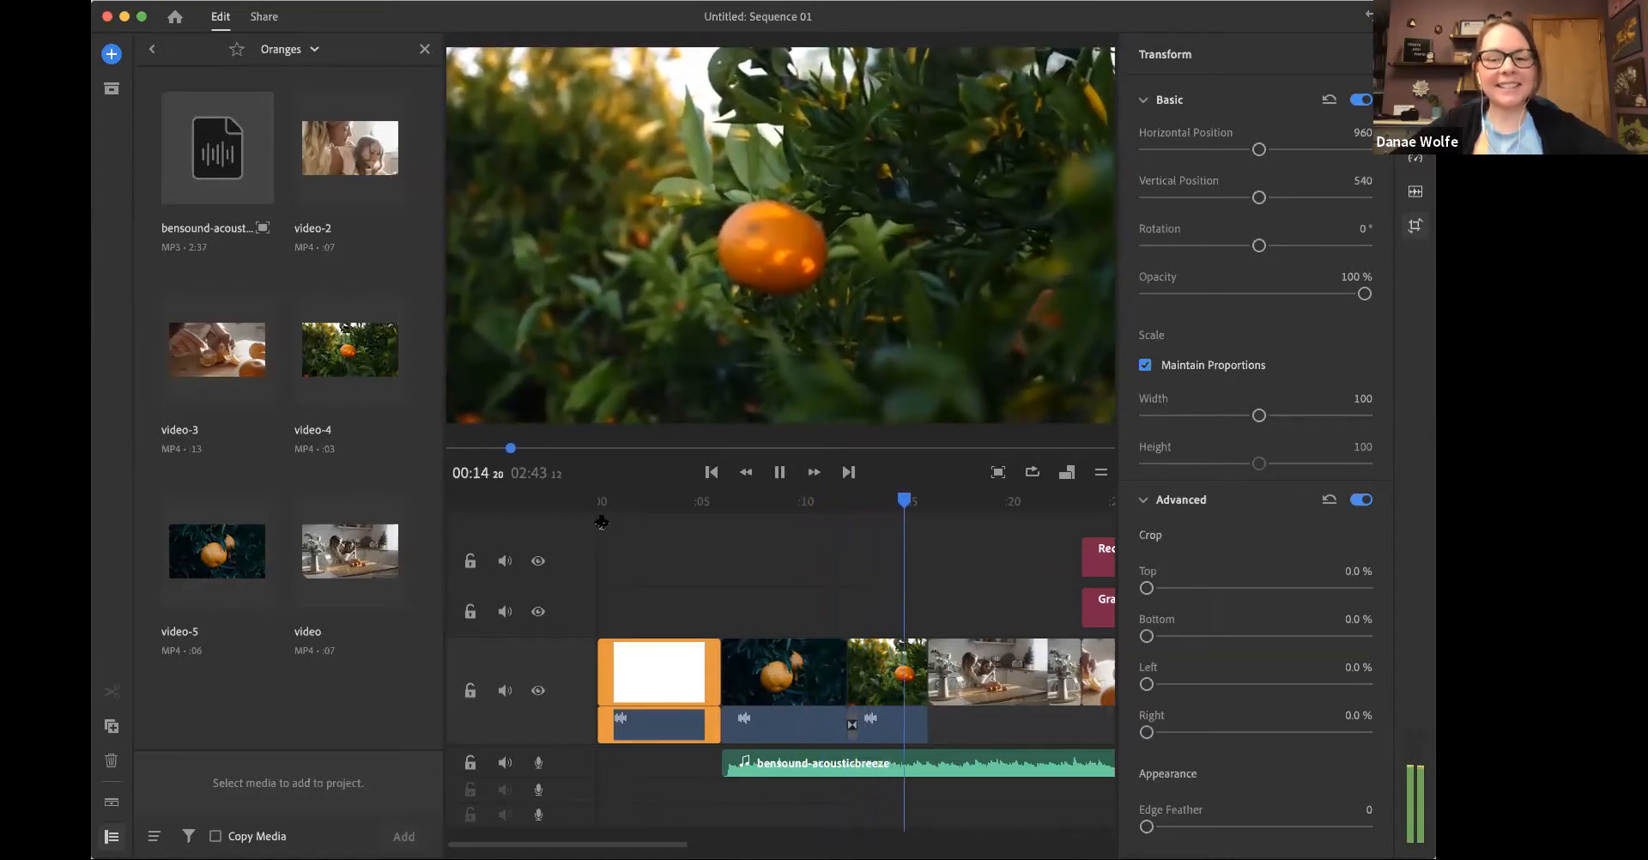
key("space")
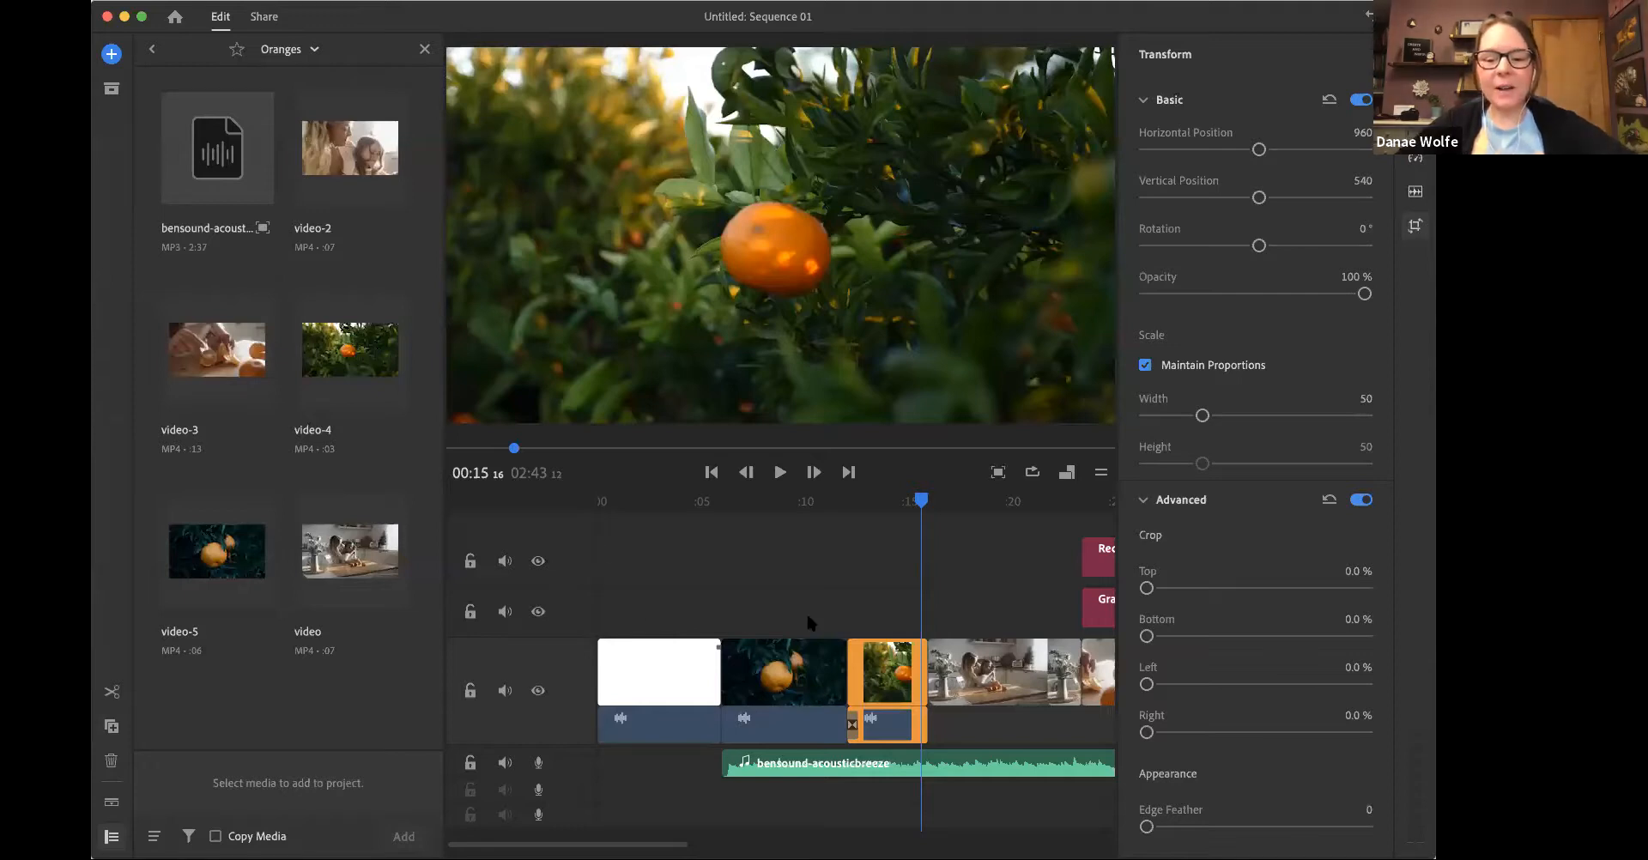
Step: Close the Transform settings and fit the whole music track in the timeline view
scroll(809, 624, "right", 3)
scroll(877, 630, "down", 8)
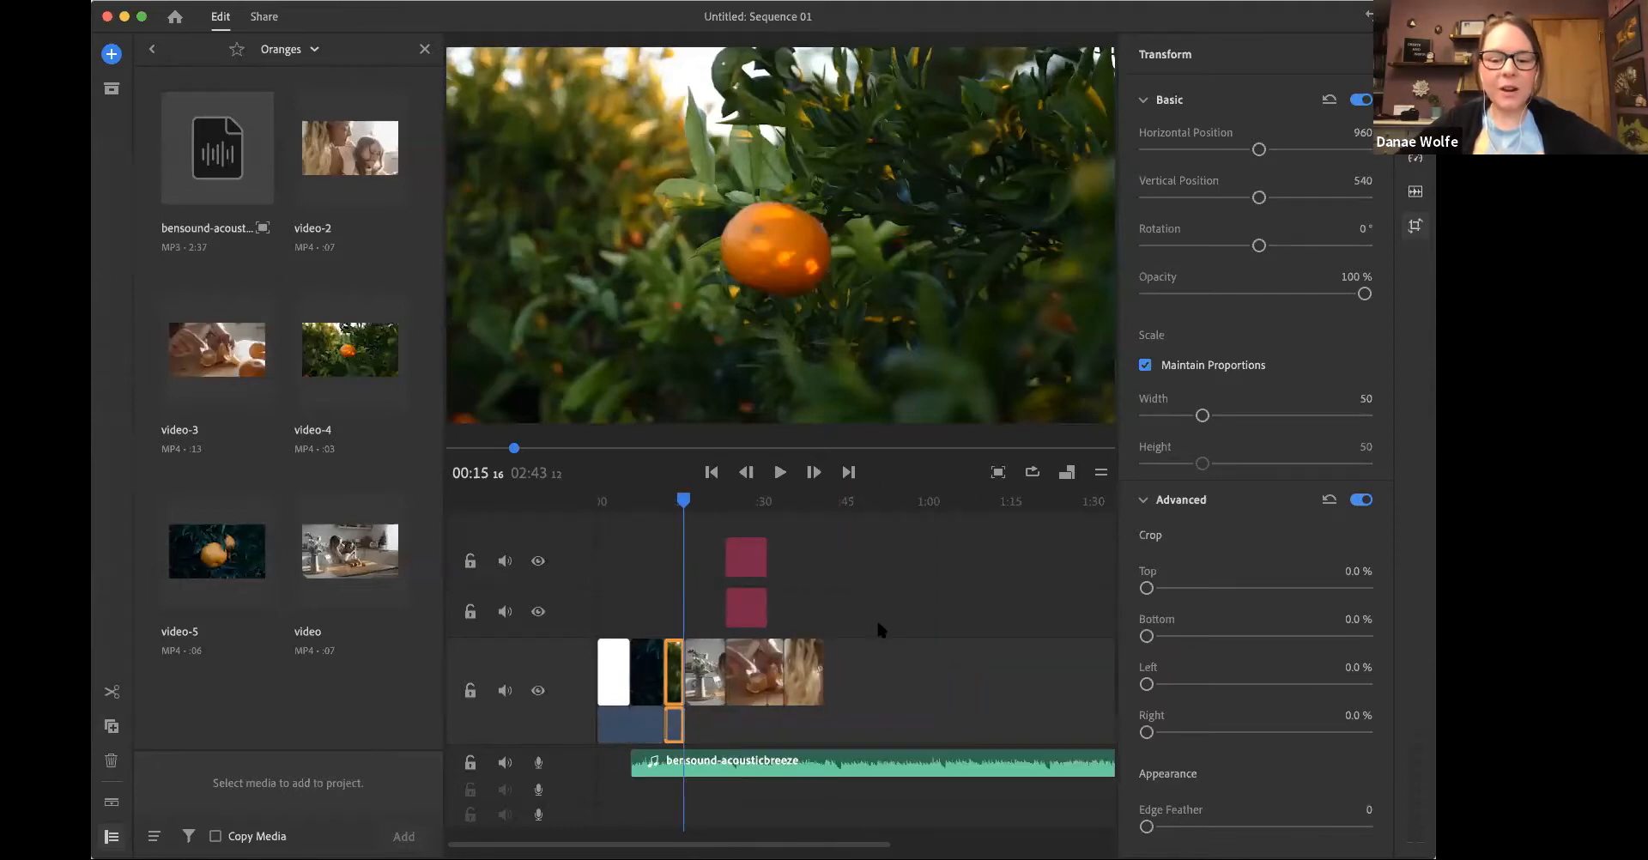
scroll(877, 629, "down", 3)
scroll(877, 629, "down", 1)
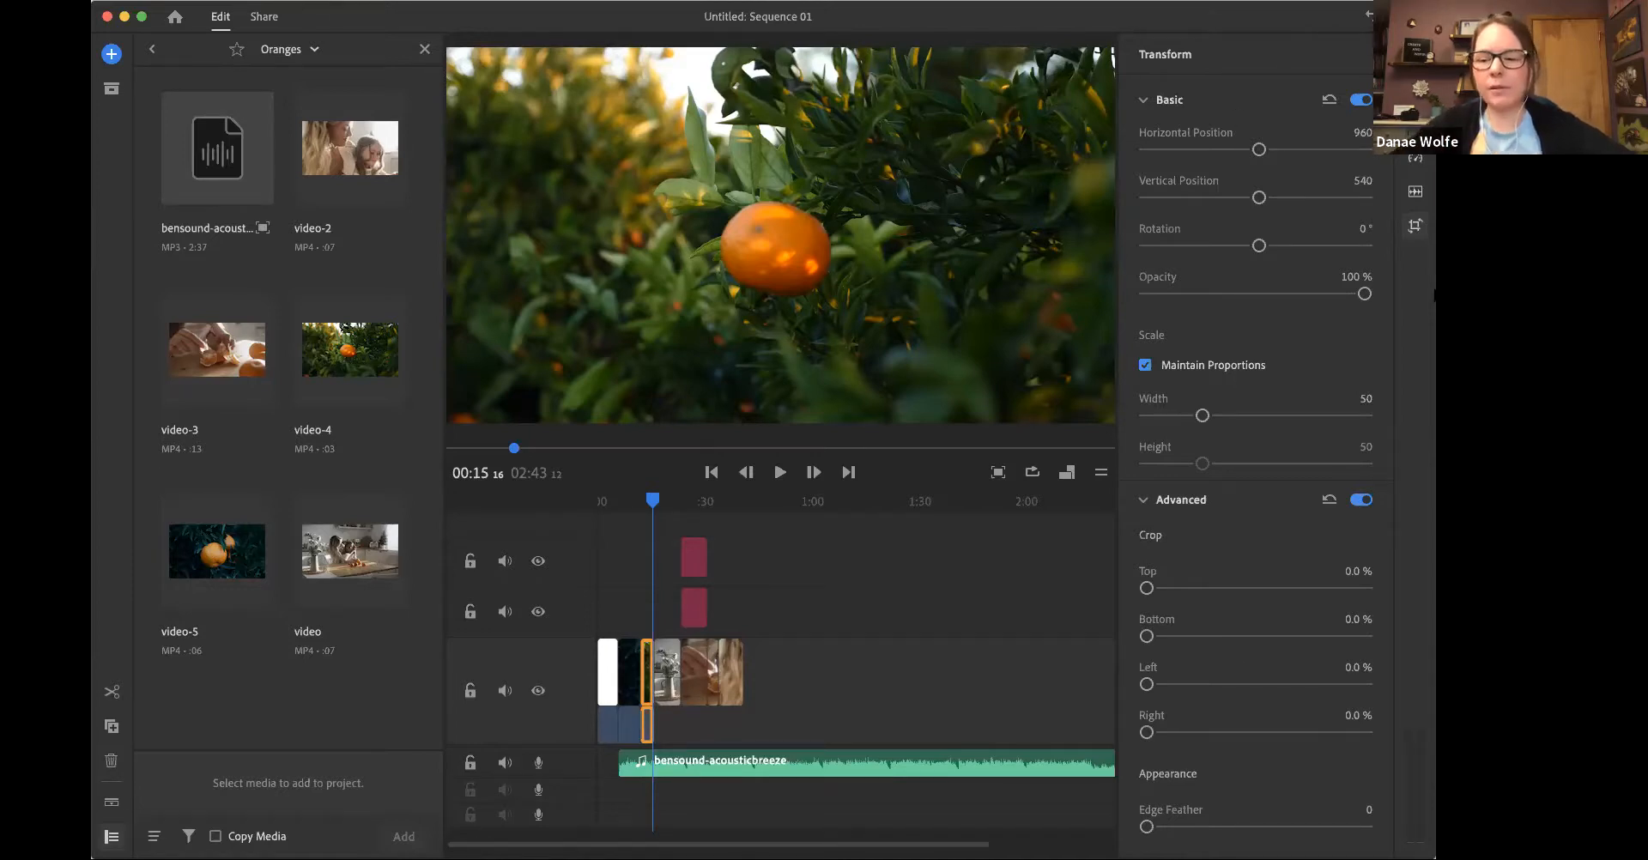
left_click(1415, 227)
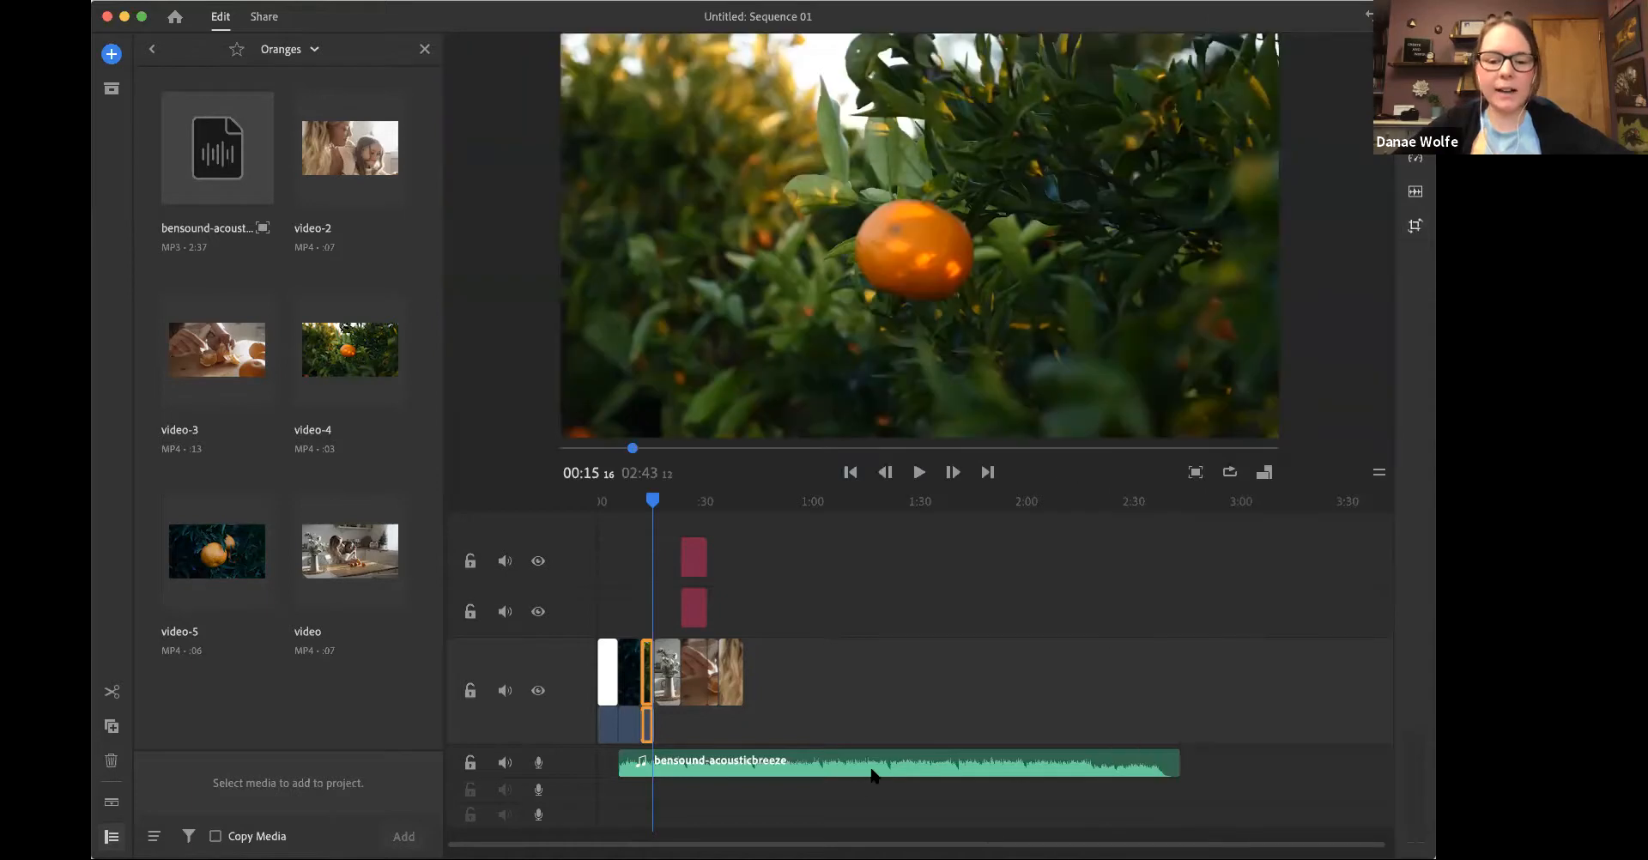
Step: Trim the end of the bensound-acousticbreeze track back to the end of the last video clip
left_click(732, 763)
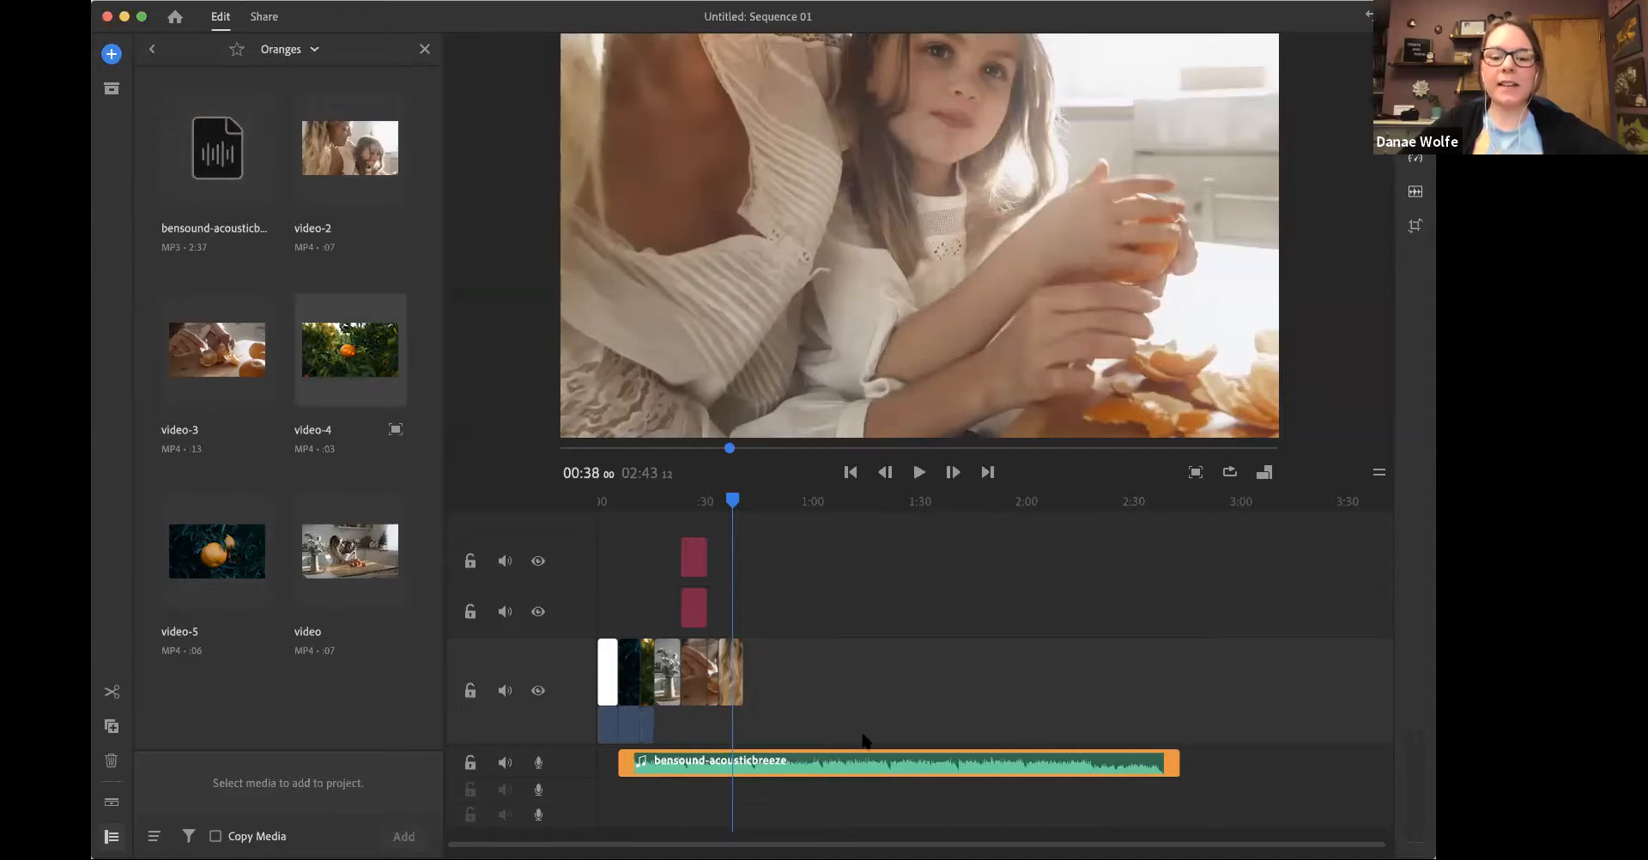
key("=")
scroll(779, 749, "right", 1)
scroll(994, 773, "right", 3)
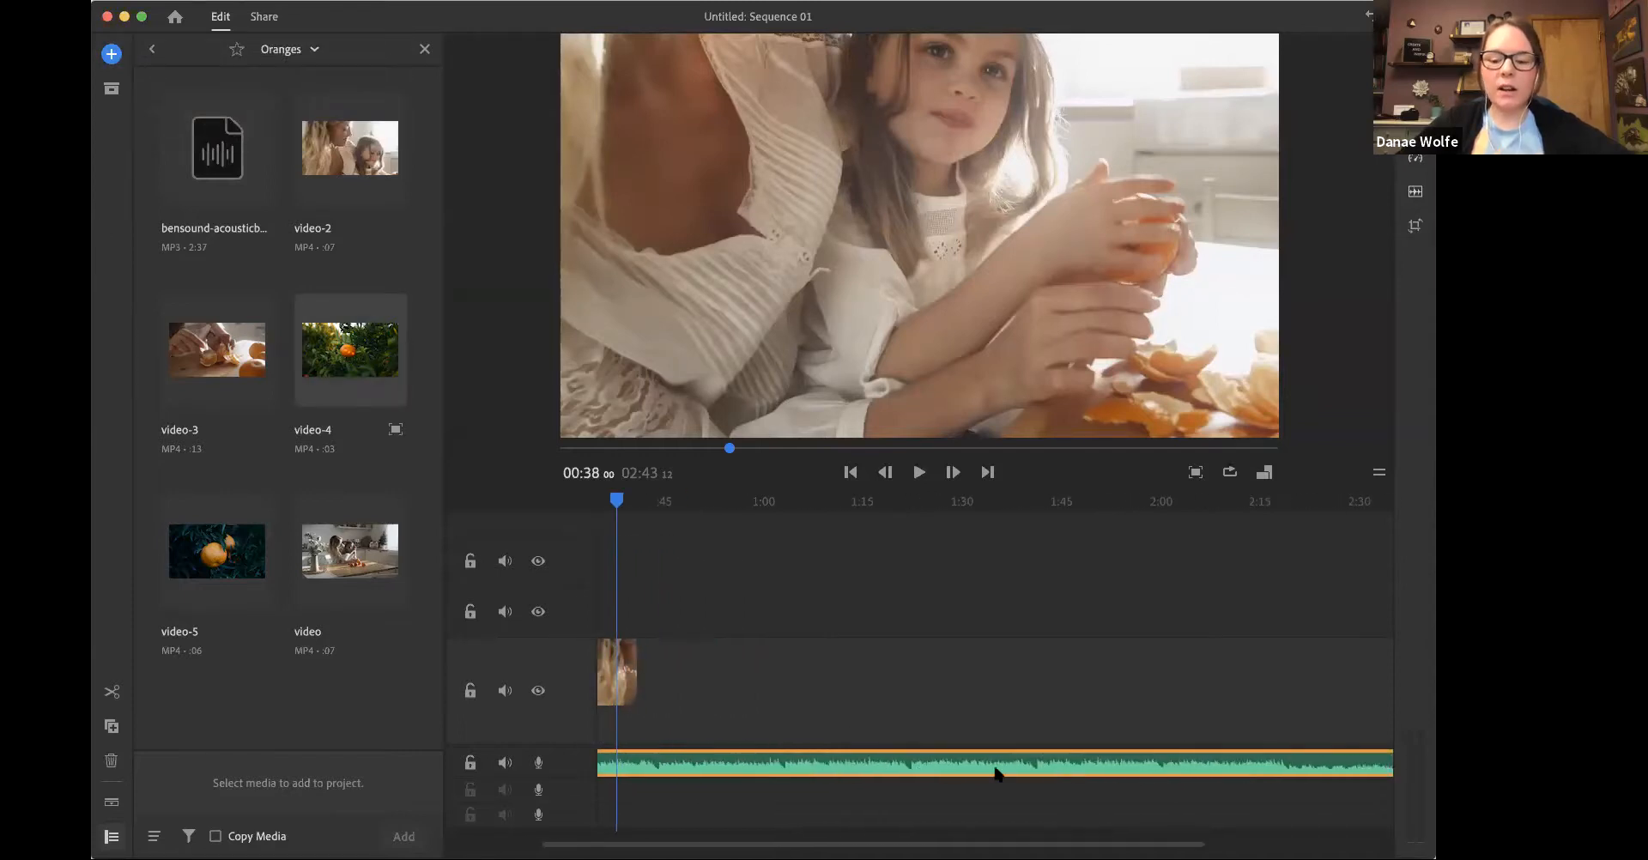
left_click_drag(1379, 766, 682, 767)
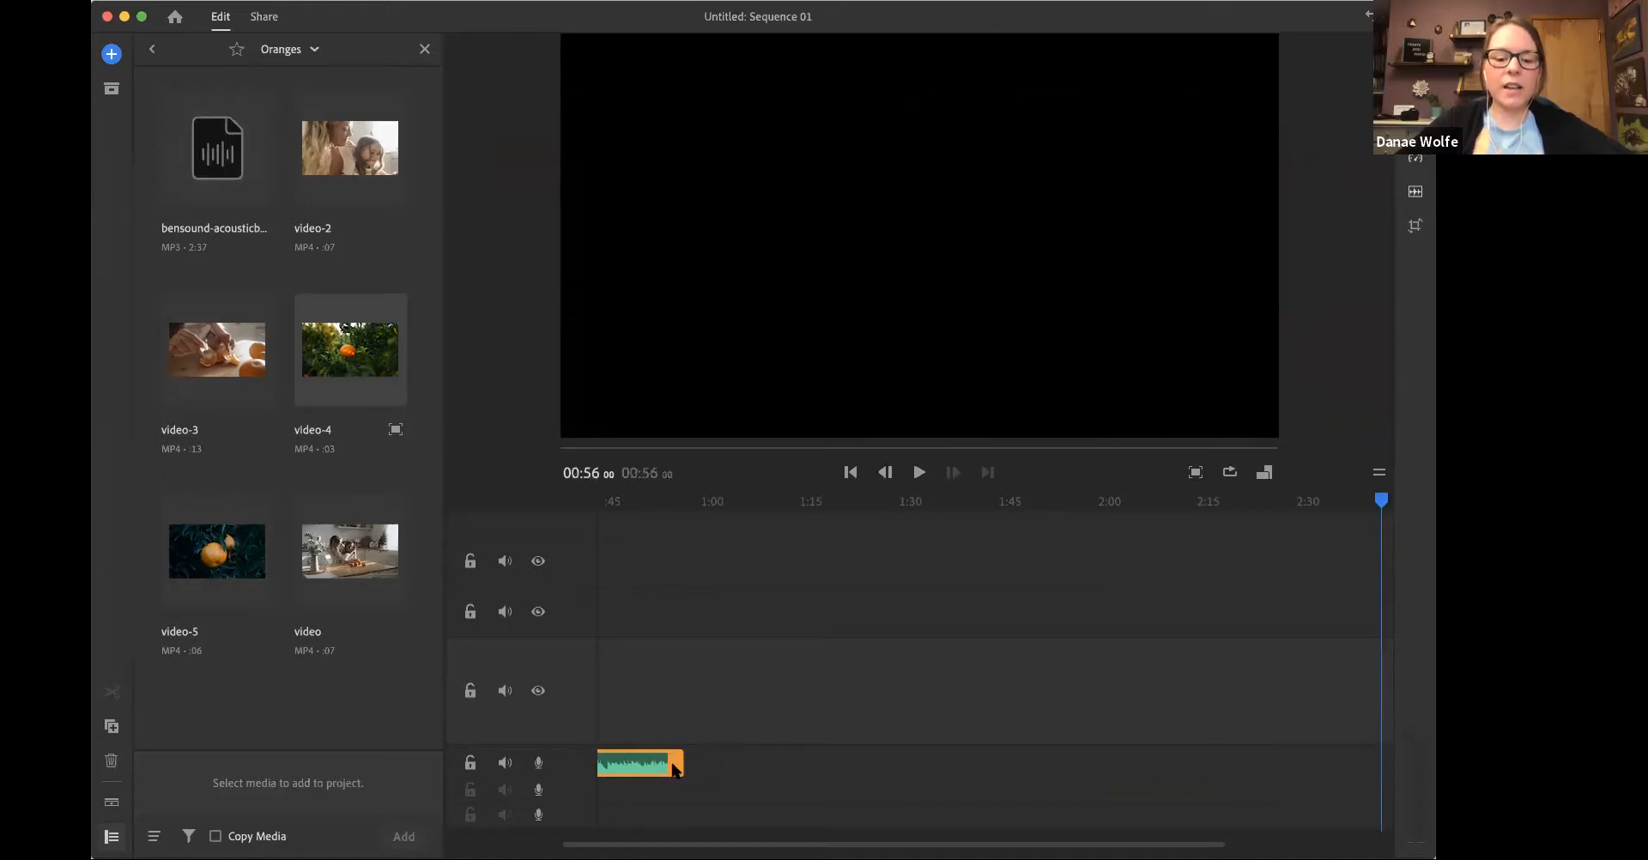
left_click_drag(958, 761, 870, 761)
key("=")
key("=")
key("=")
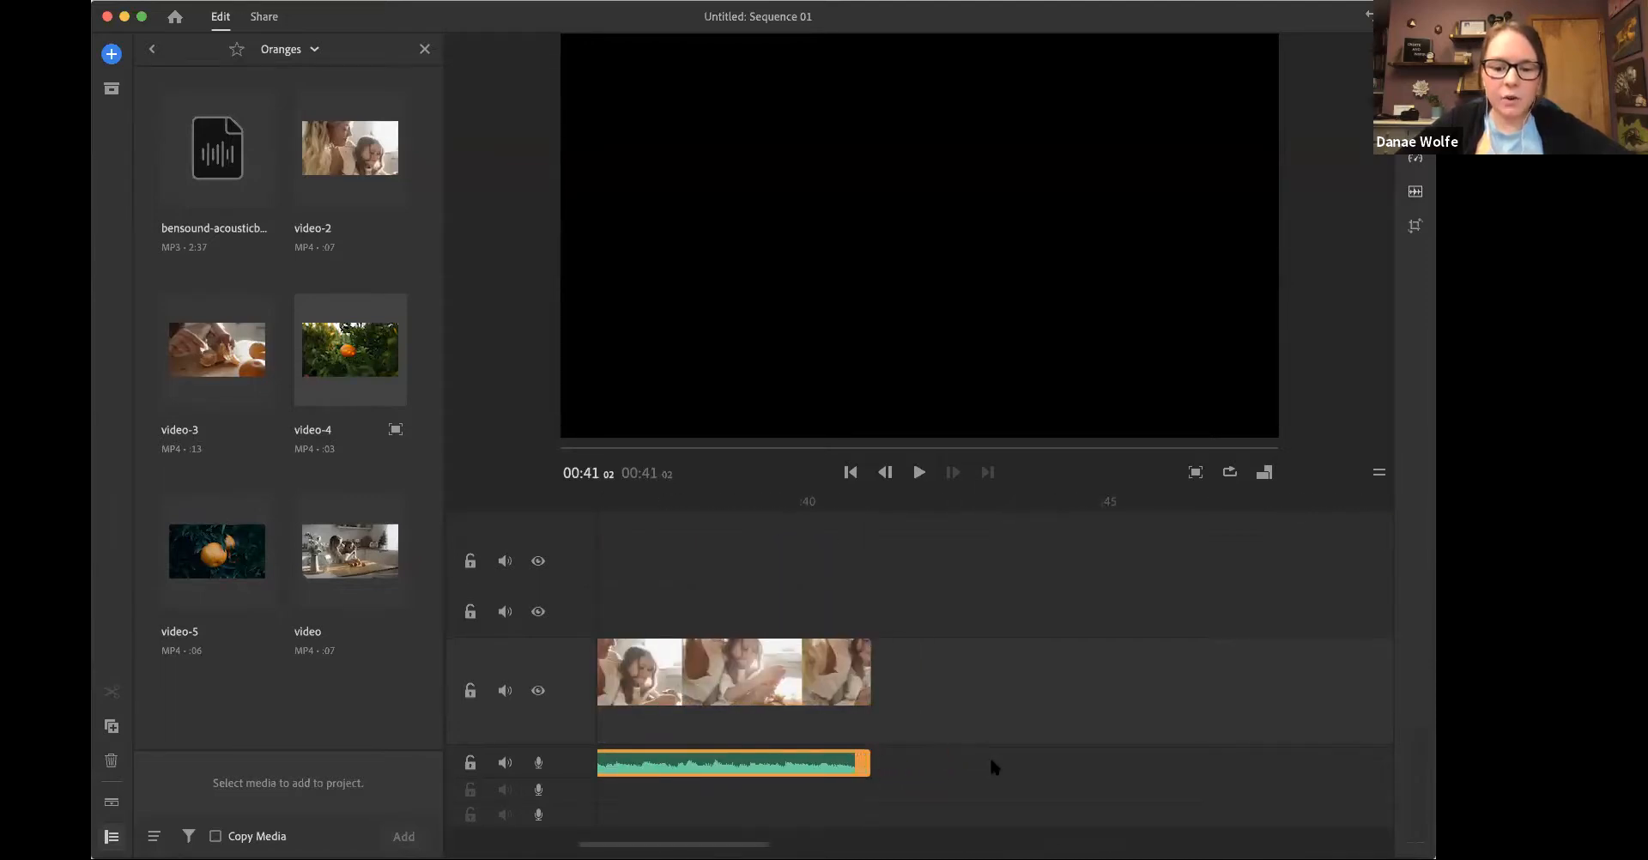
Step: Examine the end of the music track against the last video clip around the 40-second mark
left_click(833, 529)
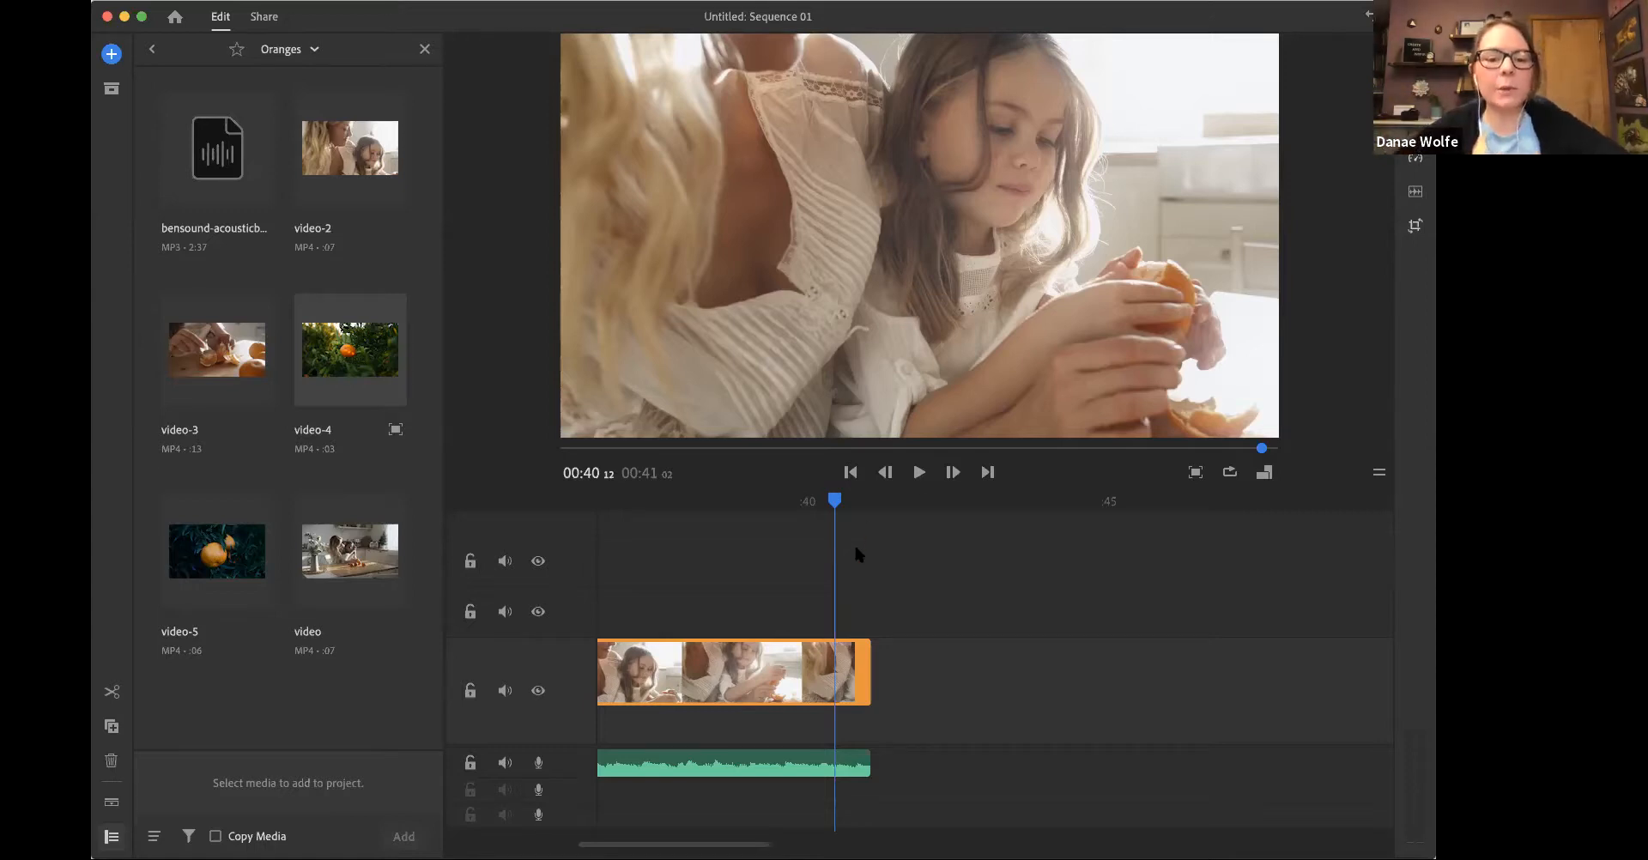
left_click(831, 757)
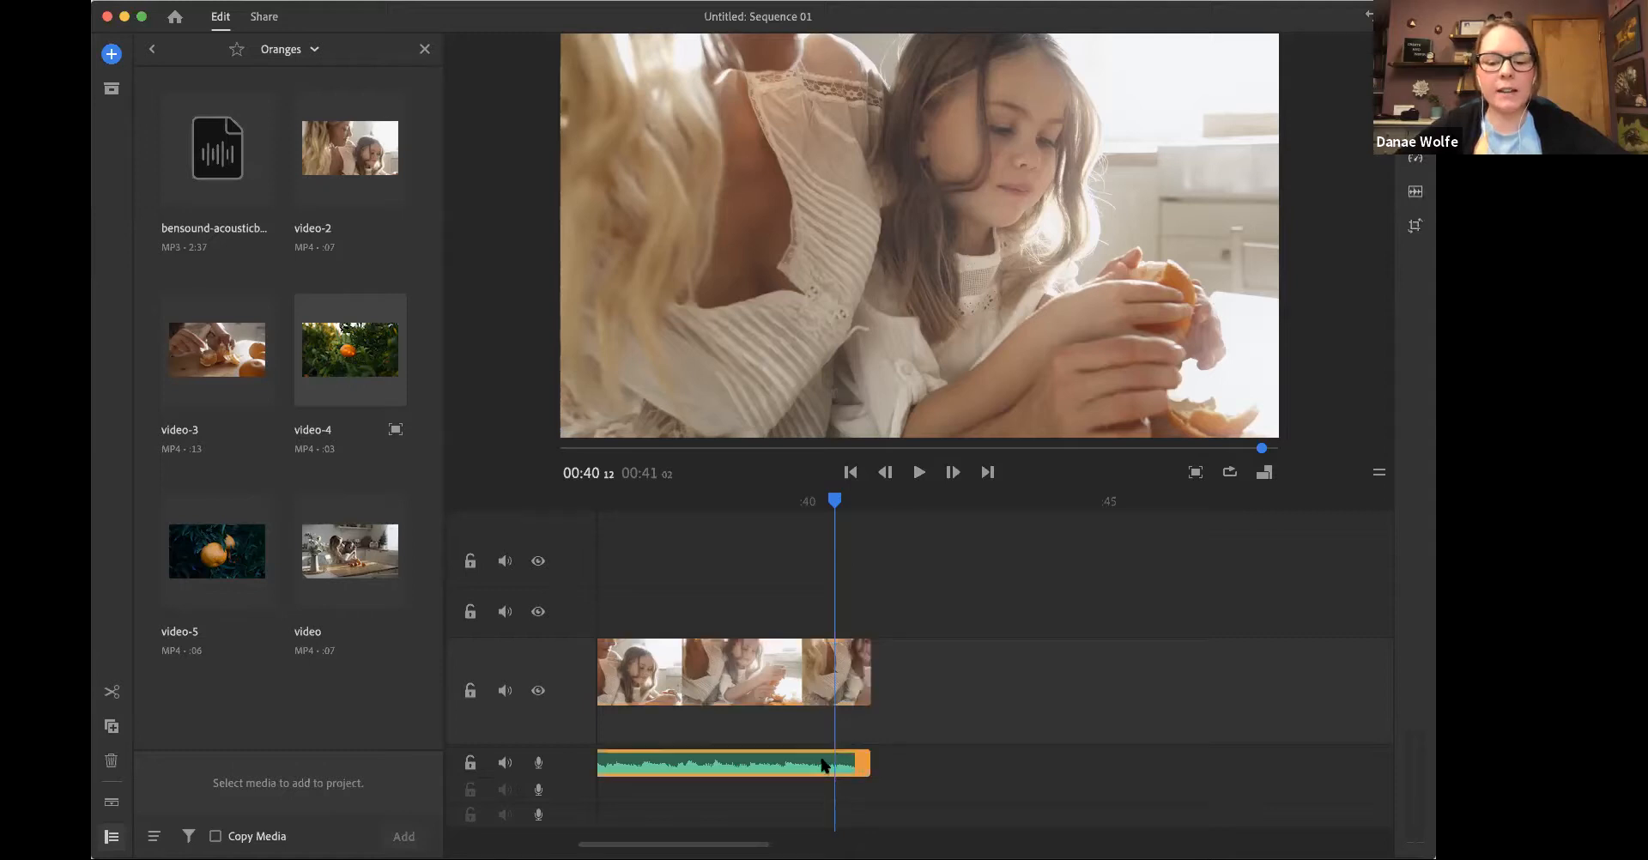
left_click(834, 760)
left_click(815, 760)
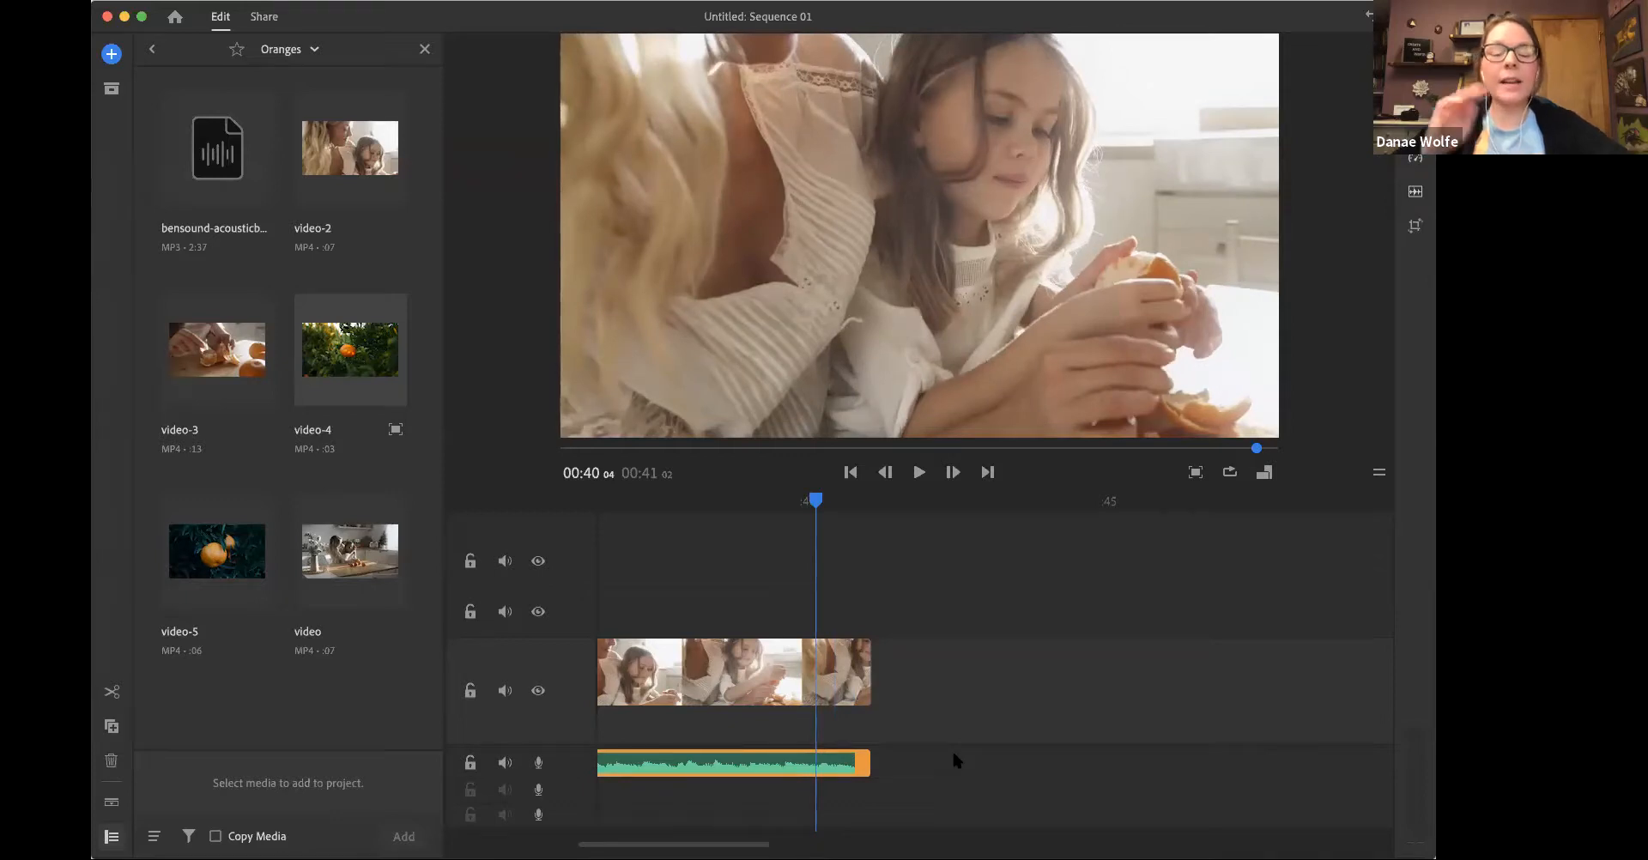
Step: Duplicate the CFAES Extension intro clip and move the copy to the end of the main video track
scroll(1037, 700, "left", 5)
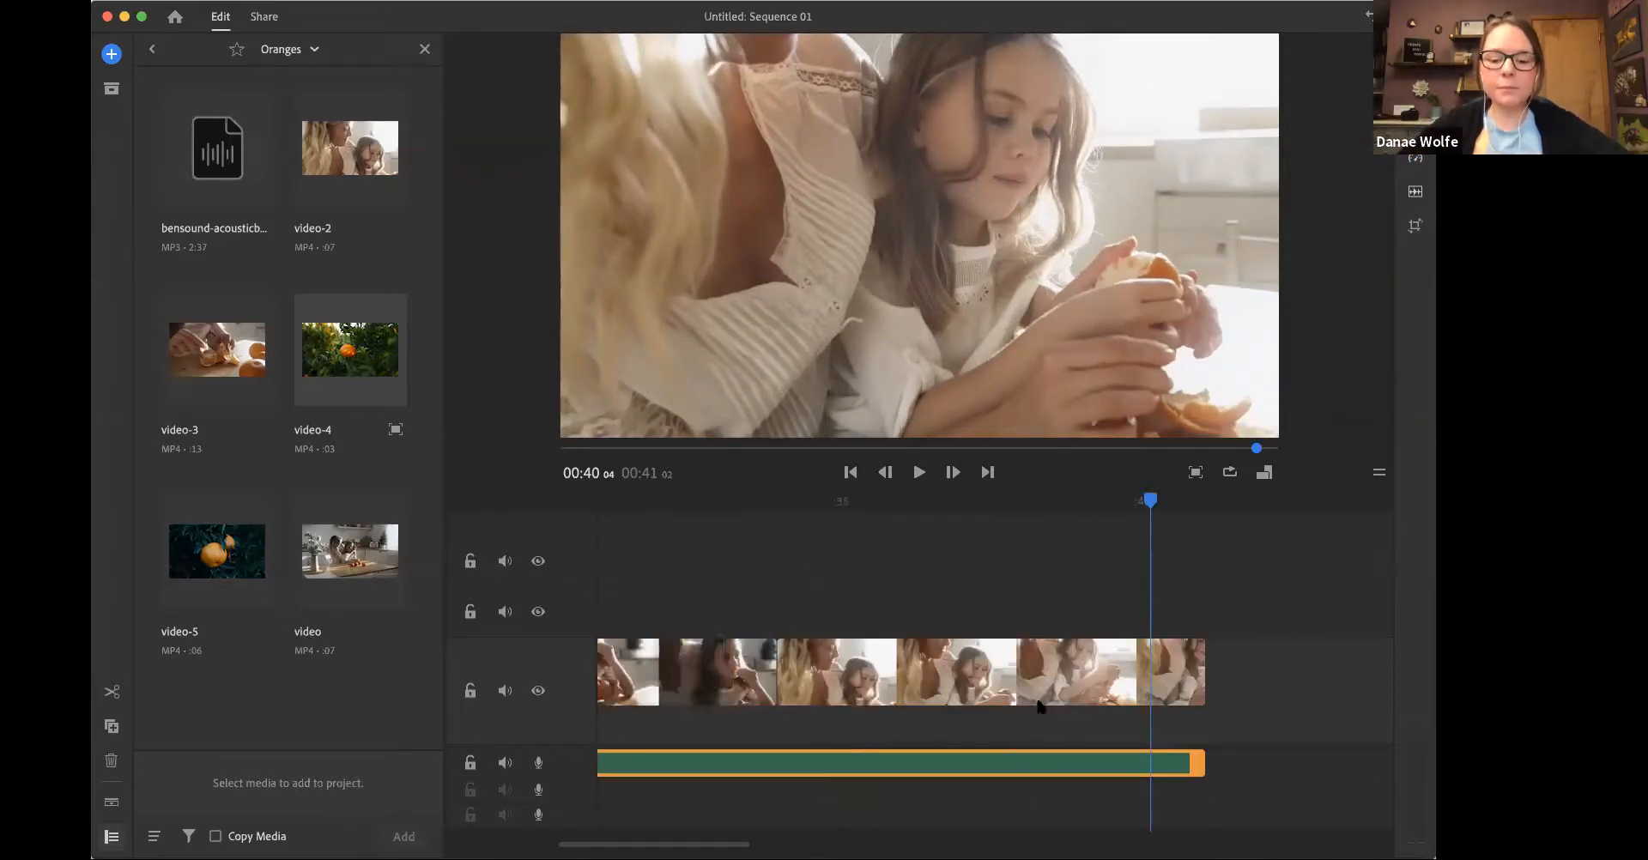
scroll(1037, 704, "left", 20)
key("minus")
key("minus")
key("minus")
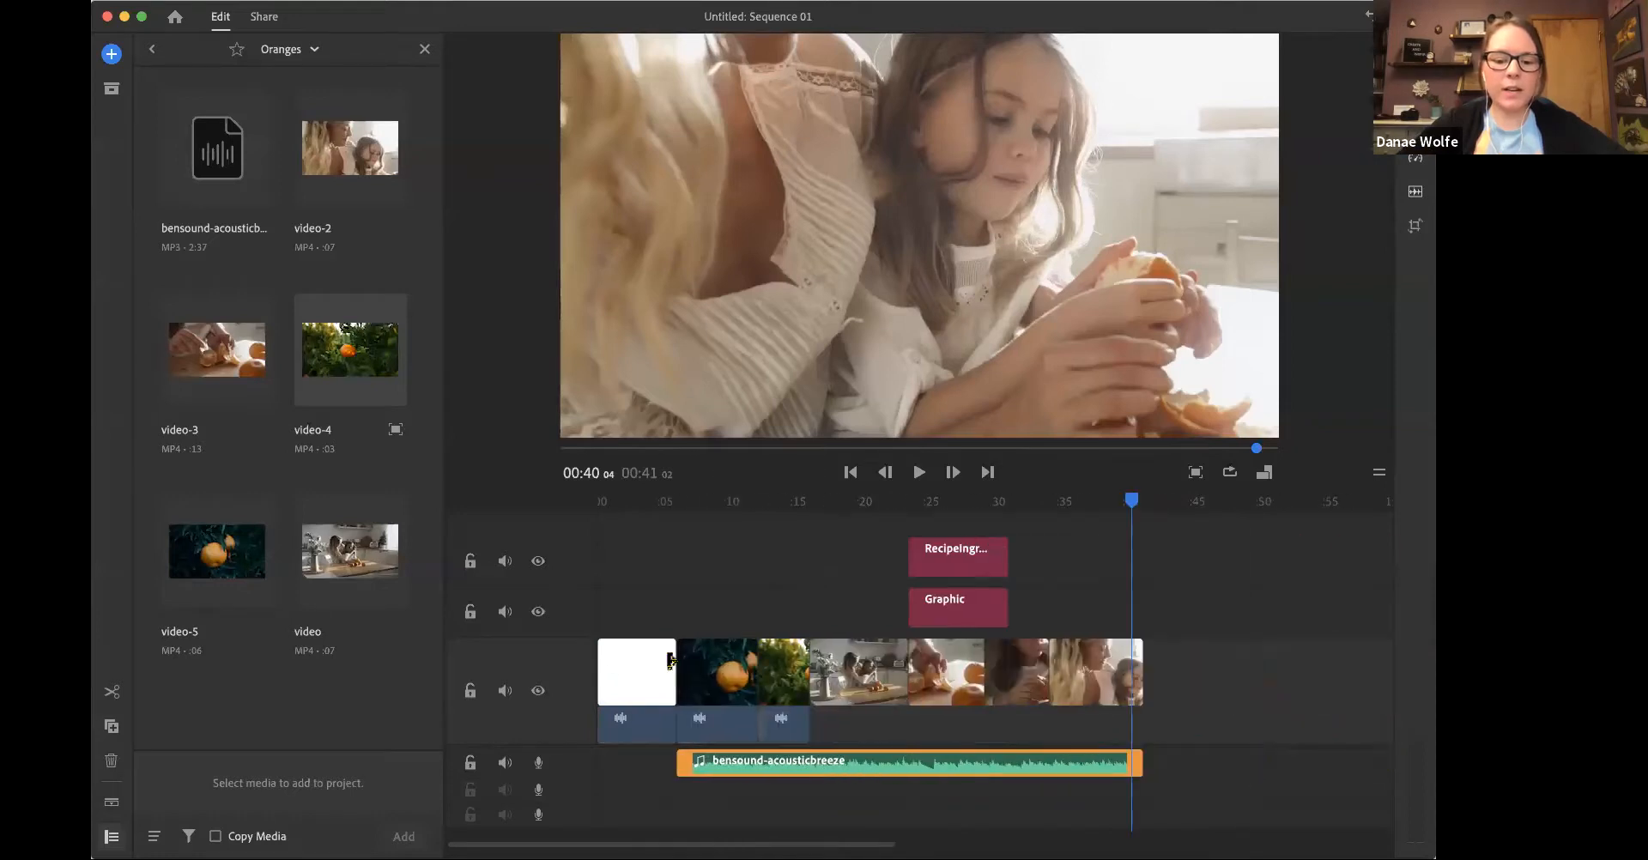
left_click(614, 657)
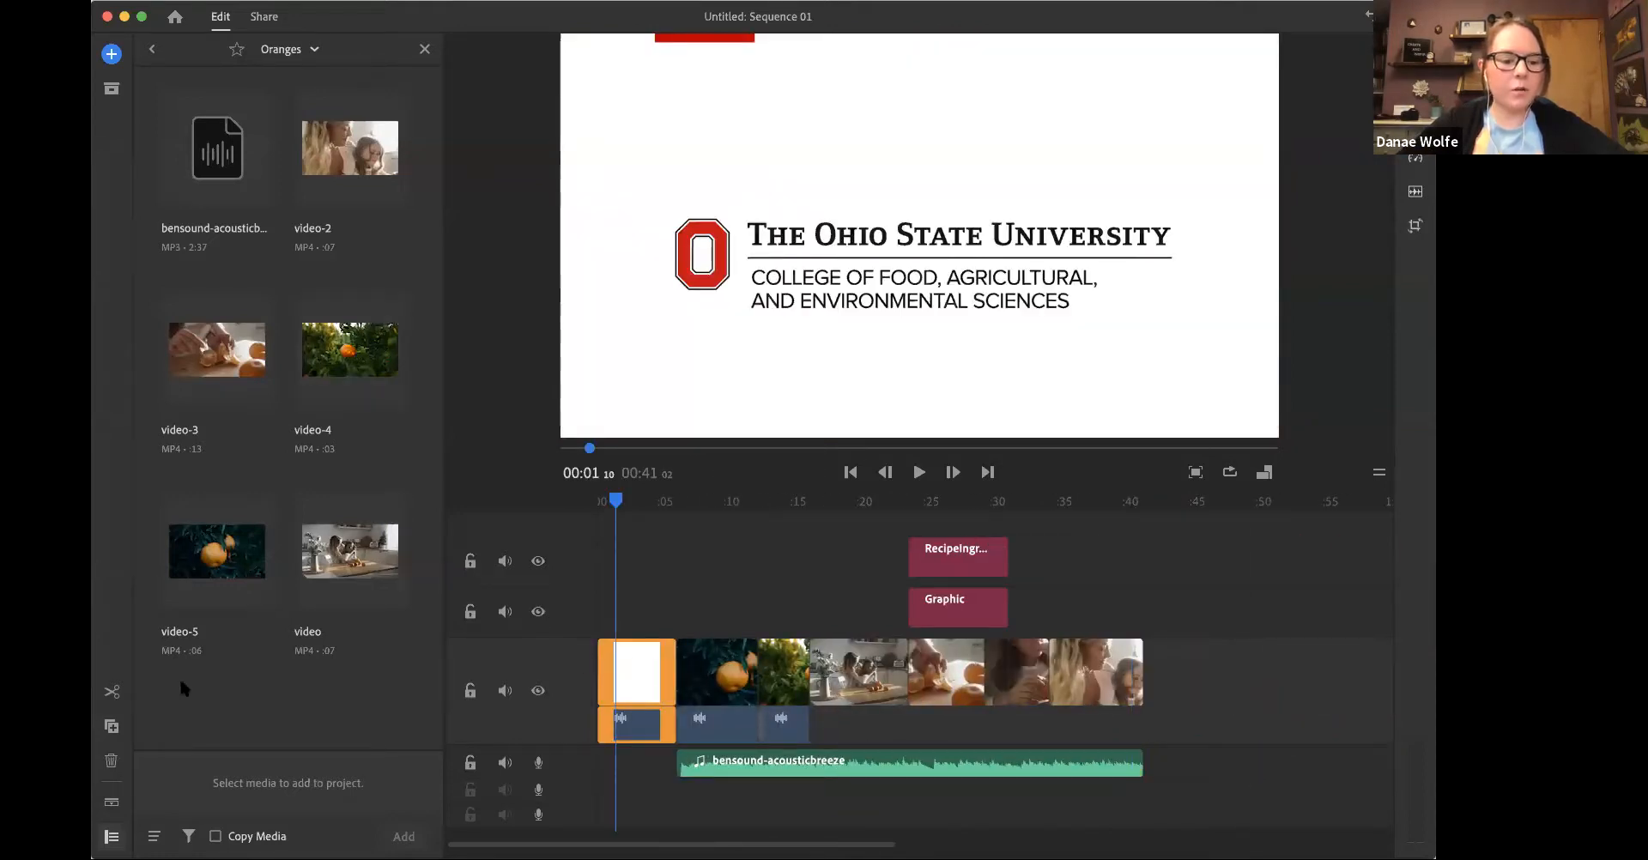
left_click(112, 725)
left_click_drag(731, 679, 1192, 661)
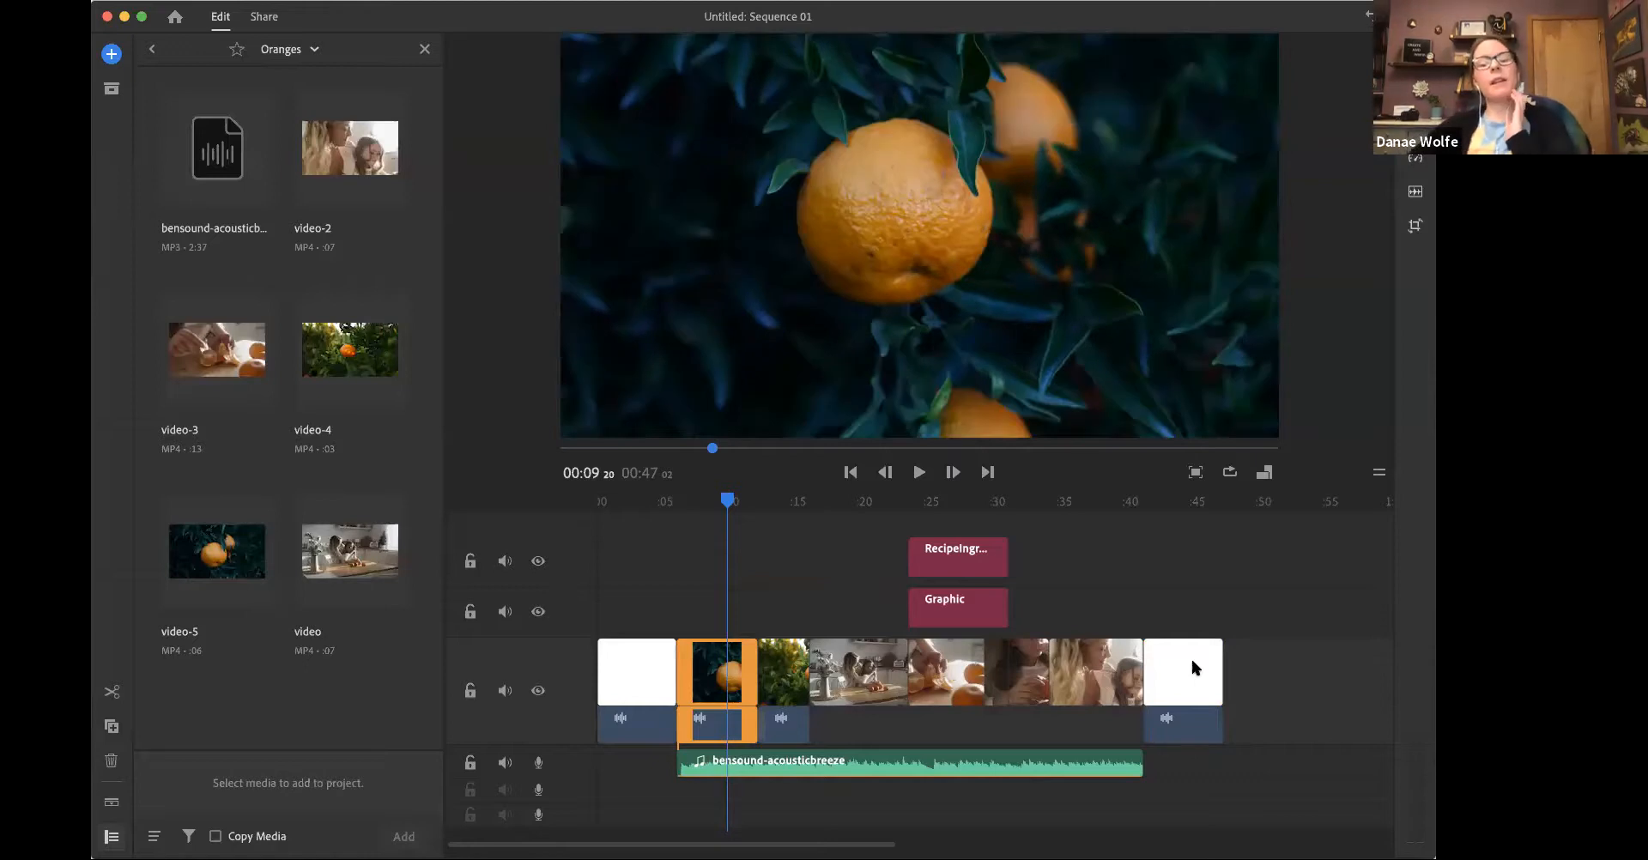
Step: Extend the bensound-acousticbreeze track to the end of the closing CFAES Extension clip
left_click(1113, 761)
left_click_drag(1146, 757, 1217, 762)
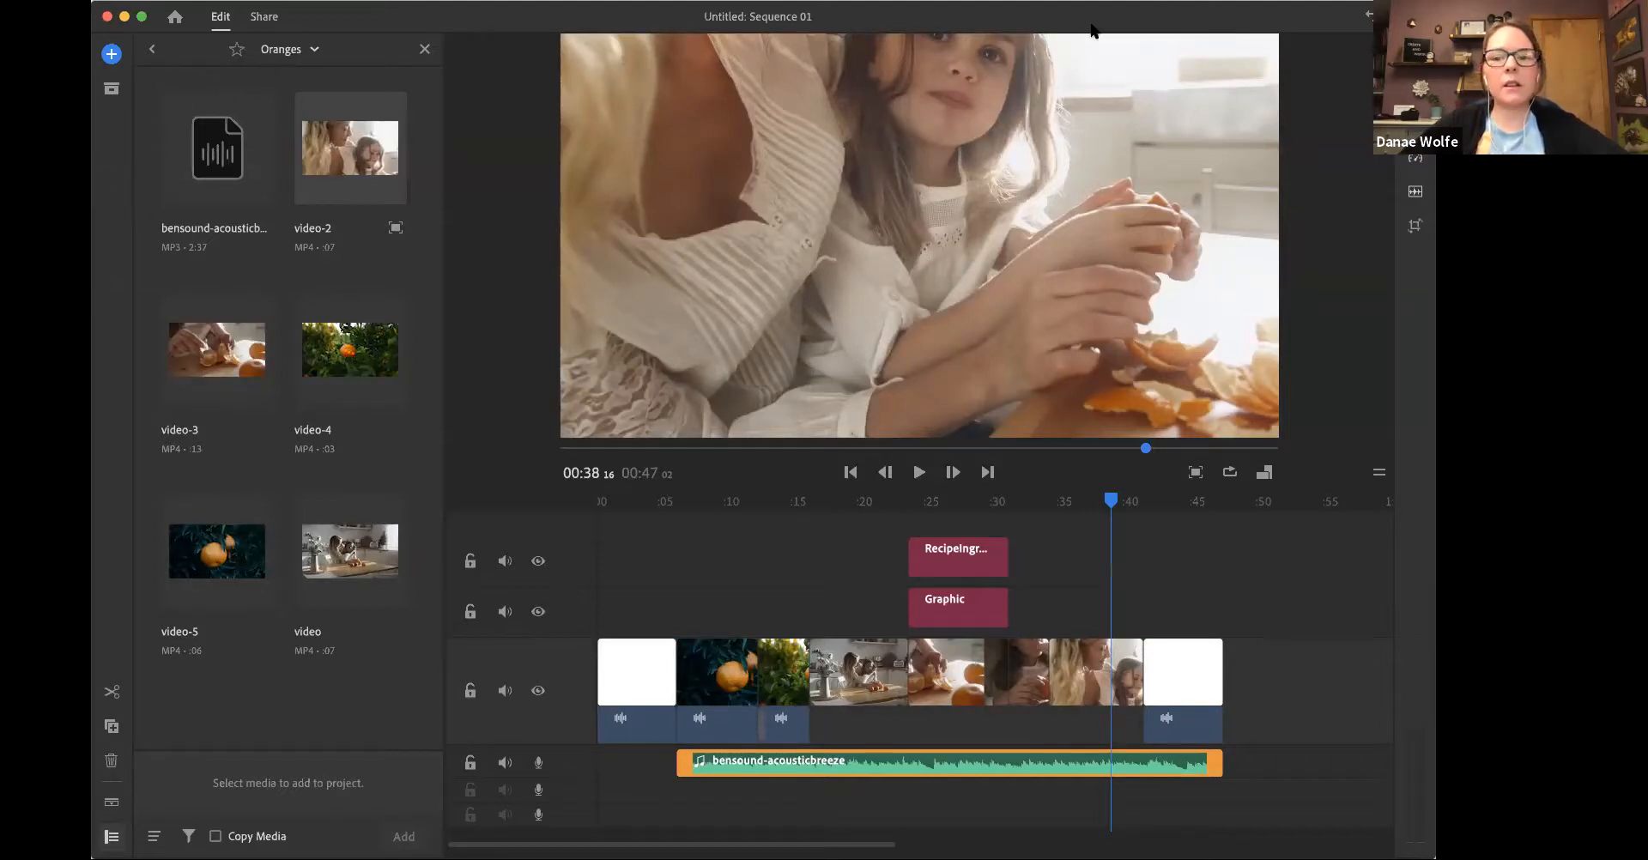
scroll(1214, 366, "up", 3)
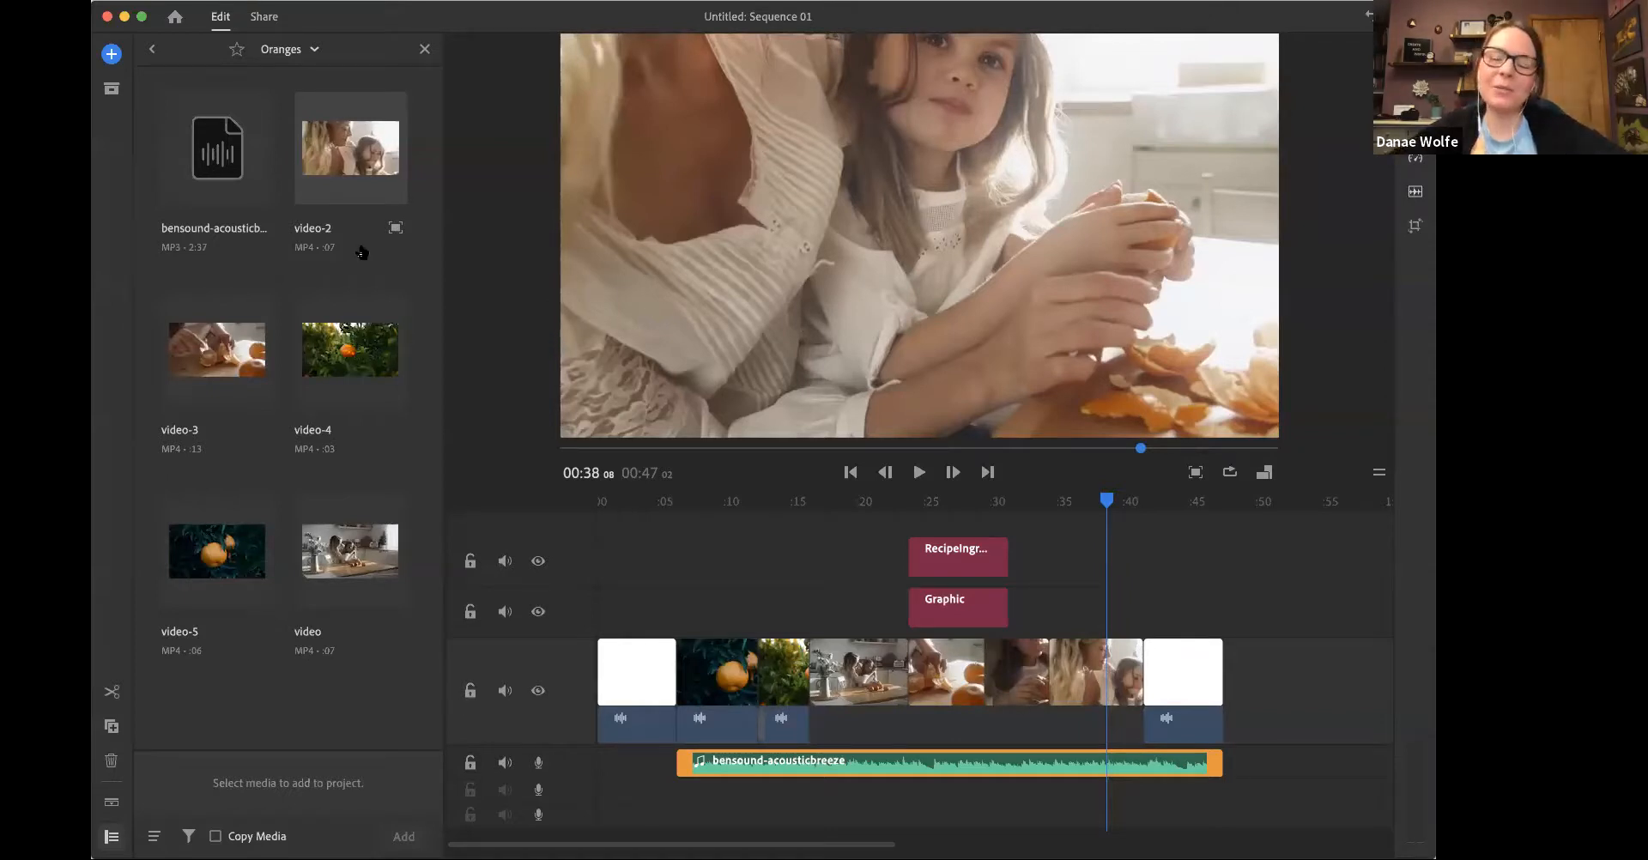
Step: Set the Desktop as the save location for a local export of the sequence
left_click(263, 18)
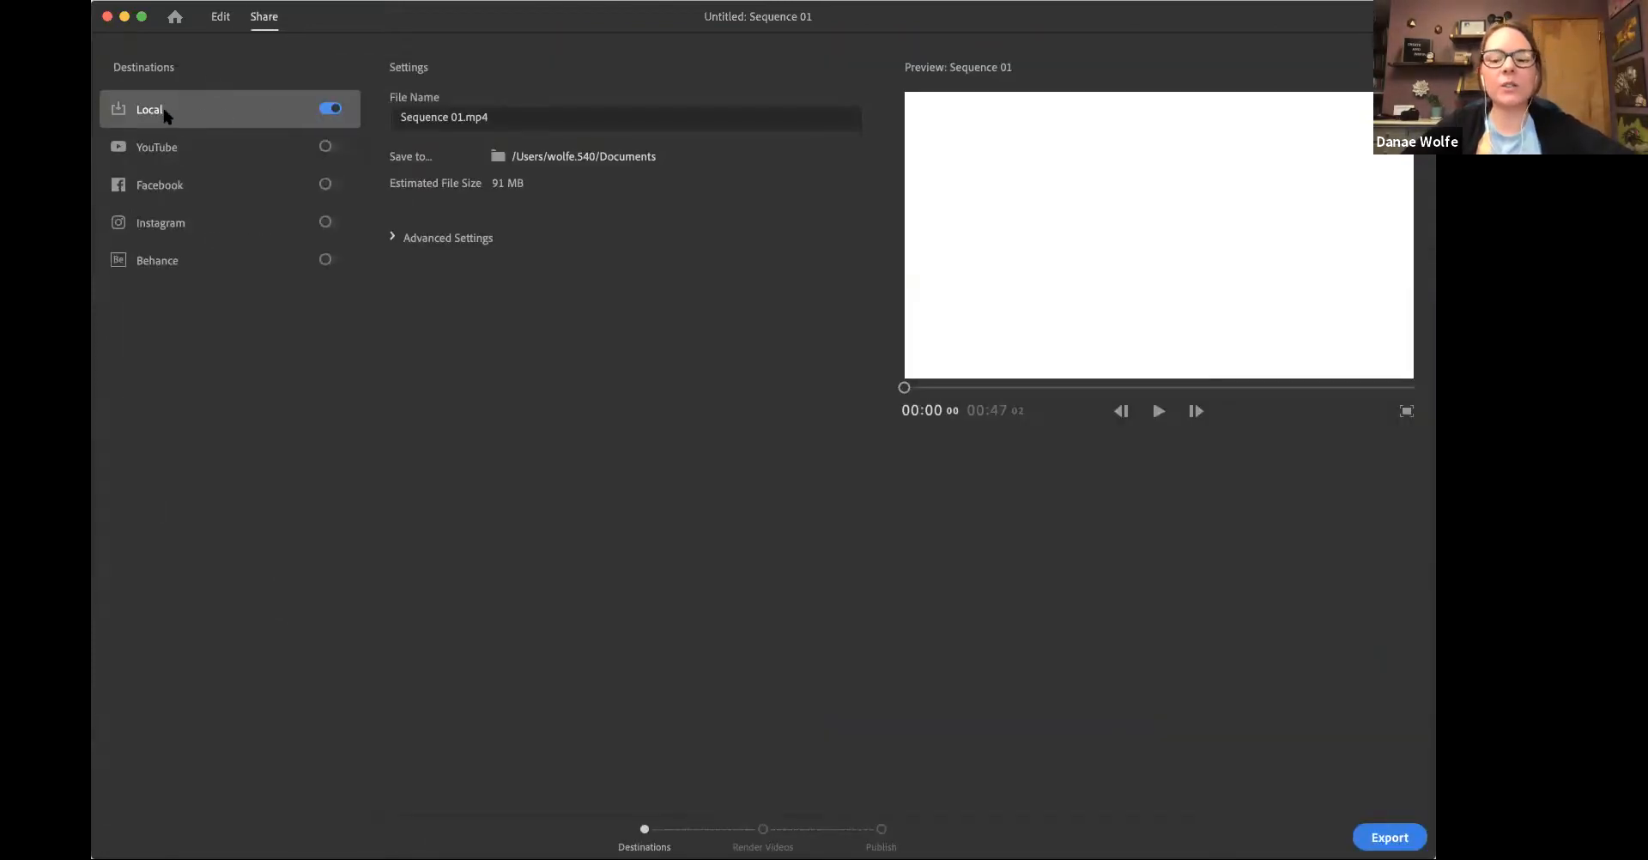
left_click(559, 169)
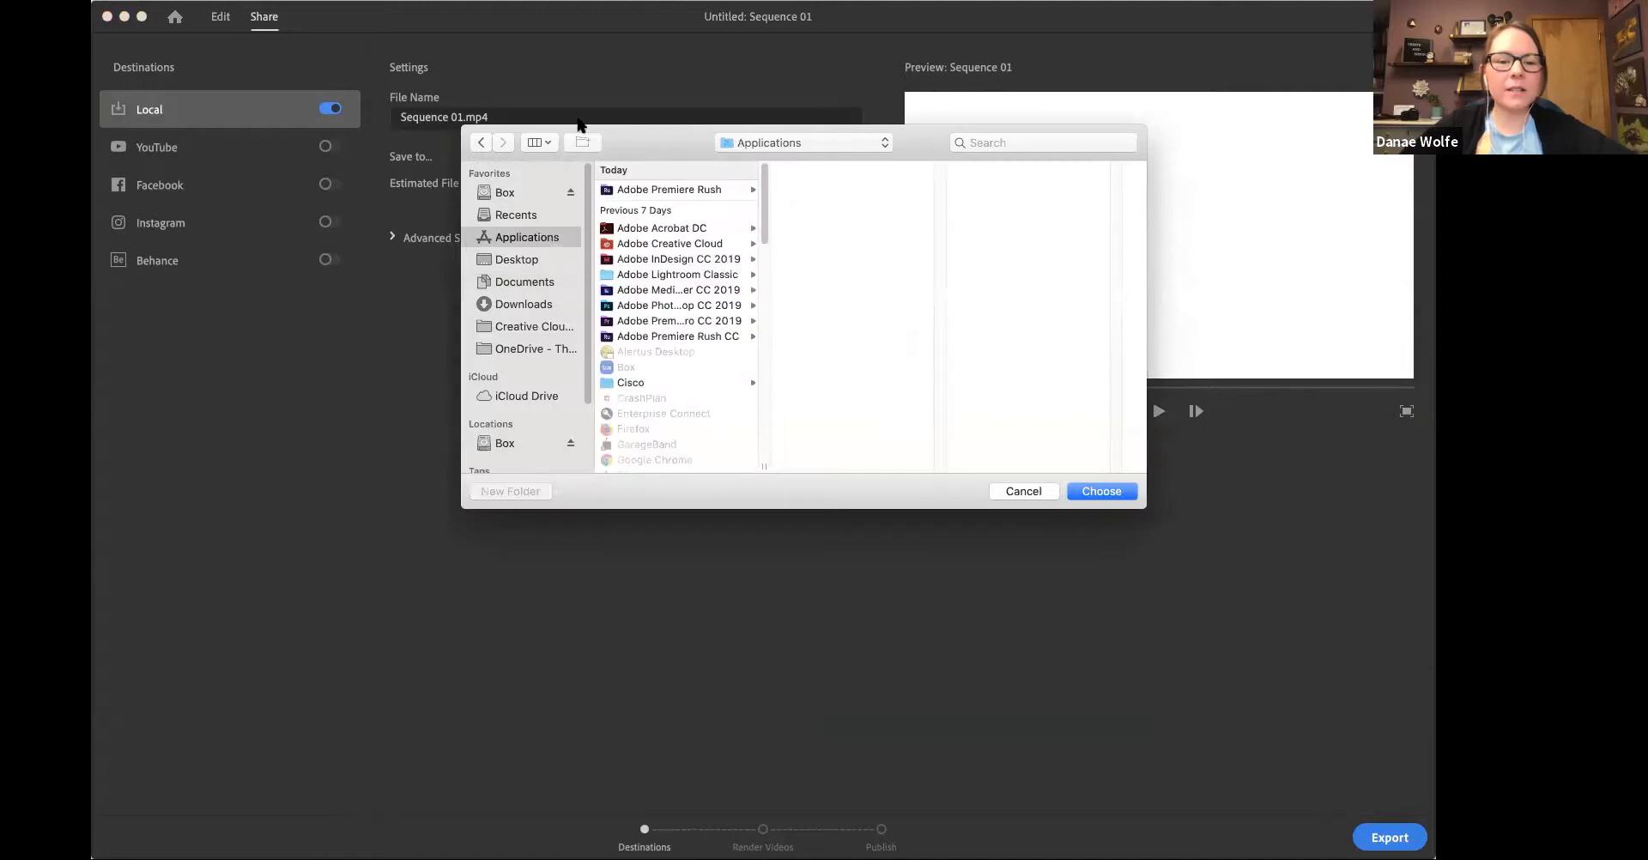
left_click(508, 258)
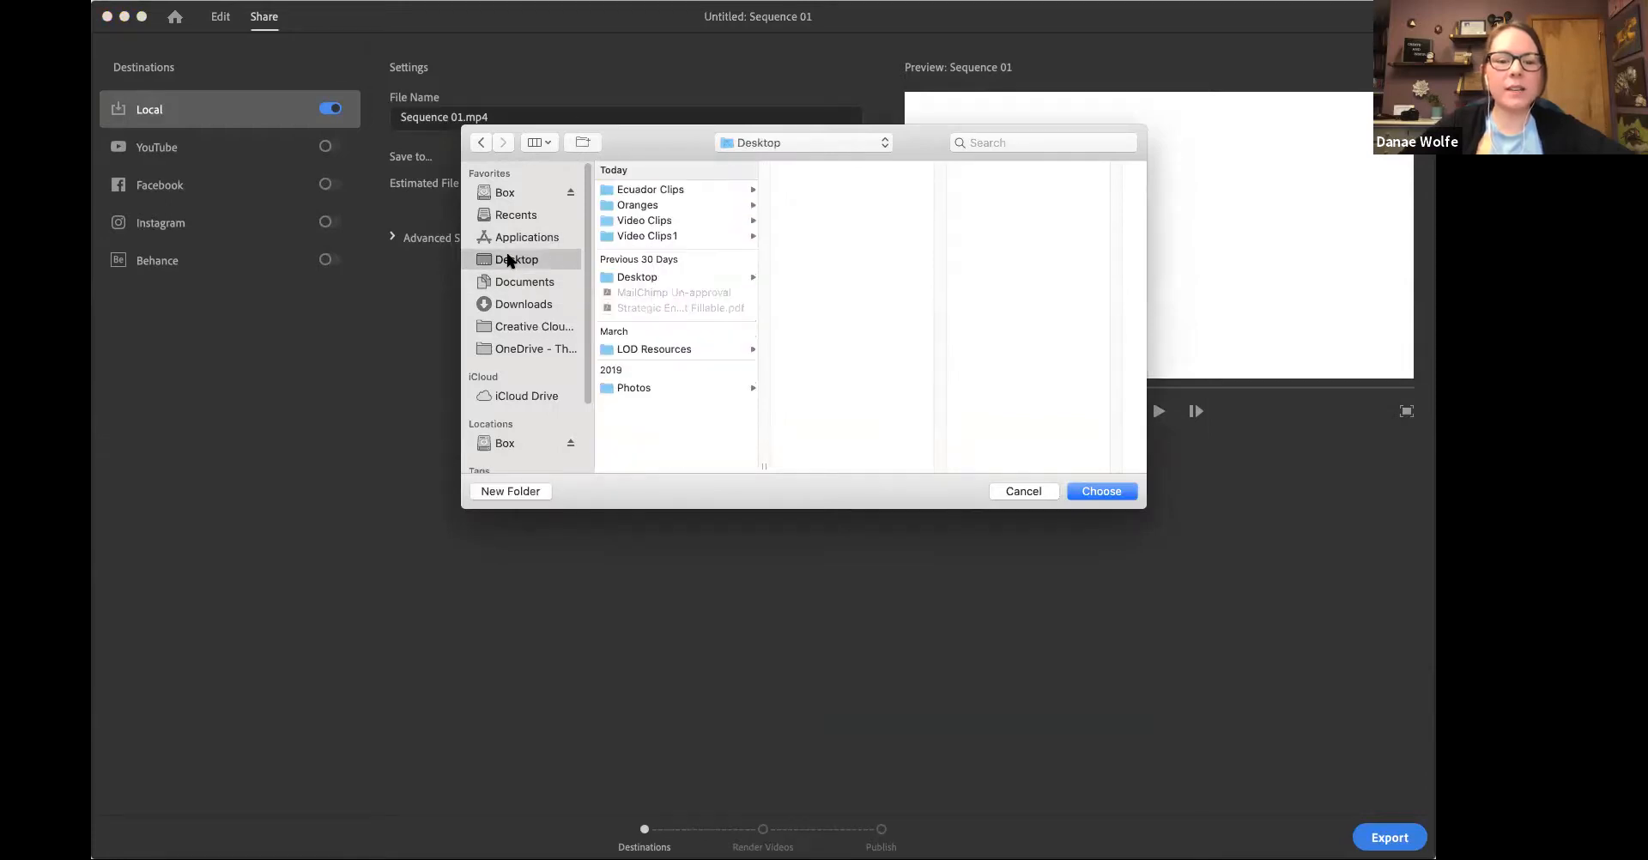
key("Return")
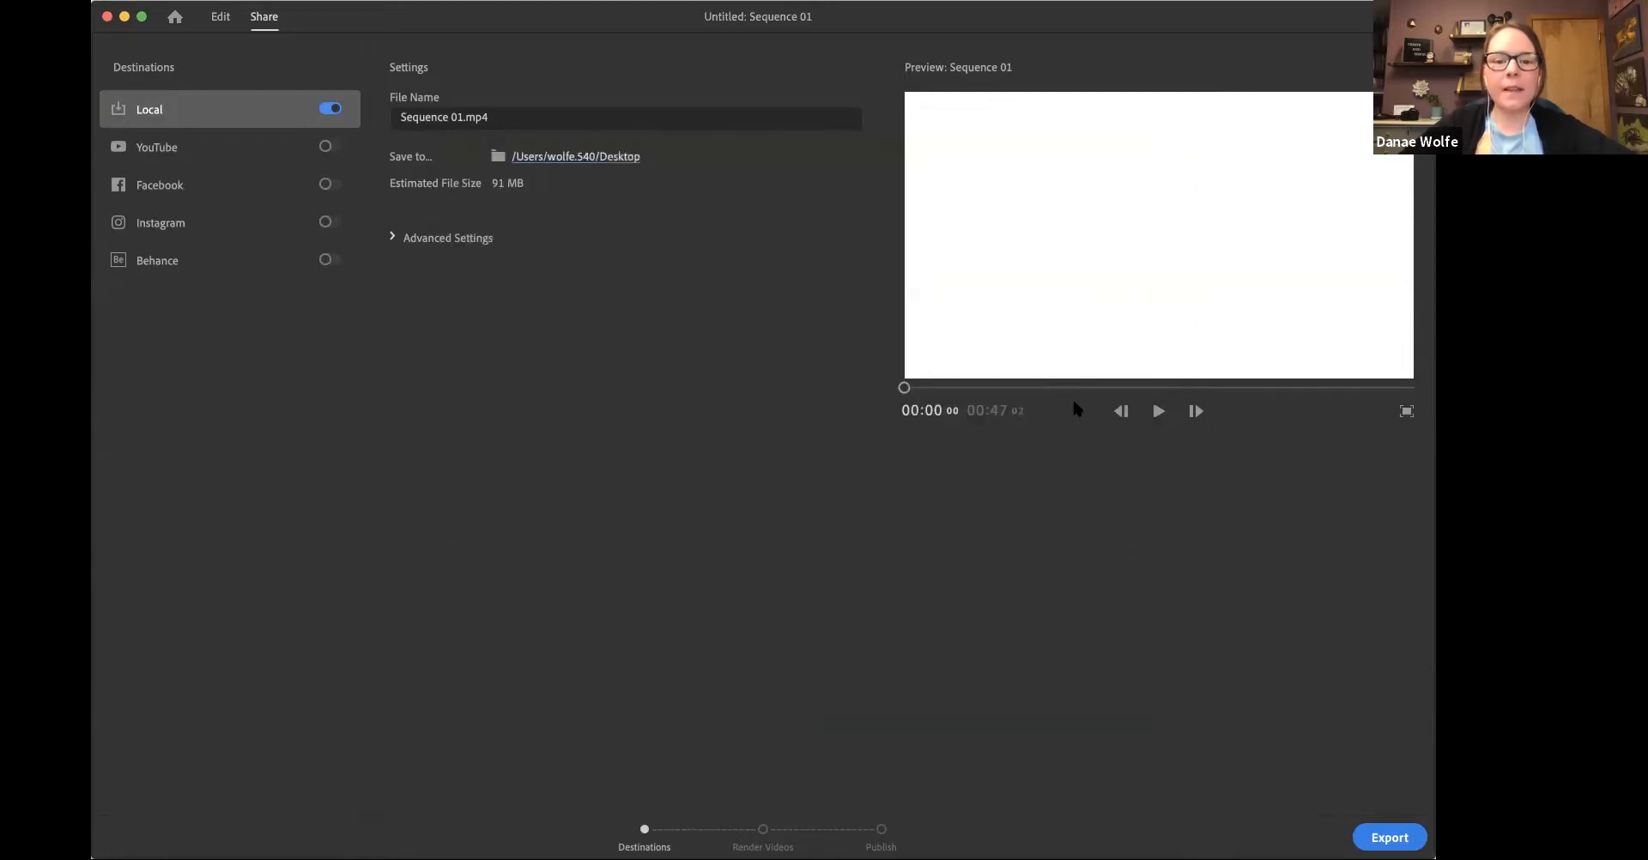
Step: Name the export file Orange Video and export the sequence locally
left_click(442, 117)
left_click_drag(470, 116, 356, 121)
type("Ornage")
key("BackSpace")
key("BackSpace")
key("BackSpace")
key("BackSpace")
type("a")
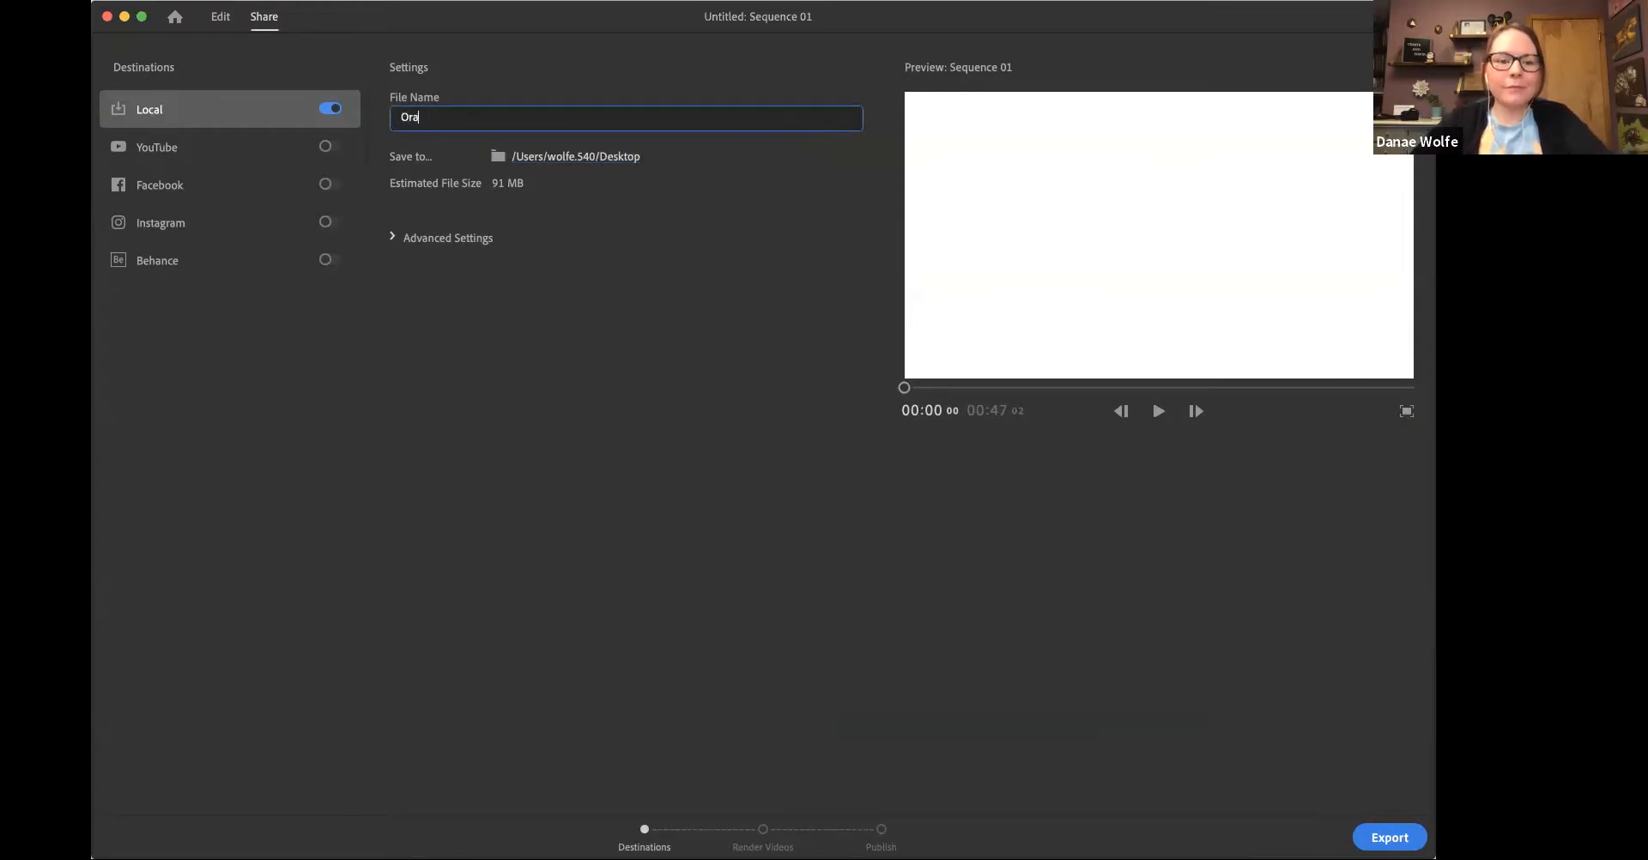
type("nge Video")
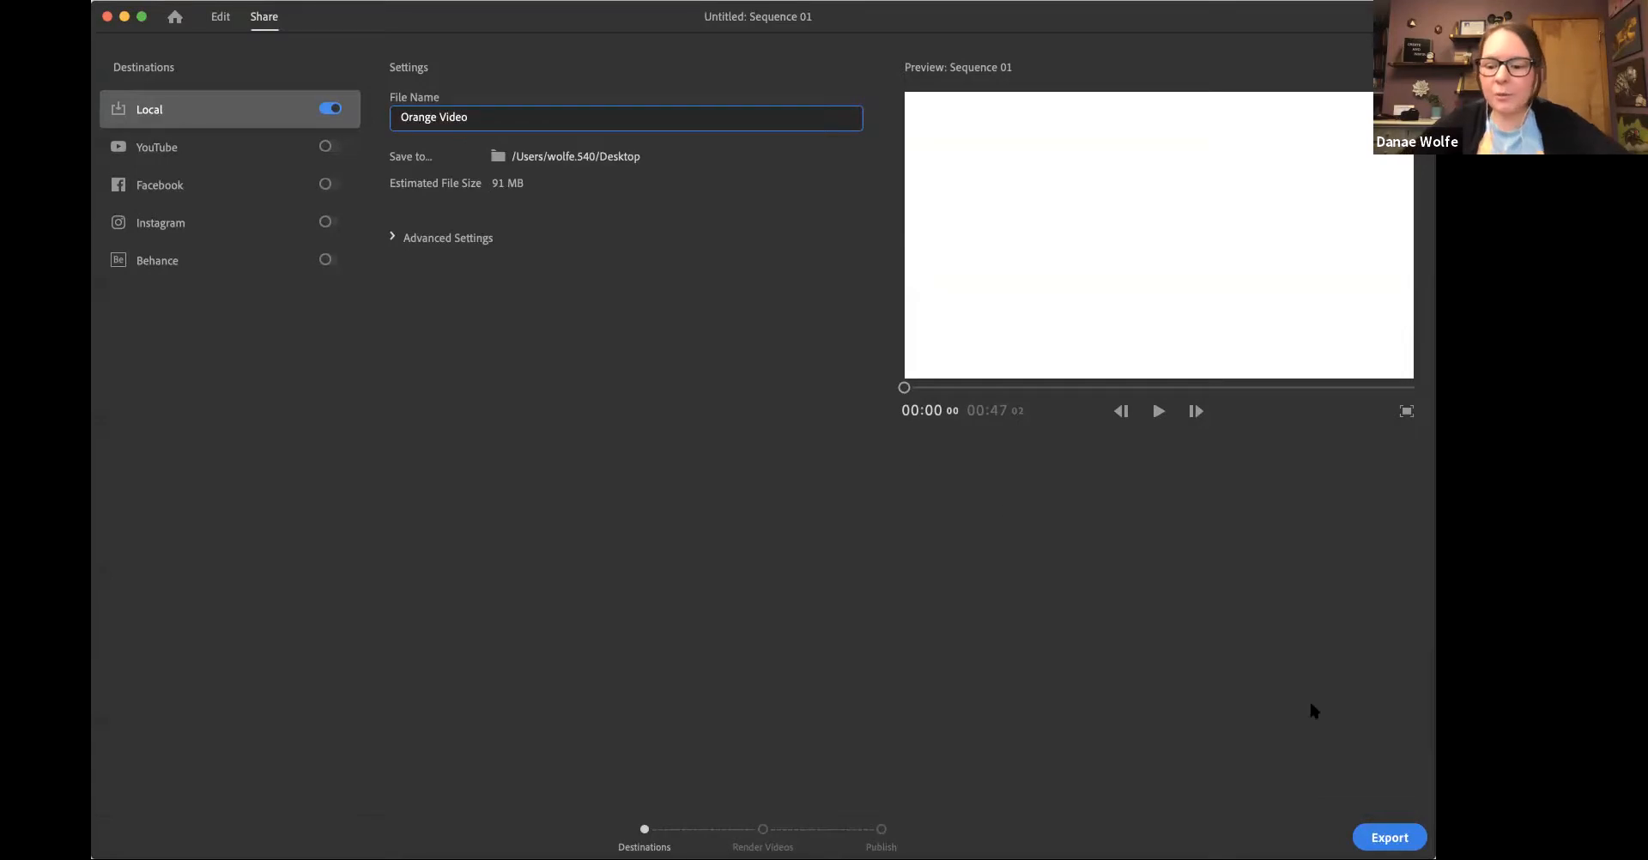
left_click(1371, 830)
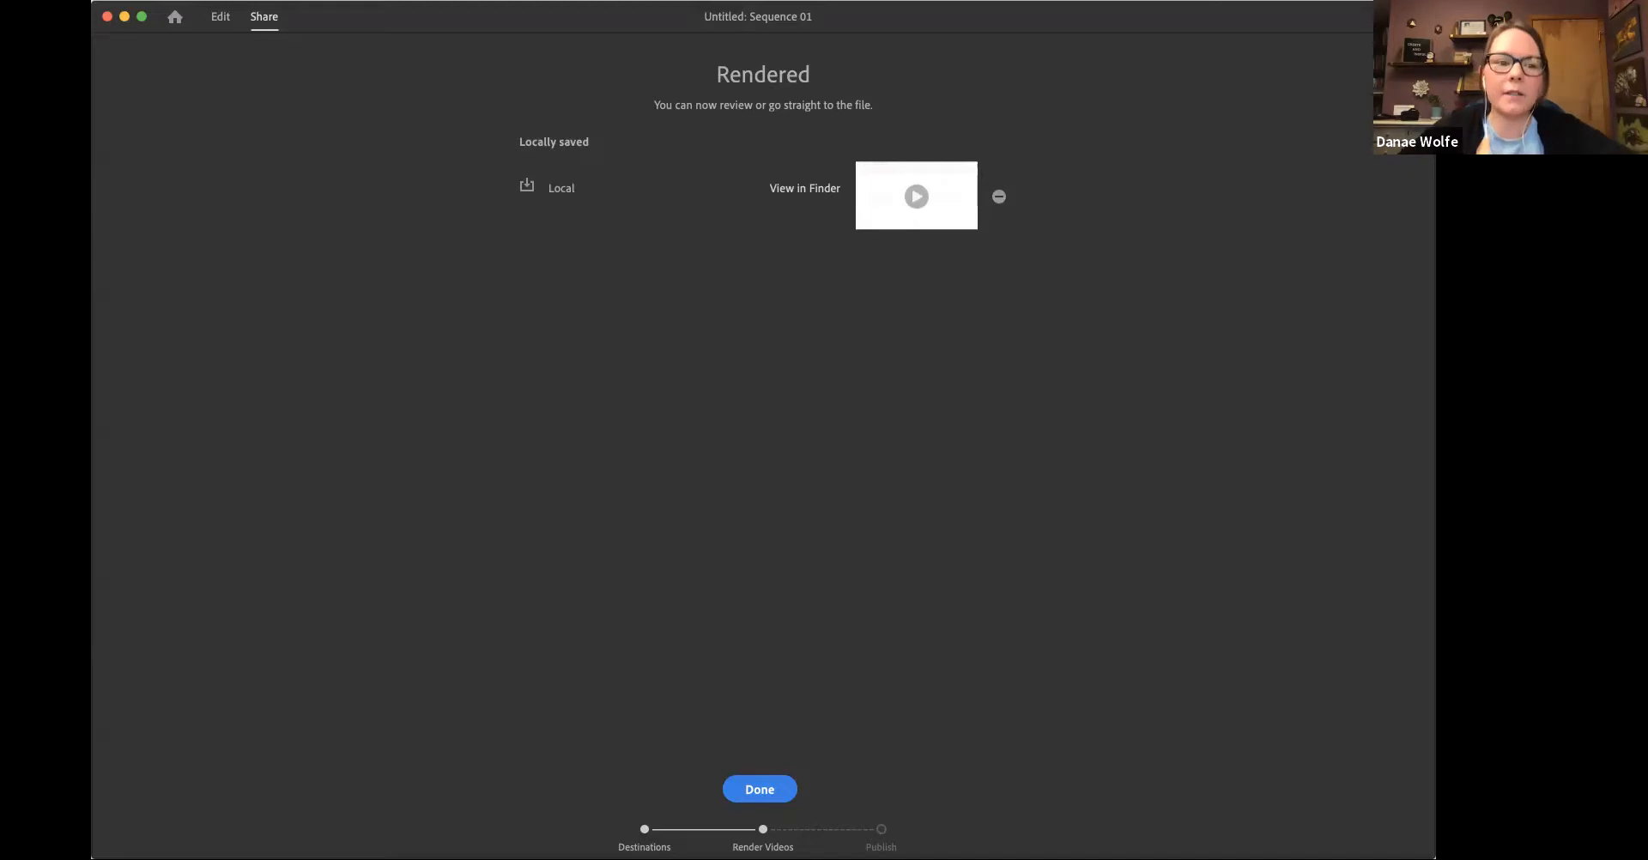
Step: Minimize the editor window and watch the exported Orange Video
left_click(125, 17)
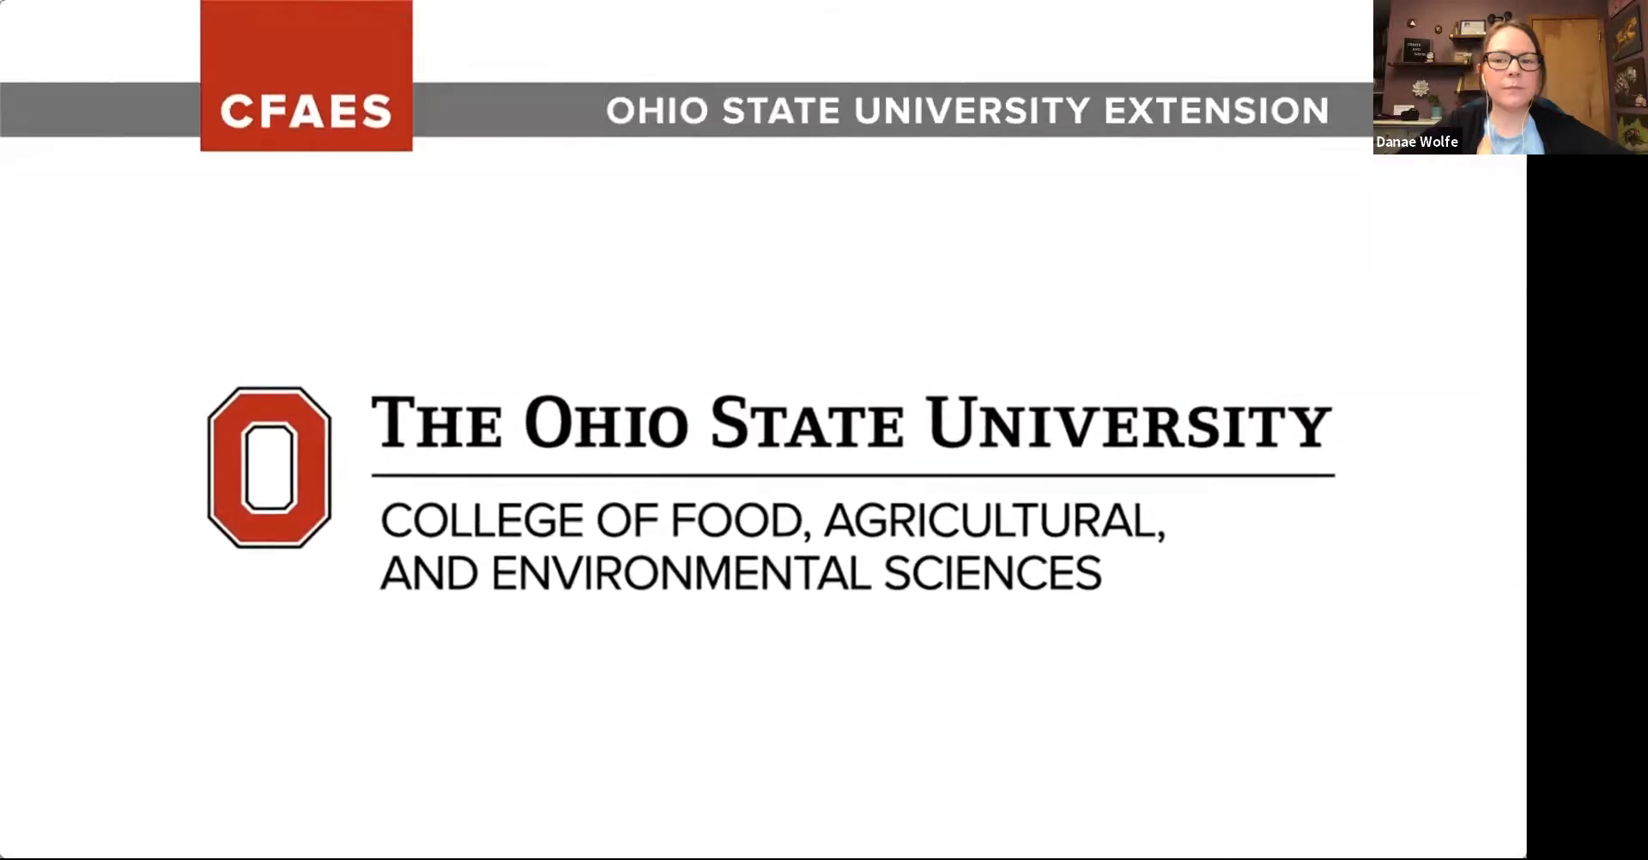
mouse_move(990, 121)
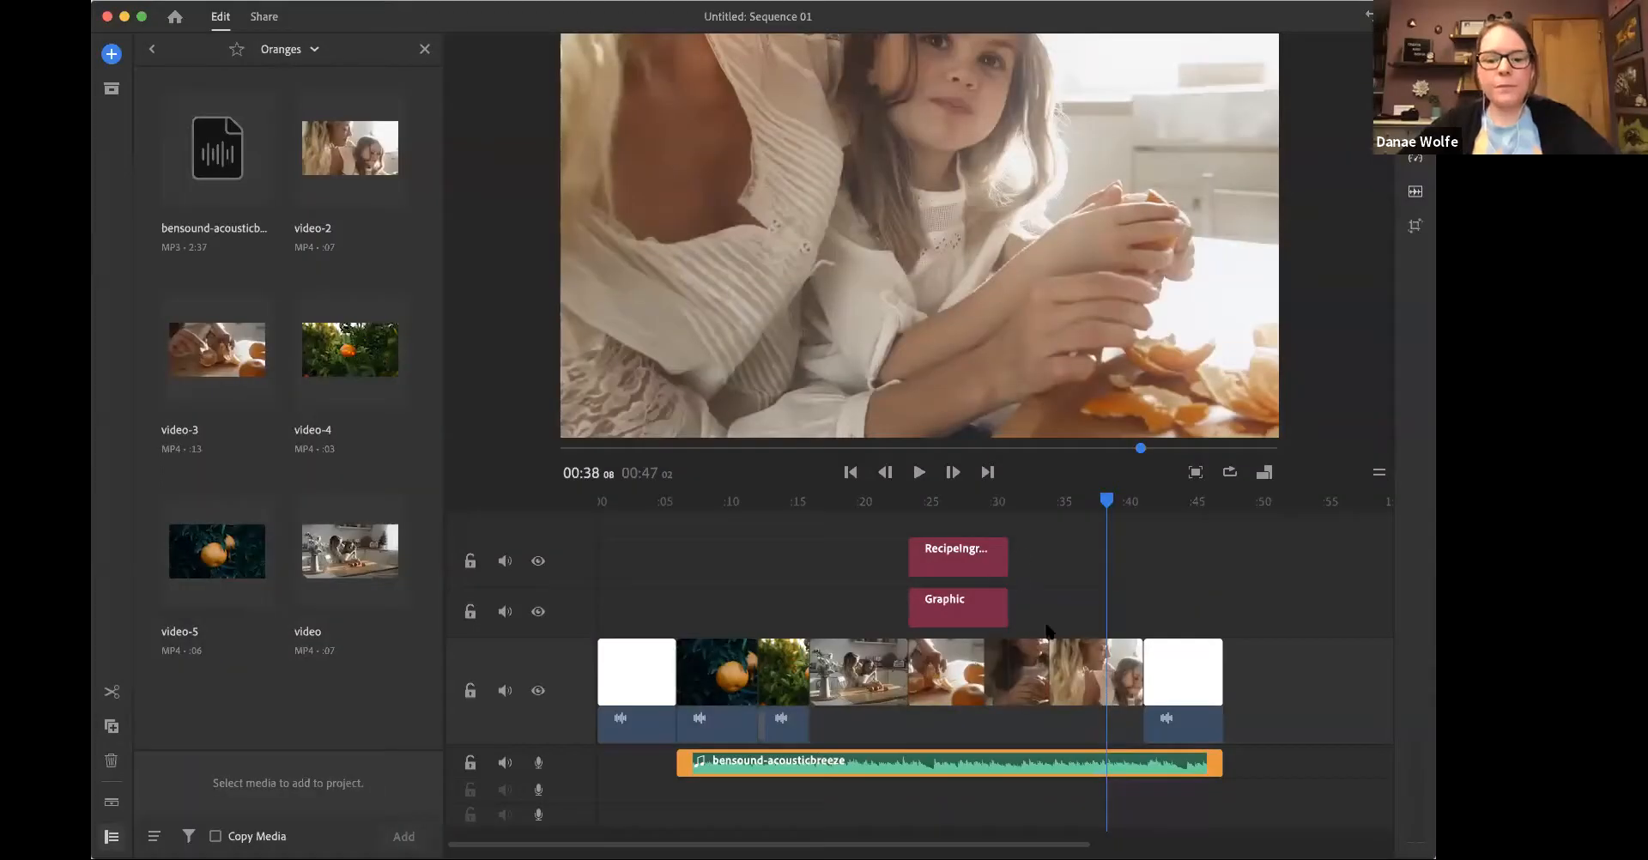
Step: Add a Solid Background title on the track above the video-2 clip near the end of the sequence
left_click(960, 611)
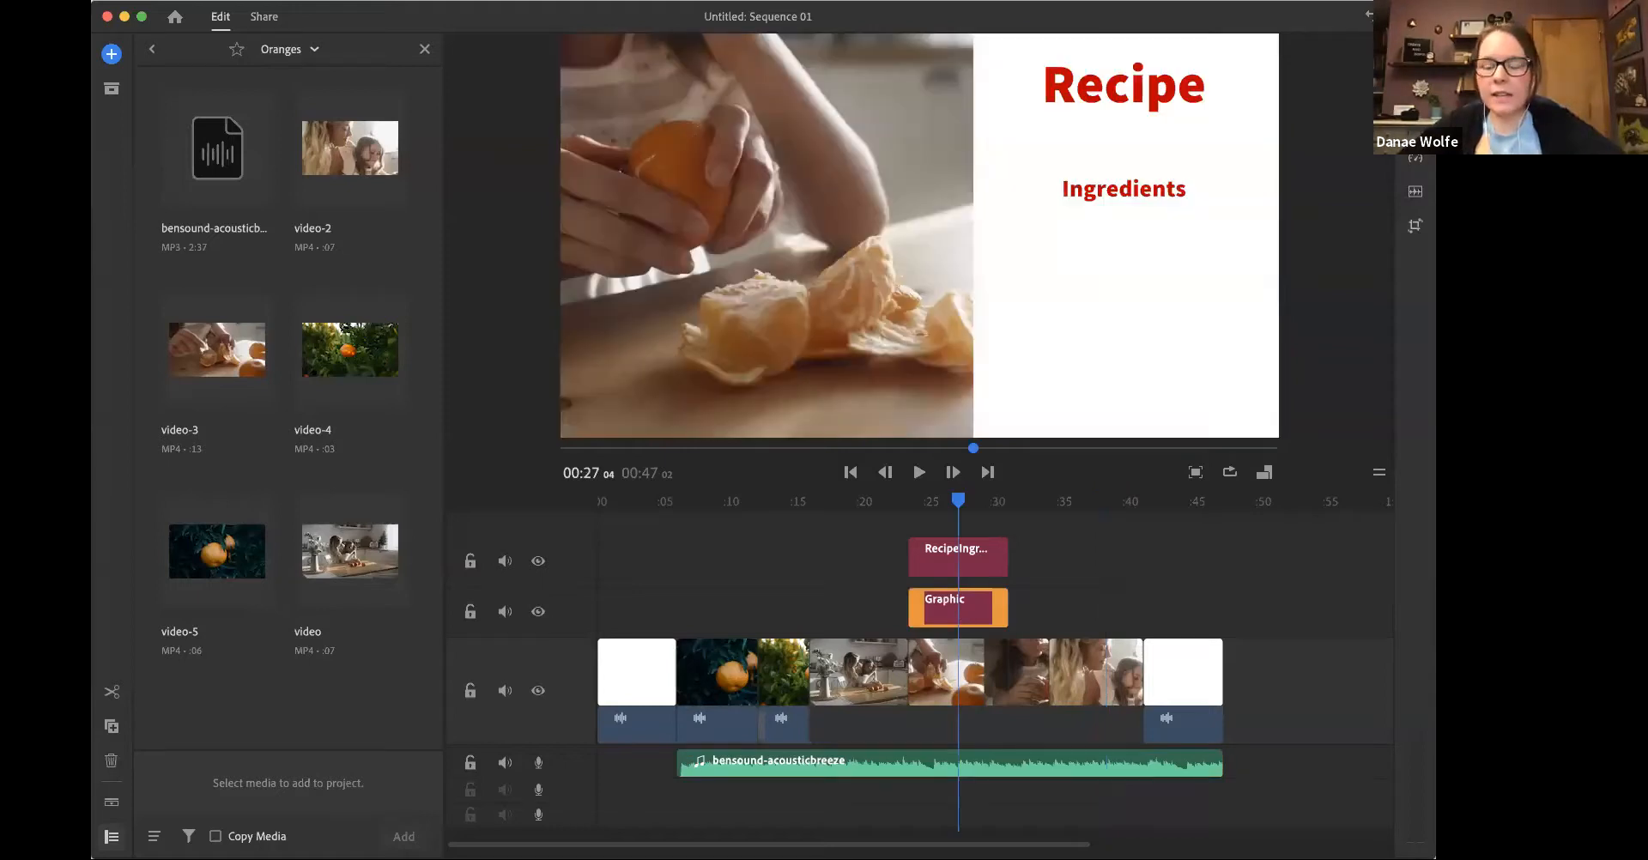
left_click(1209, 303)
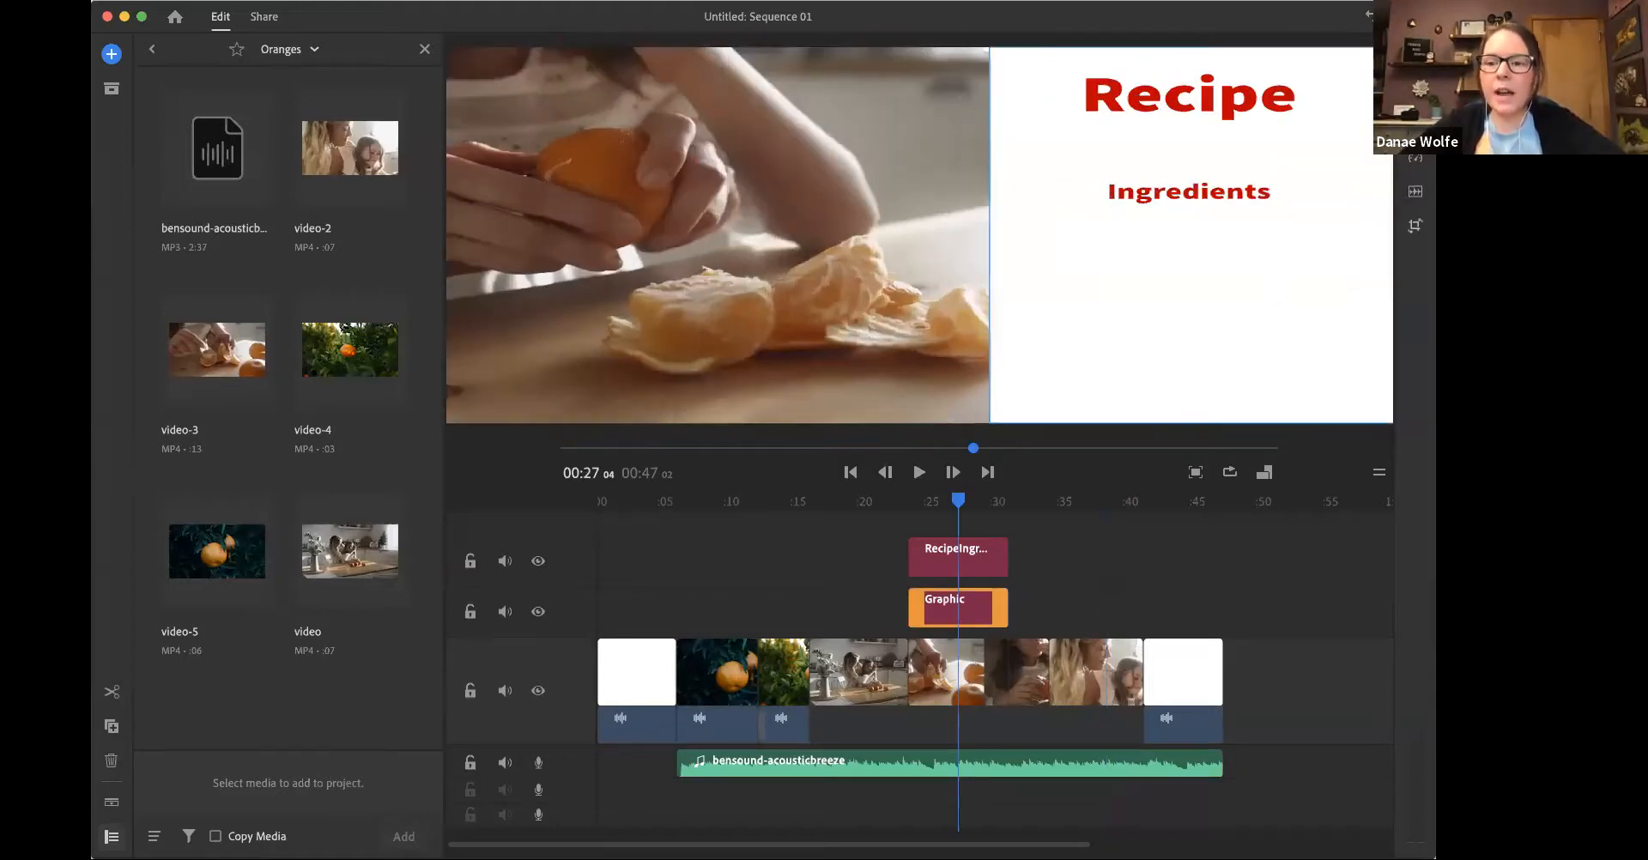
scroll(1255, 290, "down", 20)
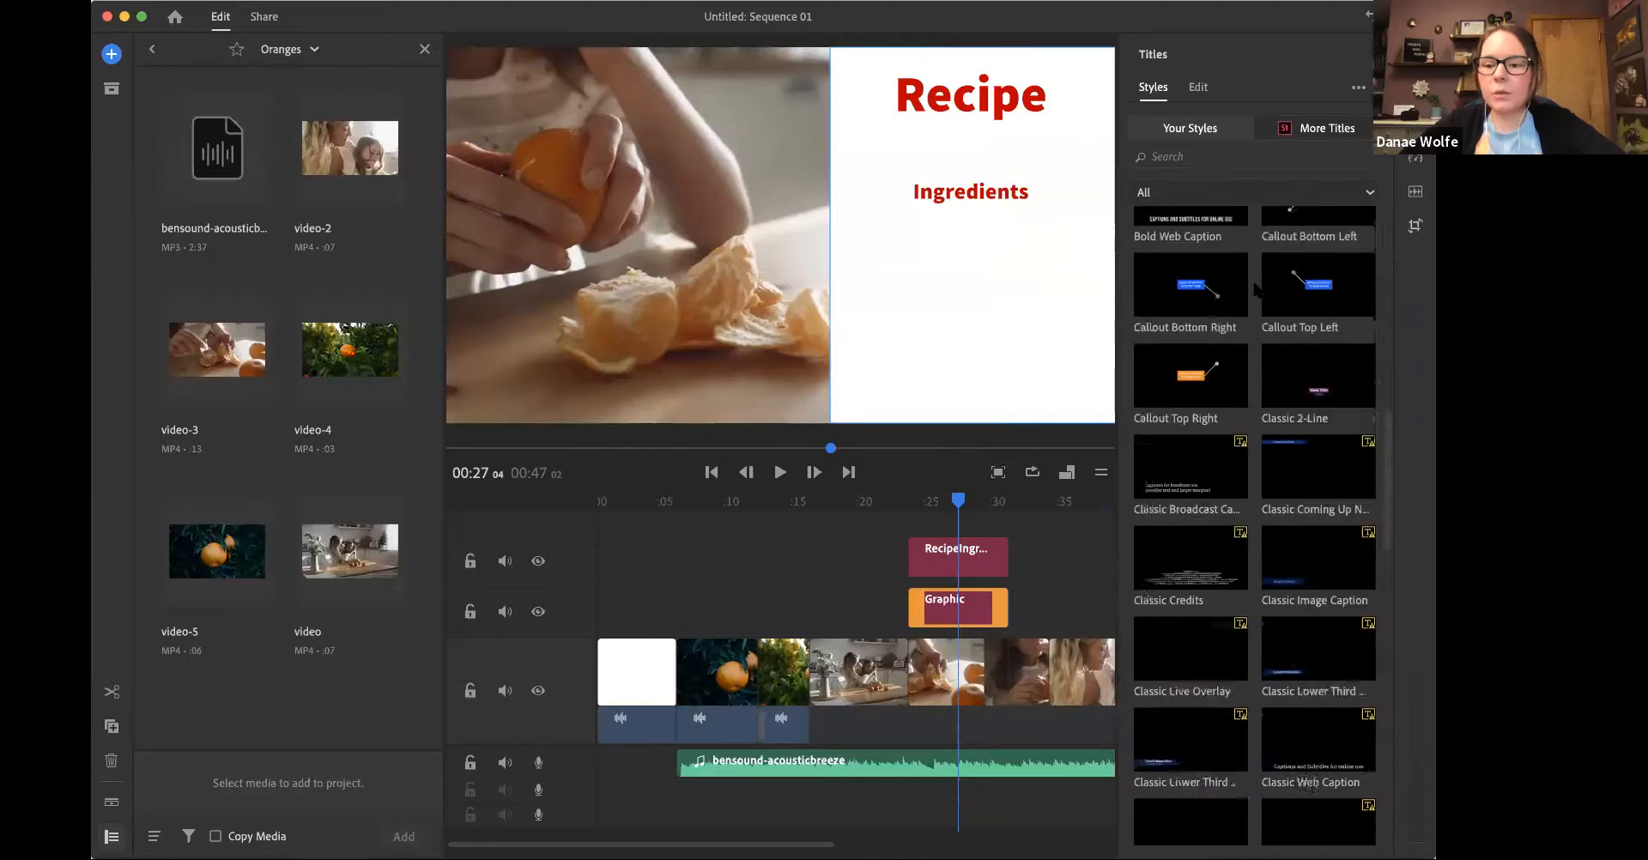
scroll(1195, 519, "down", 3)
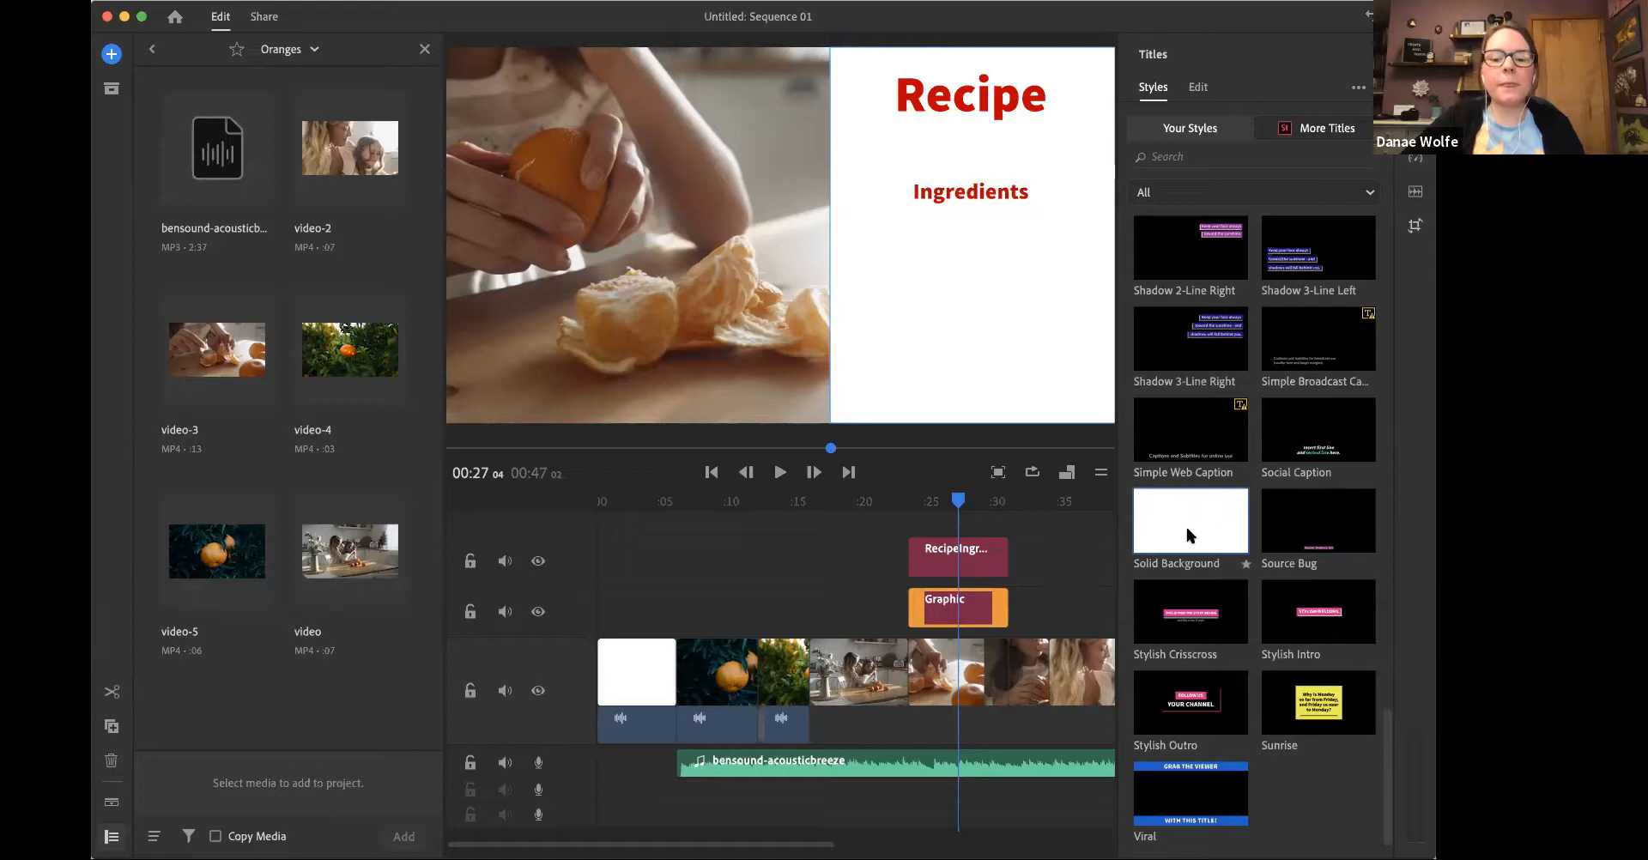
scroll(795, 689, "right", 3)
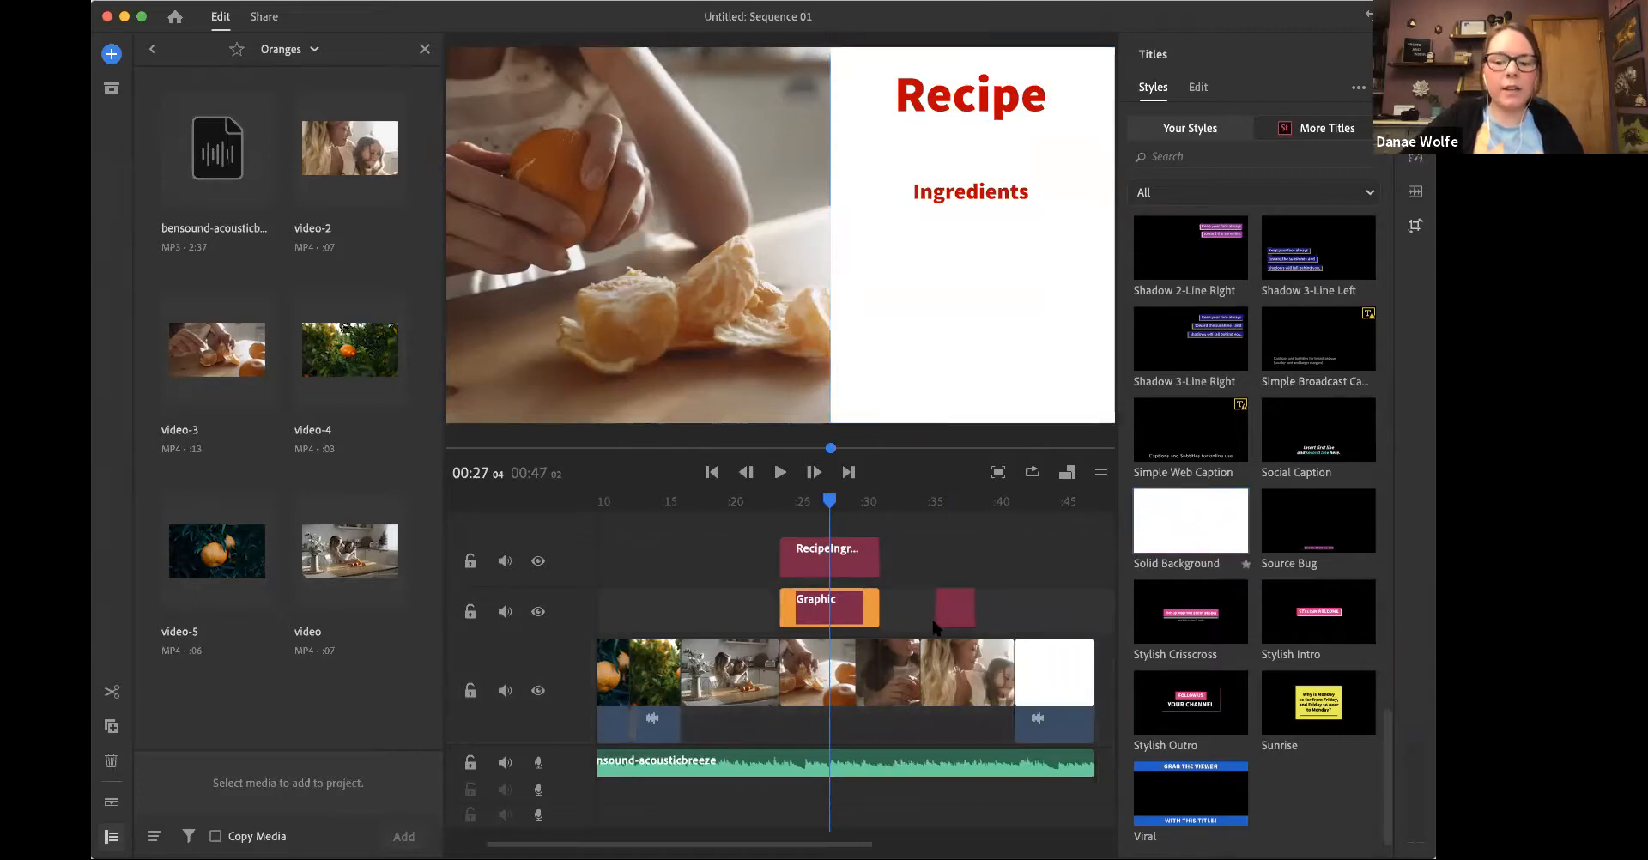
left_click_drag(938, 631, 949, 614)
scroll(1201, 442, "up", 20)
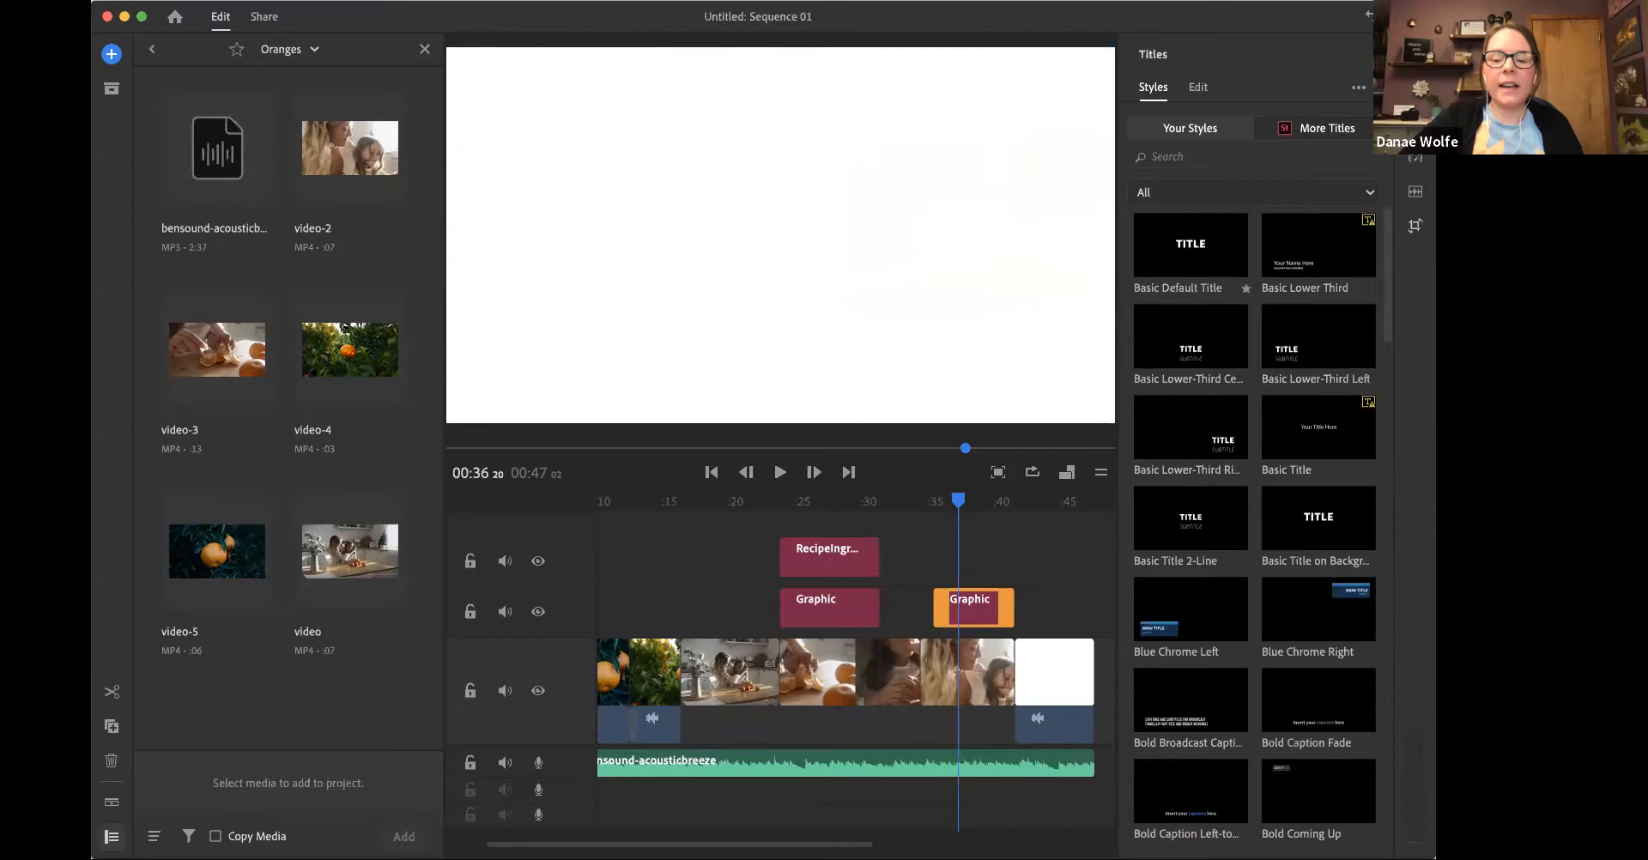
left_click(1167, 281)
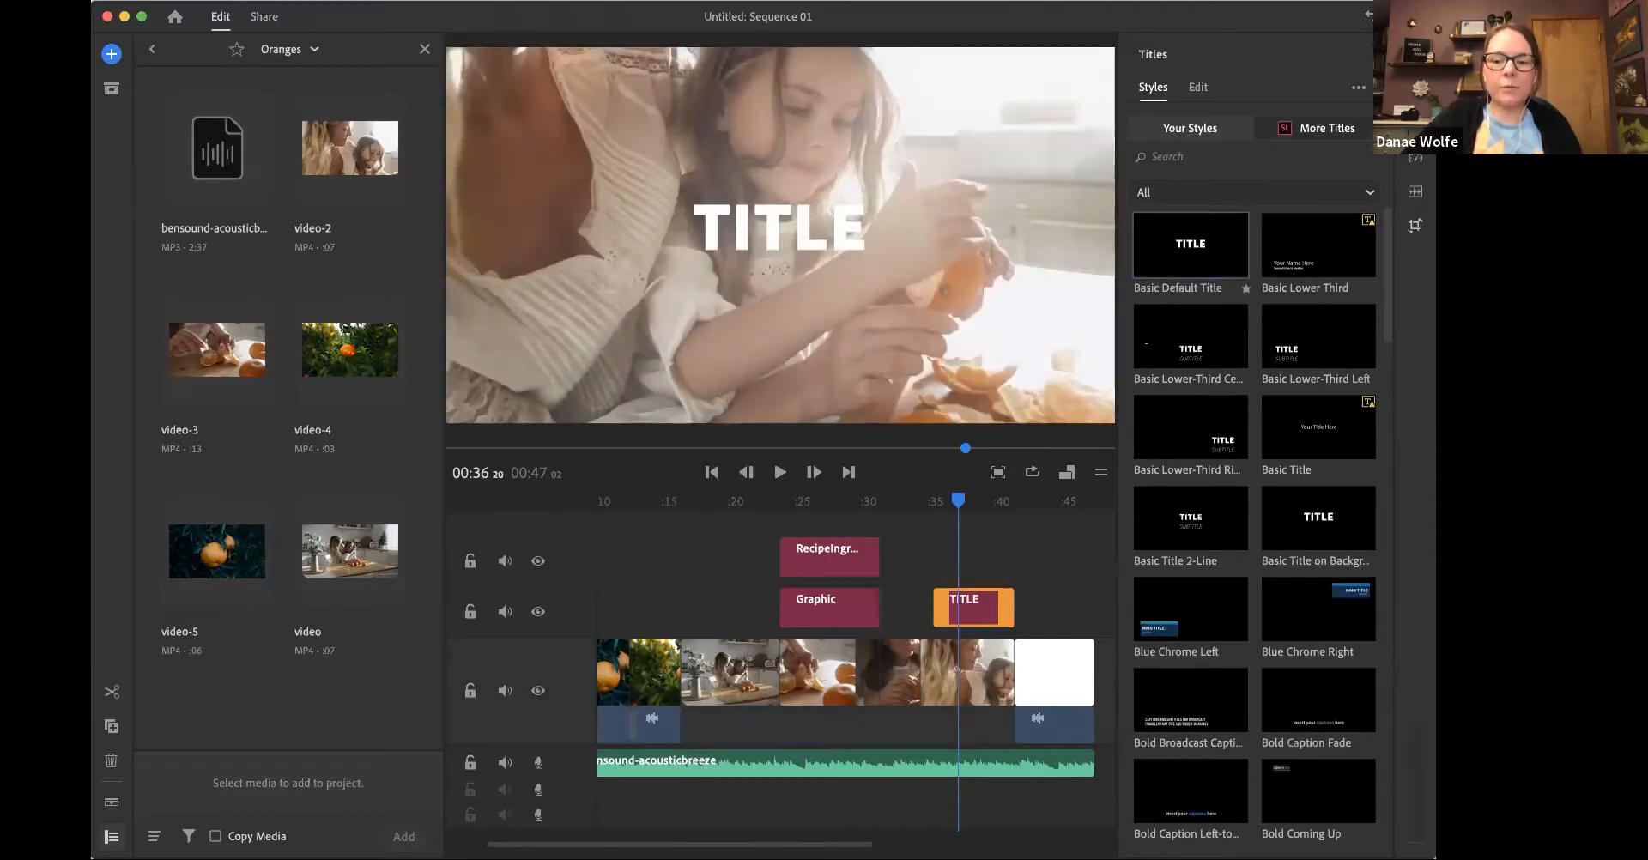
left_click_drag(1036, 486, 959, 557)
left_click(981, 592)
key("super+z")
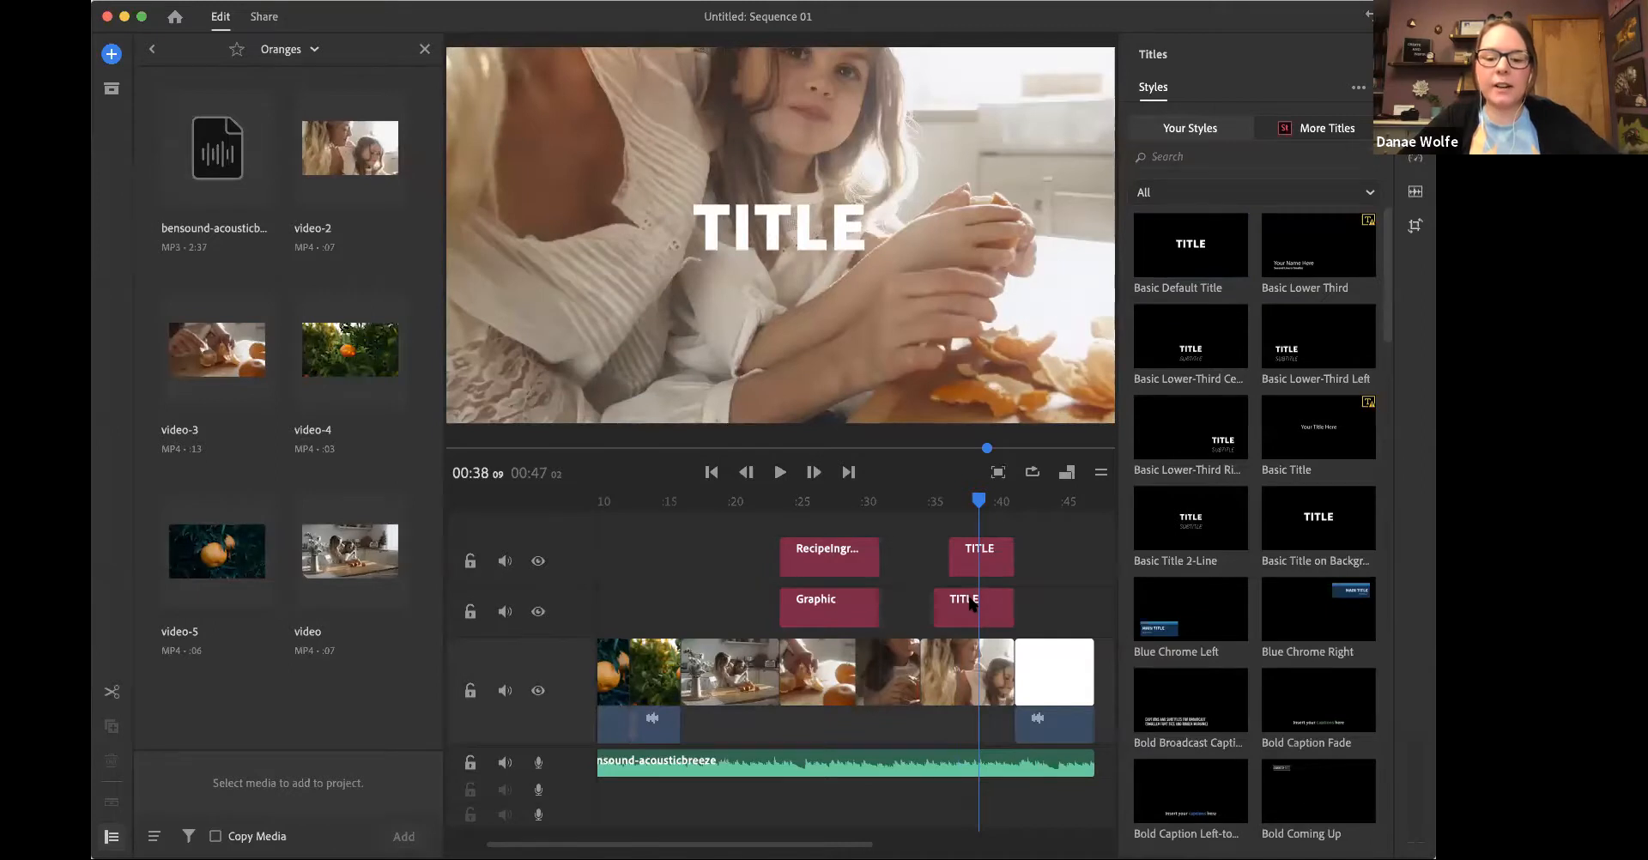
key("super+z")
key("super+z")
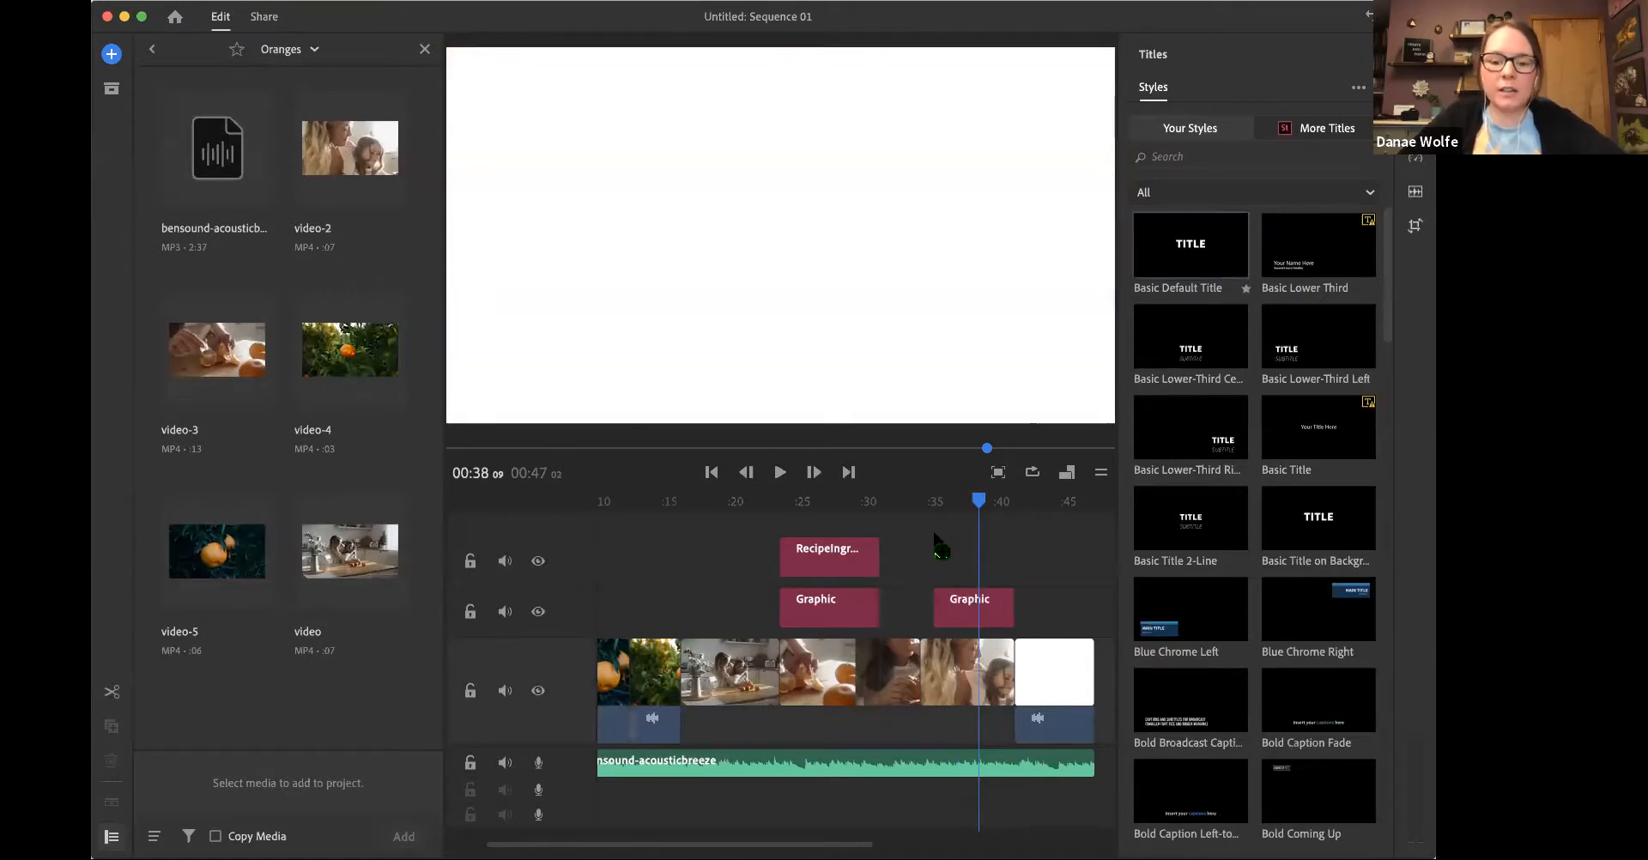
Step: Add a Basic Default Title on the track above the new white background and change its color fill to red
left_click_drag(935, 533, 967, 557)
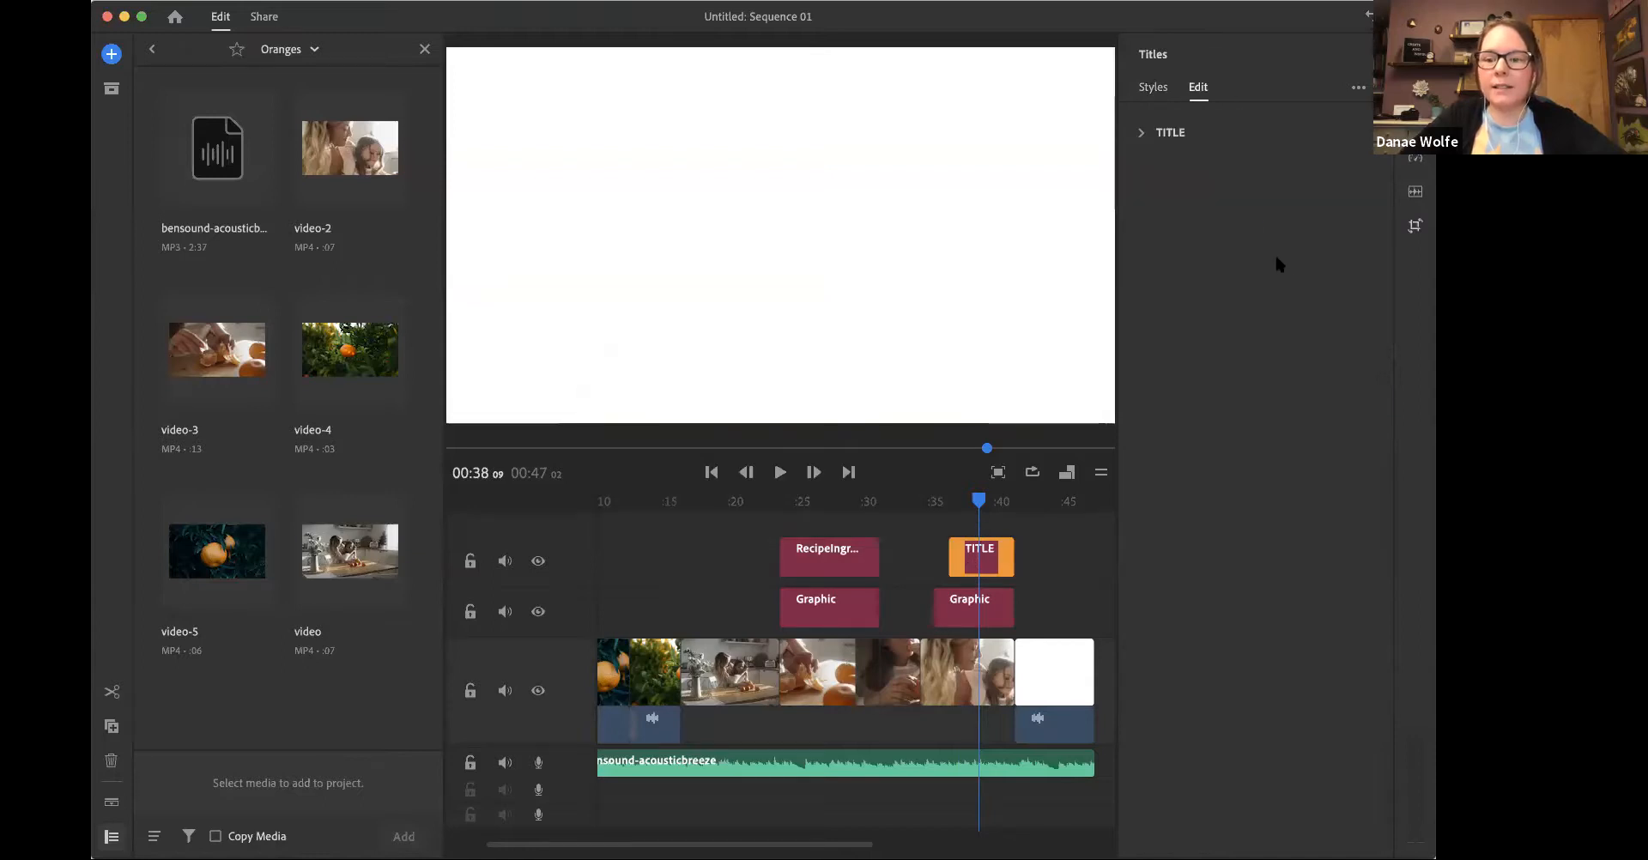
left_click(1170, 133)
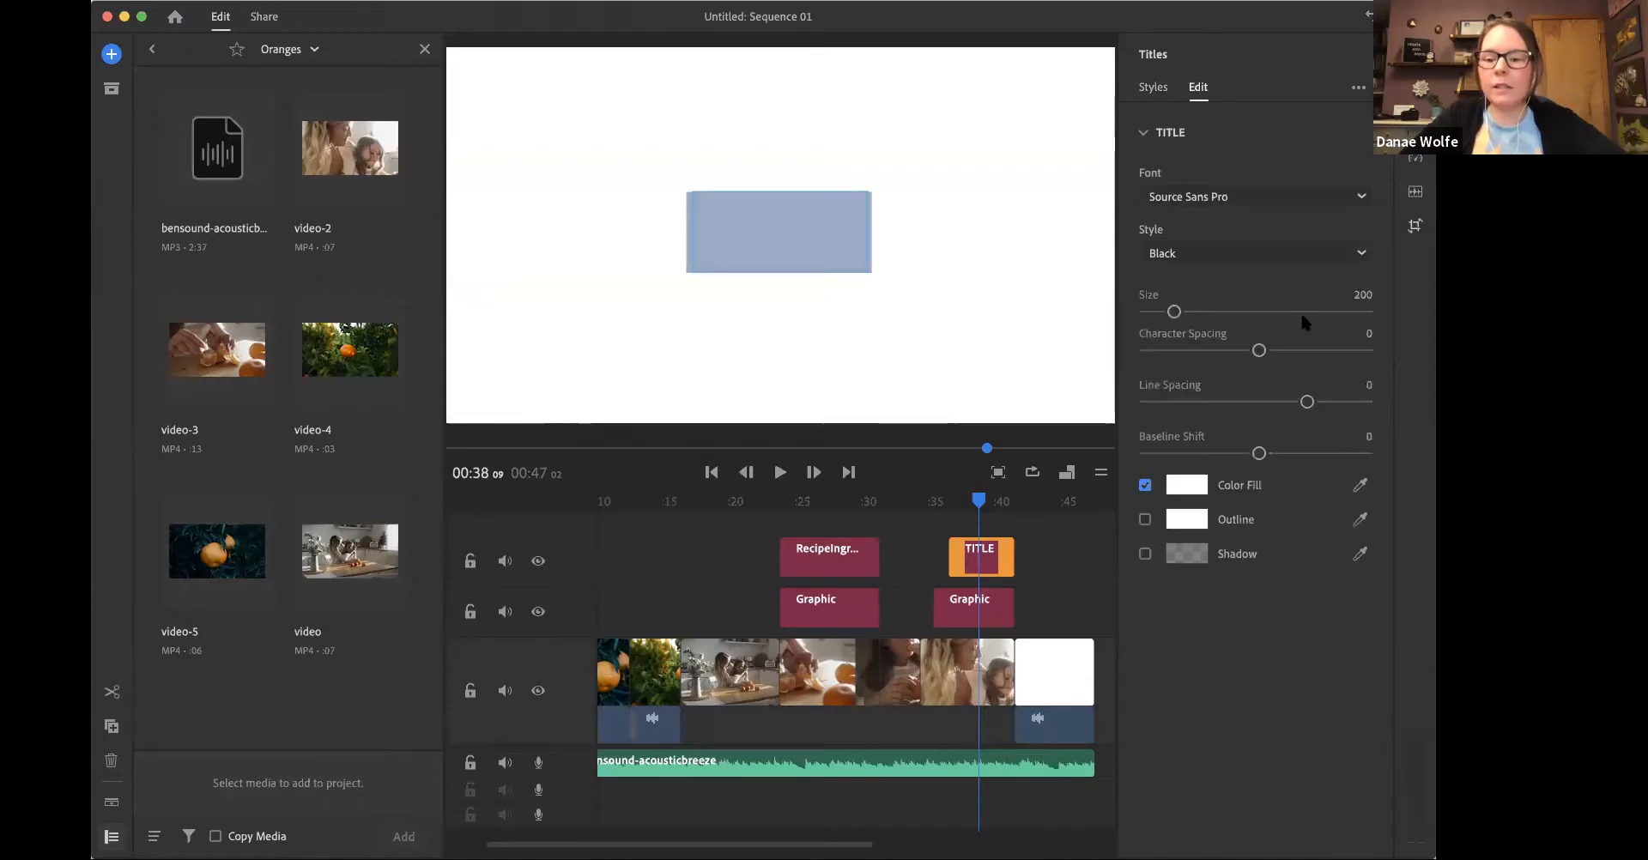
left_click(1188, 486)
type("b8300c")
key("Return")
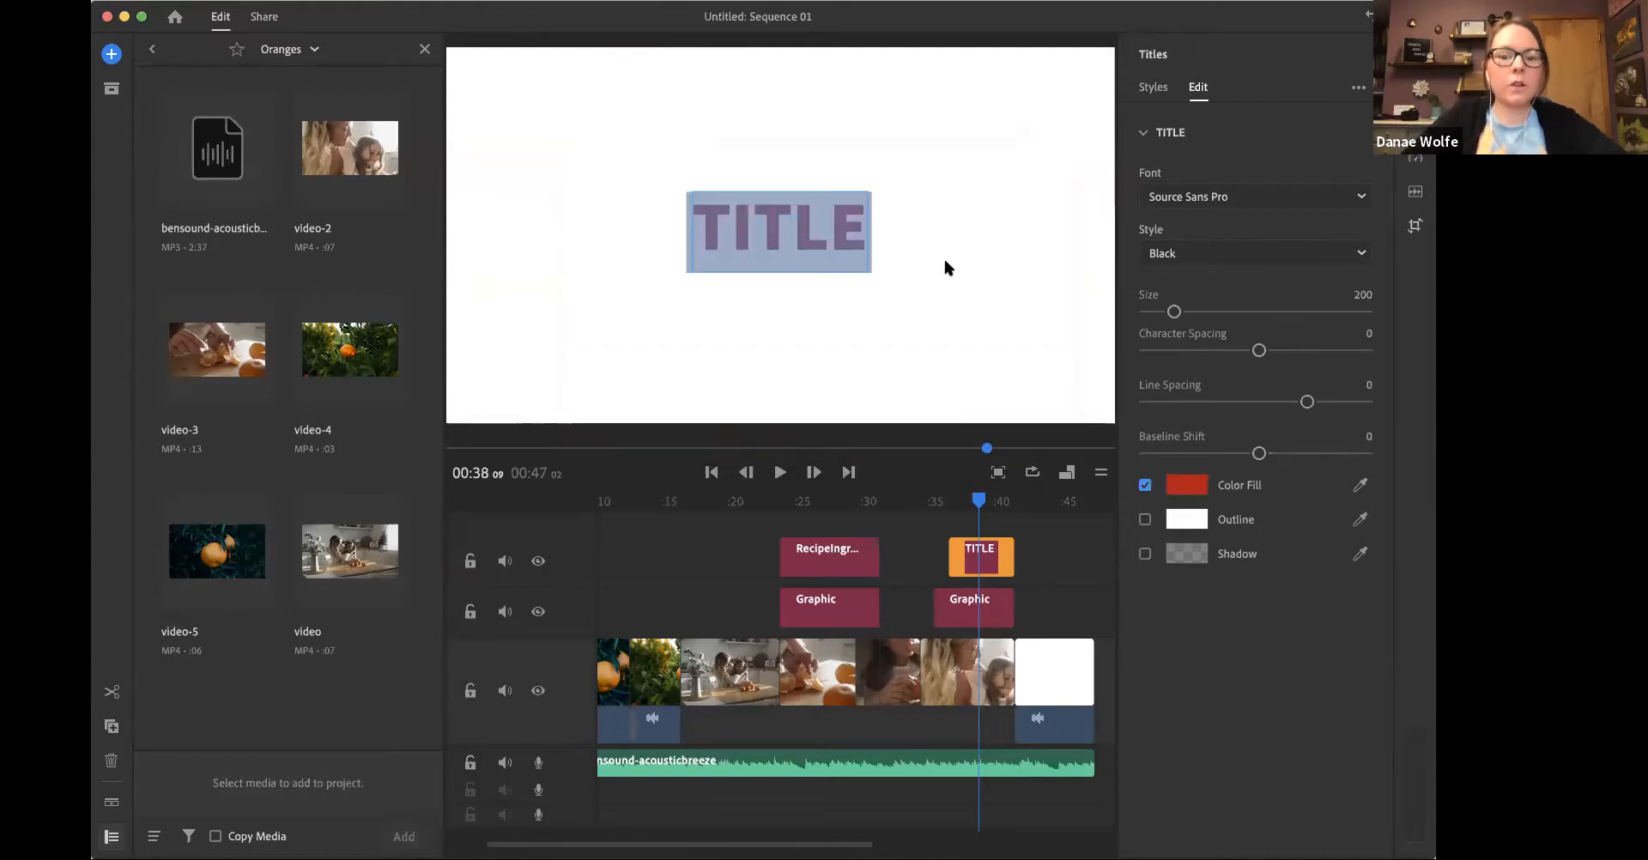
Step: Build a split screen by setting the horizontal position to 1973 for the background, 1489 for the title and 310 for the video-2 clip
left_click(987, 611)
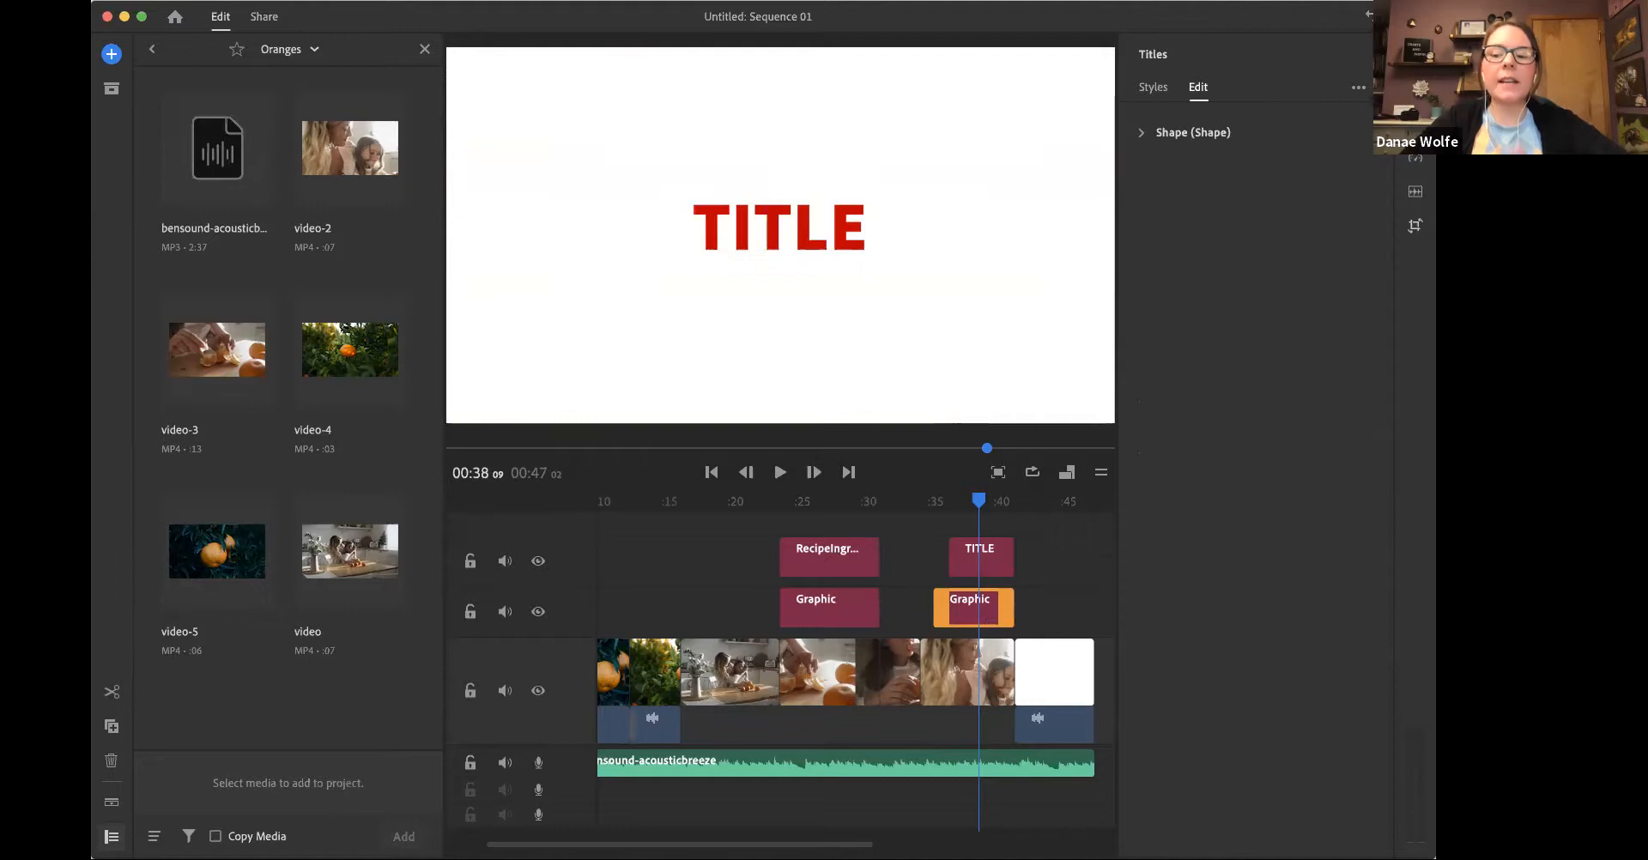
left_click(1415, 224)
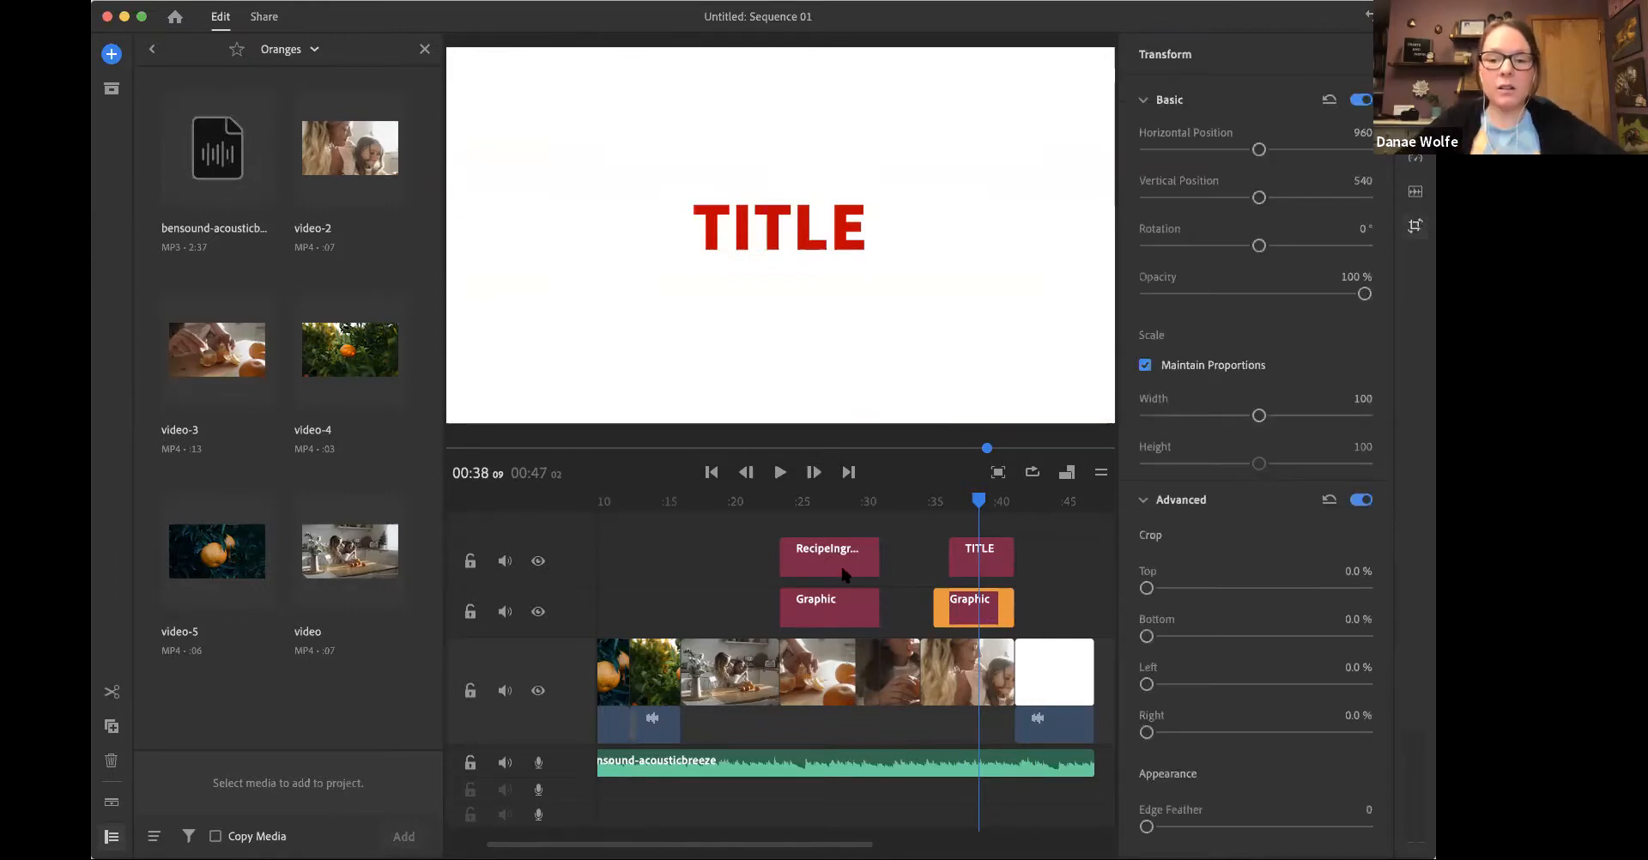
left_click_drag(1264, 149, 1312, 150)
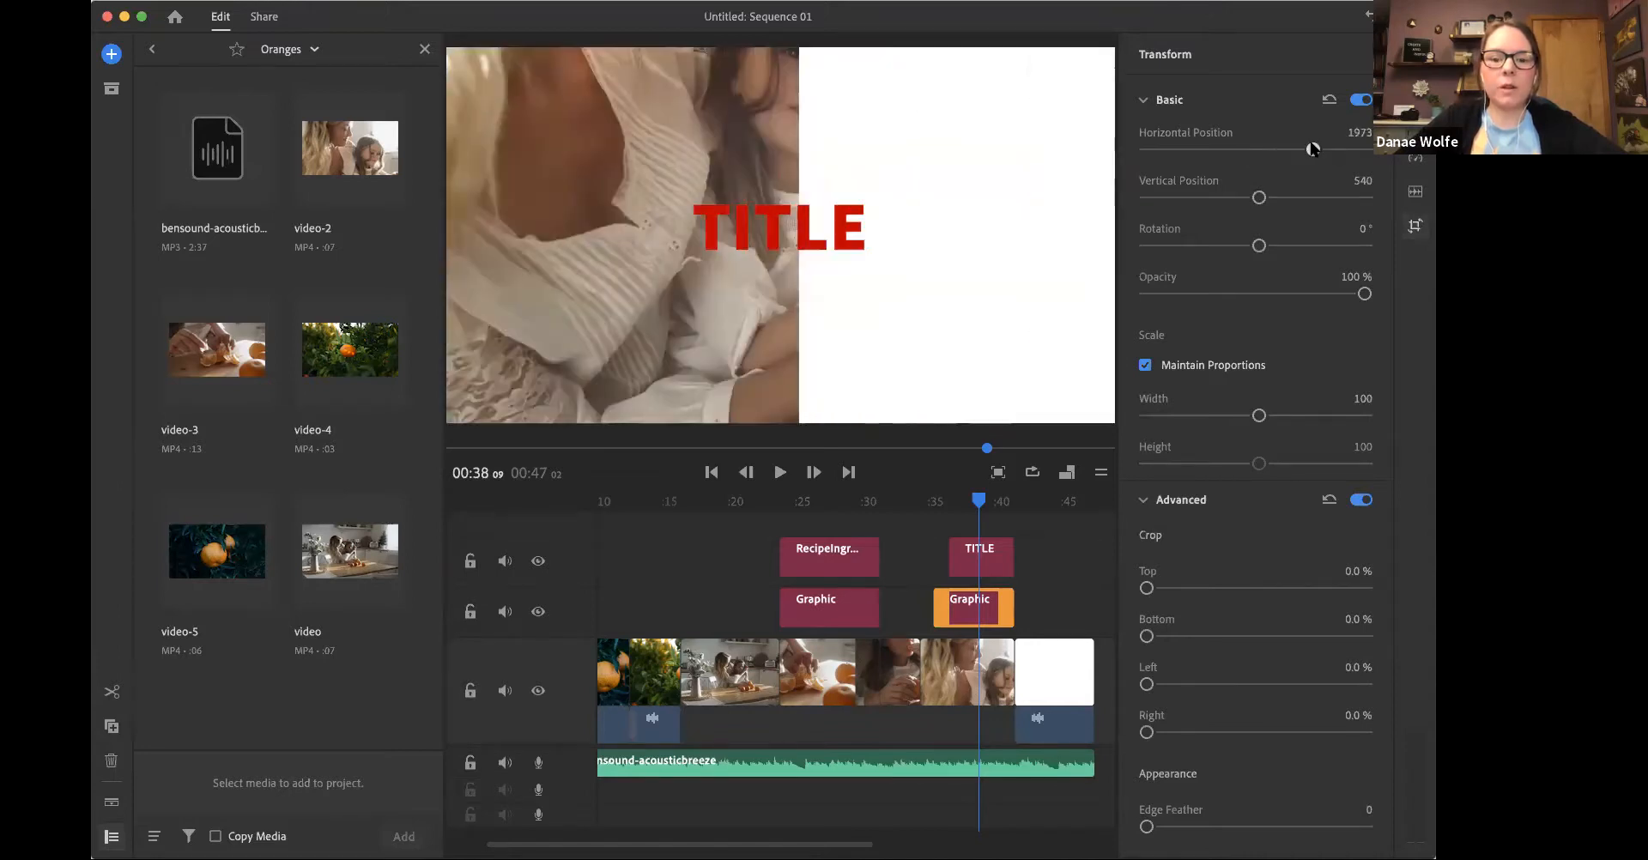
left_click(980, 562)
mouse_move(1260, 149)
left_mouse_down()
mouse_move(1240, 150)
mouse_move(1285, 149)
left_mouse_up()
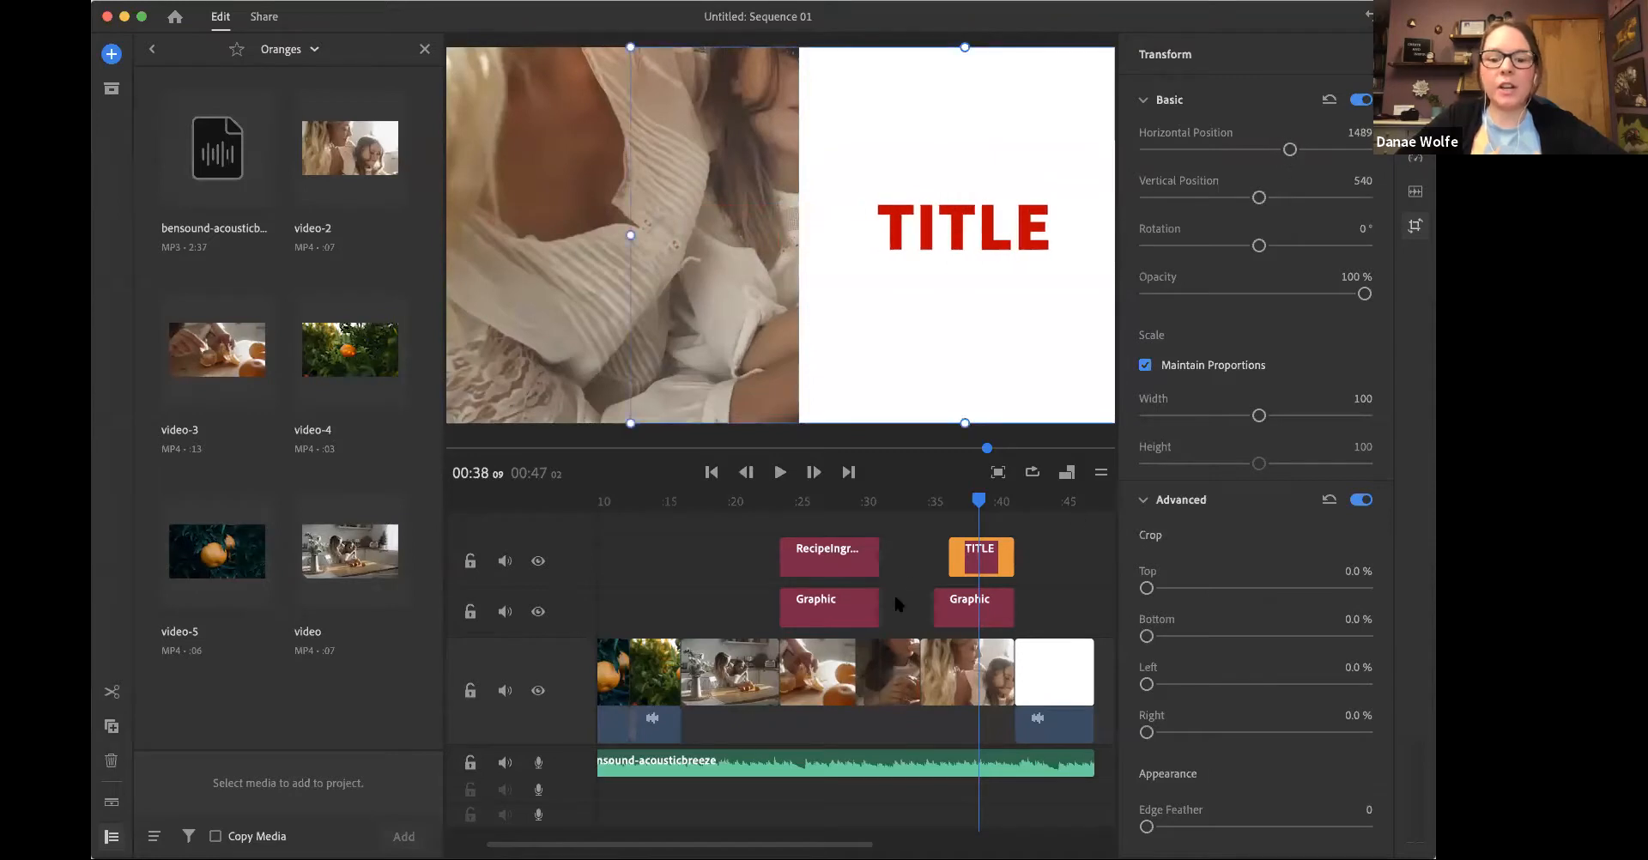
left_click(939, 655)
left_click_drag(1255, 151, 1217, 149)
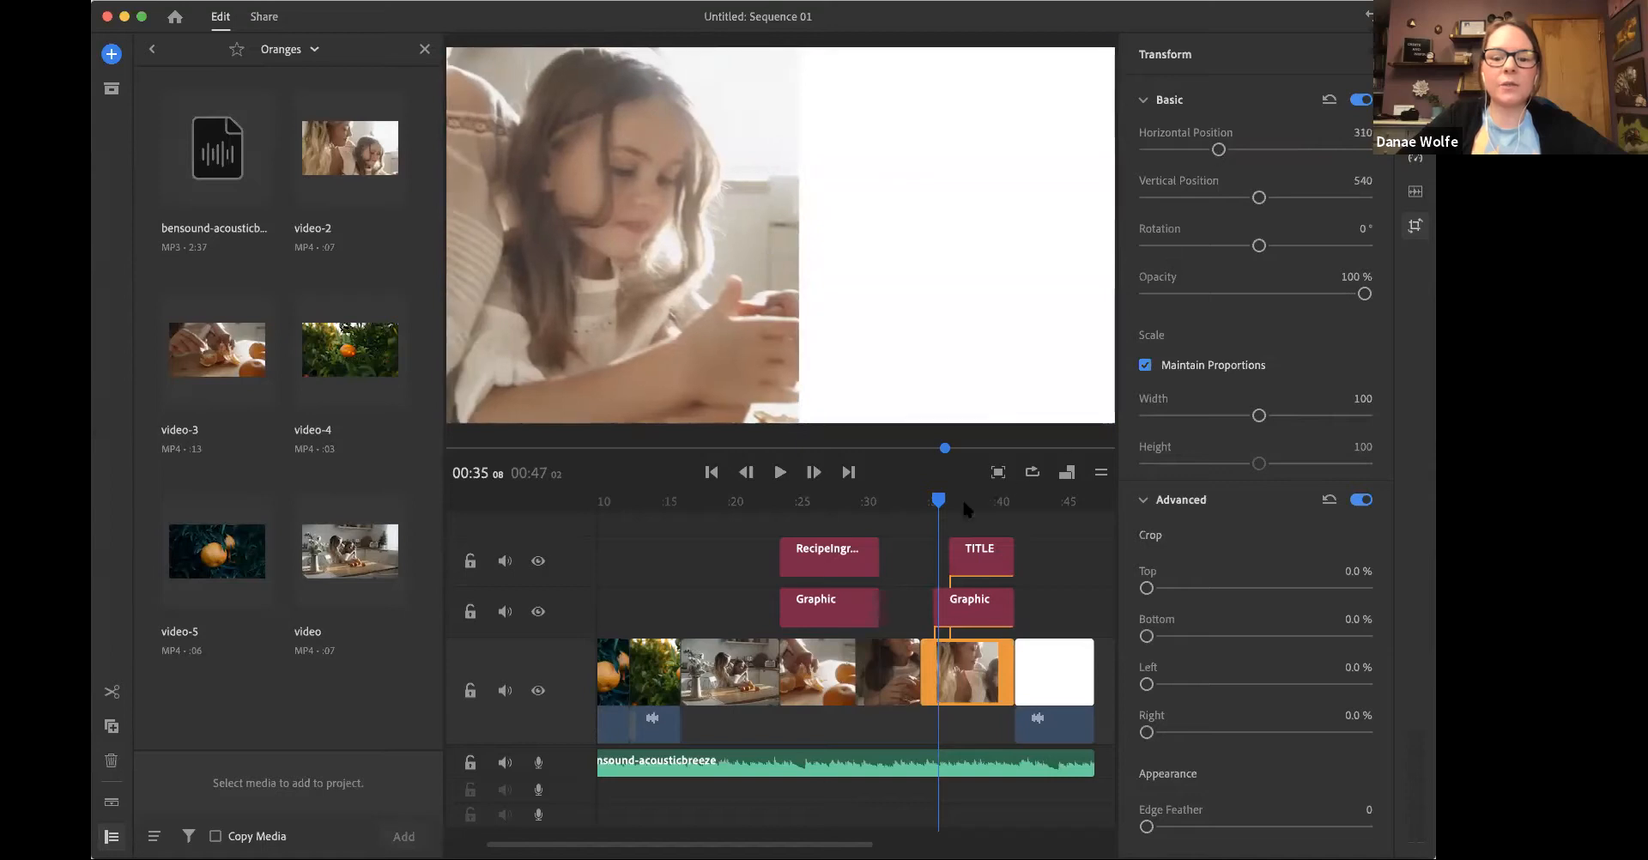
Step: Extend the title's start back to the background's start and play the split-screen section
left_click(959, 550)
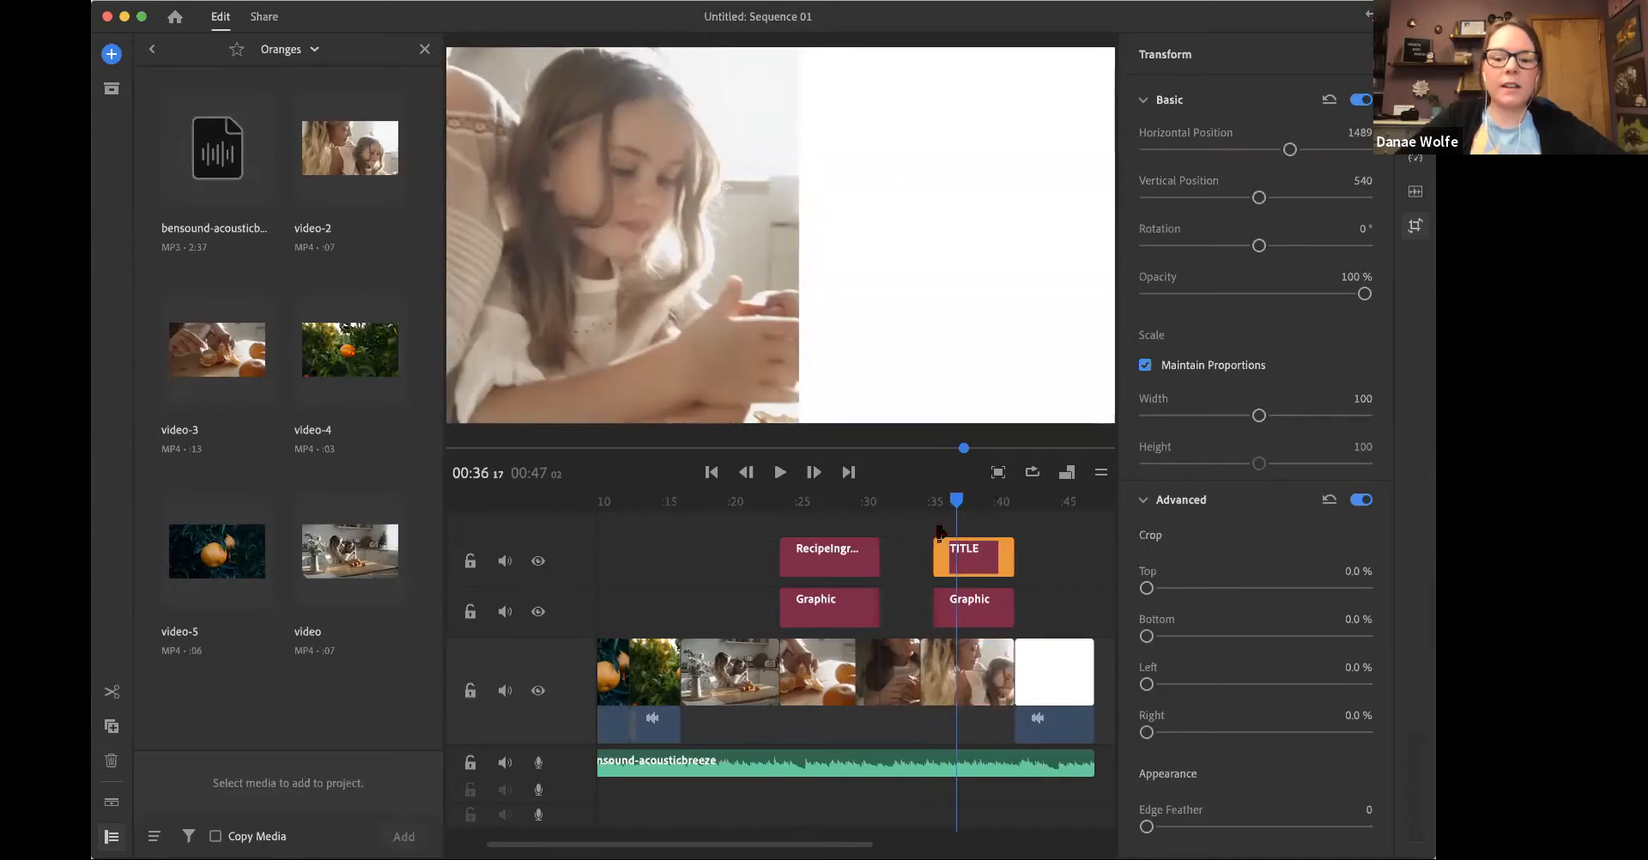
left_click_drag(953, 502, 932, 502)
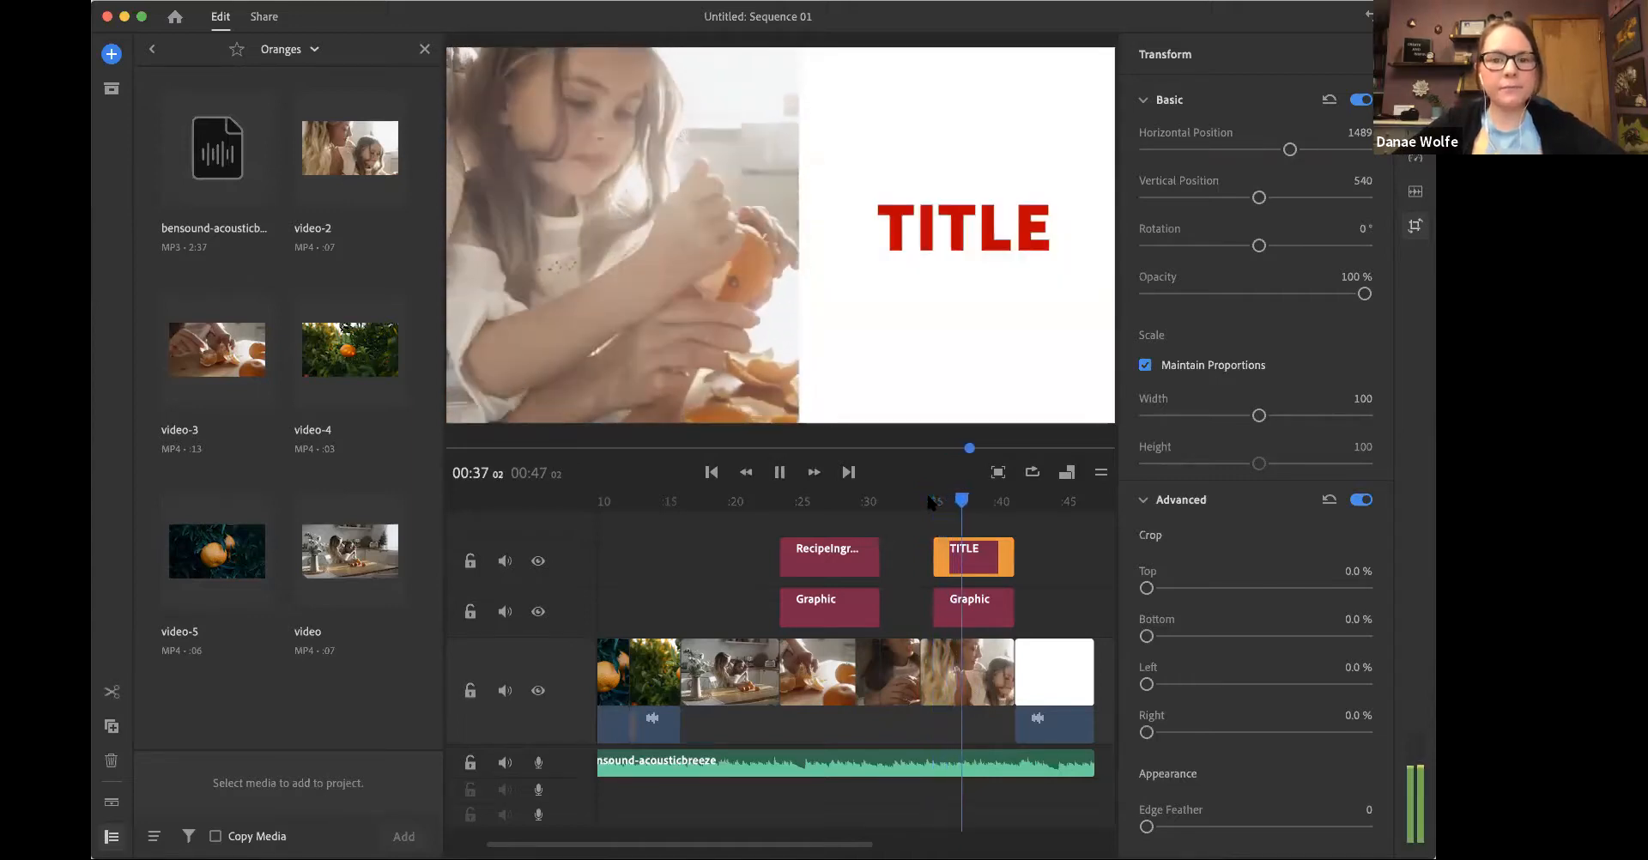
key("space")
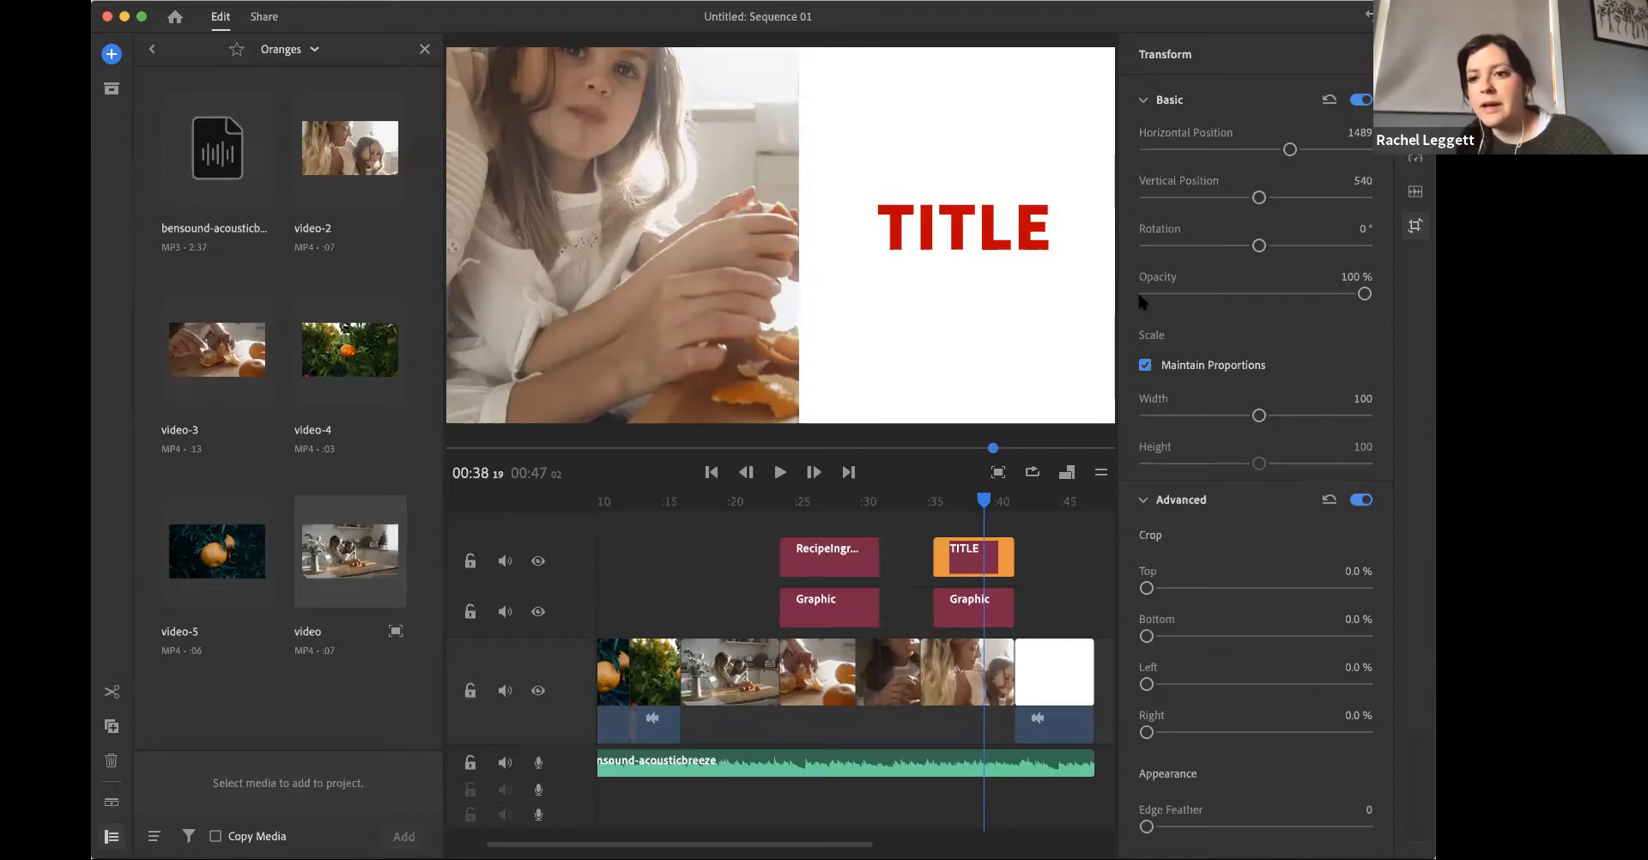
Step: Place a Solid Background on the main video track directly after the closing CFAES Extension clip
scroll(861, 694, "right", 5)
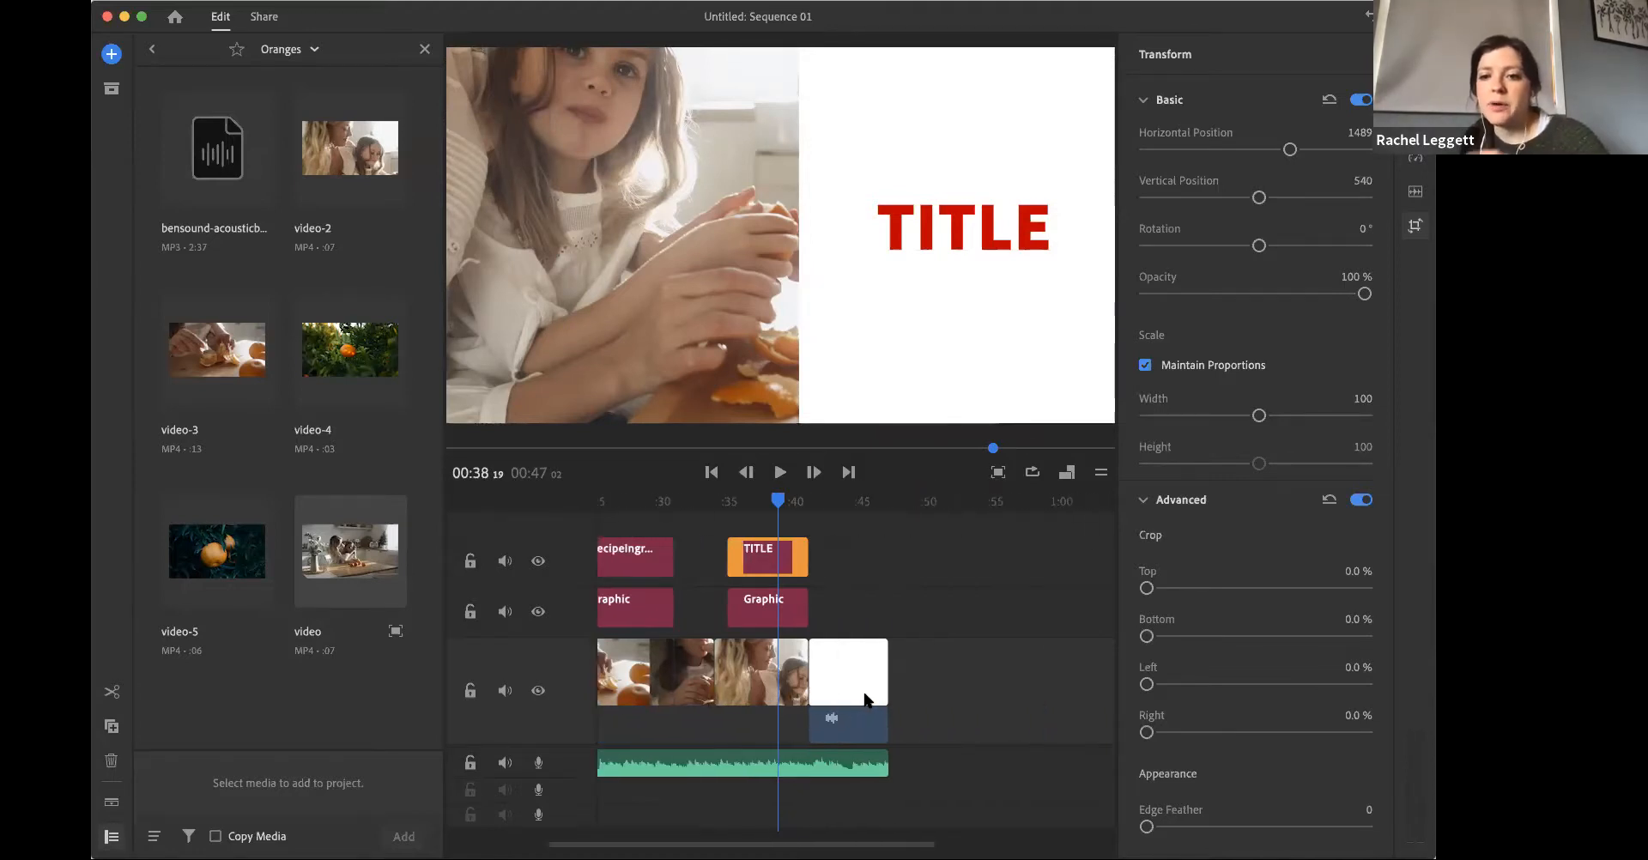
left_click(879, 503)
left_click(889, 505)
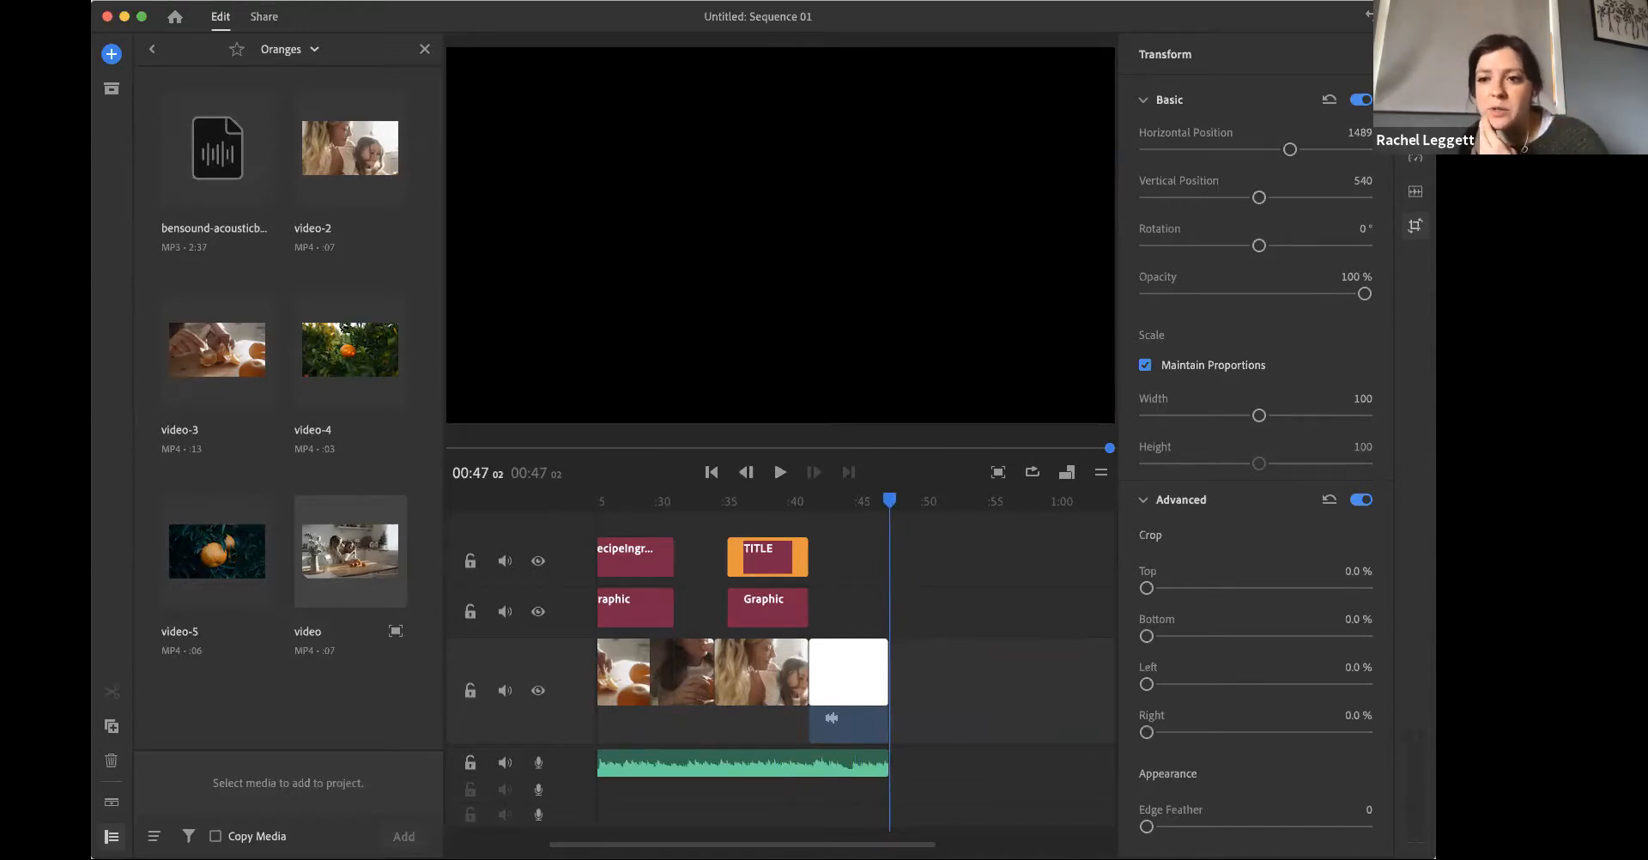
left_click(1415, 54)
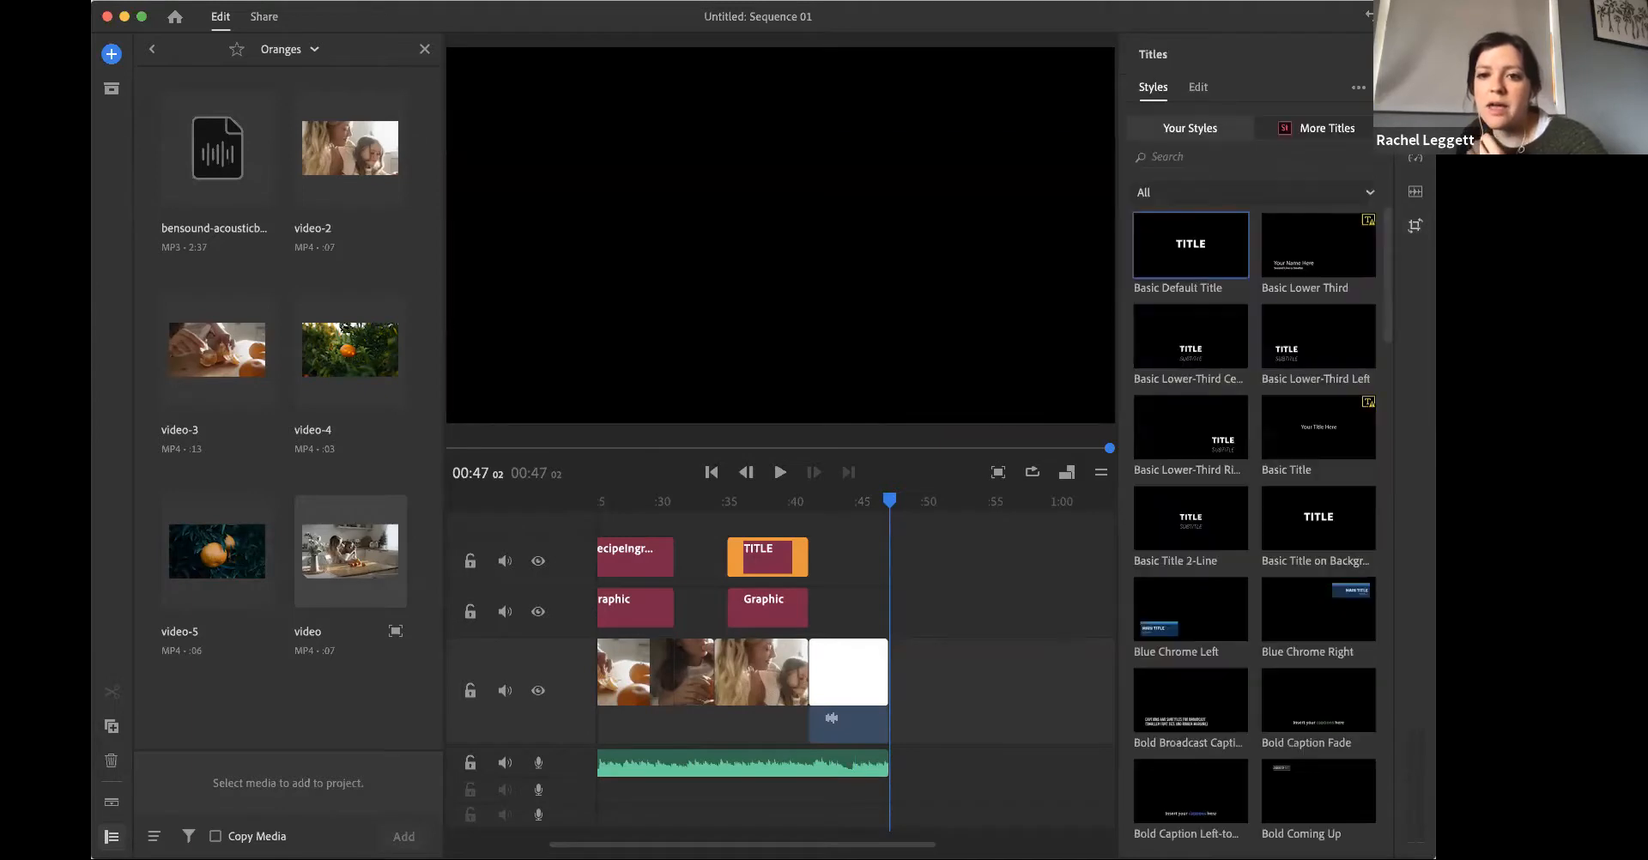
scroll(1202, 442, "down", 20)
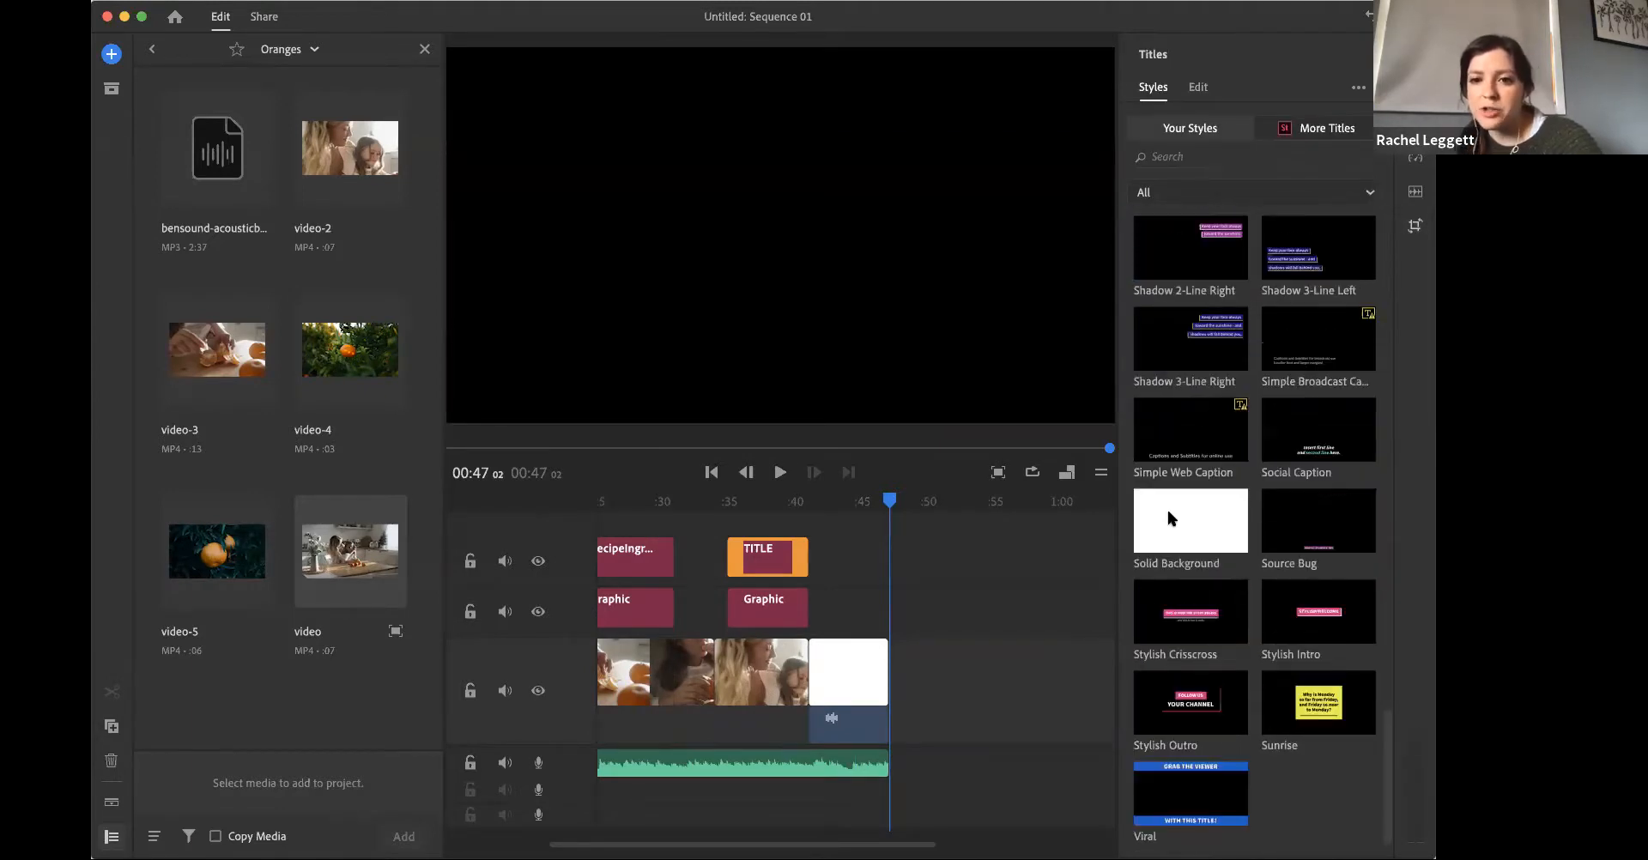
left_click_drag(1183, 513, 895, 682)
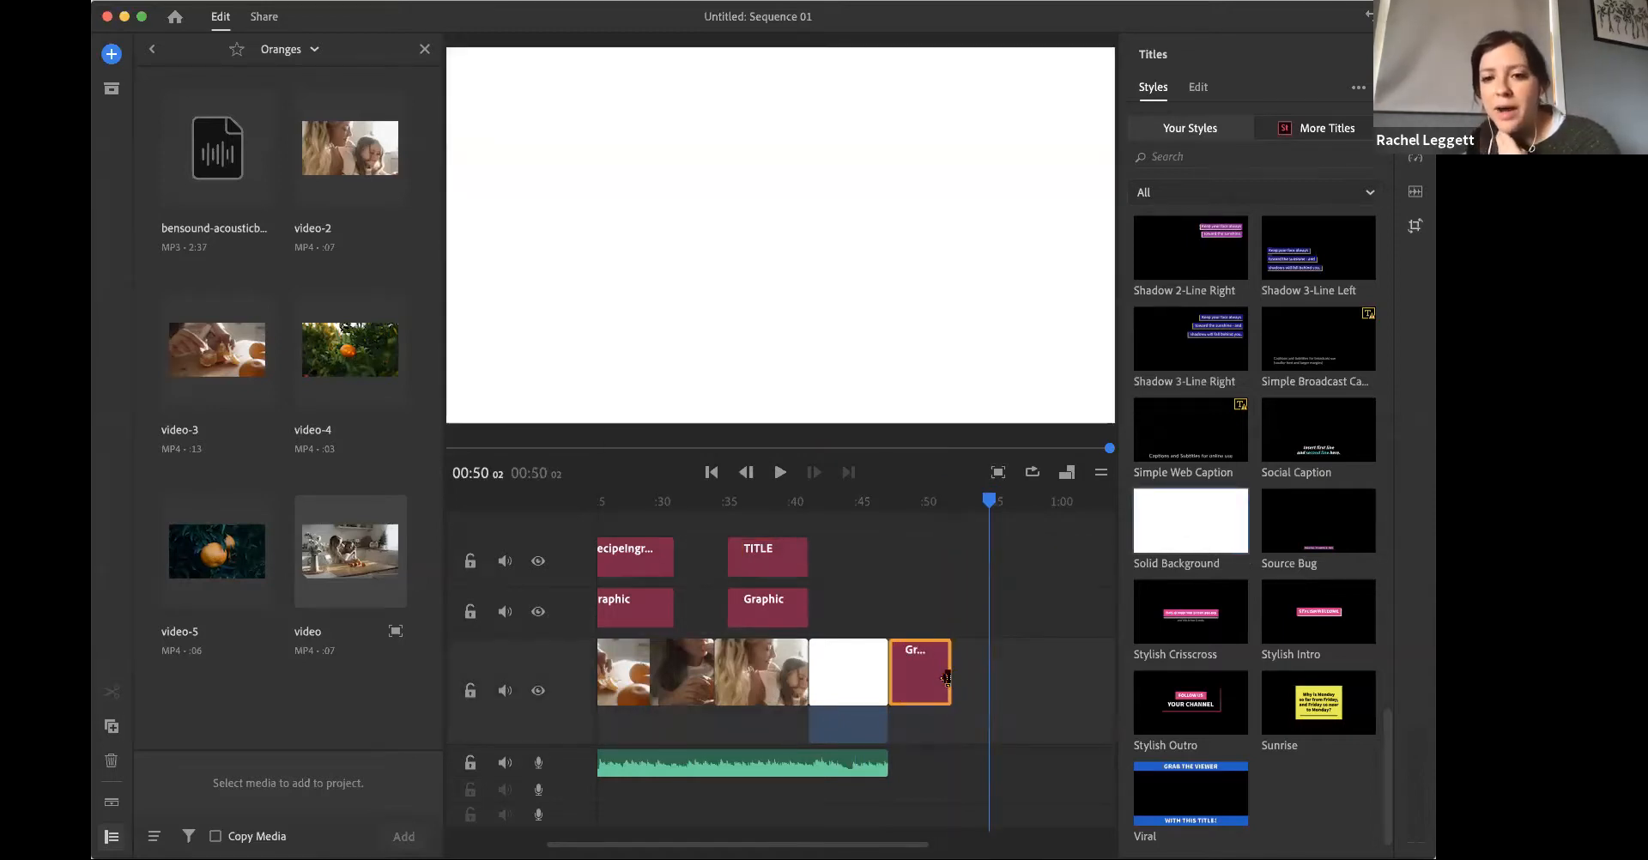
Step: Set the end background's color fill to black (000000) and place the playhead at its start
left_click(1198, 86)
left_click(1150, 132)
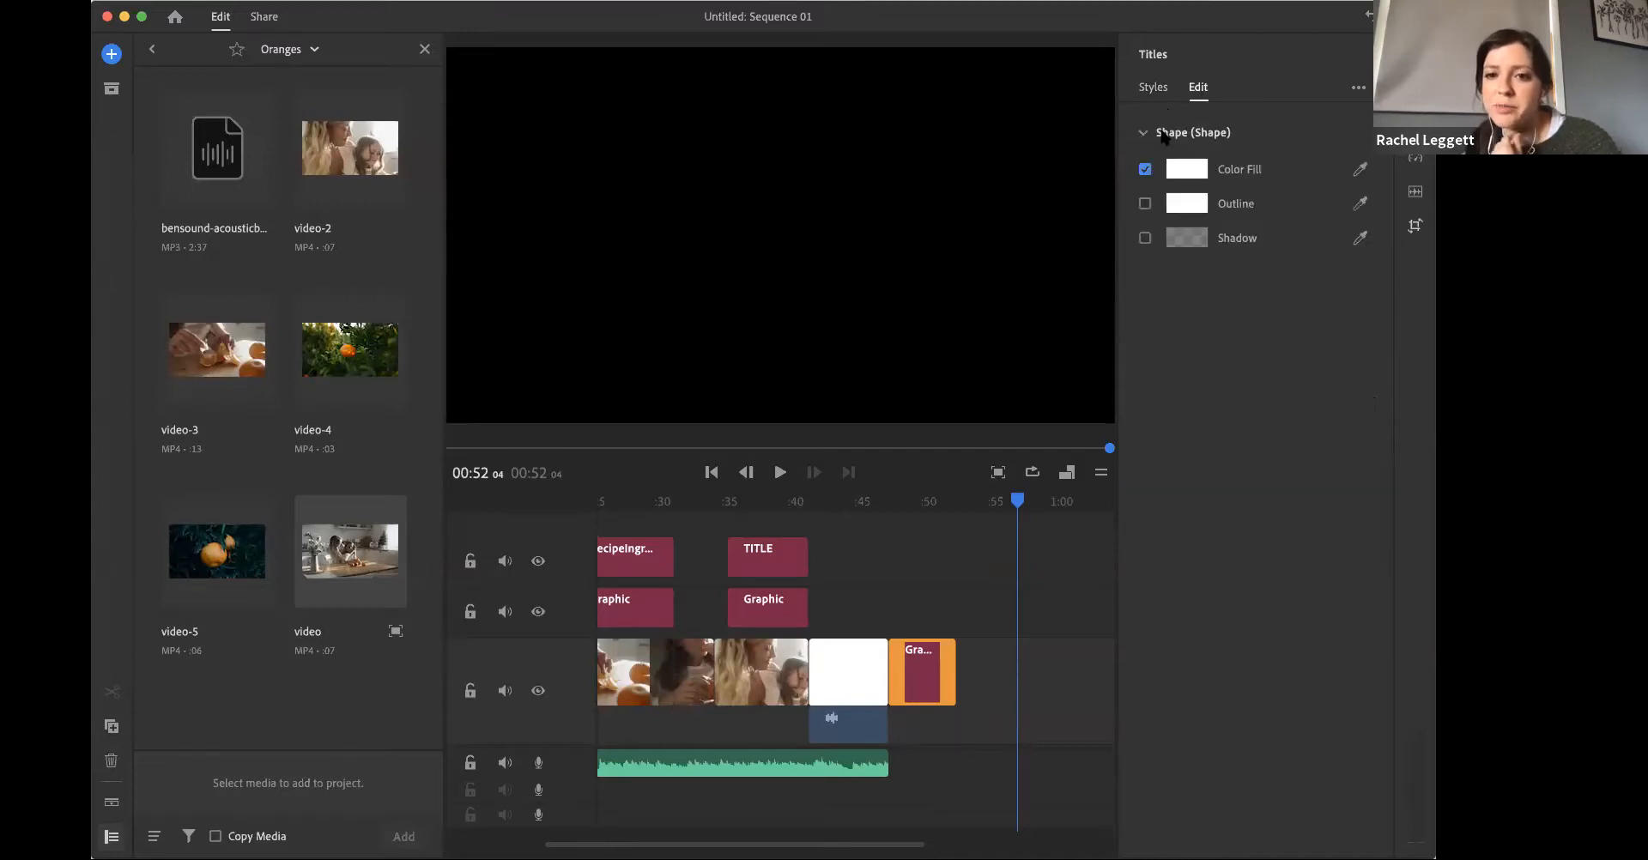
left_click(1186, 169)
left_click_drag(784, 307, 528, 155)
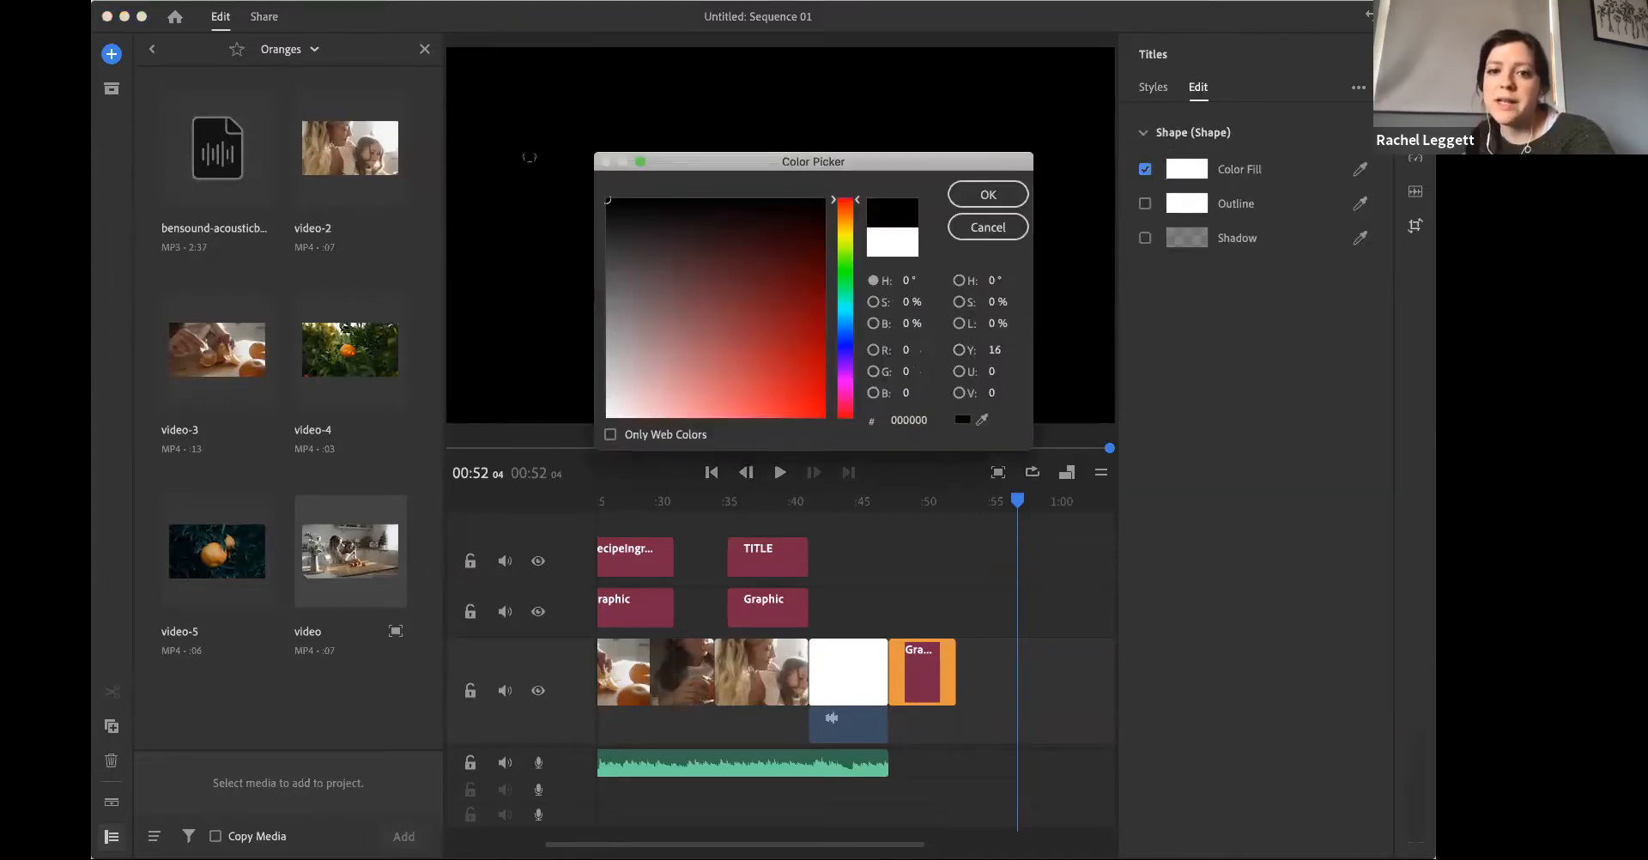
left_click(988, 195)
left_click_drag(1016, 505, 888, 513)
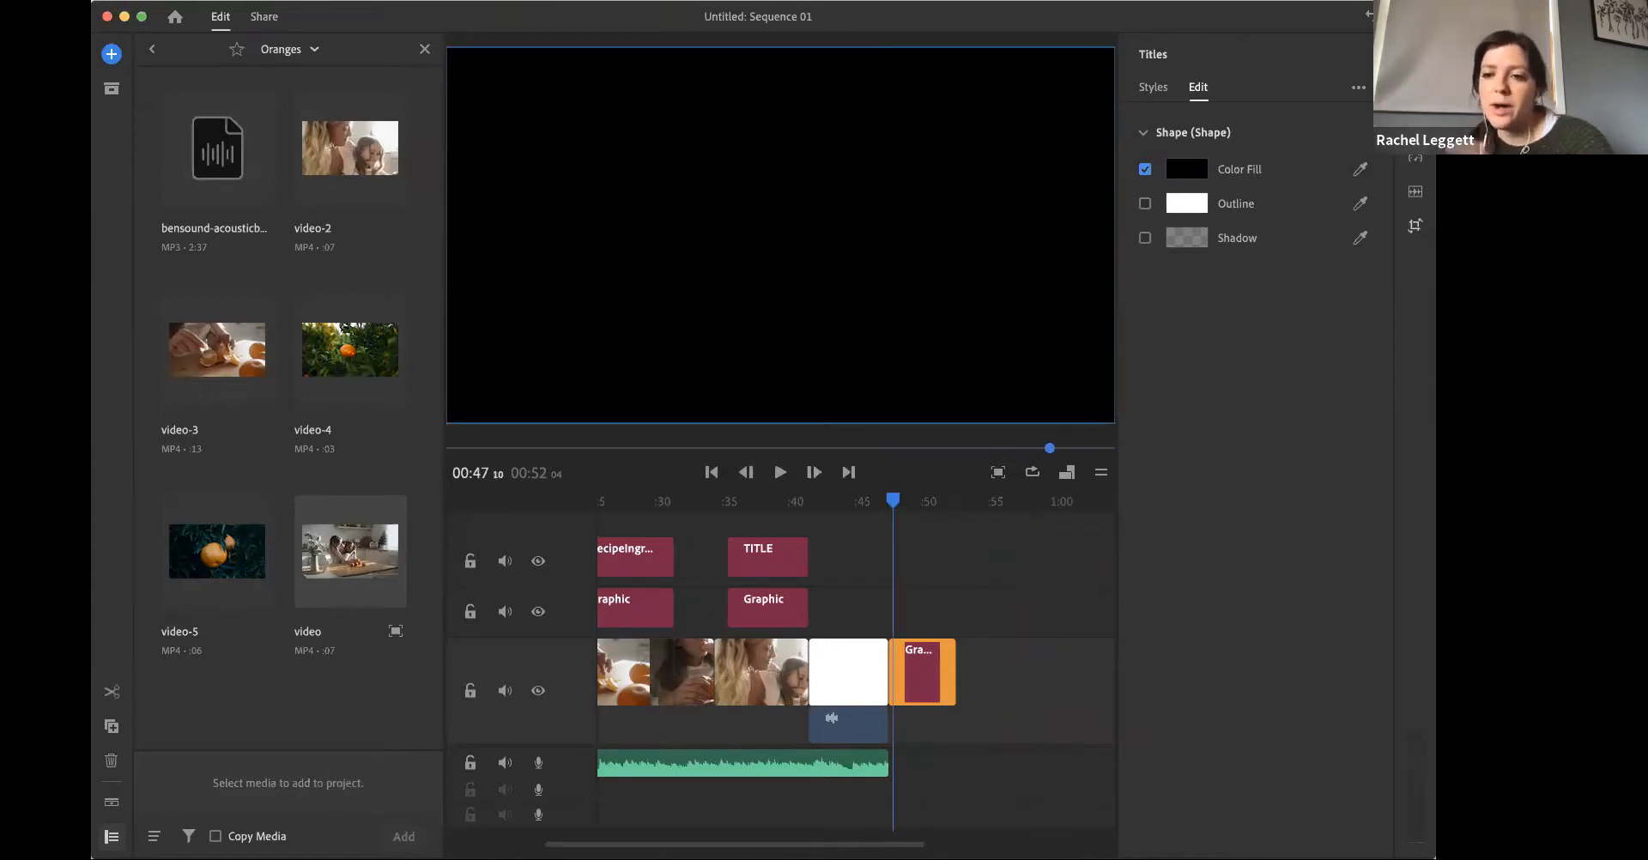
Step: Add a Basic Default Title on the track above the black background at the end of the sequence
left_click(1416, 54)
left_click(1416, 54)
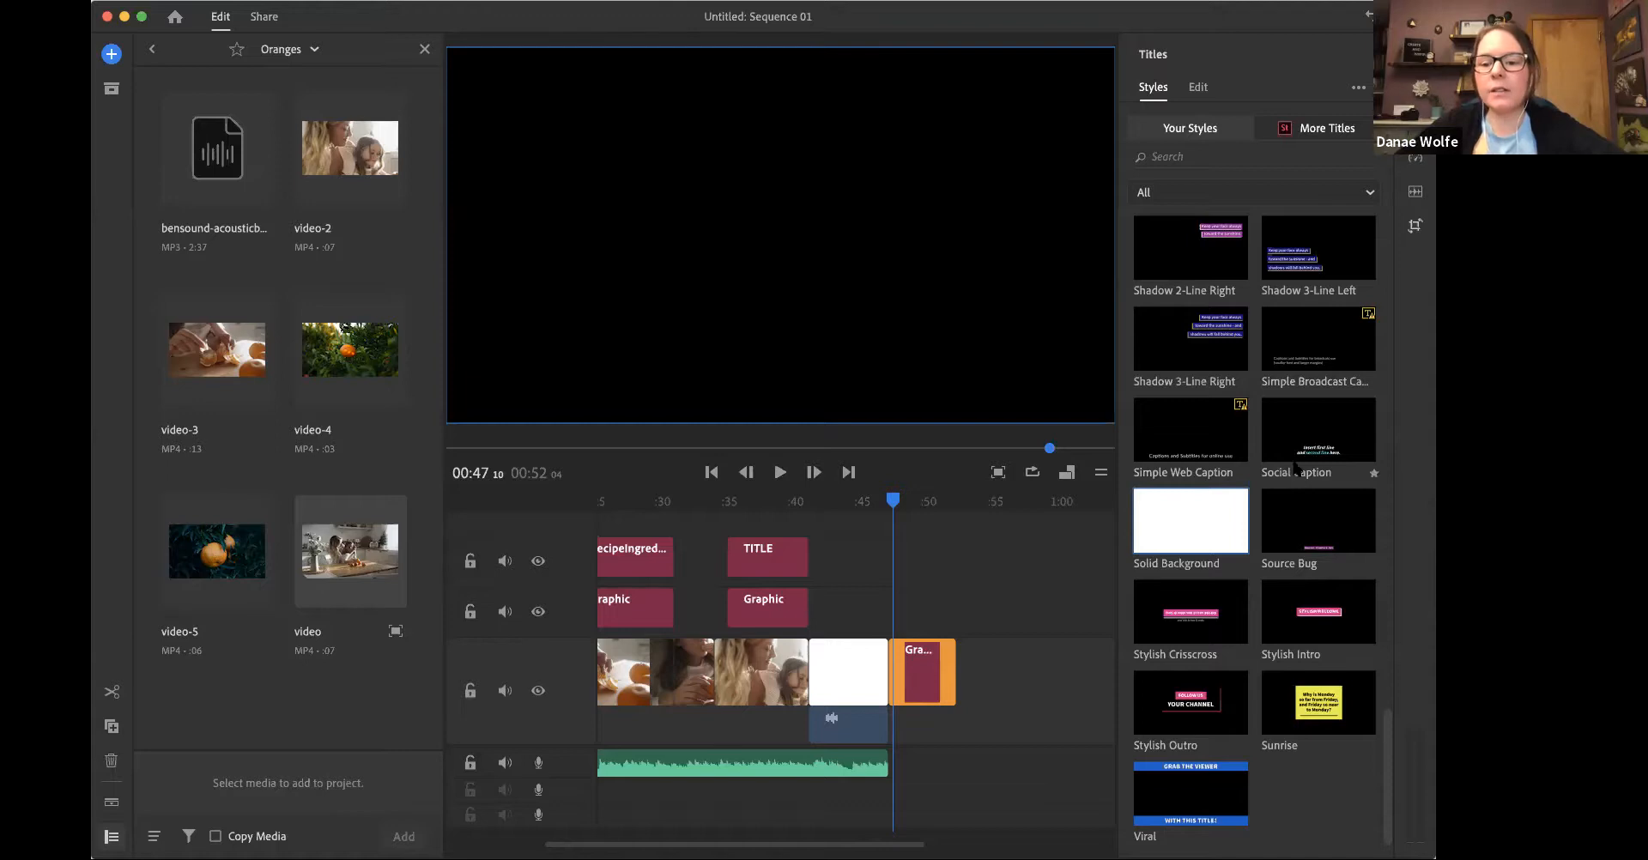
scroll(1296, 464, "up", 15)
left_click_drag(1190, 245, 895, 606)
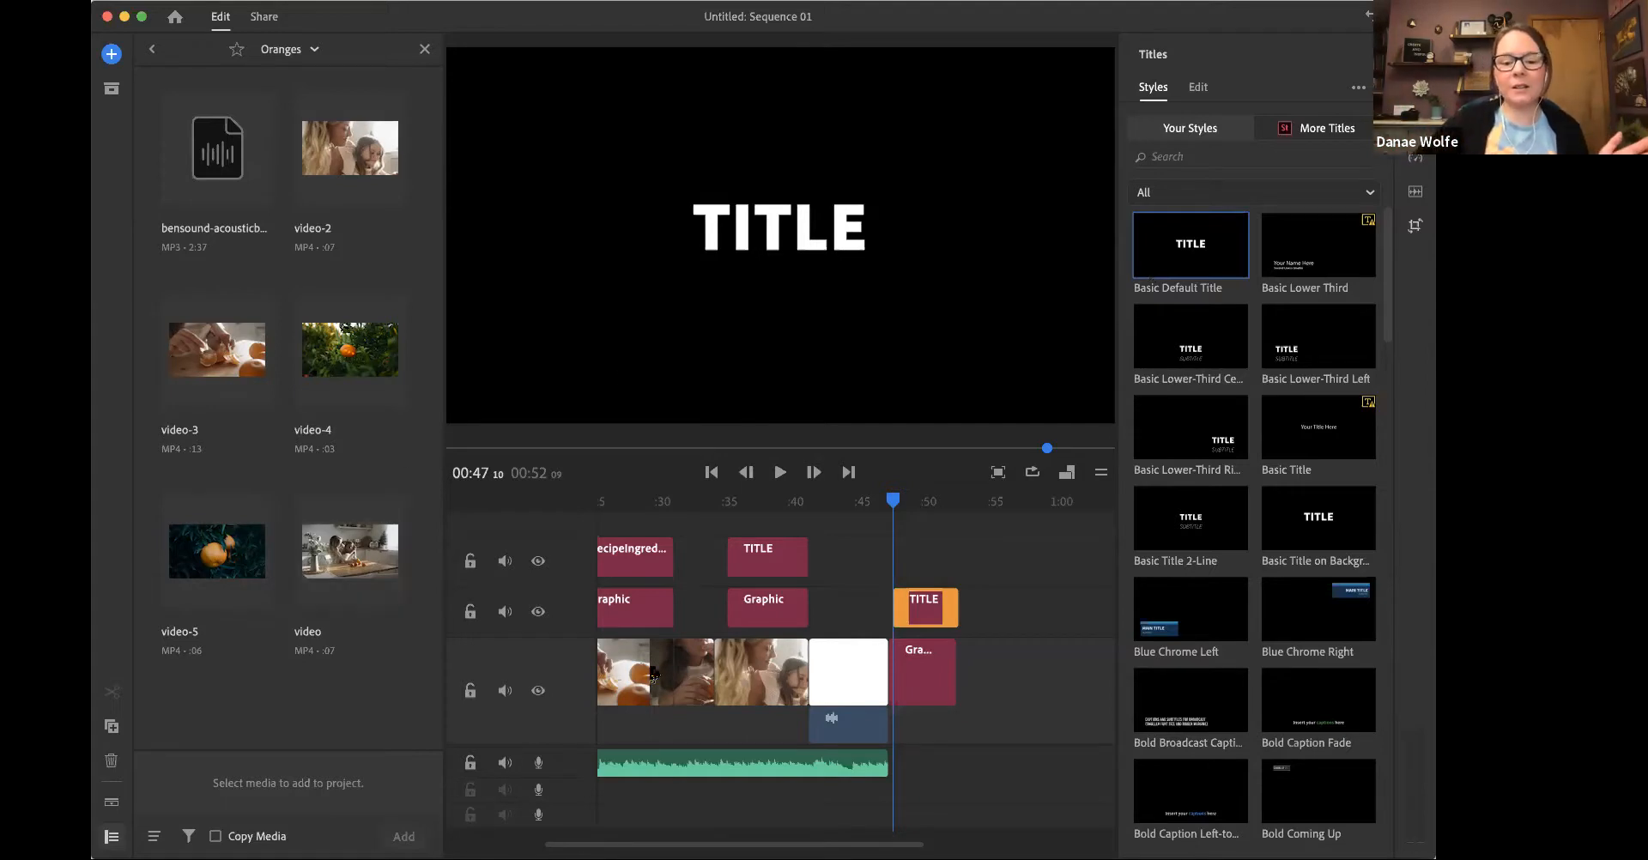
Step: Examine the recipe split screen and the second title split screen in the sequence
scroll(738, 674, "left", 5)
left_click(759, 672)
left_click(836, 663)
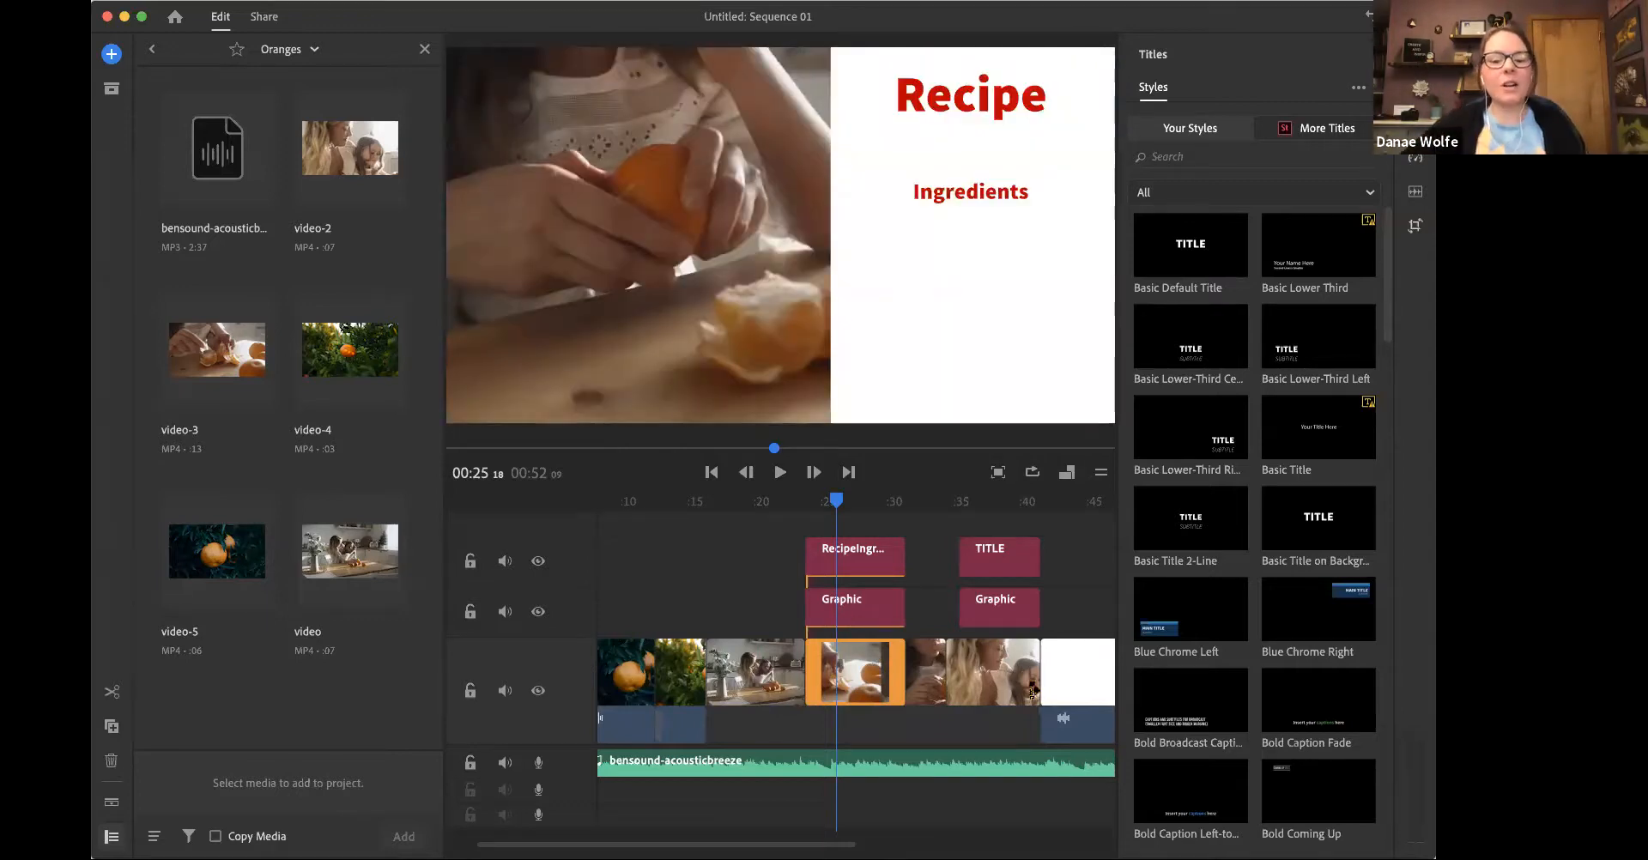
left_click(1002, 674)
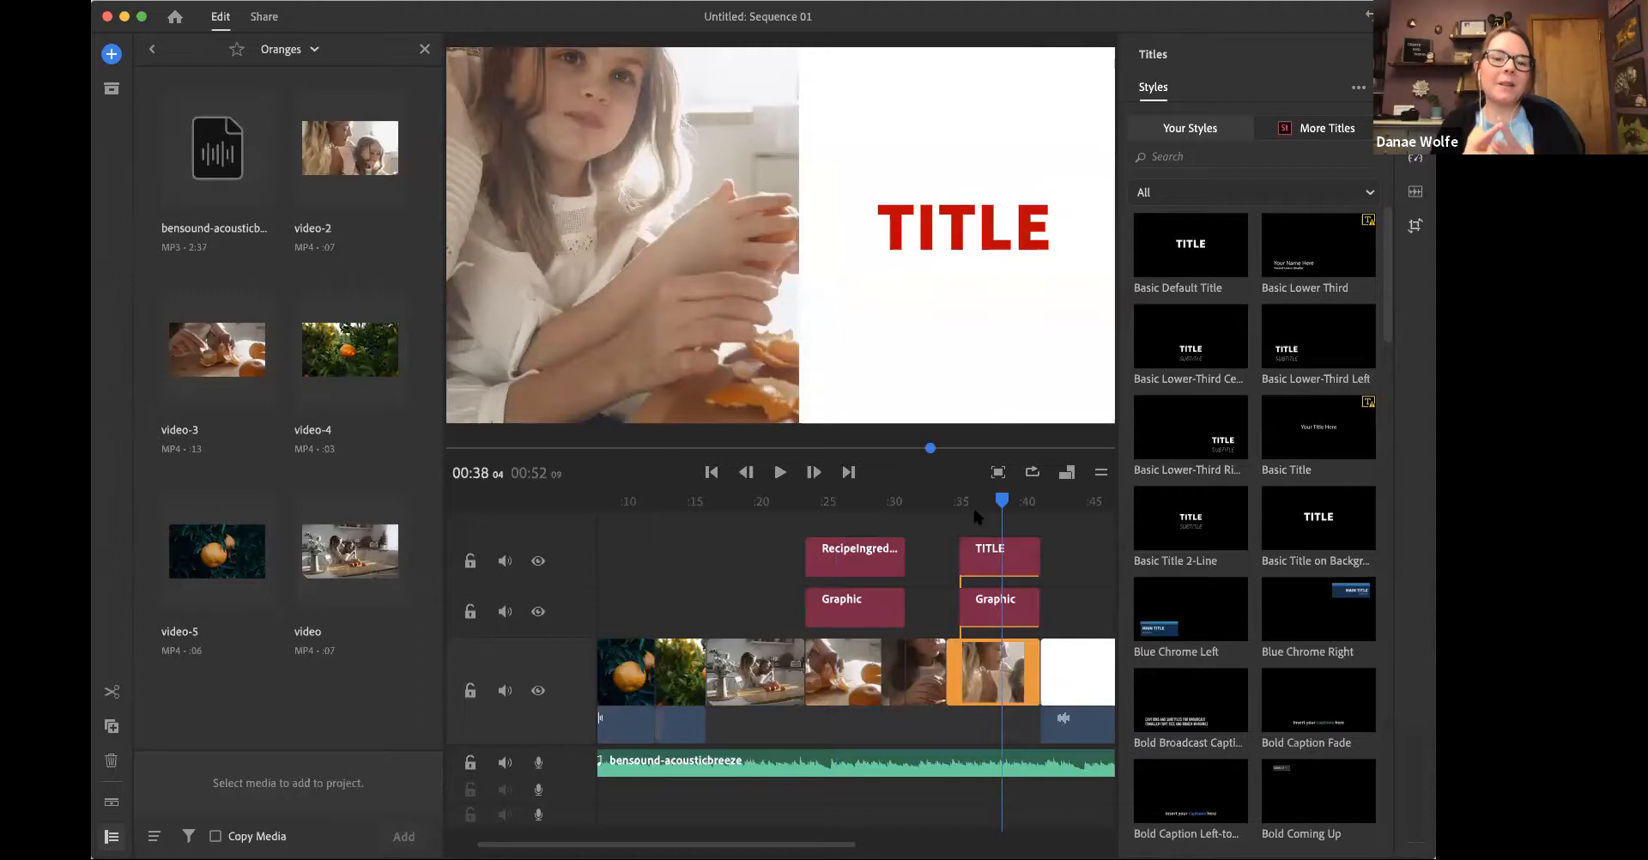